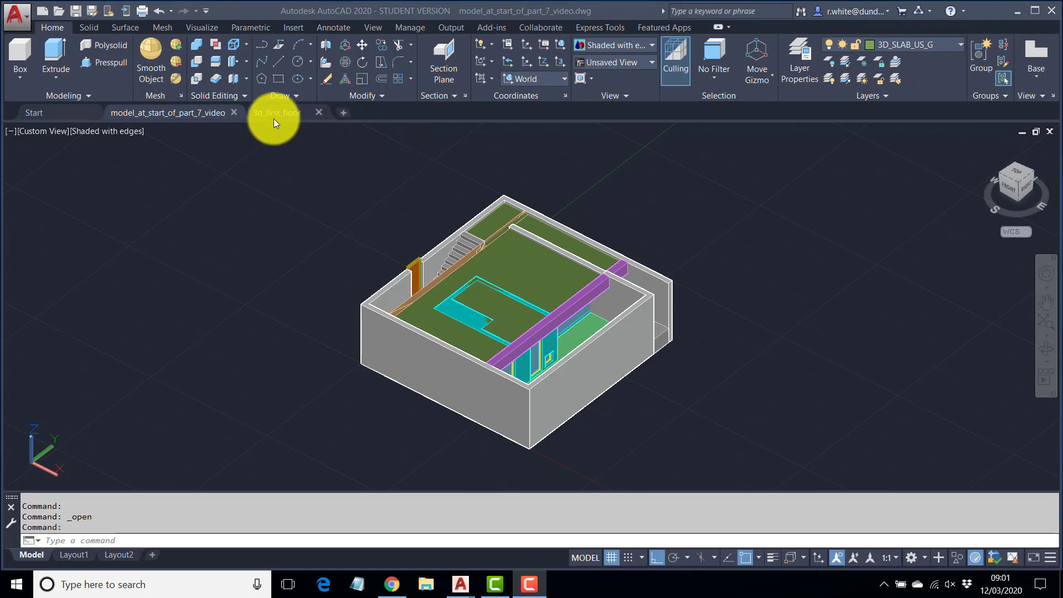
Turn on the layers 2D_WL_WHITE, 2D_BEAM, 2D_WL_WOOD and 2D_WL_CONC
click(955, 43)
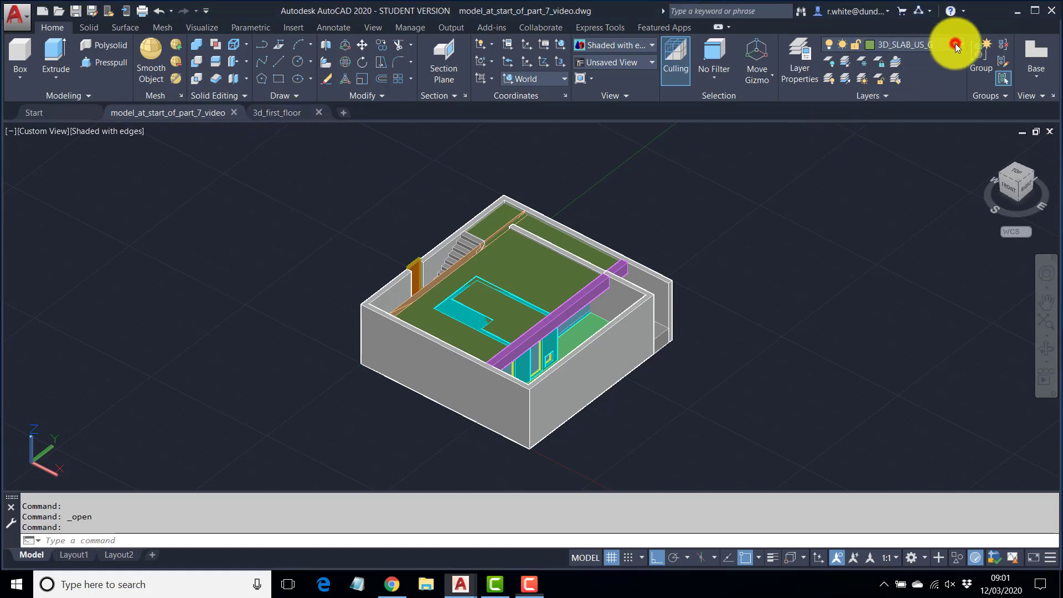
click(958, 43)
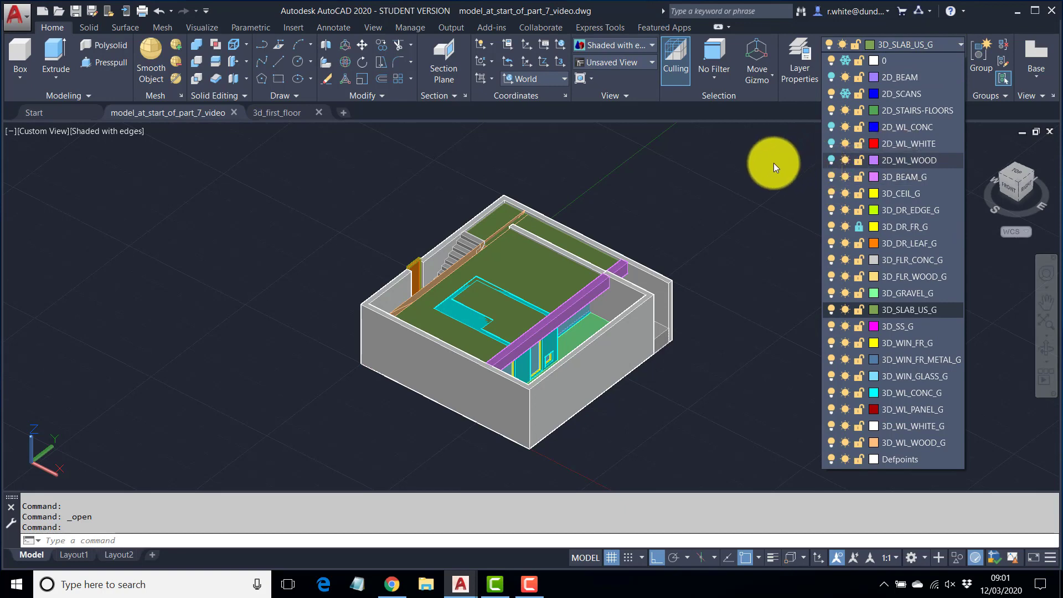
click(830, 144)
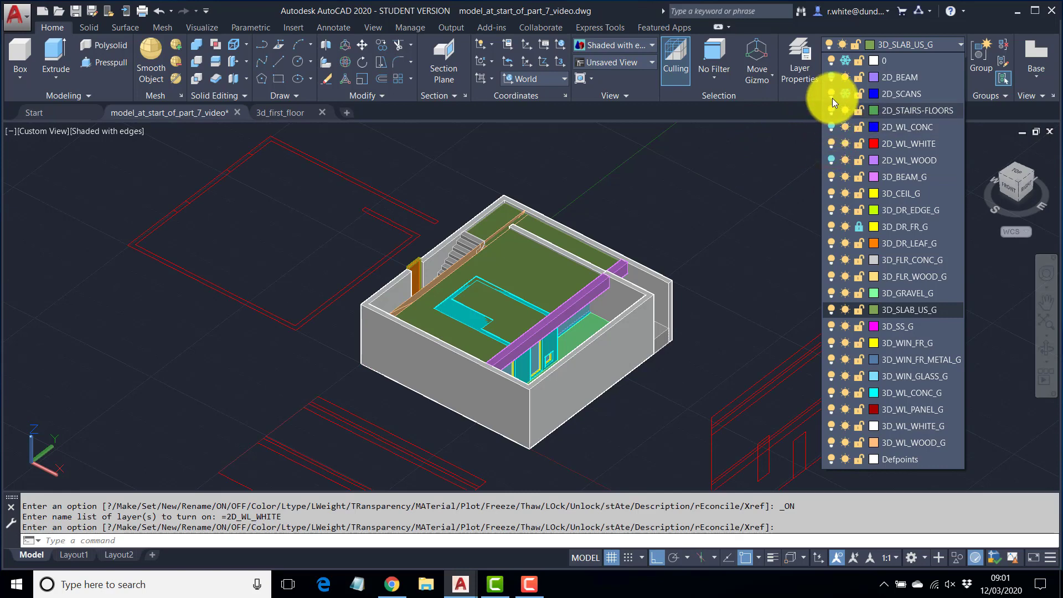
click(829, 78)
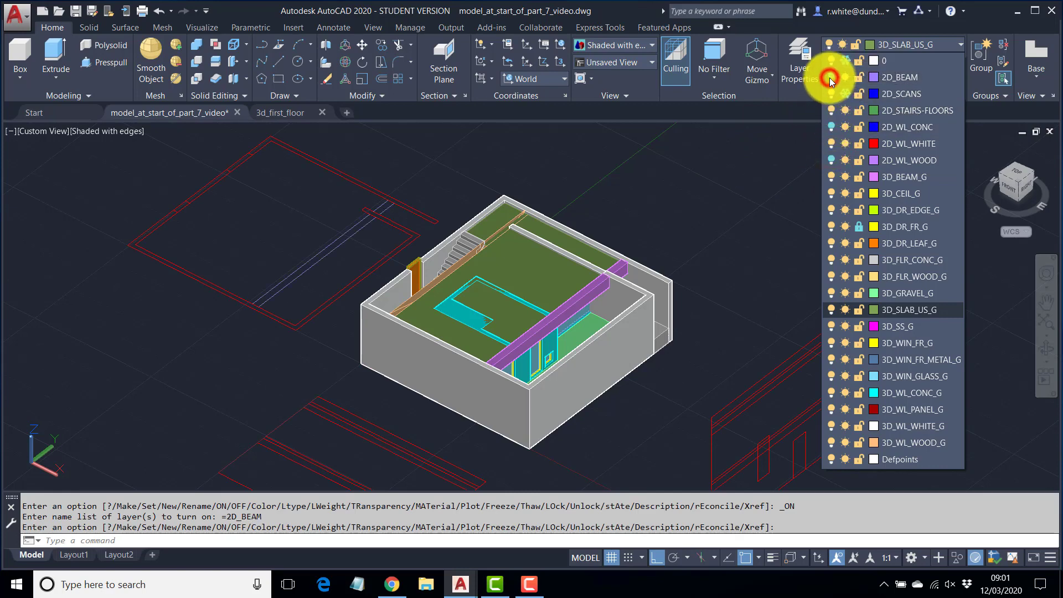
click(831, 159)
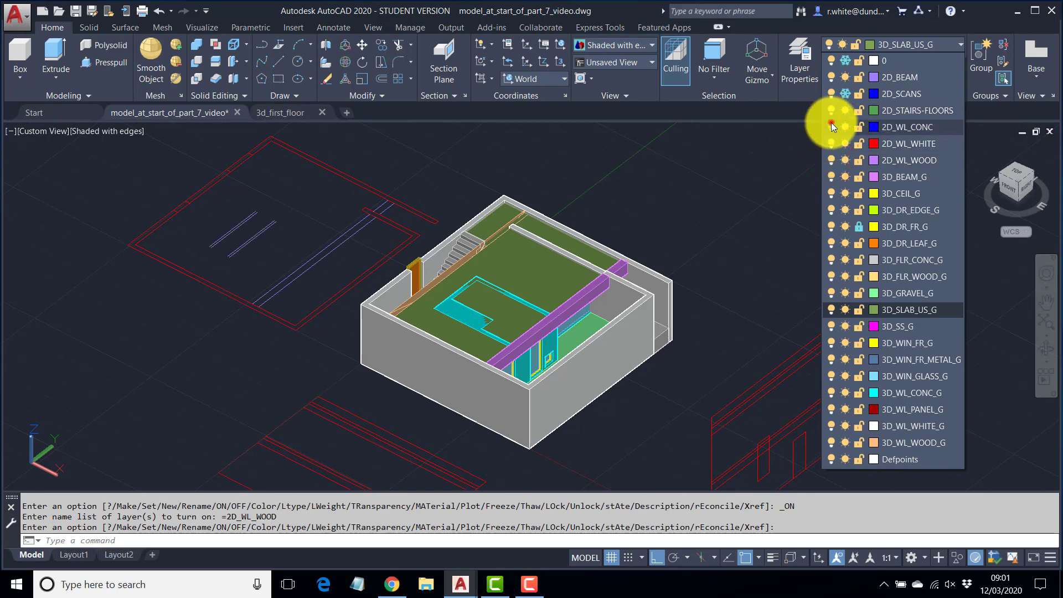
click(830, 127)
click(629, 408)
Erase the red north-south section linework beside the east side of the house model
scroll(609, 343, down, 5)
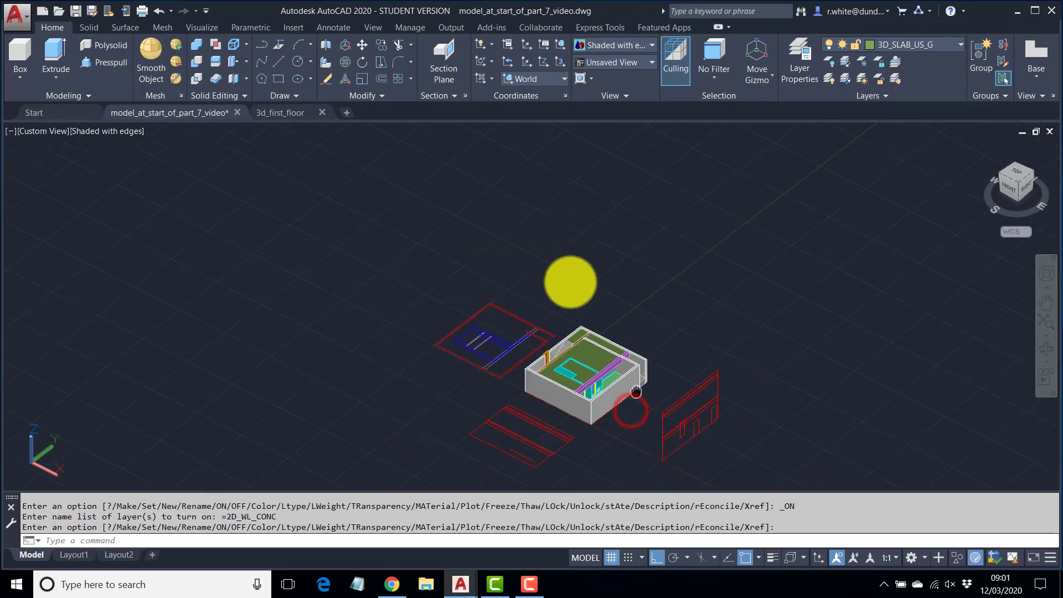
scroll(632, 304, up, 5)
click(688, 213)
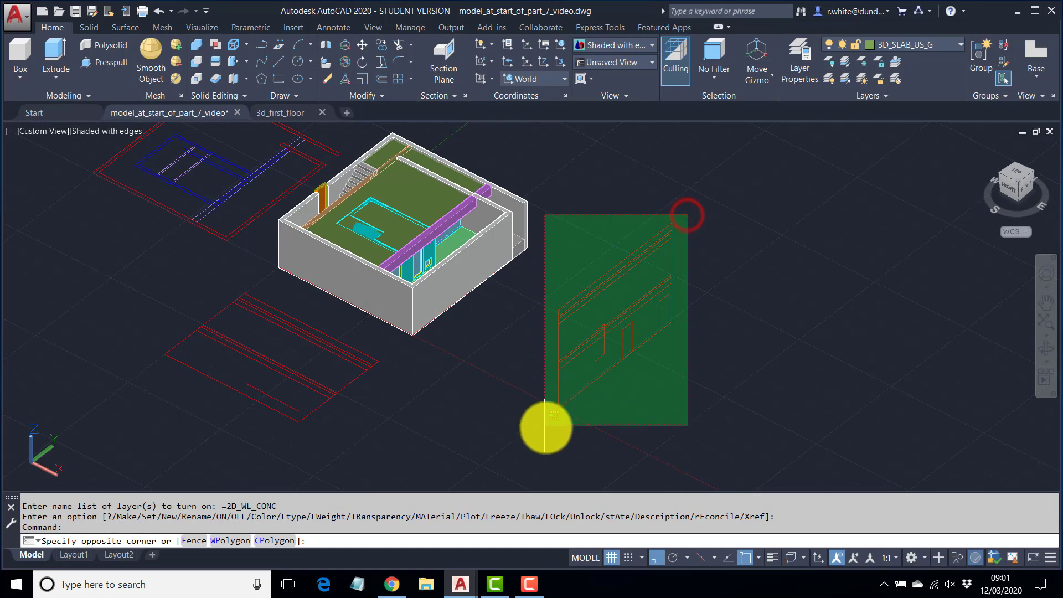
click(547, 429)
key(Delete)
Erase the red east-west section linework lying in front of the model's south side
middle_drag(330, 379, 462, 337)
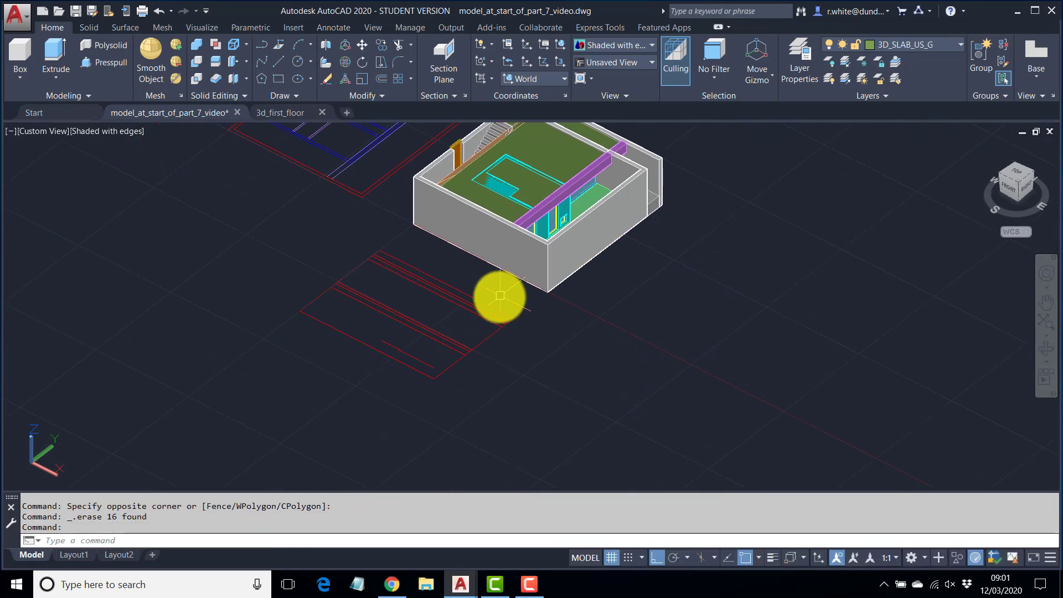
click(499, 297)
key(Delete)
click(375, 253)
click(215, 326)
middle_drag(221, 307, 398, 459)
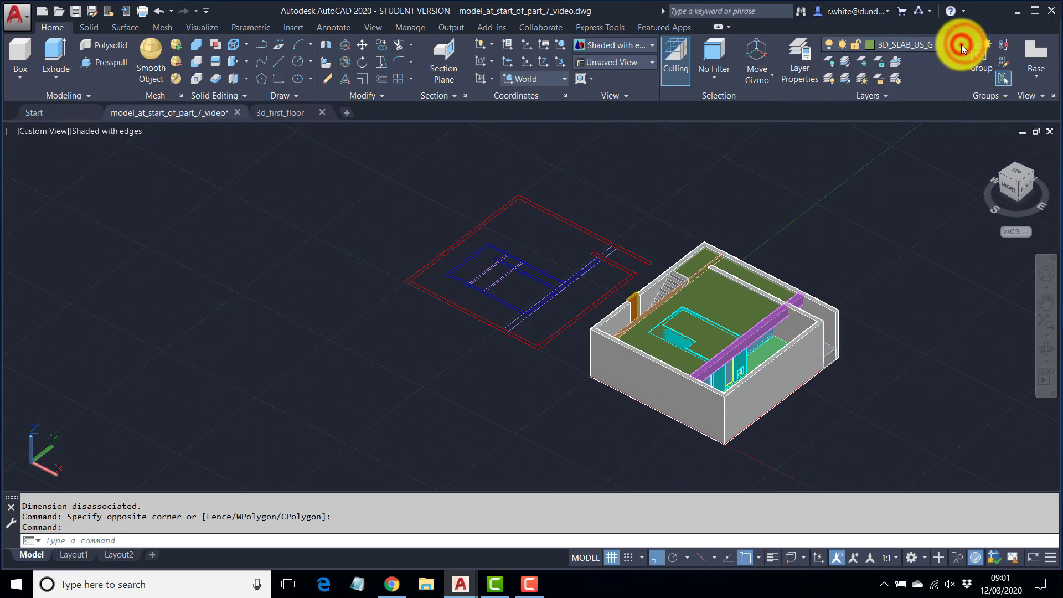
Thaw layer 0 and the 2D_SCANS layer to bring back the scanned plans and their labels
click(961, 44)
click(845, 60)
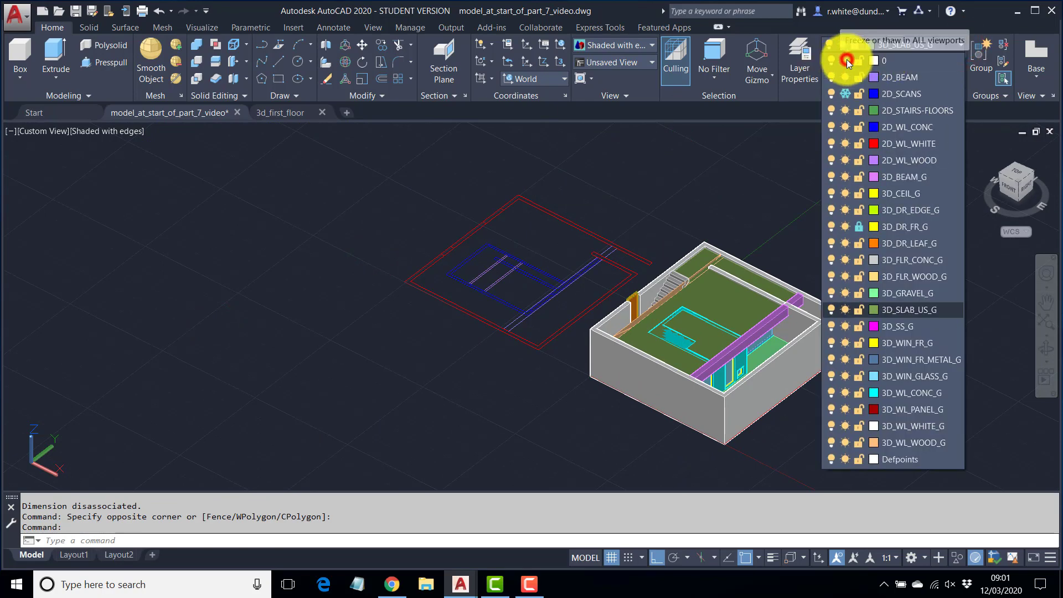
click(843, 94)
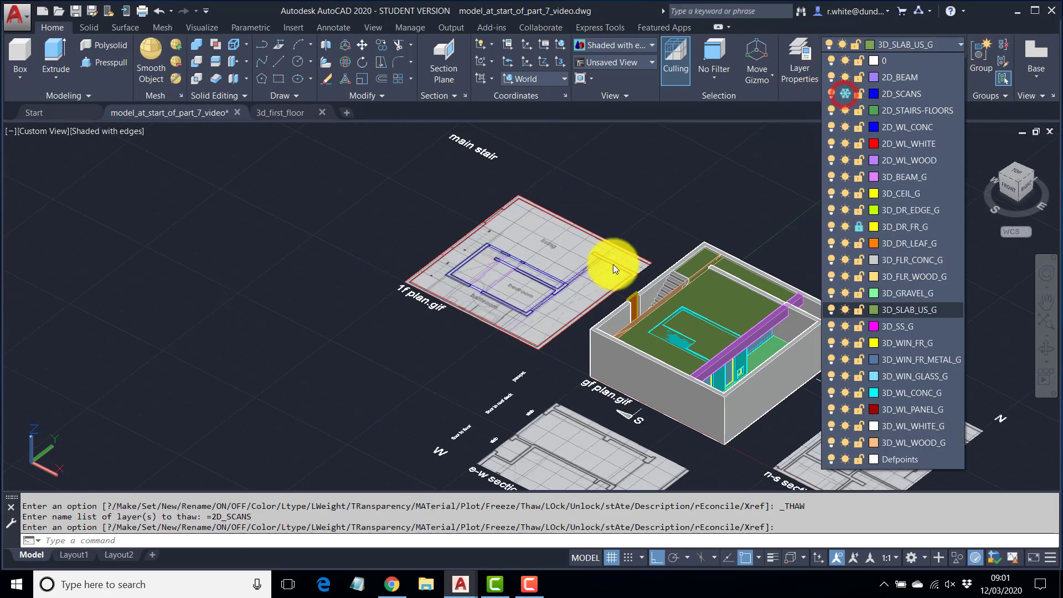
middle_drag(533, 256, 443, 220)
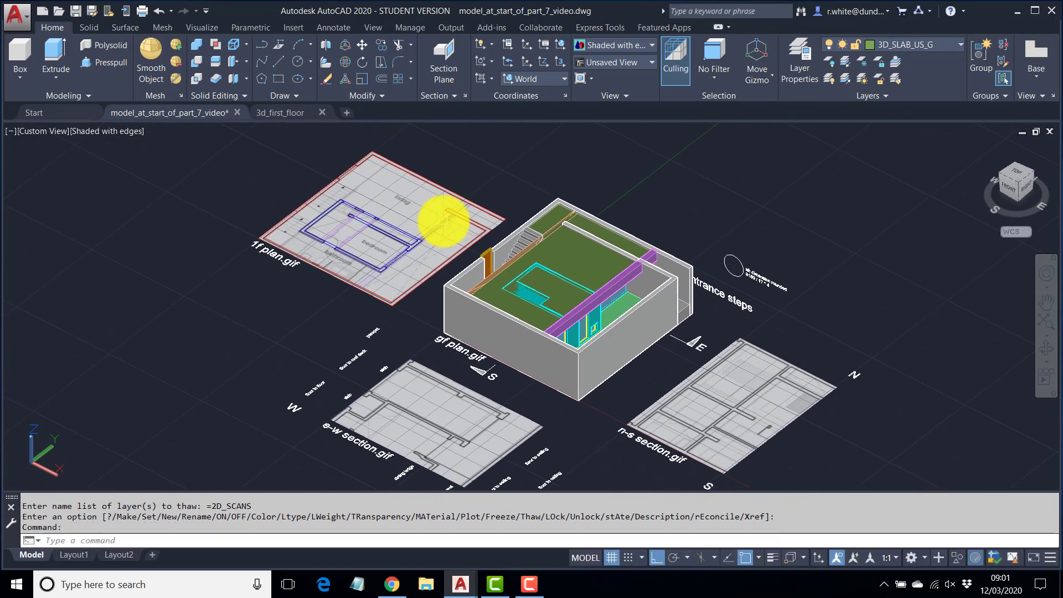
Detach all five image references, from 1f plan to view 1, in the External References manager
text(IM)
key(Return)
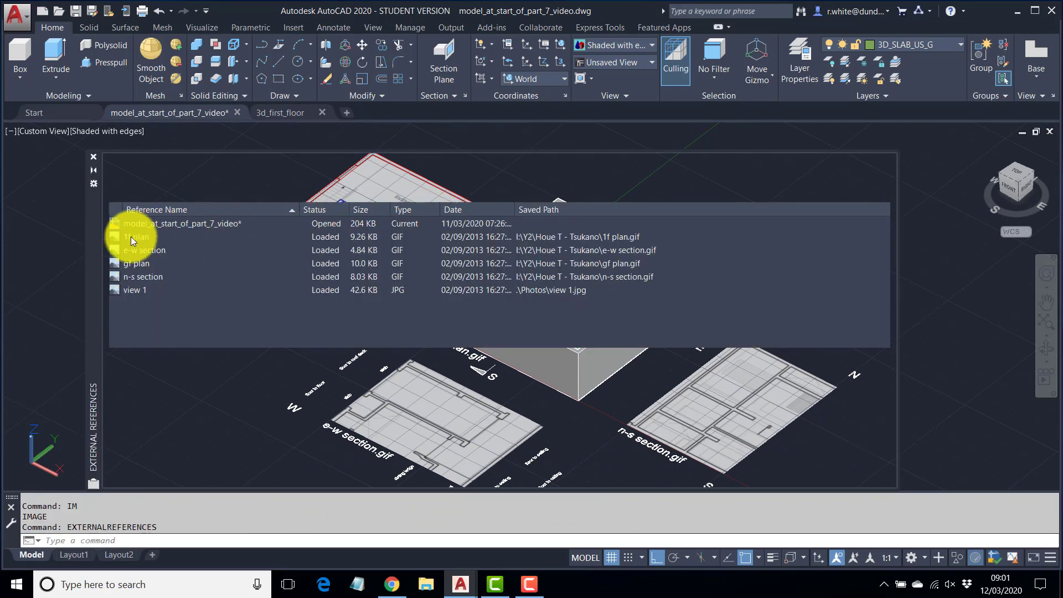
click(132, 237)
shift+click(132, 290)
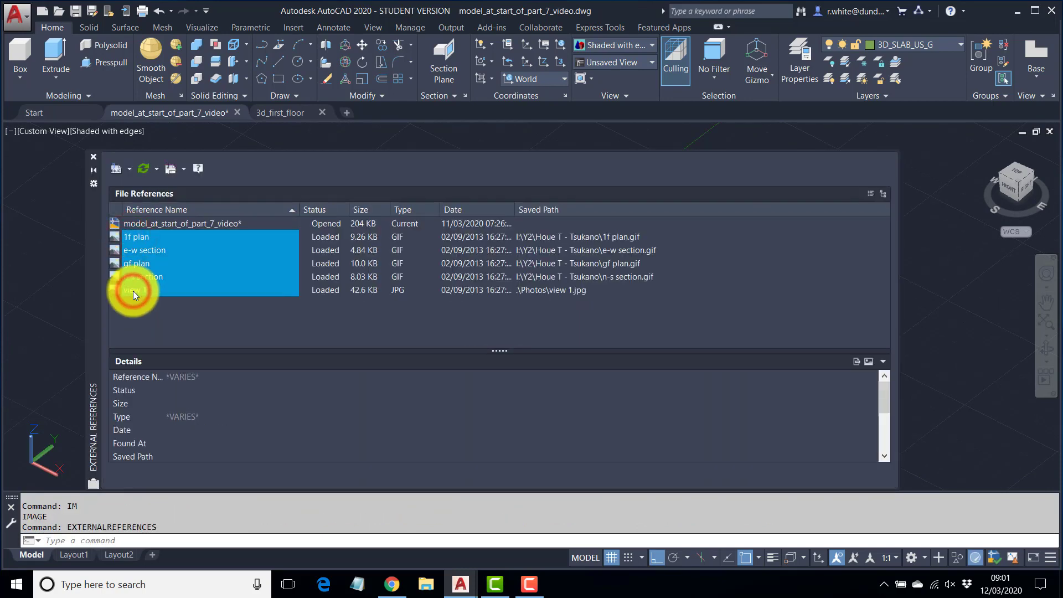
mouse_move(133, 287)
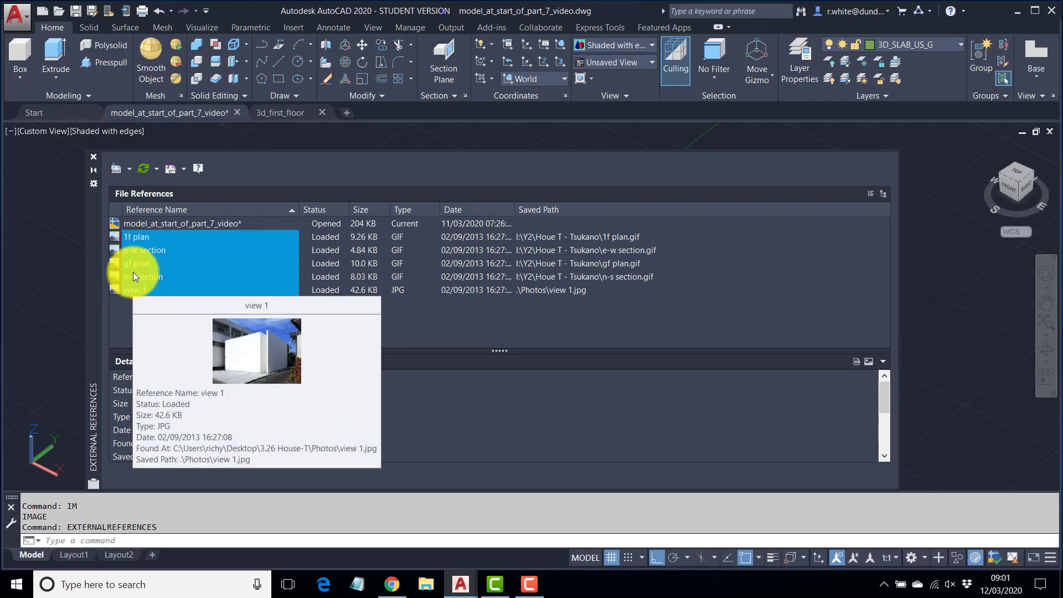
right_click(135, 278)
click(164, 344)
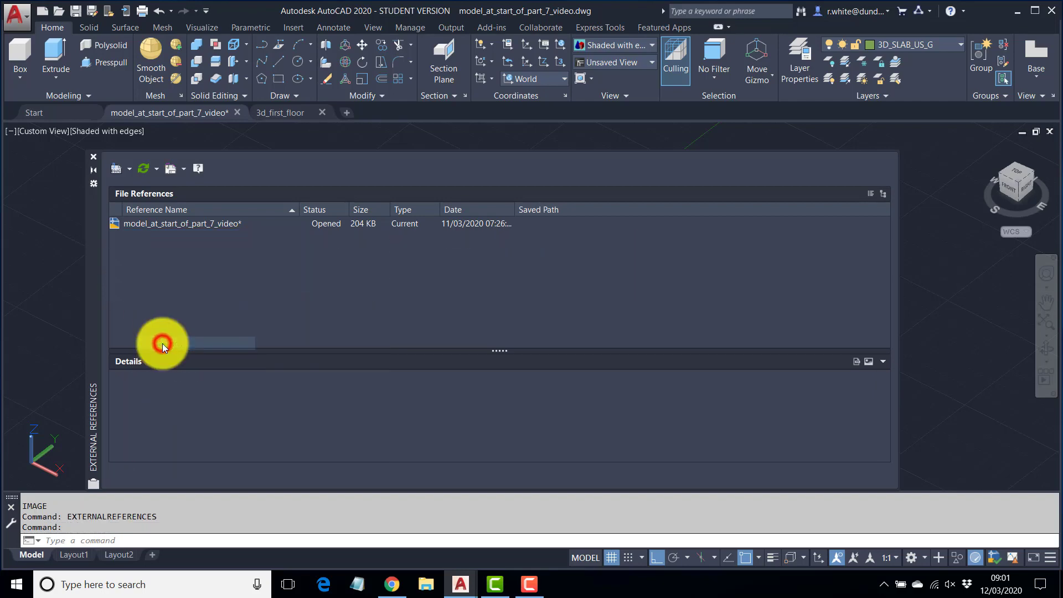
click(94, 158)
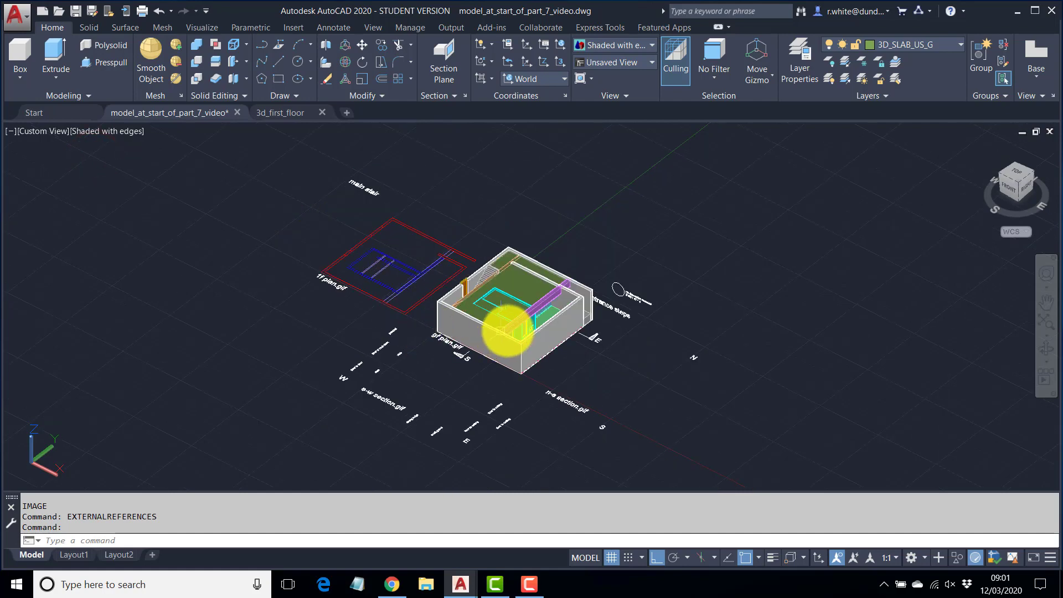
Erase the first-floor plan linework west of the model with its 1f plan.gif and main stair labels
shift+middle_drag(506, 327, 587, 343)
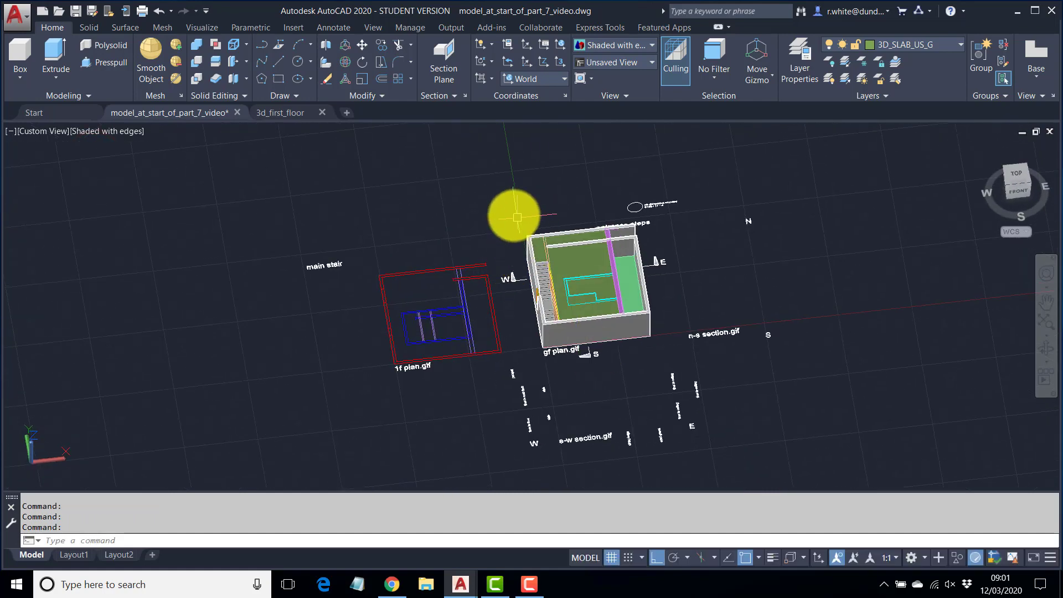
click(513, 214)
click(276, 410)
key(Delete)
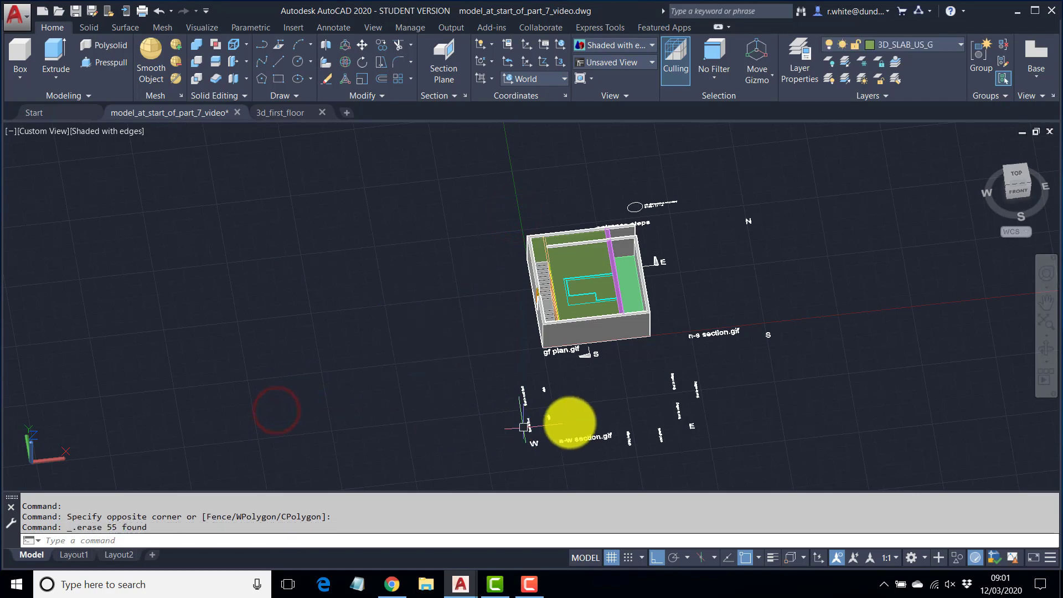
Erase the leftover labels and level texts of the e-w section and the n-s section
click(726, 367)
click(499, 474)
key(Delete)
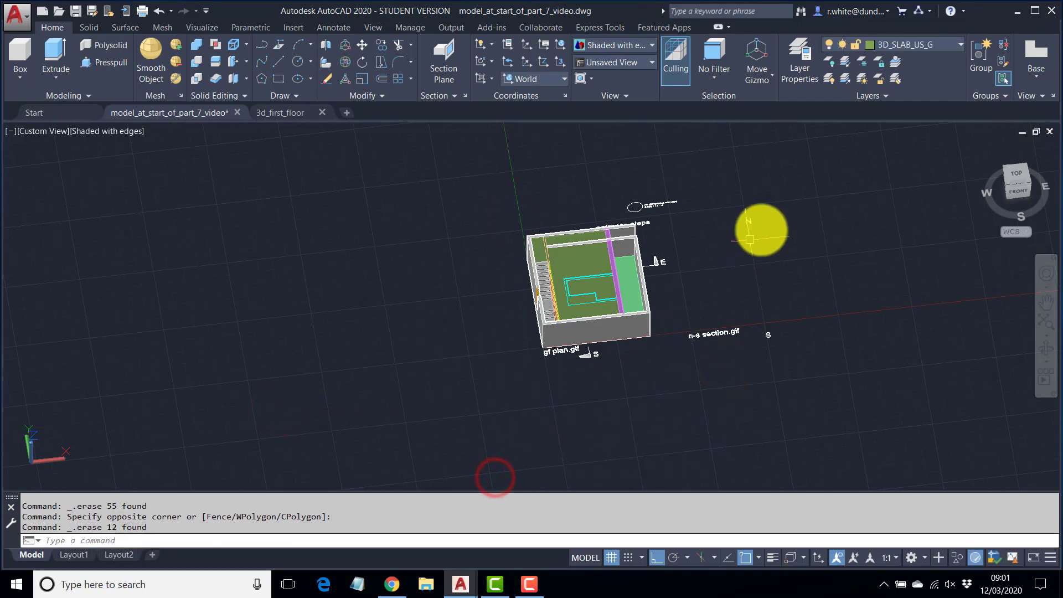
click(785, 206)
click(679, 370)
key(Delete)
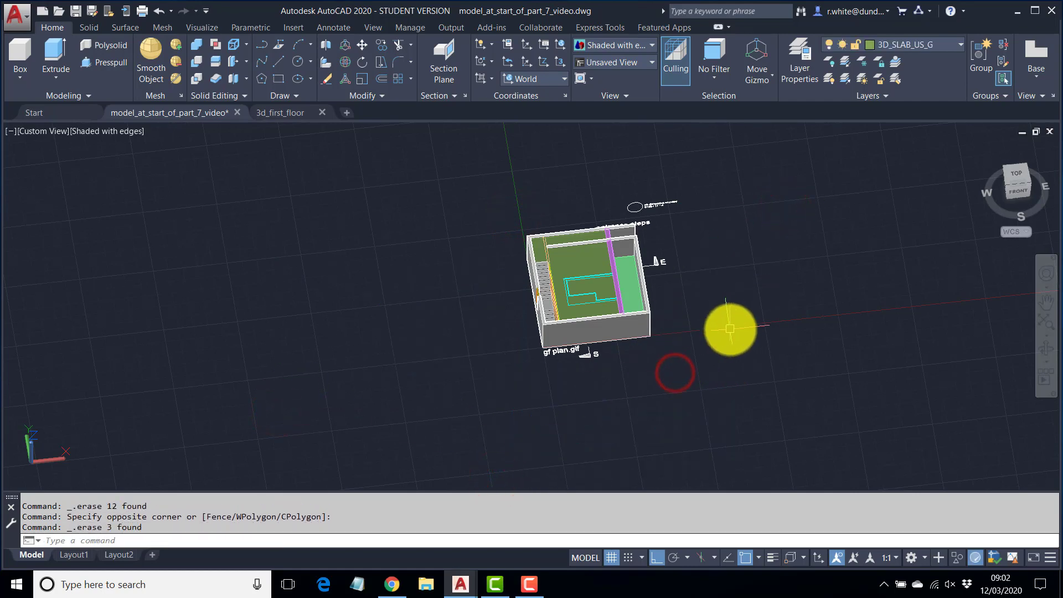
Erase the entrance steps label together with its ellipse and dimension note
shift+middle_drag(724, 325, 827, 65)
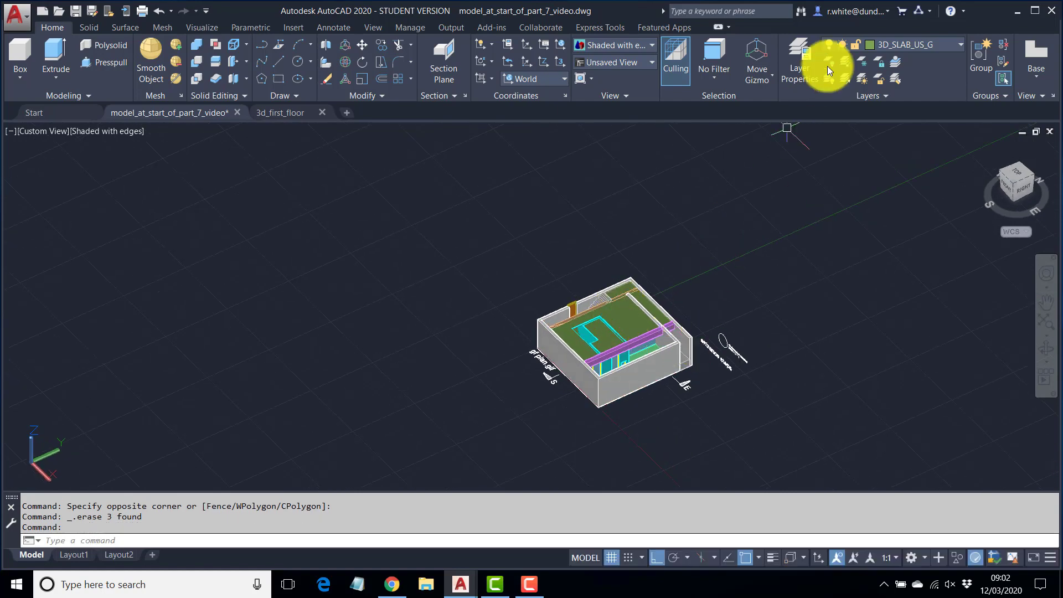
click(931, 47)
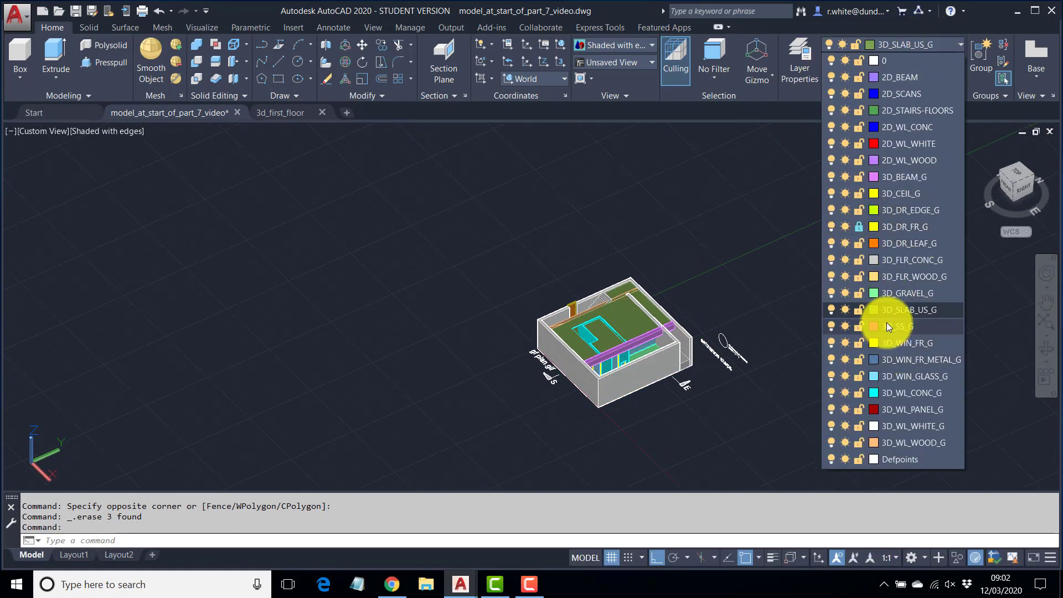
click(671, 195)
scroll(697, 408, up, 5)
click(851, 170)
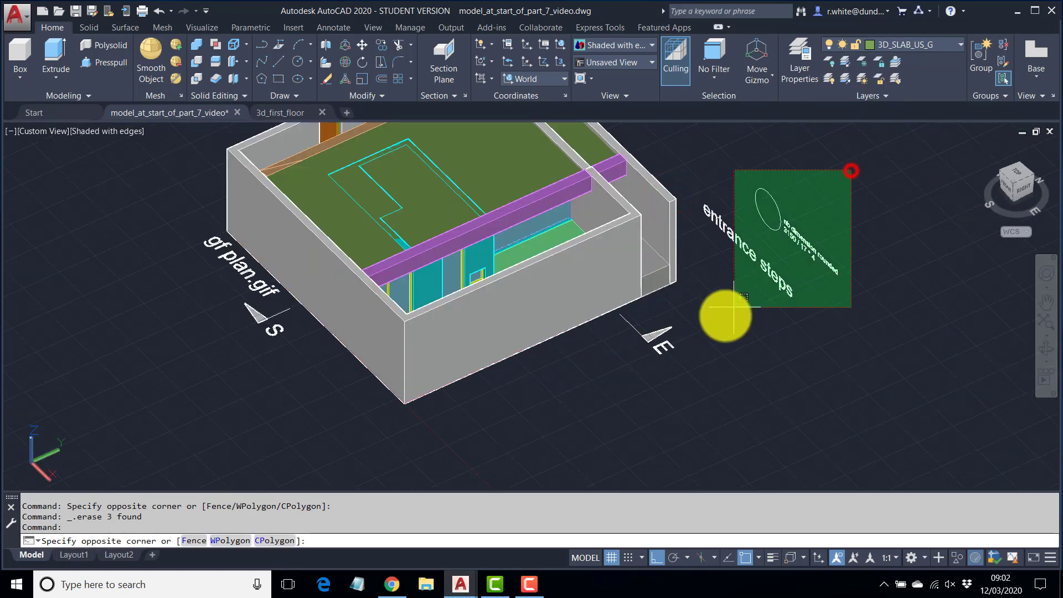
click(715, 335)
key(Delete)
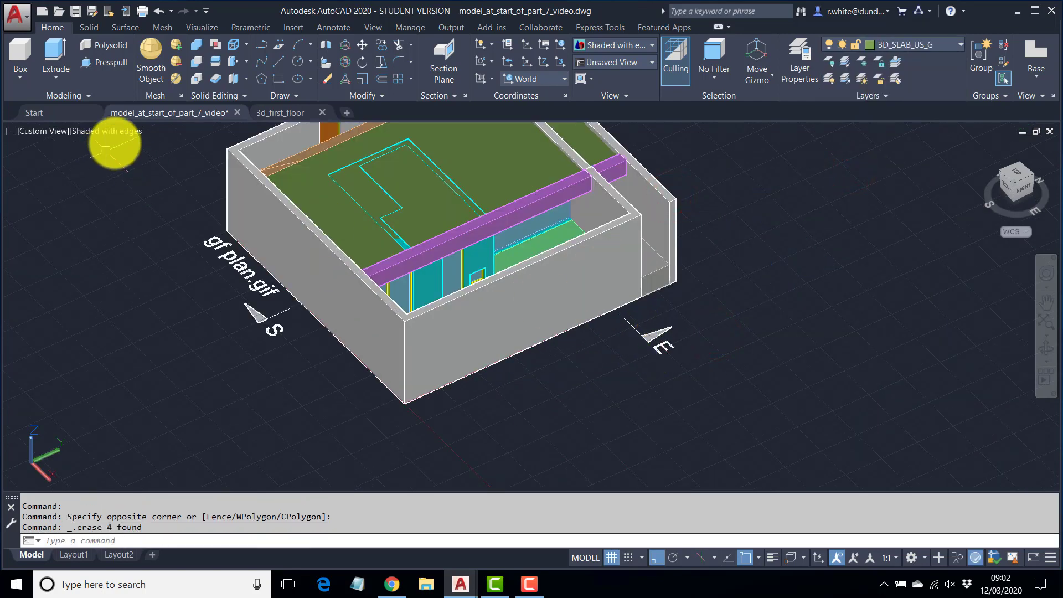
Set the visual style to 2D Wireframe and erase the dimension groups west of the model
click(115, 132)
click(144, 162)
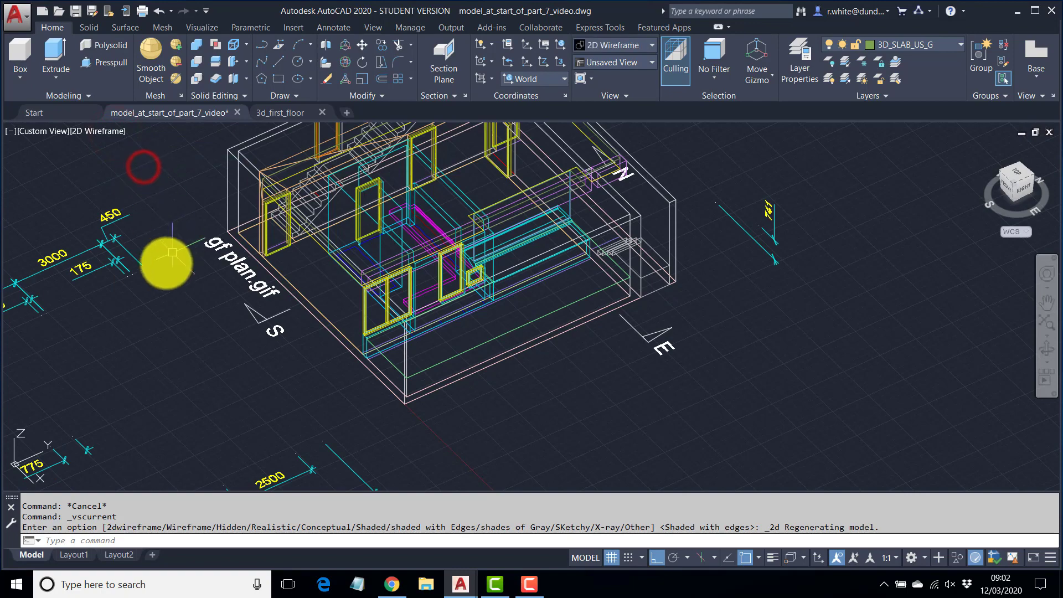
scroll(158, 249, down, 3)
click(153, 238)
click(29, 347)
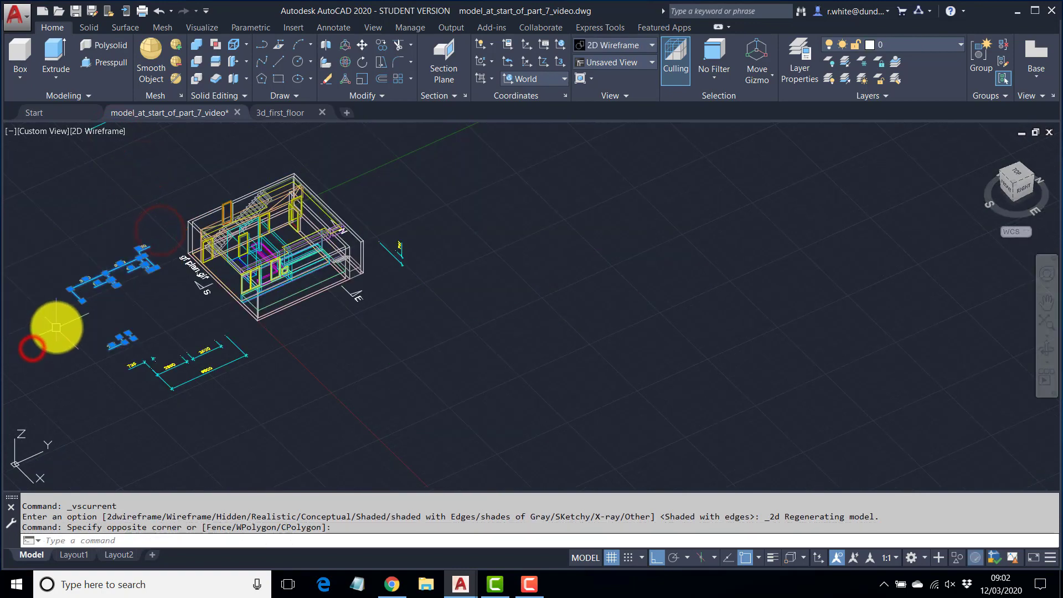
key(Delete)
Erase the remaining dimensions south of the model and the single one on its east side
click(242, 336)
click(94, 427)
key(Delete)
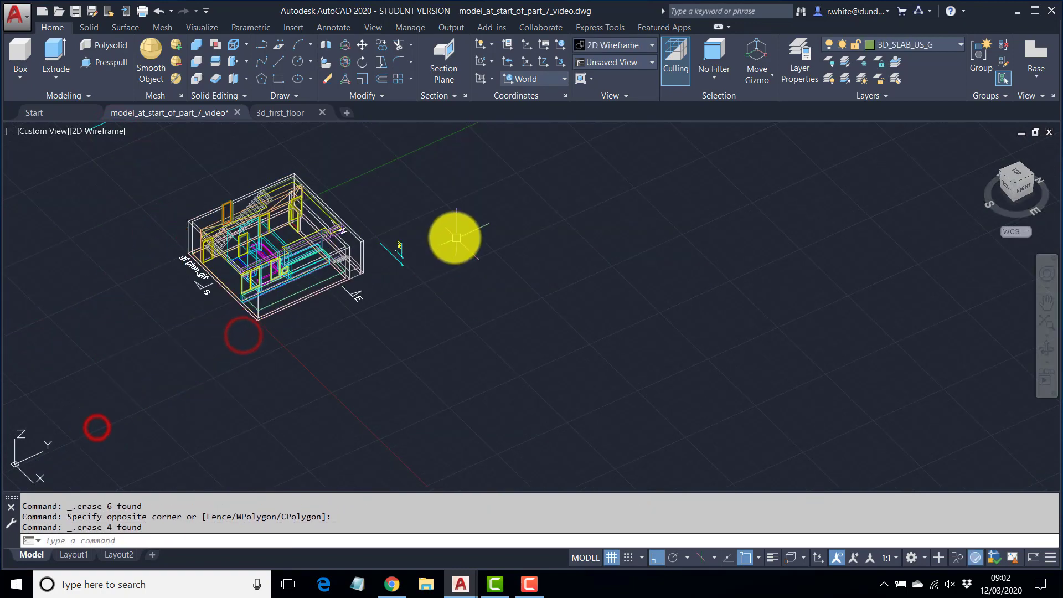
click(425, 238)
click(376, 286)
key(Delete)
Erase the E section marker and its arrow next to the model's east wall
scroll(364, 293, up, 2)
click(381, 281)
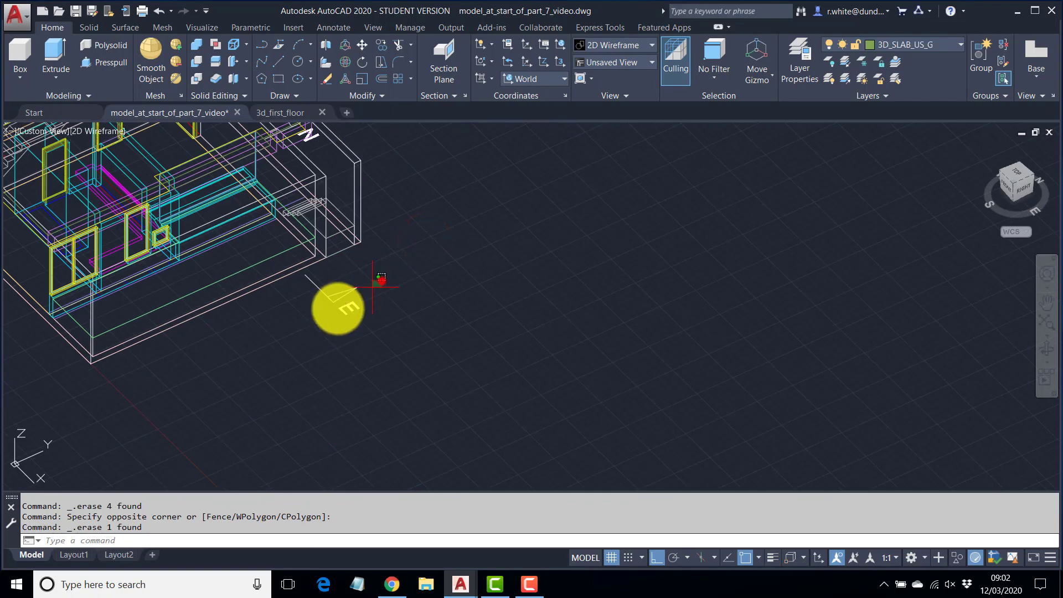
click(310, 325)
key(Delete)
Erase the gf plan.gif label and the S section marker beside the model's south wall
scroll(313, 327, down, 1)
scroll(205, 299, up, 4)
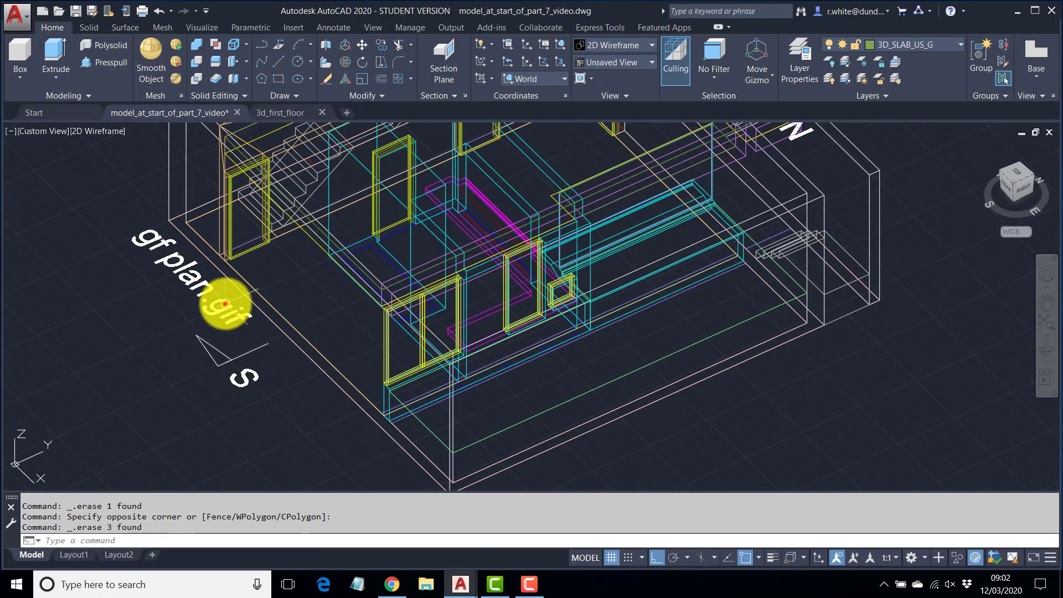
click(244, 336)
click(237, 378)
scroll(237, 370, down, 4)
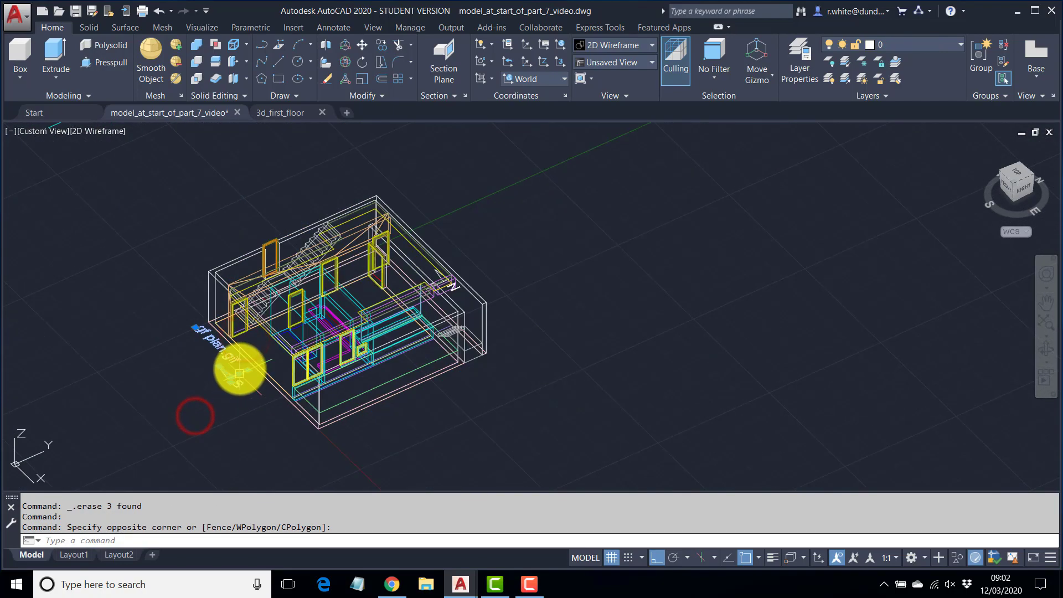
key(Delete)
Erase the remaining N section marker at the model's north side
mouse_move(427, 325)
shift+middle_down()
mouse_move(304, 340)
mouse_move(423, 373)
mouse_move(451, 334)
mouse_move(410, 360)
mouse_move(441, 351)
shift+middle_up()
click(452, 369)
click(434, 394)
key(Delete)
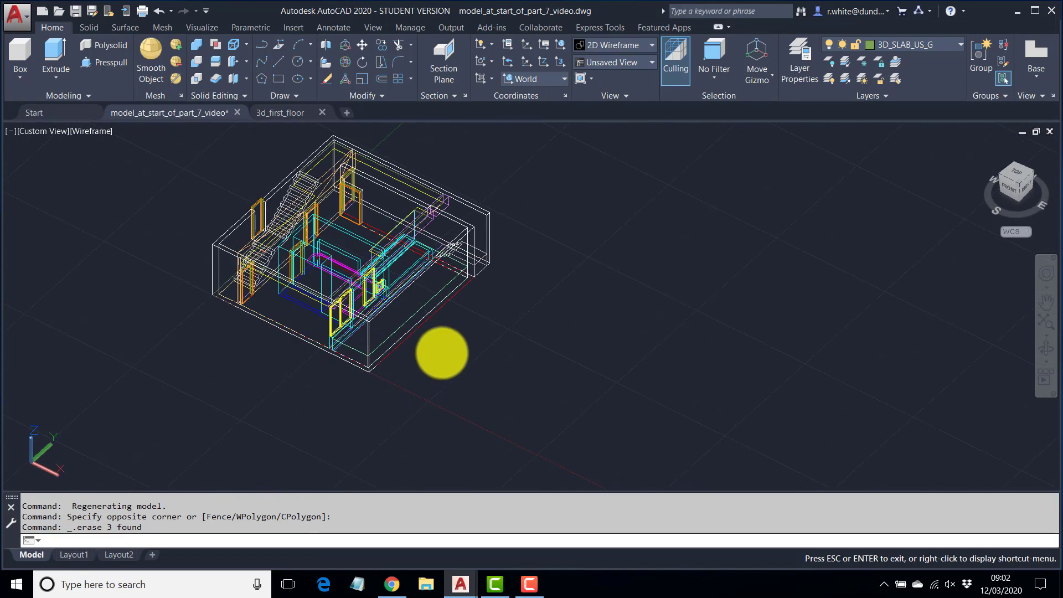
Turn off the 3D_WL_WHITE_G, 3D_FLR_CONC_G, 3D_GRAVEL_G and 3D_WL_CONC_G layers by picking their objects in the model
scroll(308, 257, up, 5)
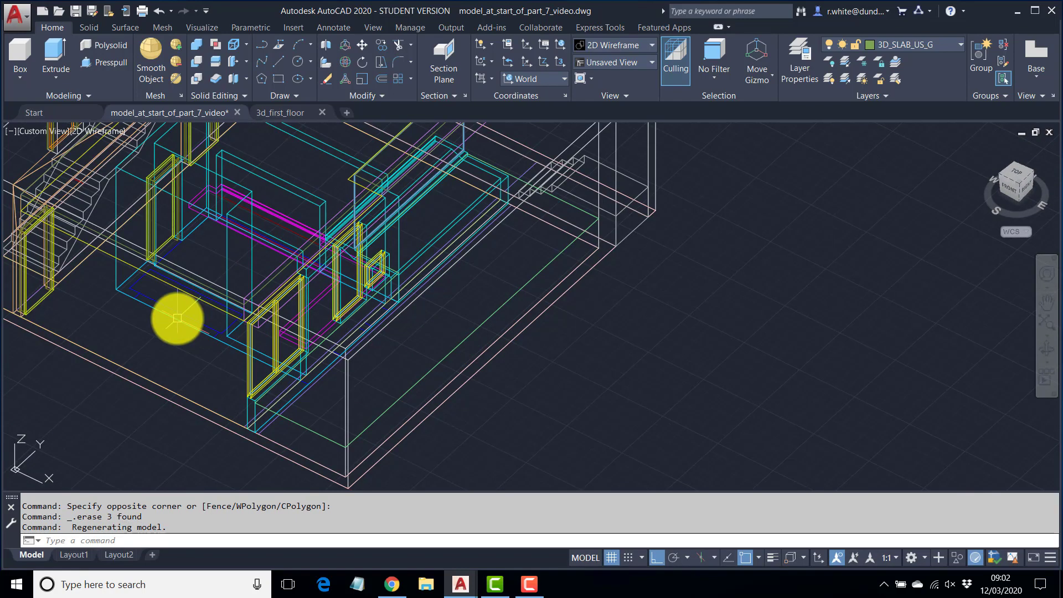
click(833, 62)
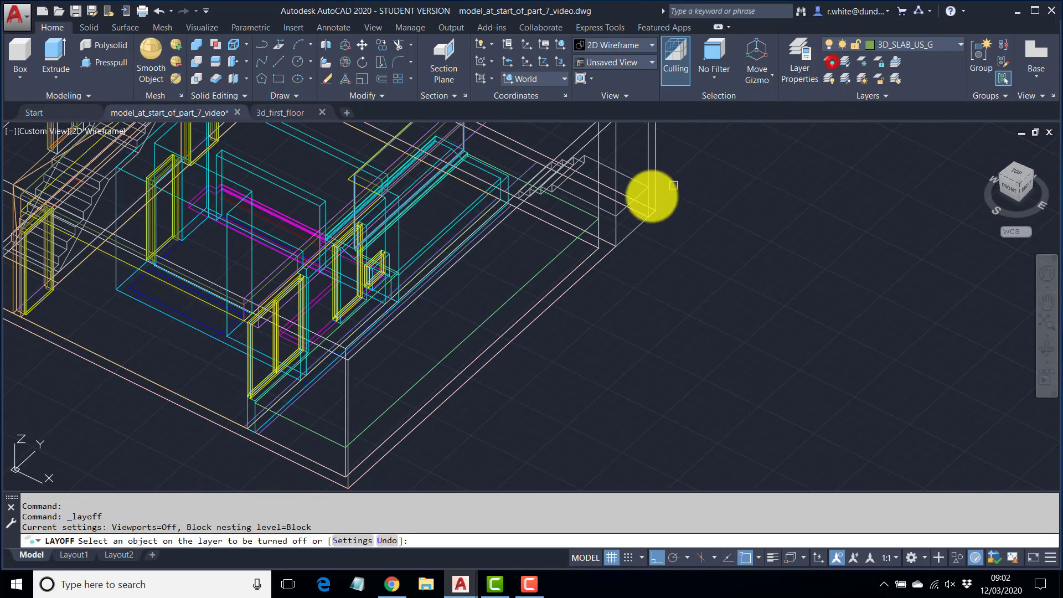
click(648, 159)
click(616, 171)
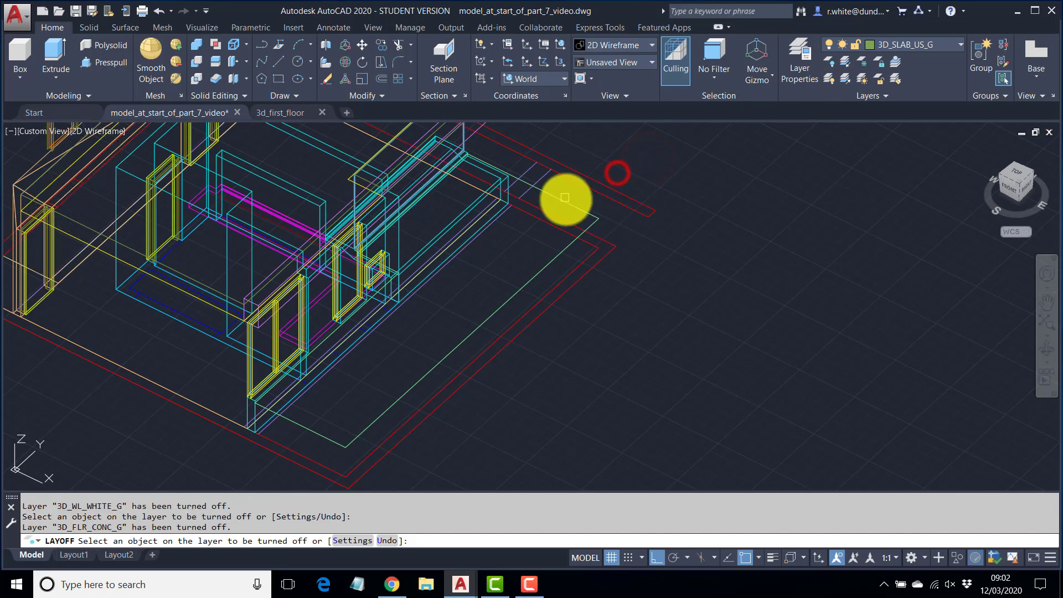
click(570, 204)
click(453, 220)
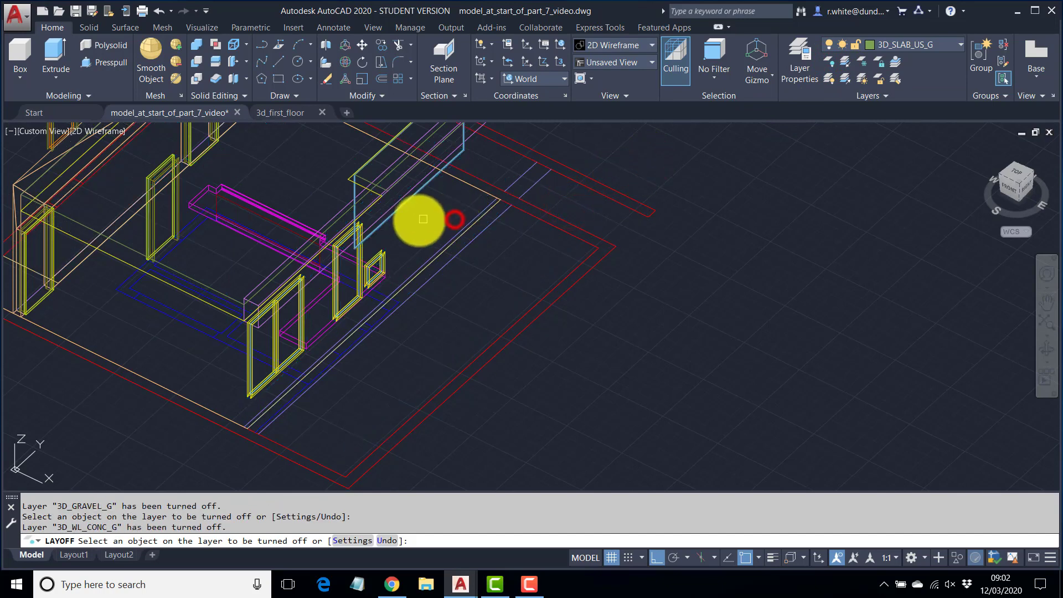
Turn off the 3D_SS_G layer, the door layers including 3D_DR_FR_G, and the 3D_WL_PANEL_G and 3D_WL_WOOD_G layers
scroll(443, 255, up, 2)
click(363, 310)
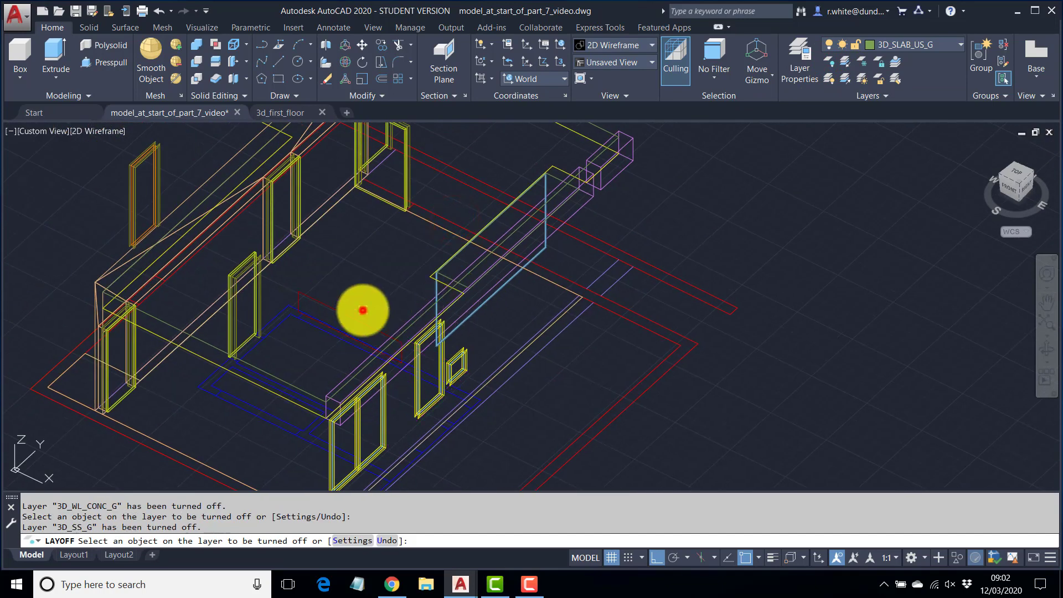
click(259, 300)
click(315, 301)
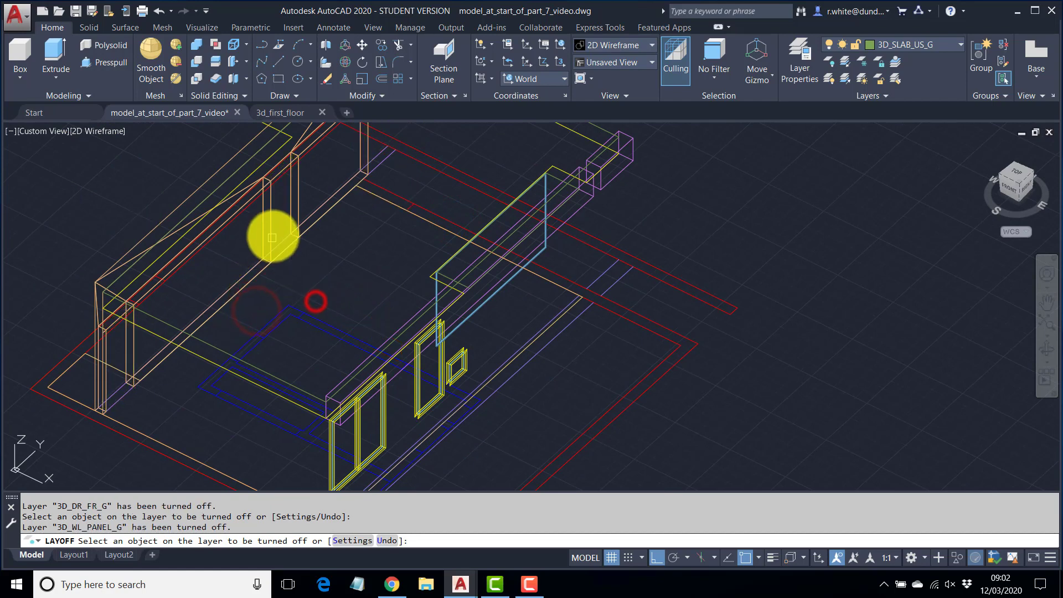
click(269, 219)
click(229, 176)
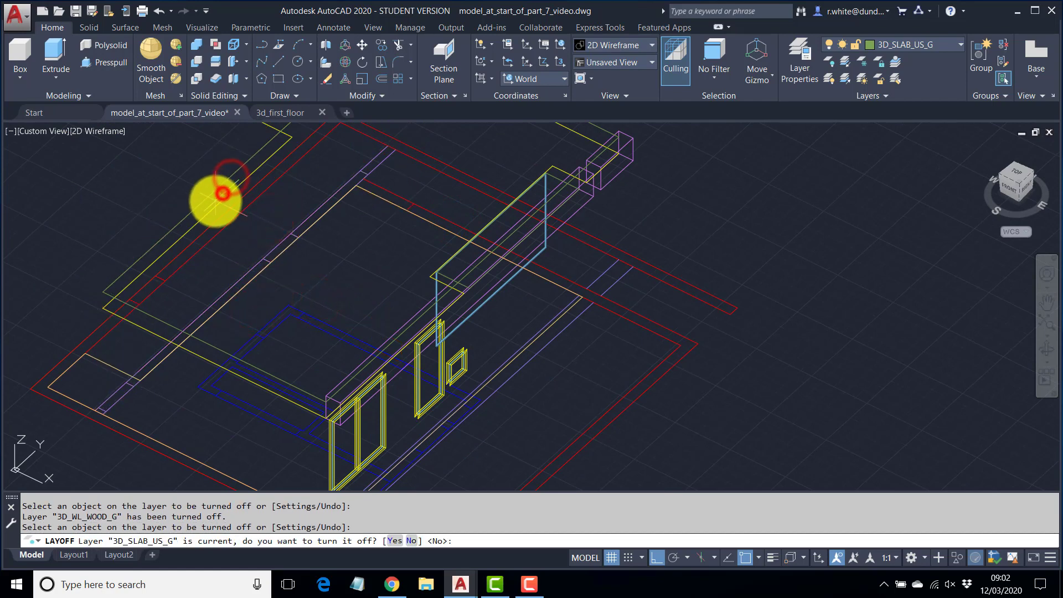
key(Escape)
key(Escape)
key(Escape)
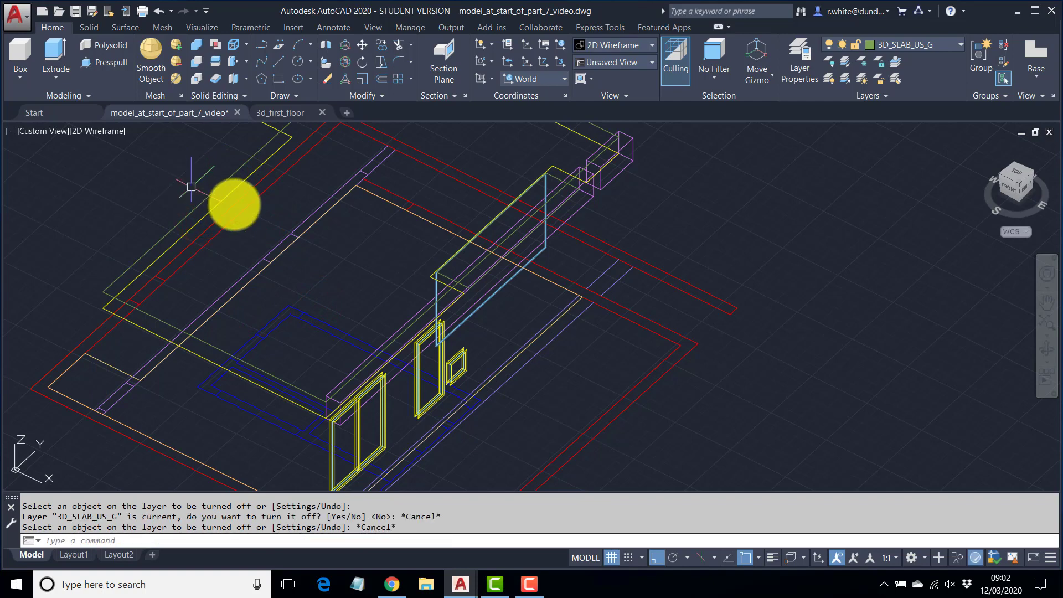
Turn off the beam layer and 3D_CEIL_G, keeping the current 3D_SLAB_US_G layer on
click(833, 62)
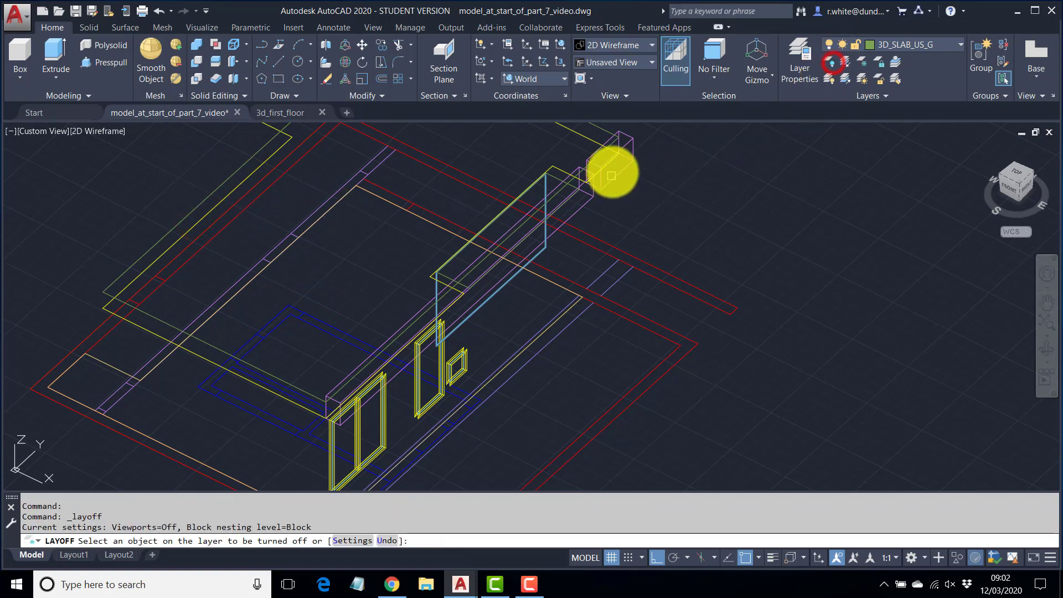
click(612, 171)
click(599, 165)
click(589, 167)
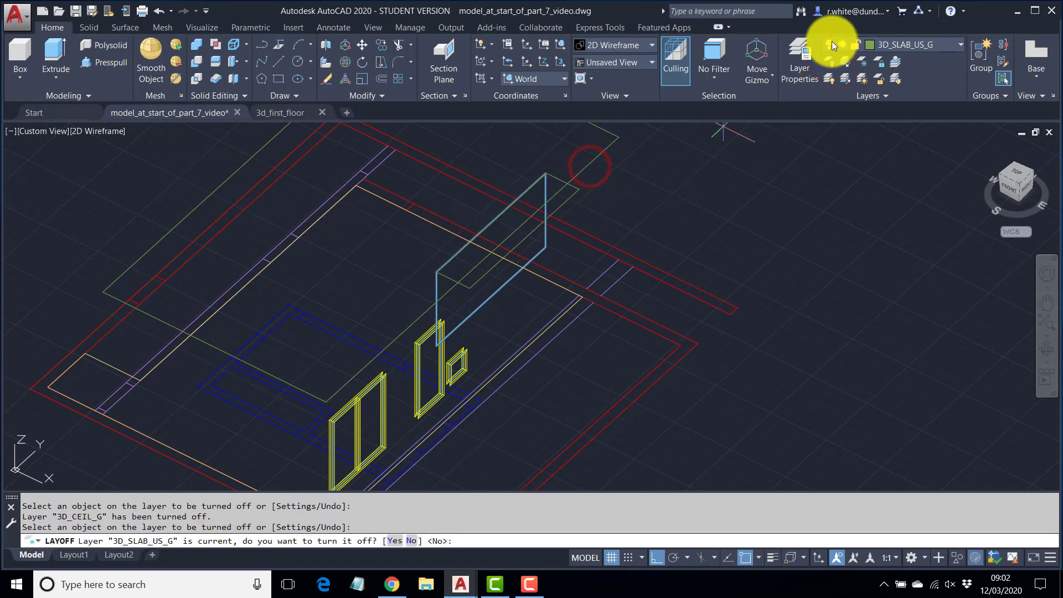
key(Escape)
Turn off the 3D_WIN_GLASS_G, 3D_WIN_FR_METAL_G, 3D_WIN_FR_G and 3D_FLR_WOOD_G layers
click(830, 60)
click(554, 188)
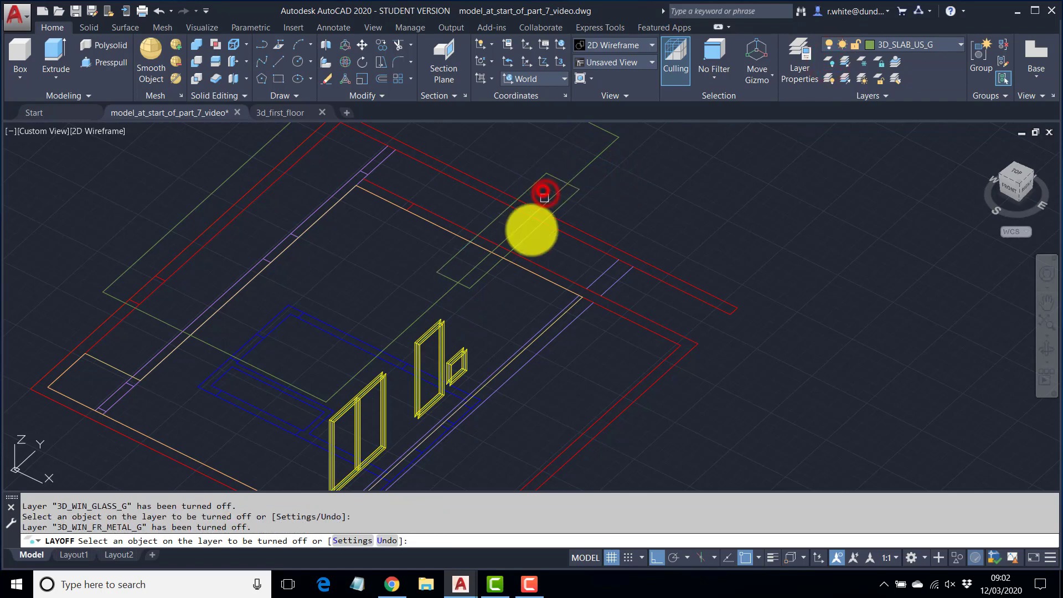
click(457, 352)
scroll(477, 305, down, 2)
middle_drag(480, 328, 541, 304)
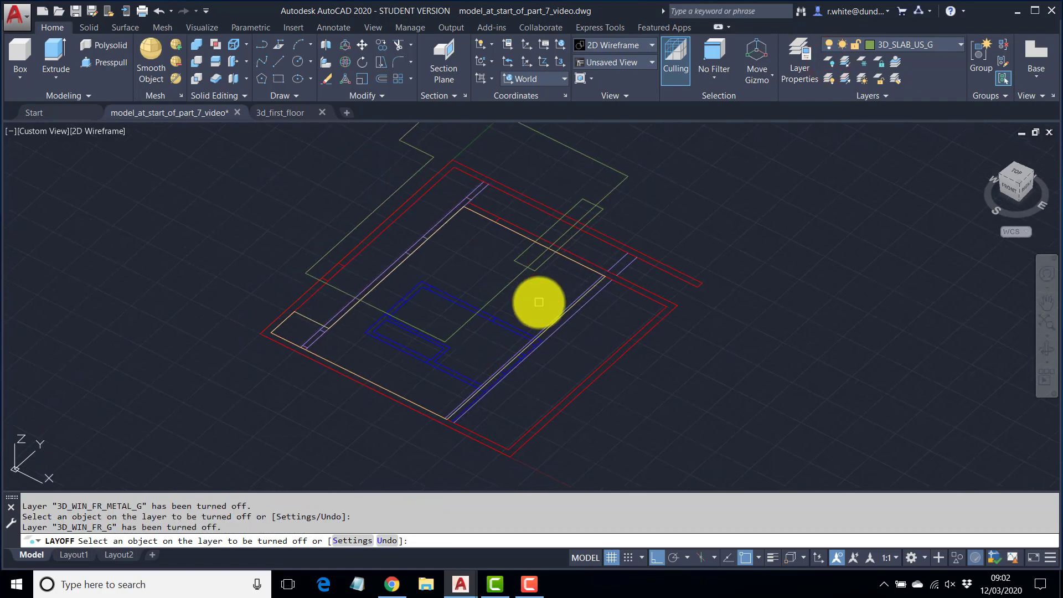
scroll(576, 281, up, 2)
click(423, 174)
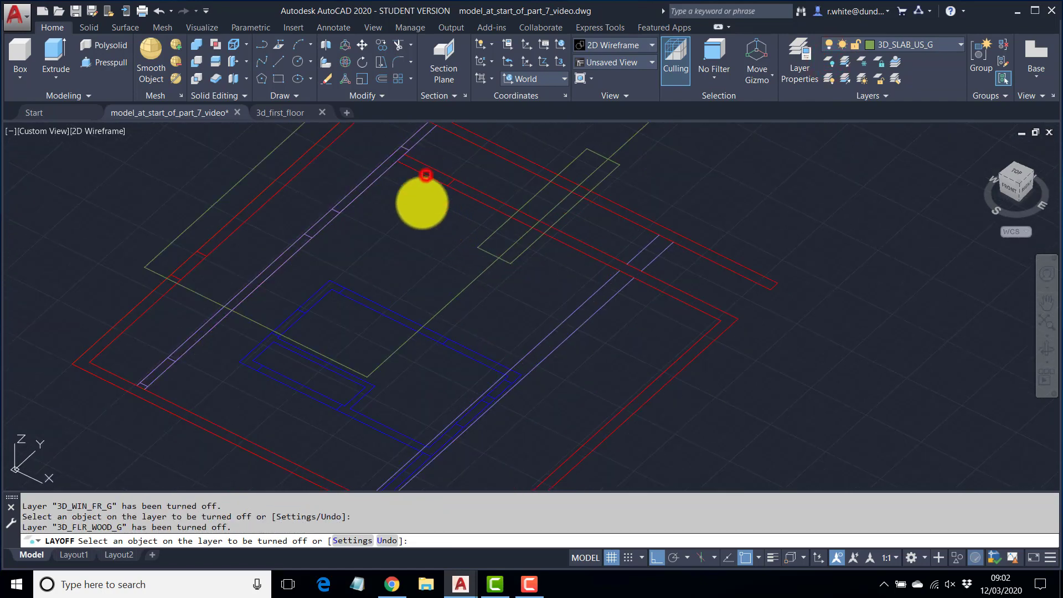
scroll(450, 279, down, 4)
key(Escape)
key(Escape)
scroll(457, 301, down, 3)
key(Escape)
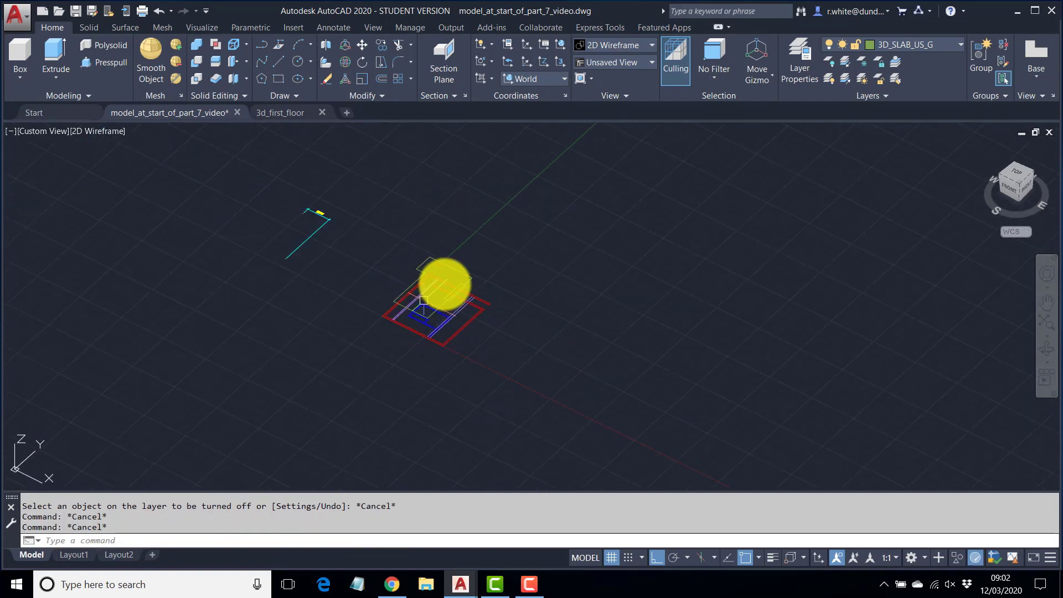
key(Escape)
Erase all remaining 2D linework with a window selection, excluding the two slab outlines from it
text(e)
key(Return)
text(w)
key(Return)
click(524, 169)
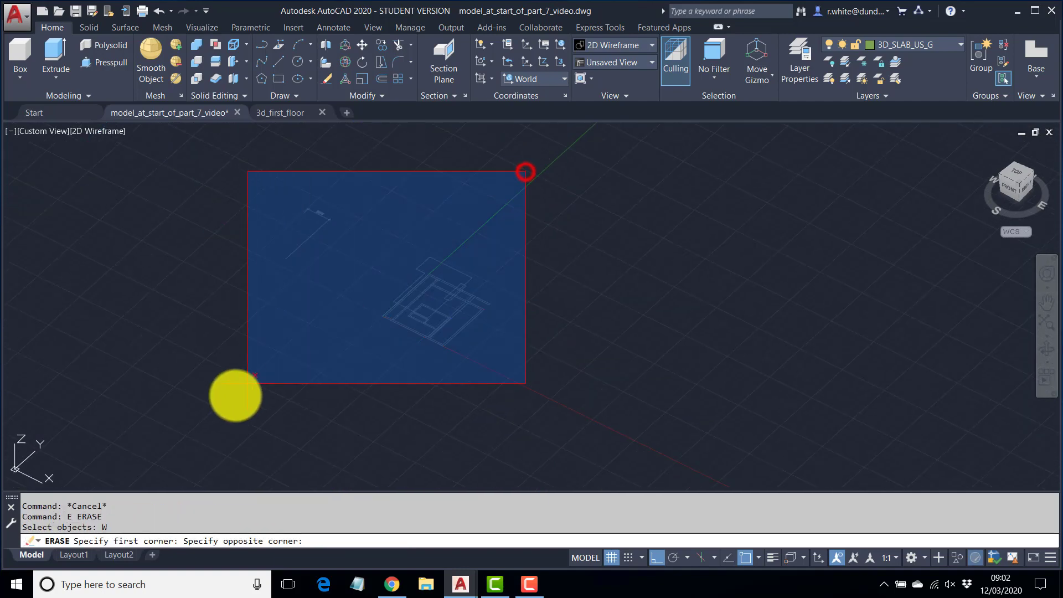
click(235, 394)
scroll(454, 285, up, 3)
scroll(437, 295, up, 2)
shift+click(434, 297)
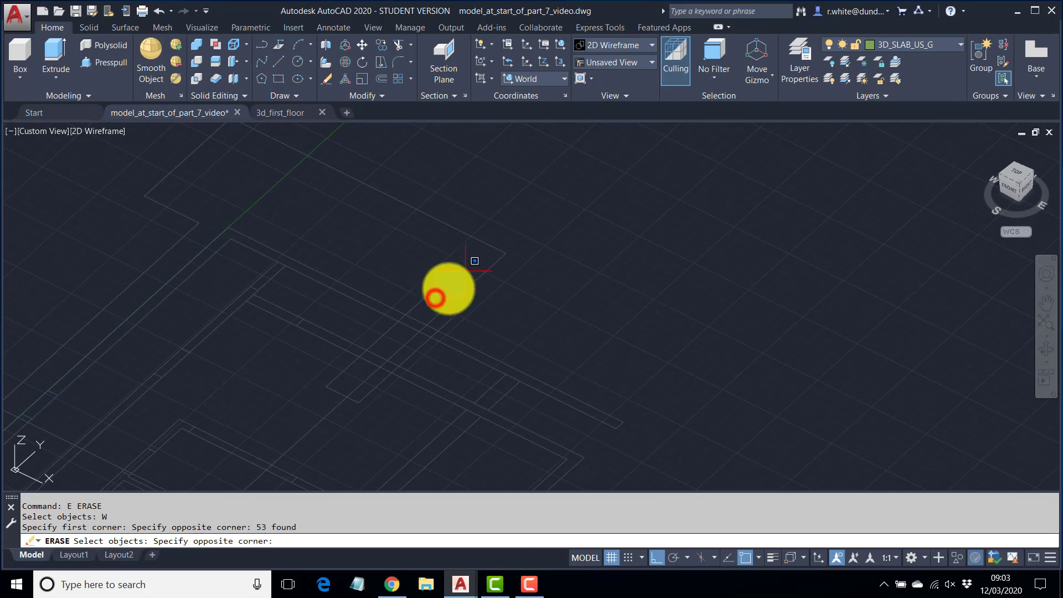
shift+click(425, 283)
scroll(470, 282, up, 2)
shift+click(476, 282)
scroll(490, 271, down, 6)
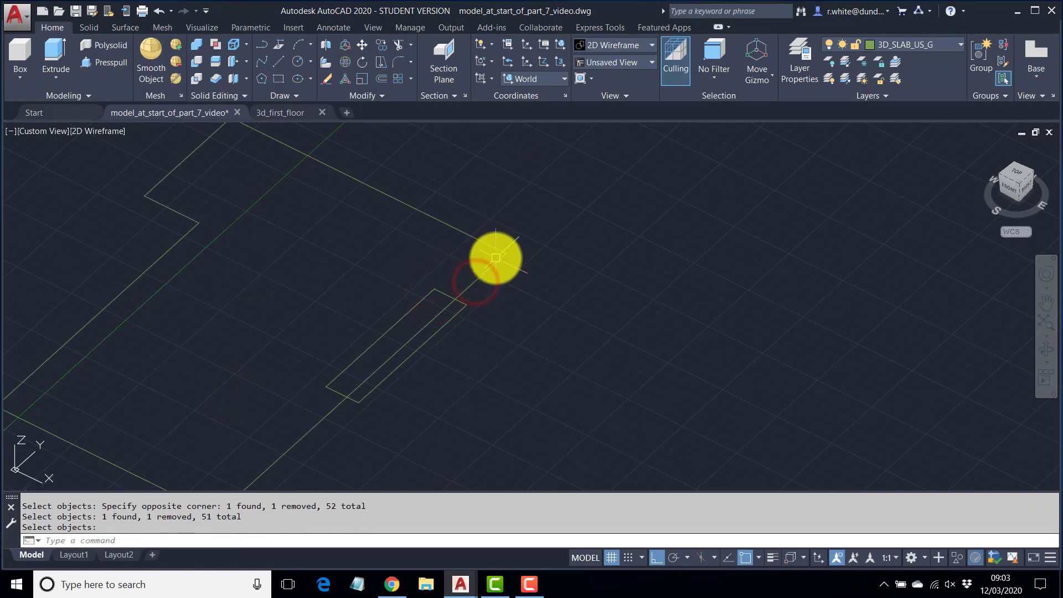
Turn every layer back on with the -LAYER command, using ON and the * wildcard
middle_drag(576, 277, 540, 284)
scroll(514, 301, up, 2)
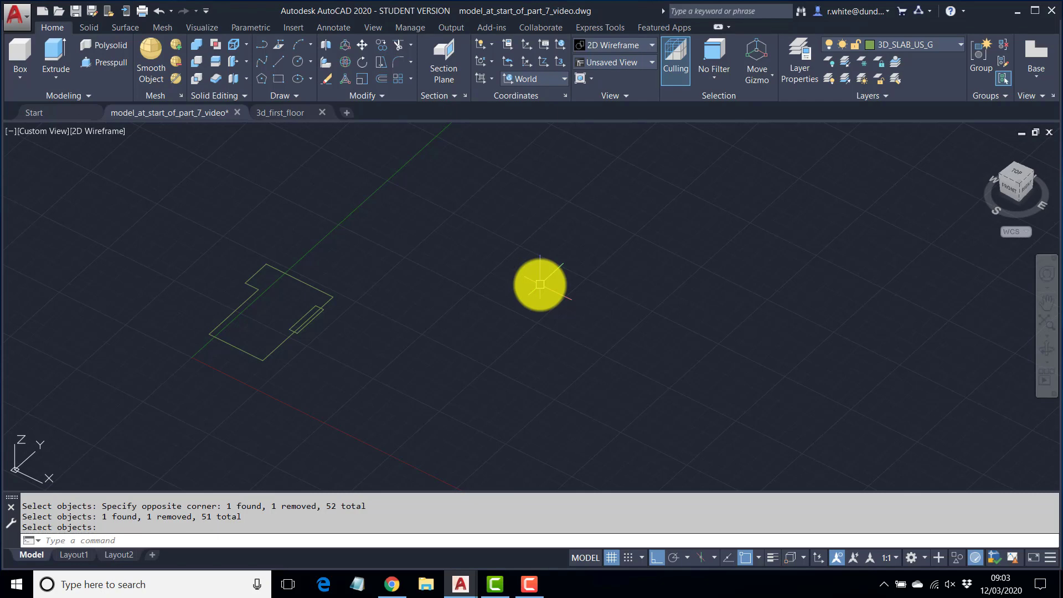
text(LA)
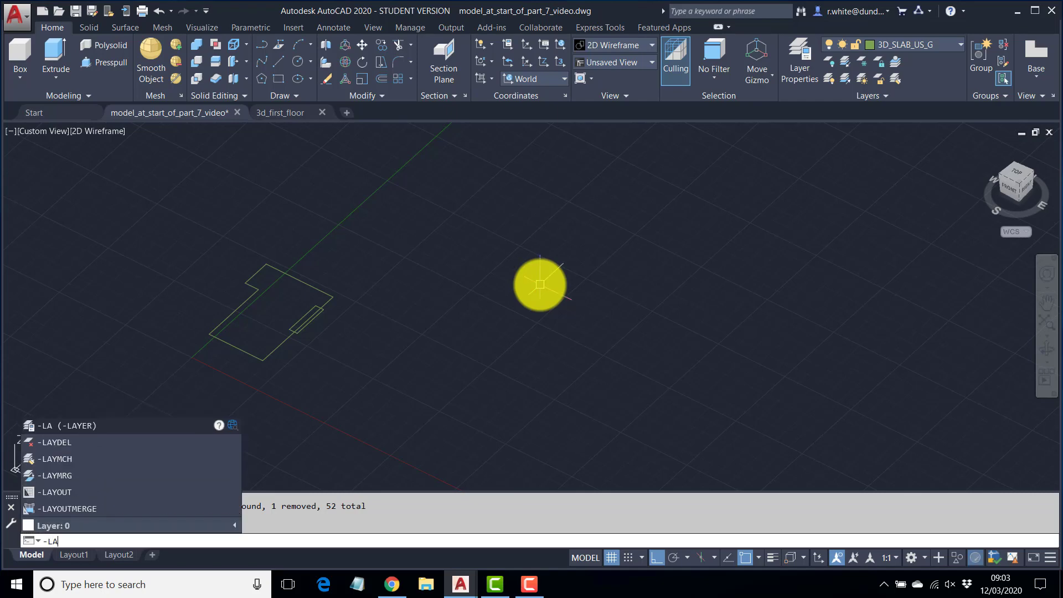
key(Return)
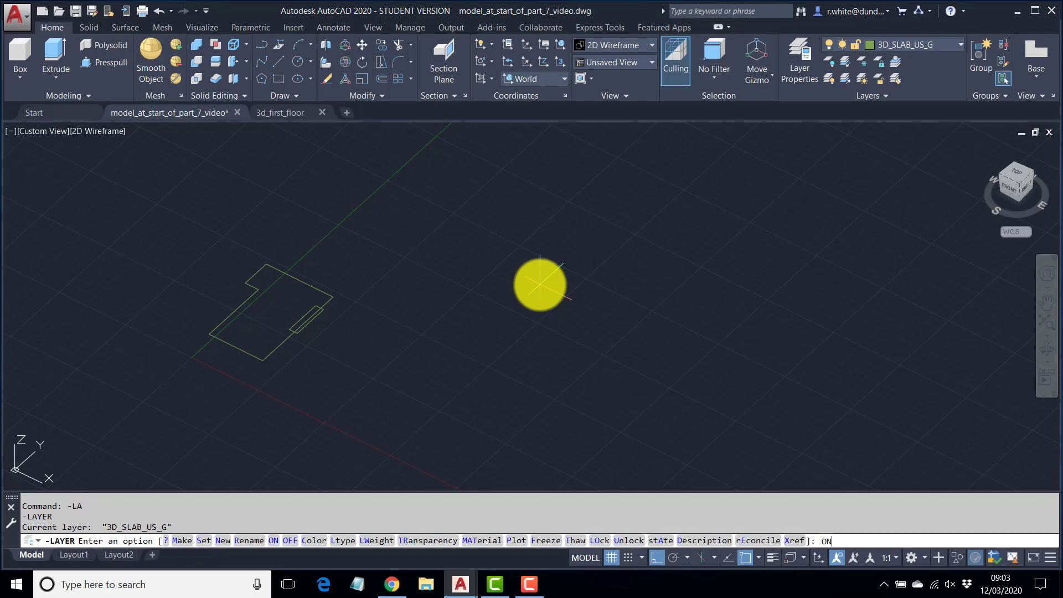
text(ON)
key(Return)
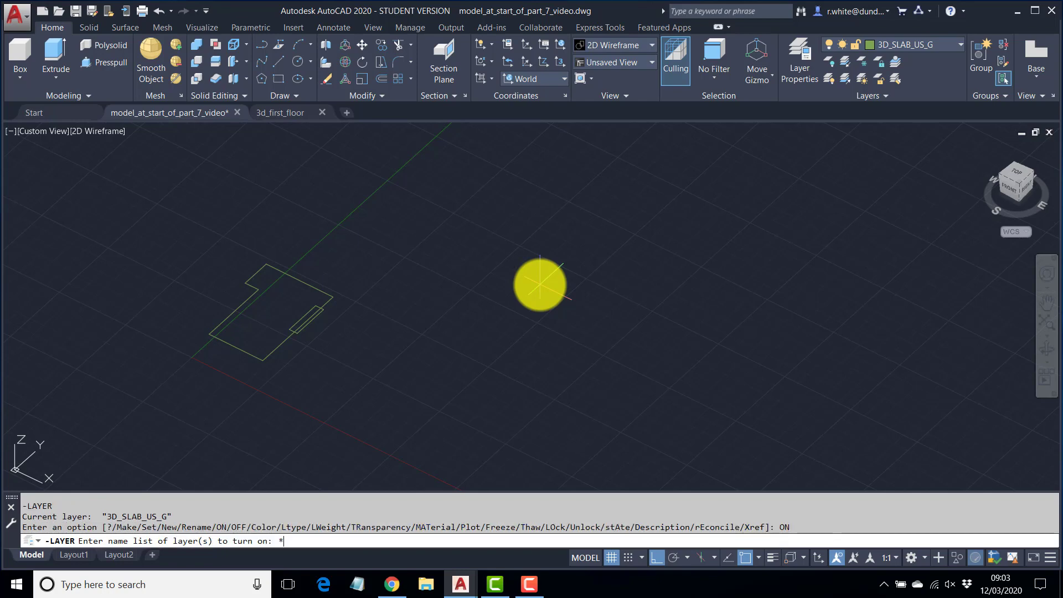
key(Return)
key(Return)
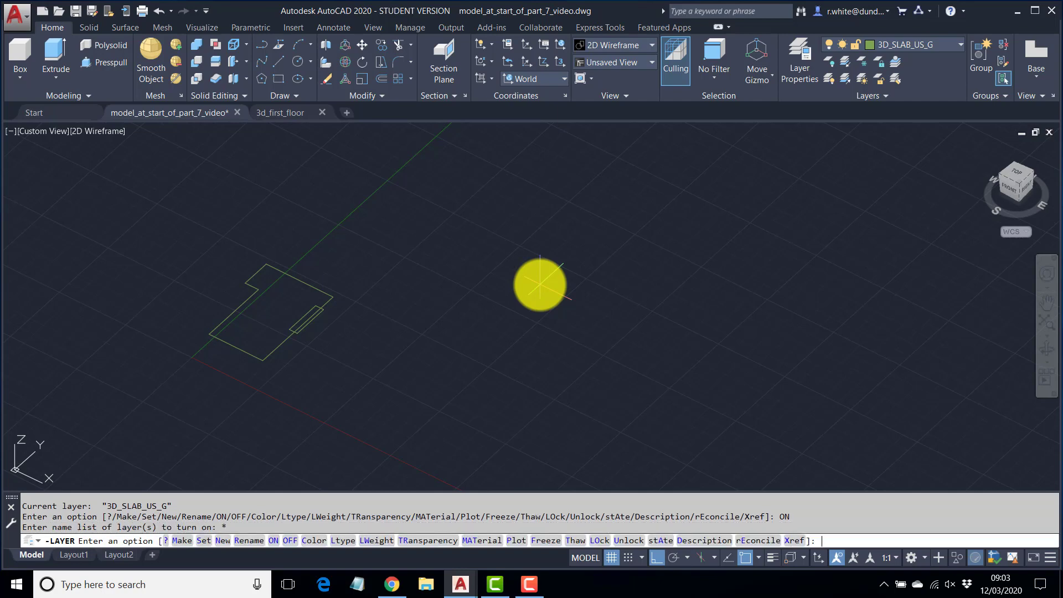
Unlock the 3D_DR_FR_G layer and check the restored house model
click(917, 46)
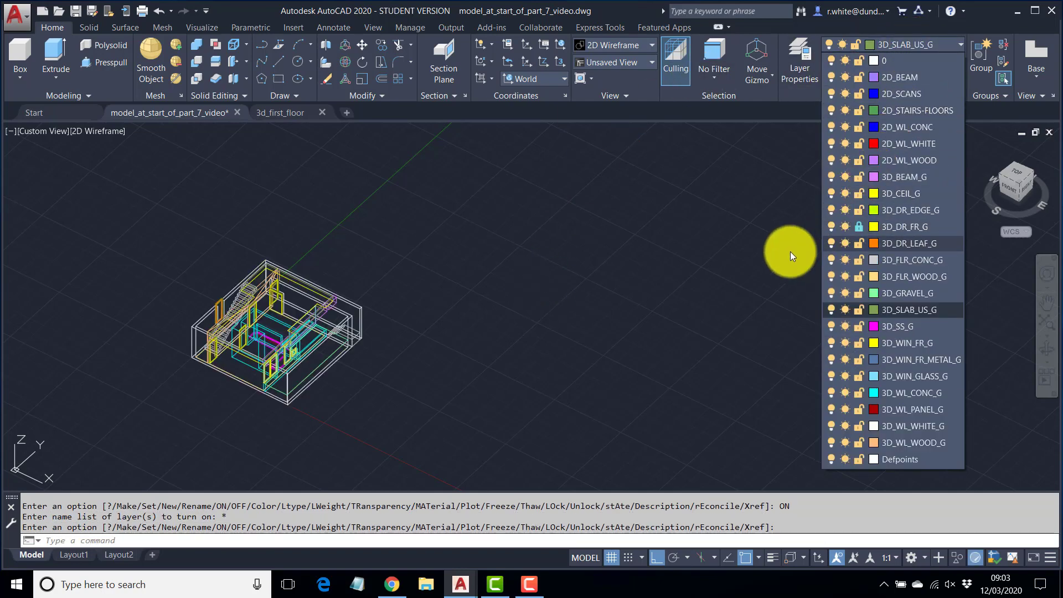
click(859, 227)
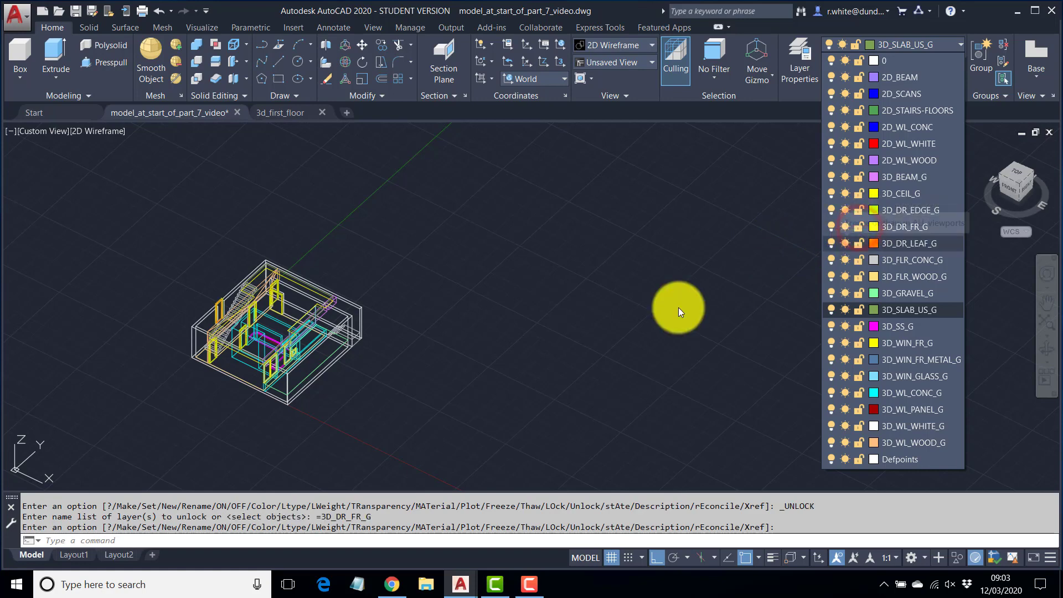
scroll(237, 332, up, 5)
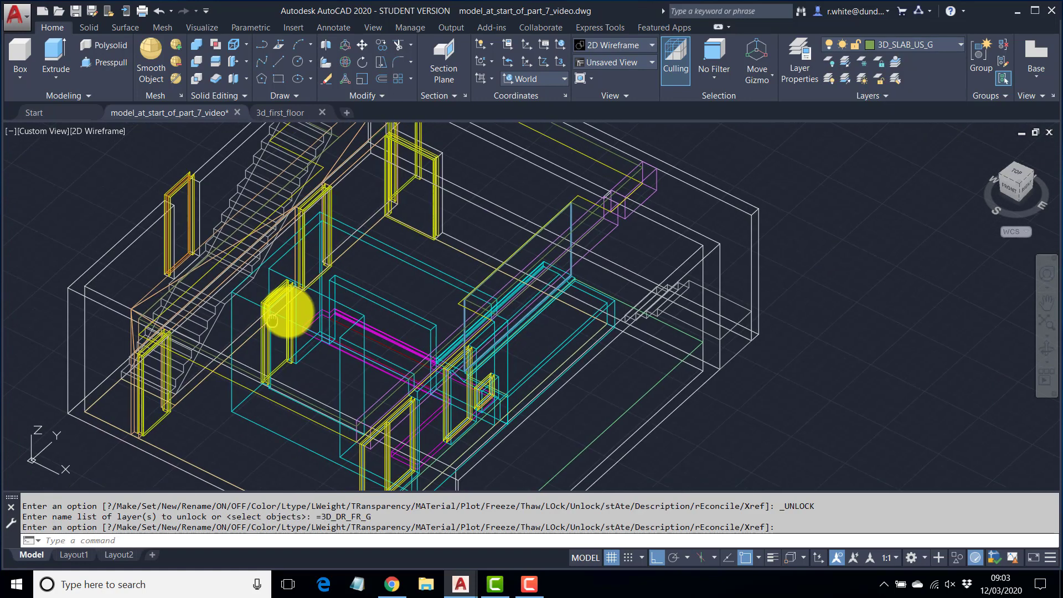
middle_drag(328, 303, 485, 307)
scroll(424, 315, down, 2)
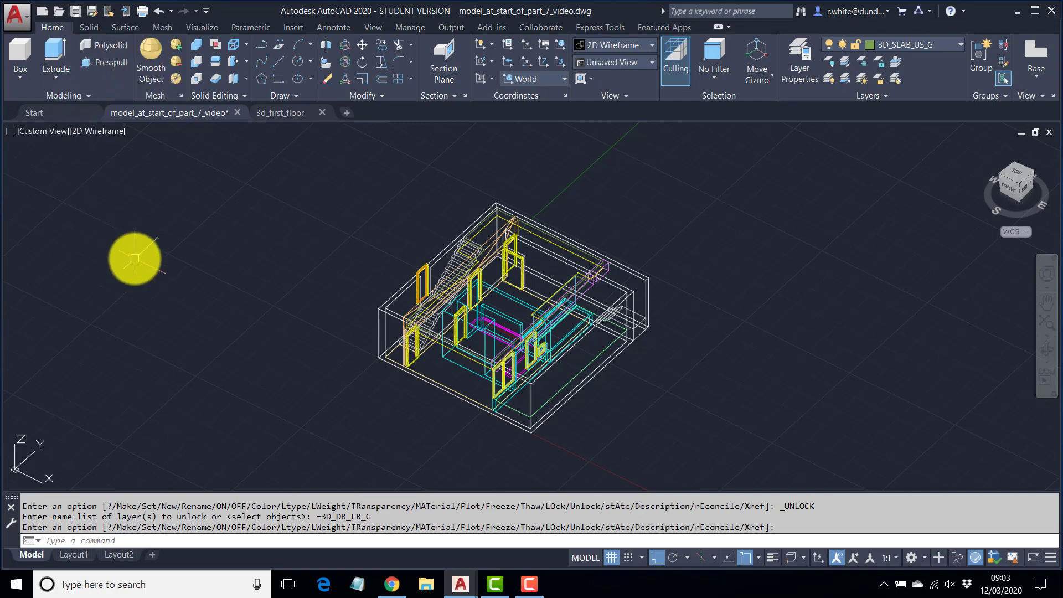
Save the drawing under the new name model_at_end.dwg in the 3.26 House-T folder
key(Escape)
key(Escape)
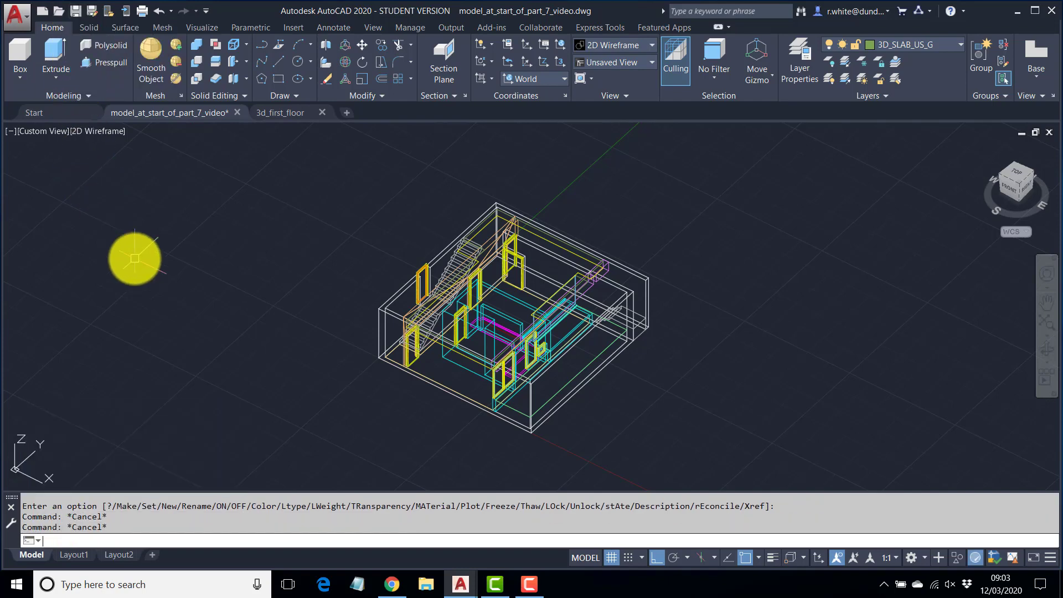
key(BackSpace)
text(VEA)
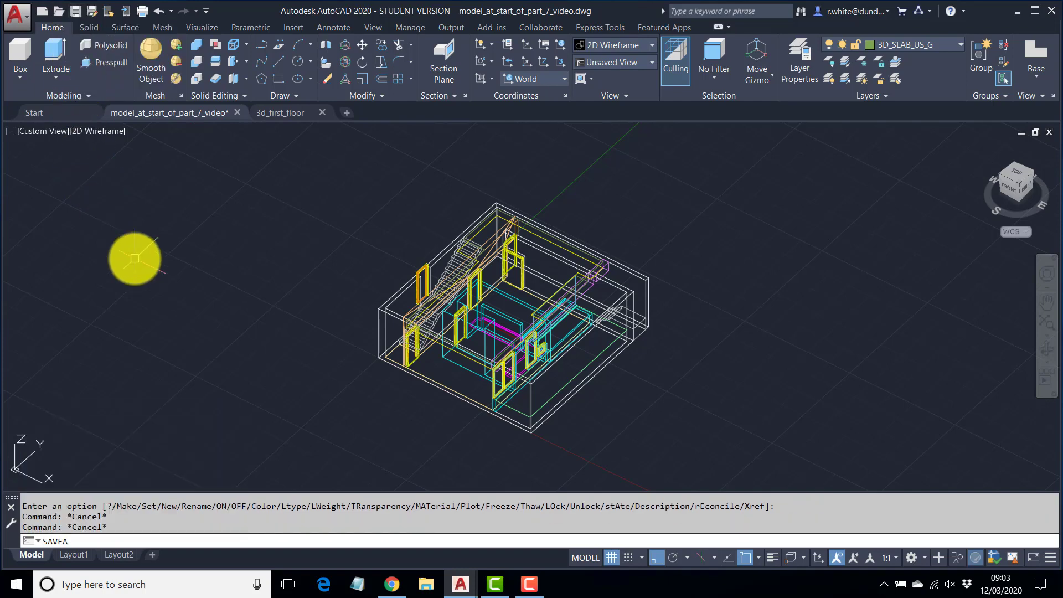
text(S)
key(Return)
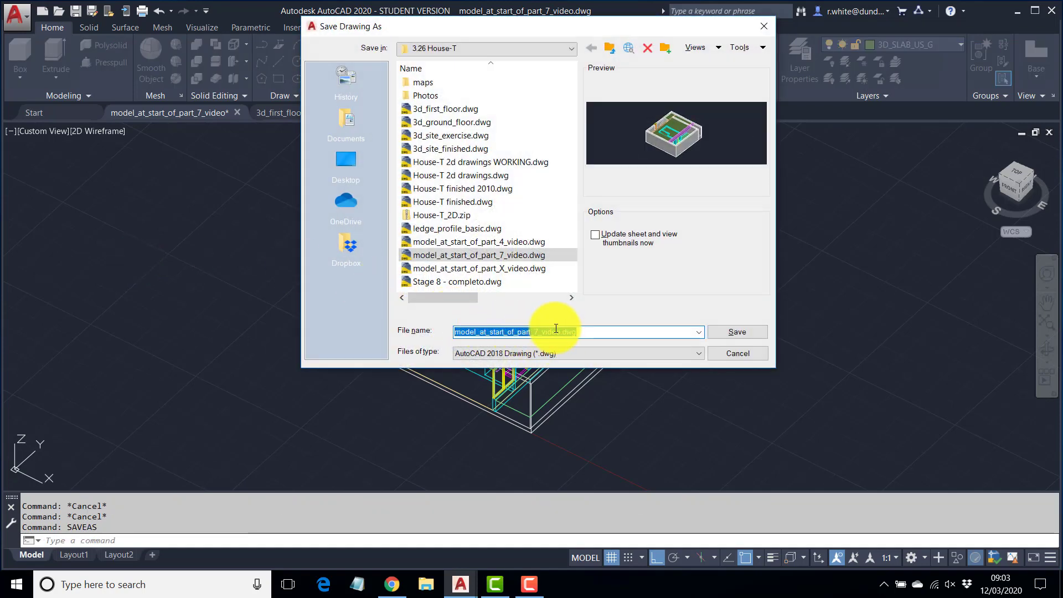
click(561, 332)
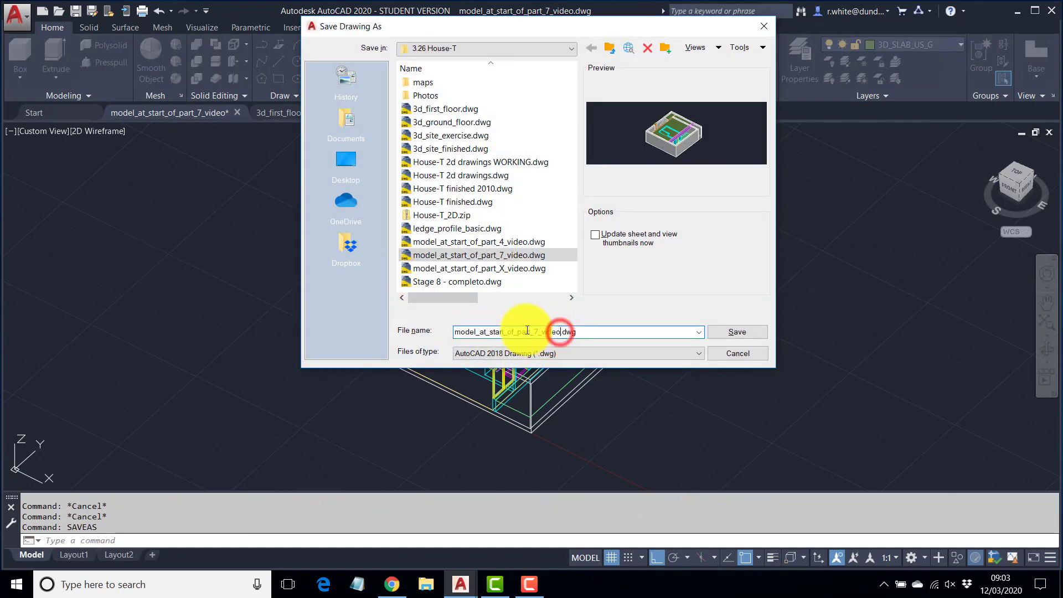
drag(490, 331, 555, 330)
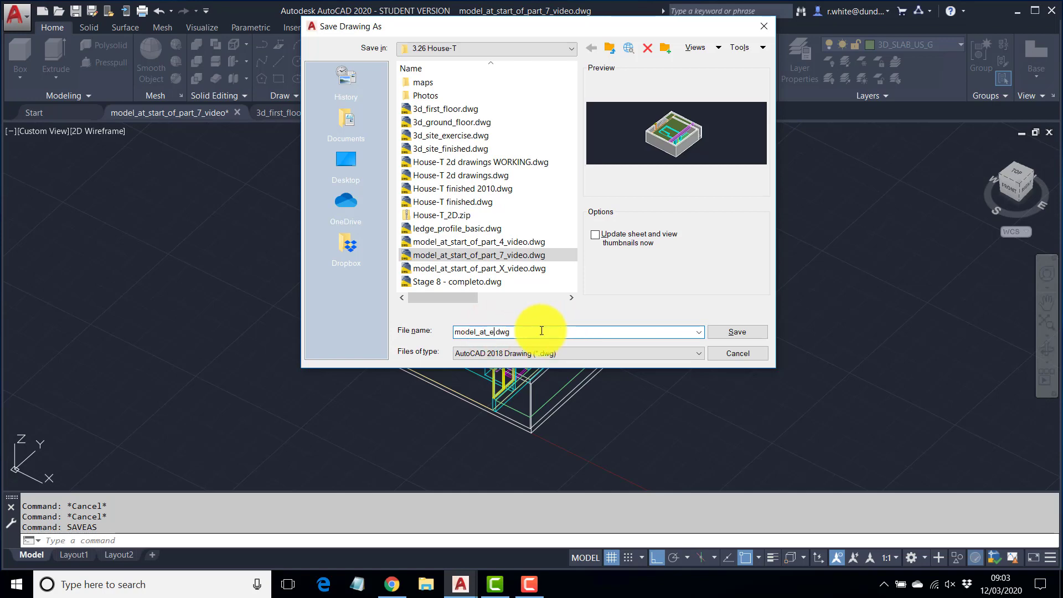
click(739, 332)
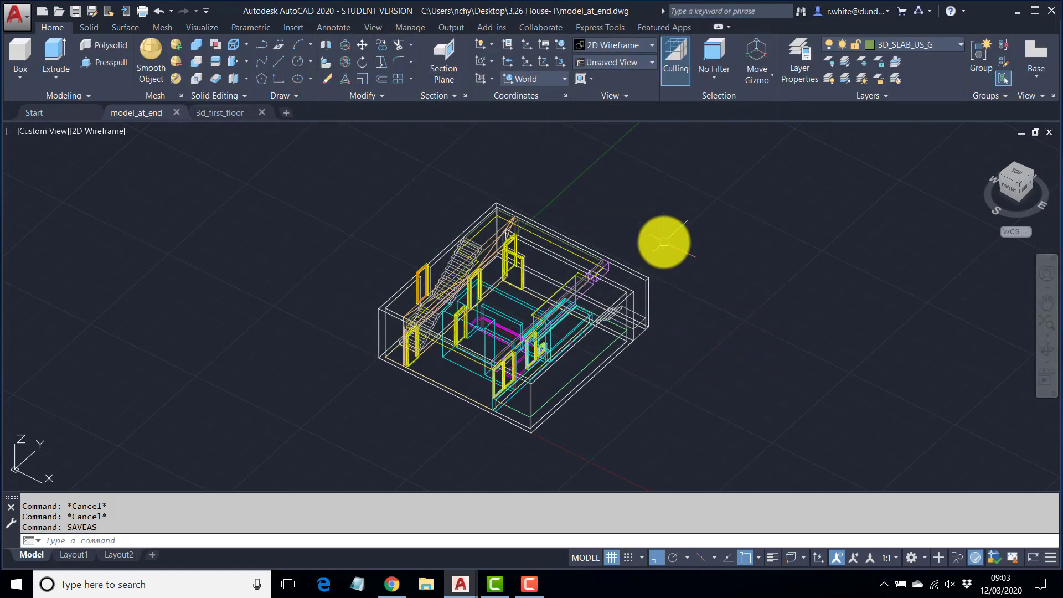
Purge all unused items from the drawing in one go and check the remaining layers
text(URGE)
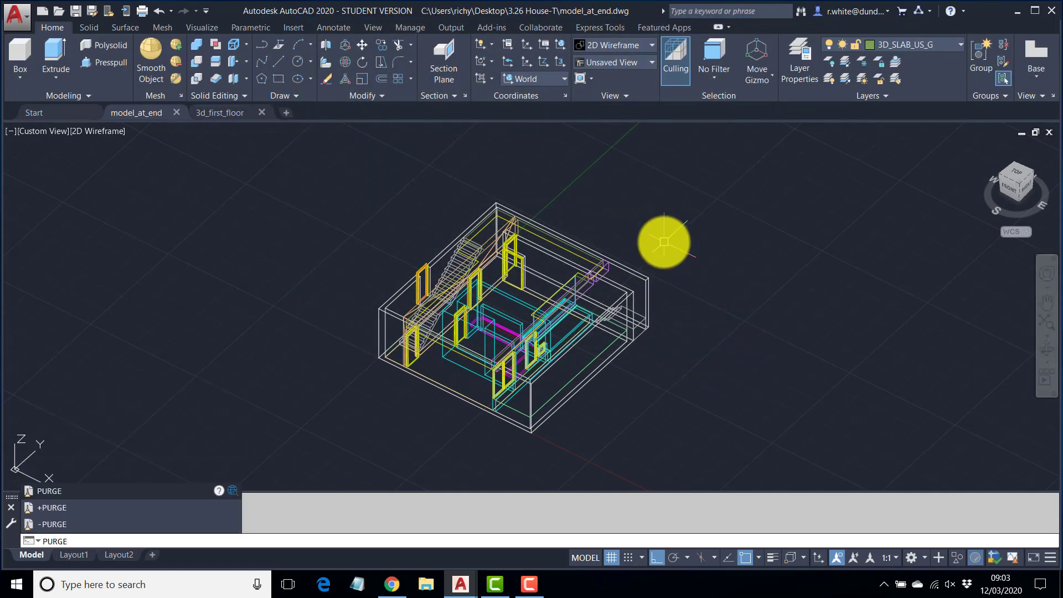
key(Return)
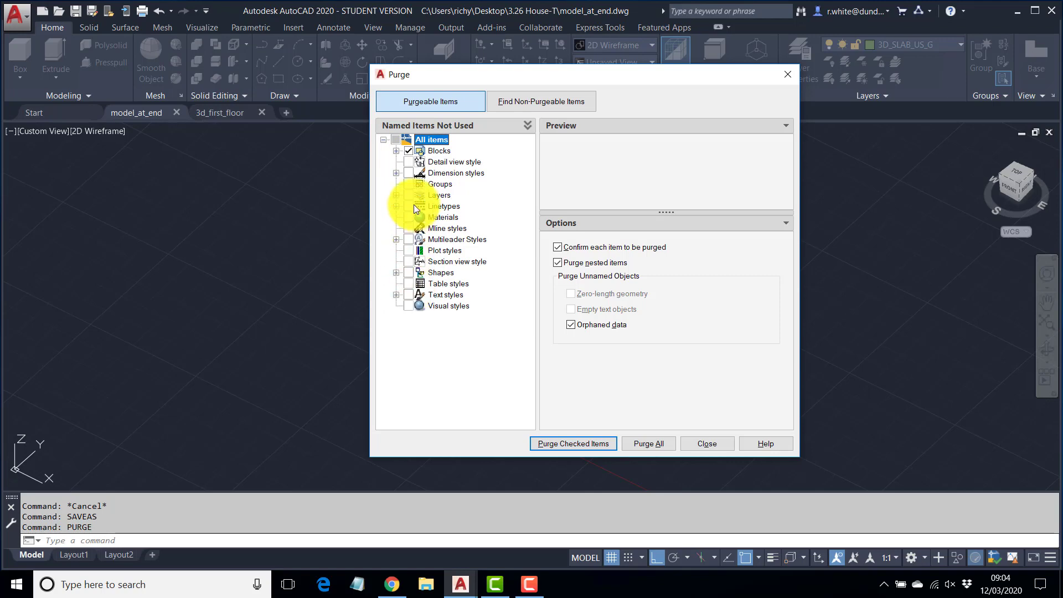
click(652, 444)
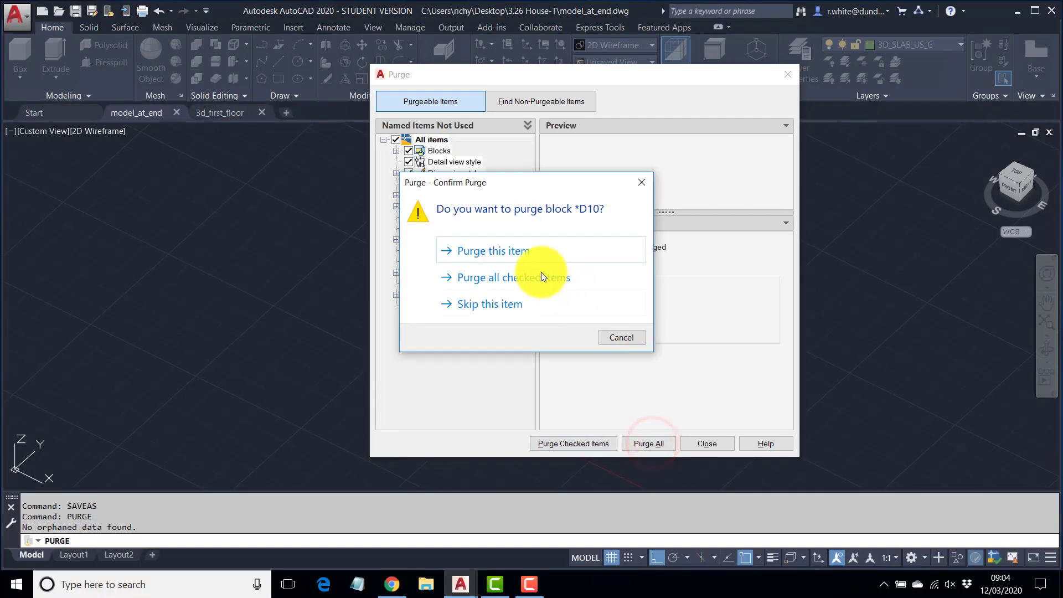
click(507, 276)
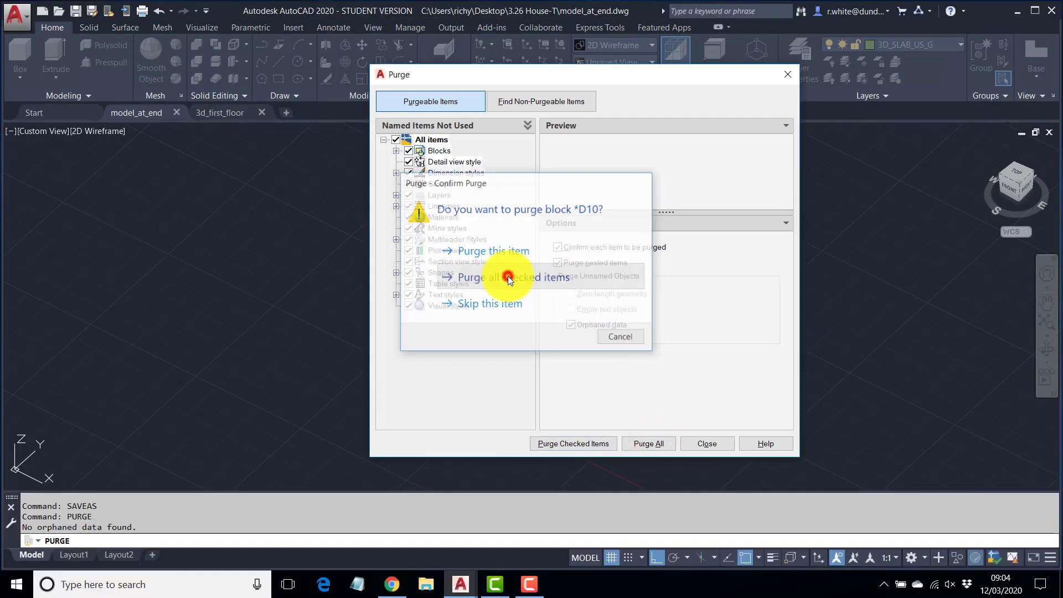
click(700, 446)
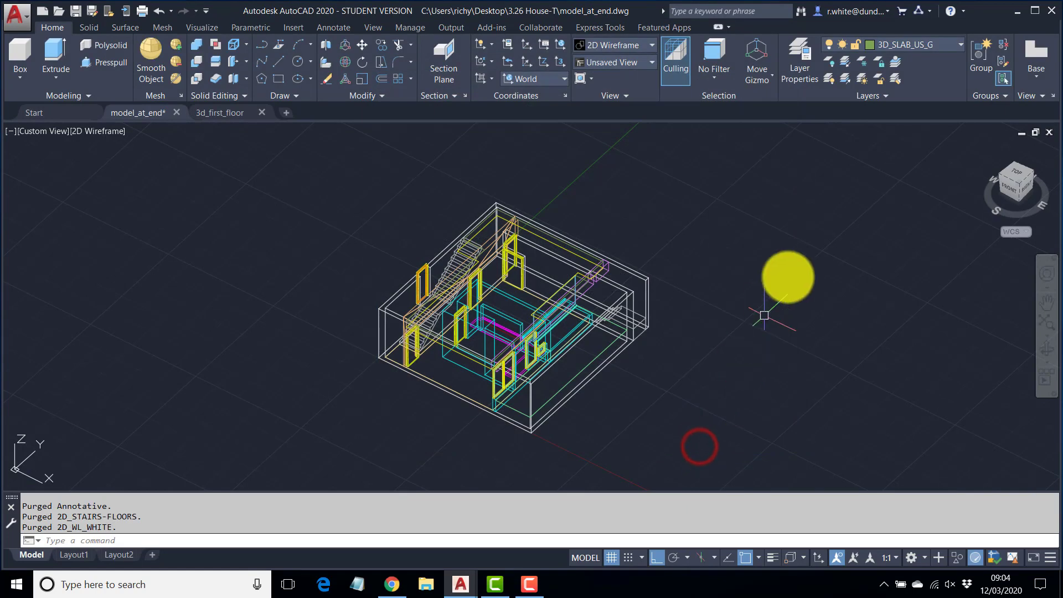
click(960, 45)
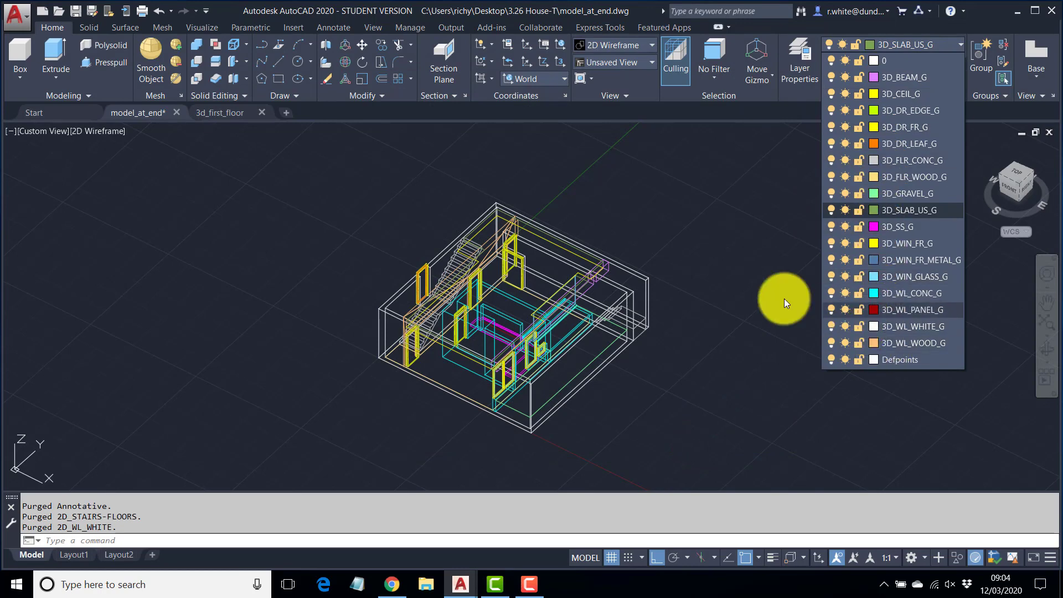
click(737, 231)
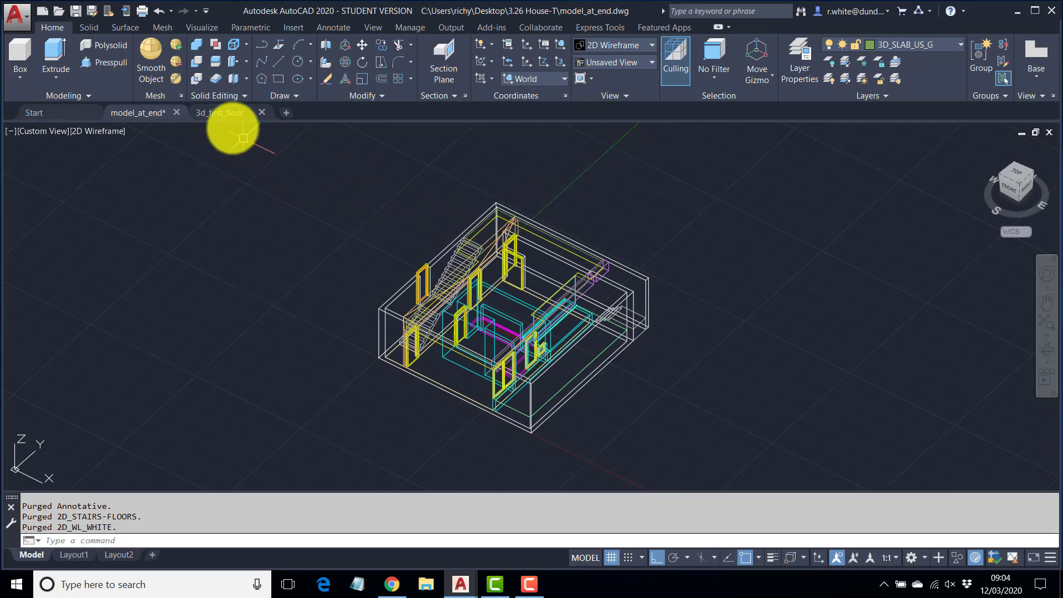
Switch to the 3d_first_floor drawing and examine its roof slab, windows and railings from several angles
click(221, 113)
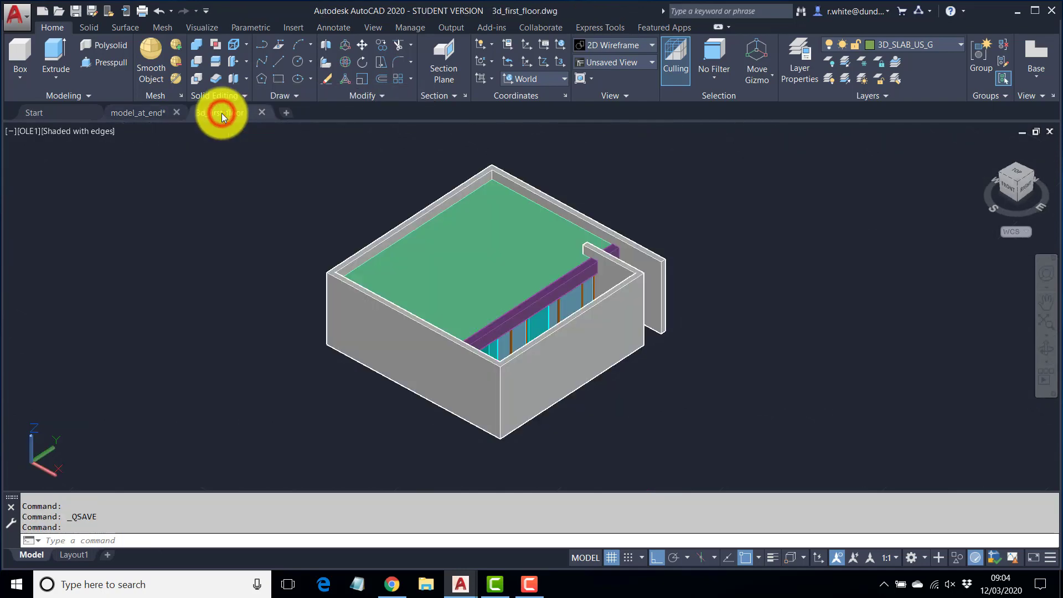
shift+middle_drag(387, 304, 437, 315)
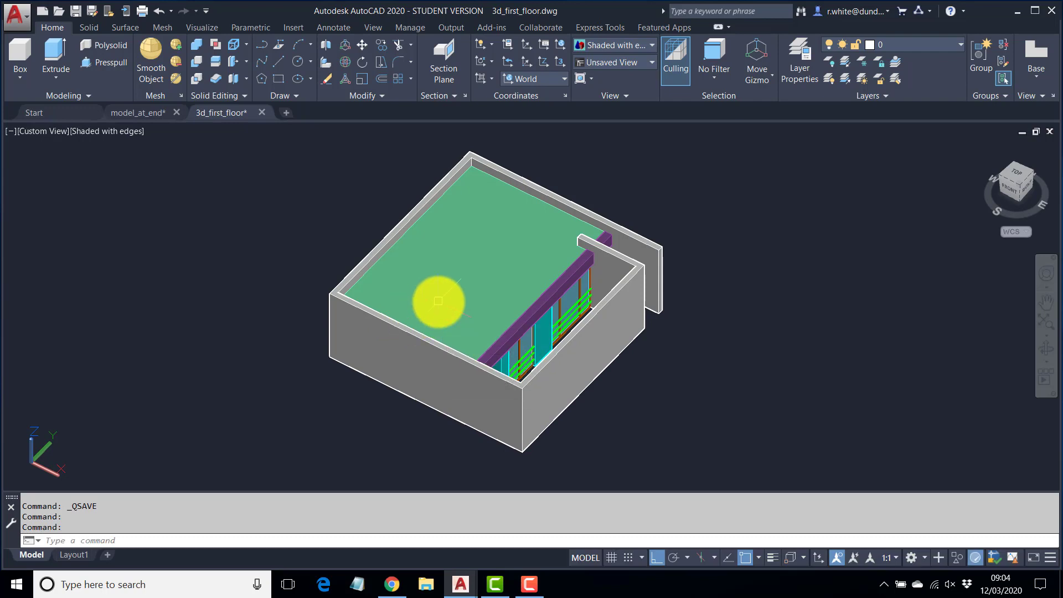
mouse_move(404, 248)
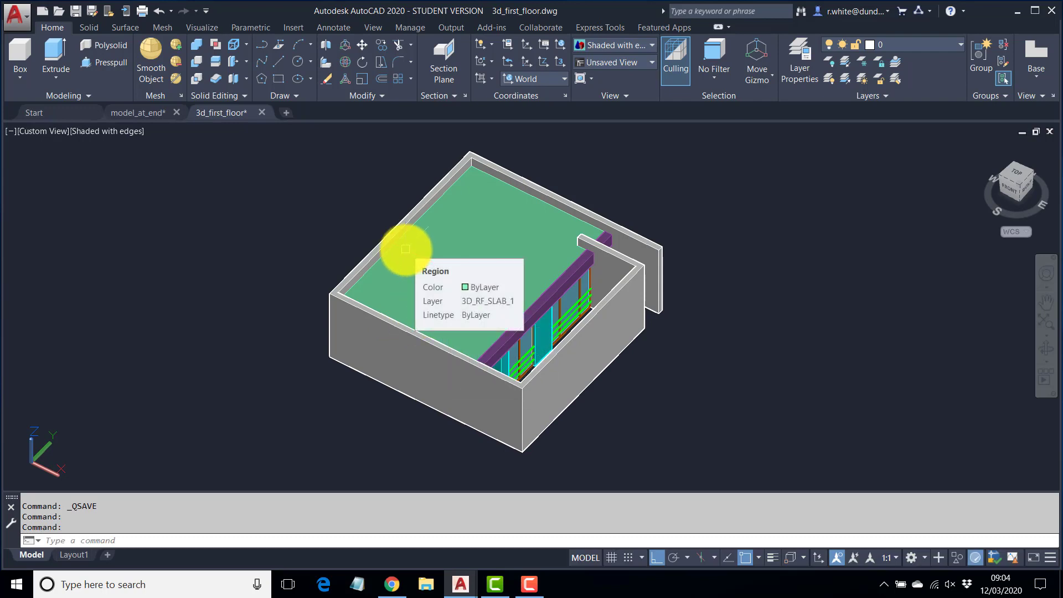
scroll(559, 332, up, 3)
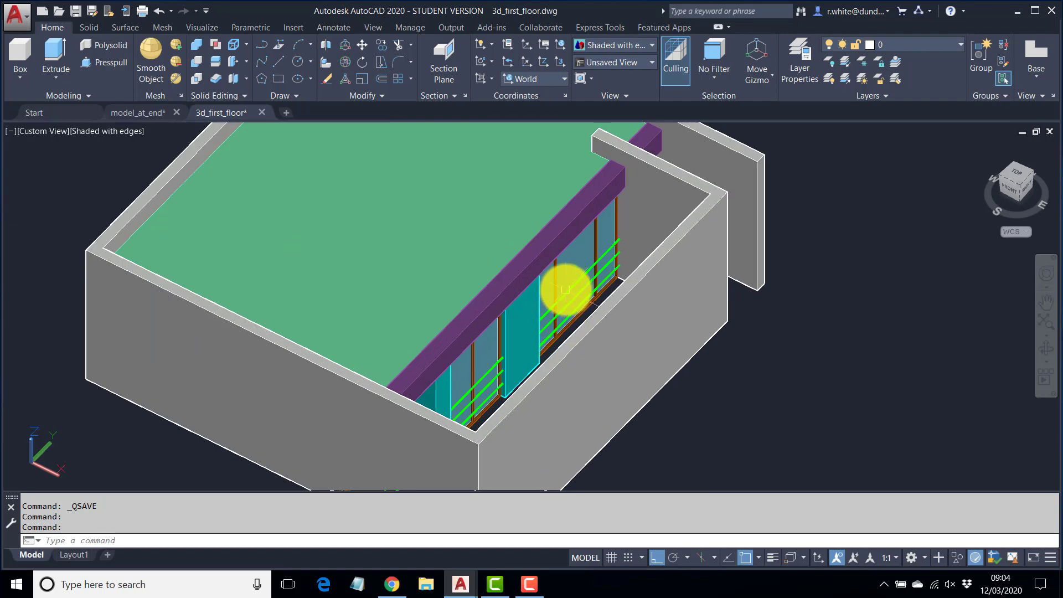
shift+middle_drag(546, 332, 443, 365)
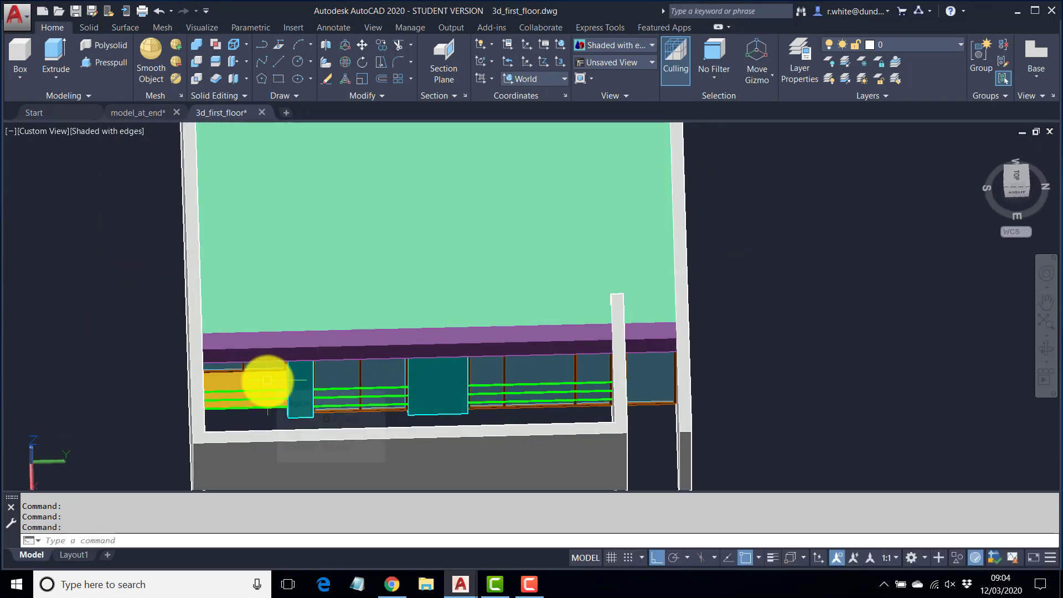
shift+middle_drag(356, 385, 550, 325)
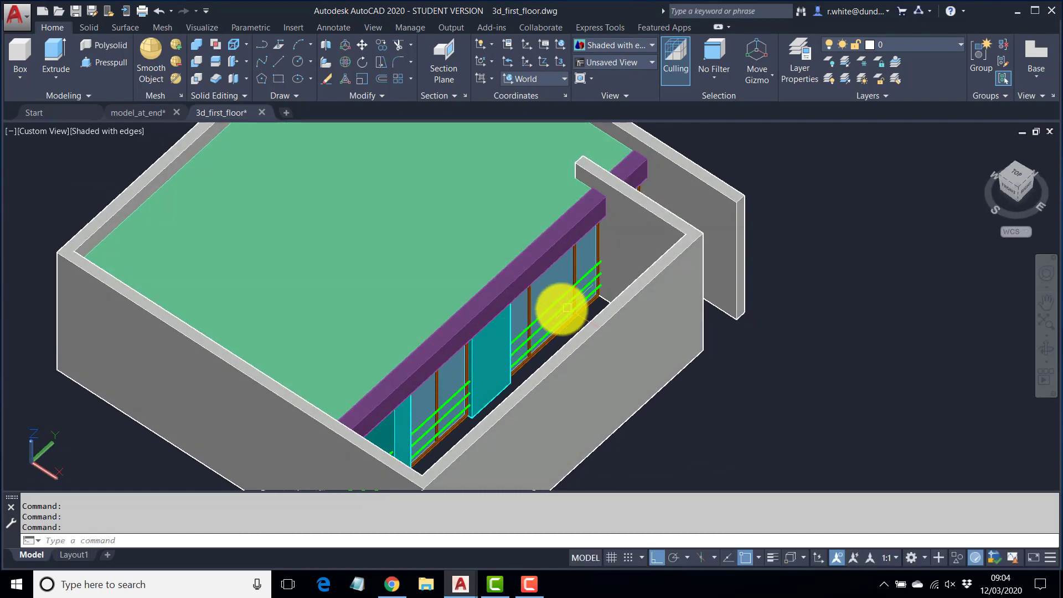
mouse_move(552, 311)
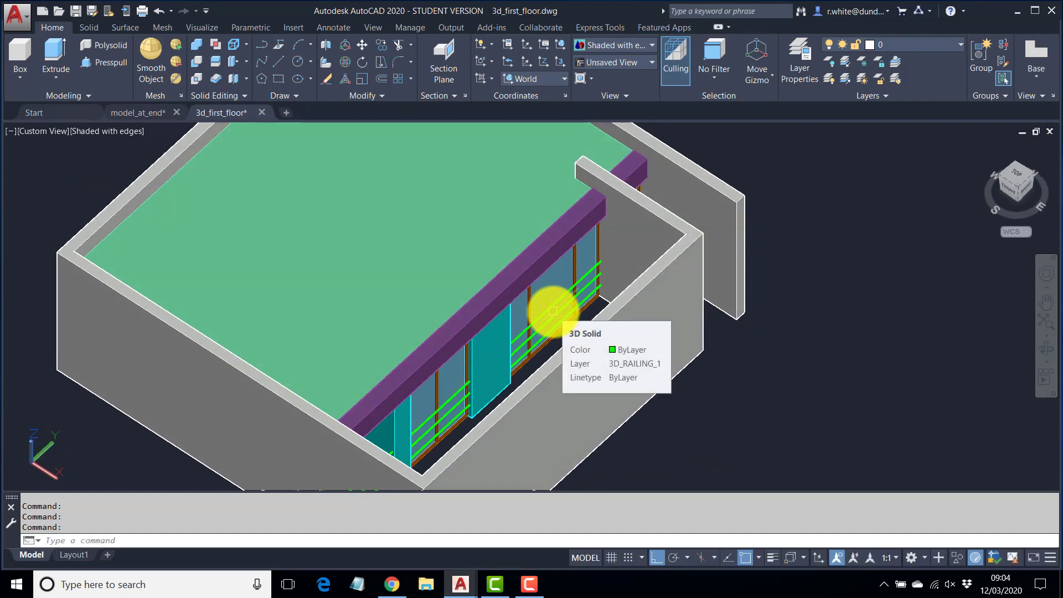
shift+middle_drag(552, 312, 574, 290)
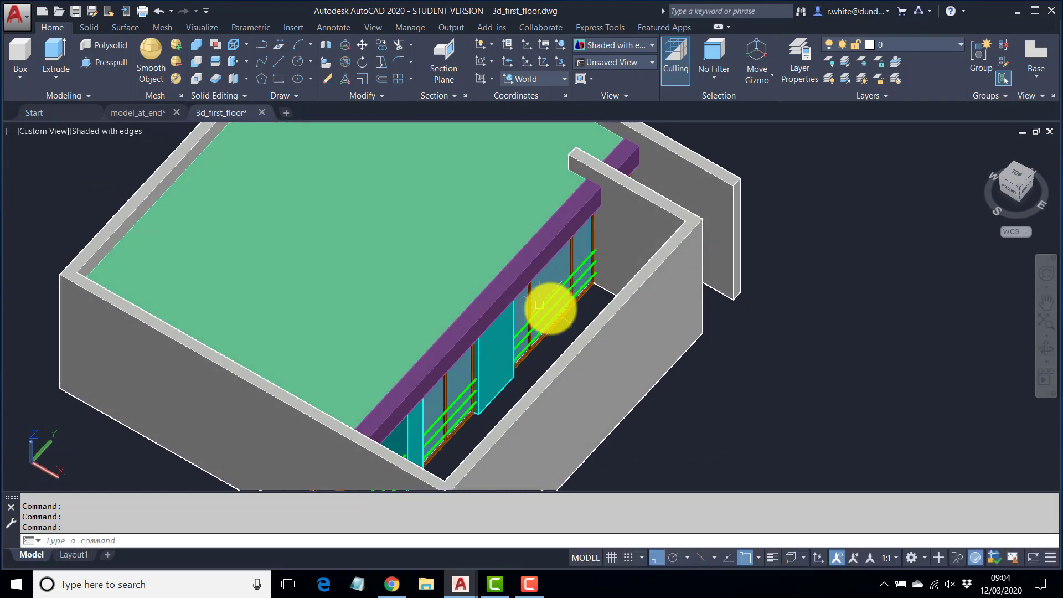
shift+middle_drag(512, 325, 450, 273)
scroll(460, 298, down, 3)
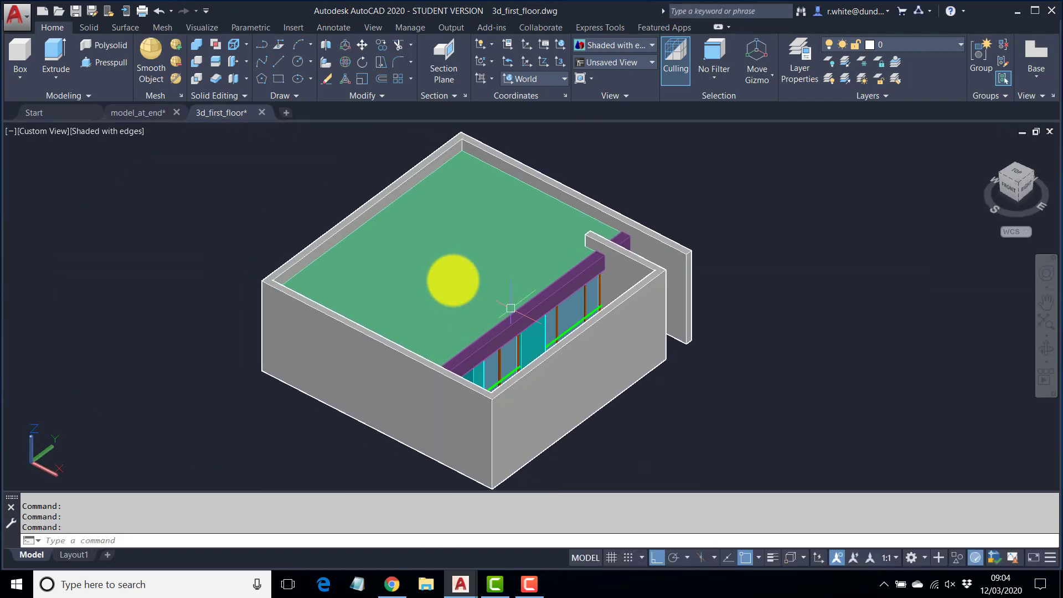
Set the first-floor model's visual style to 2D Wireframe
click(97, 128)
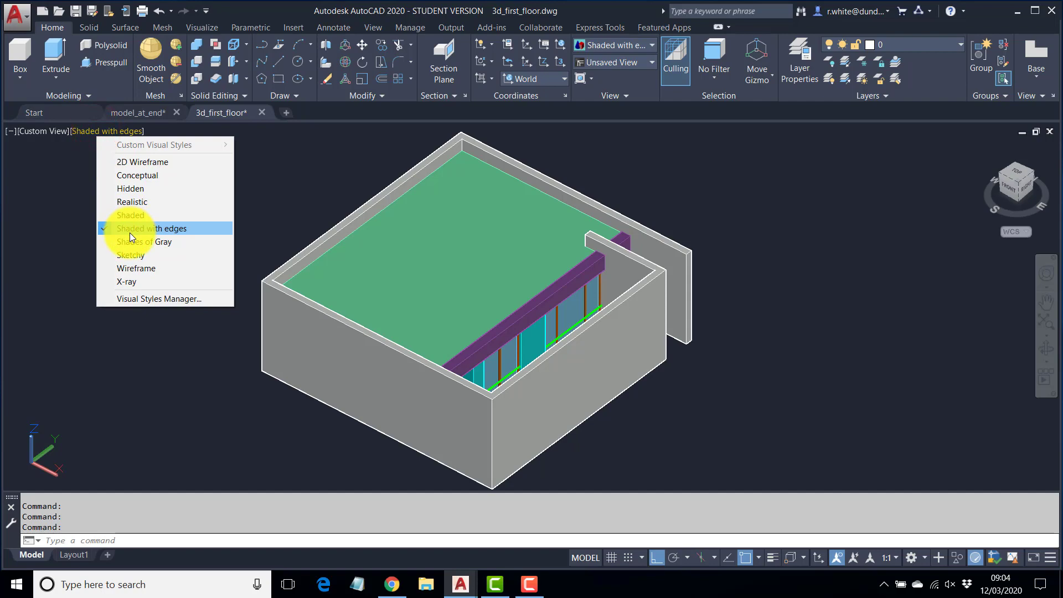
click(142, 161)
scroll(299, 340, down, 2)
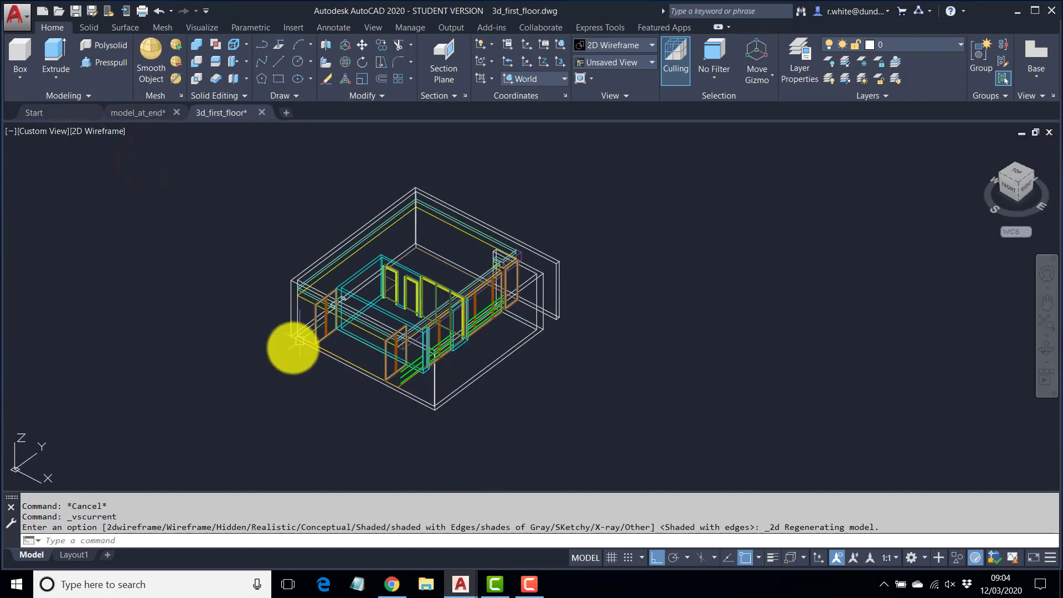
Copy the entire first-floor model to the clipboard, using the lower outer west corner of its walls as base point
scroll(292, 338, up, 4)
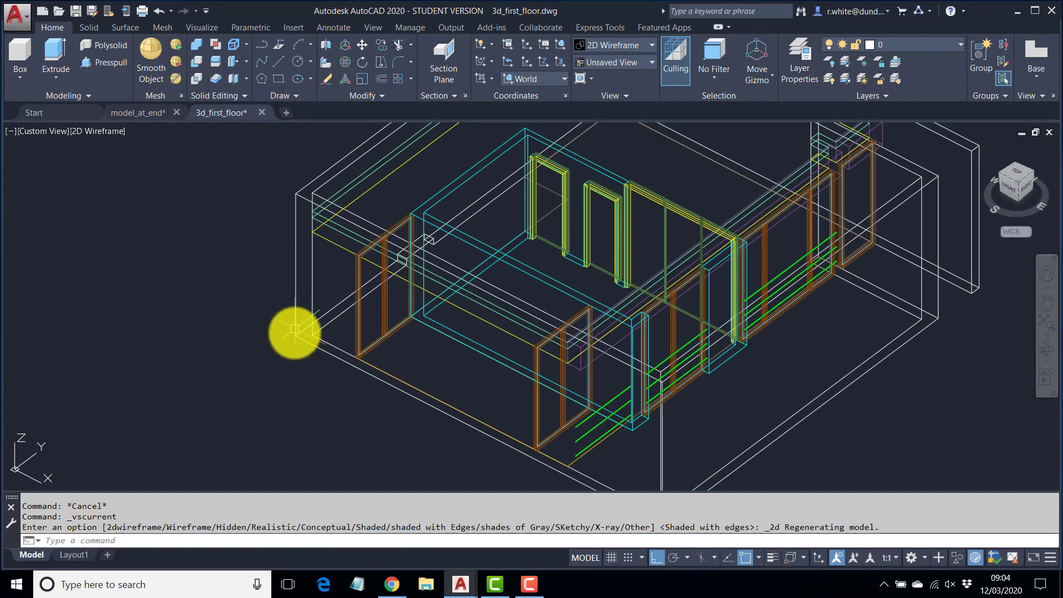
scroll(301, 335, down, 4)
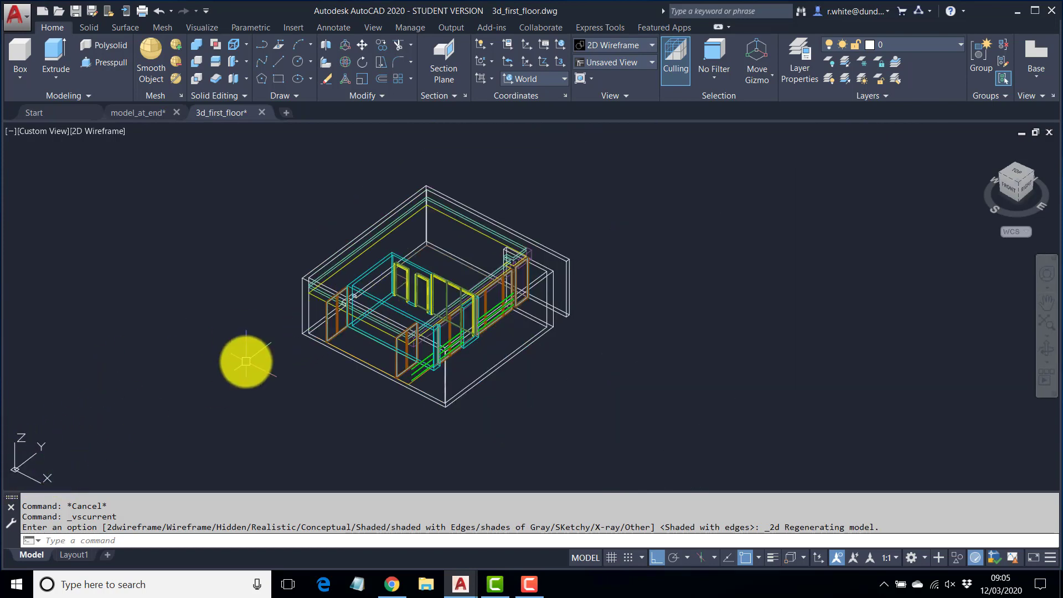
key(ctrl+shift+c)
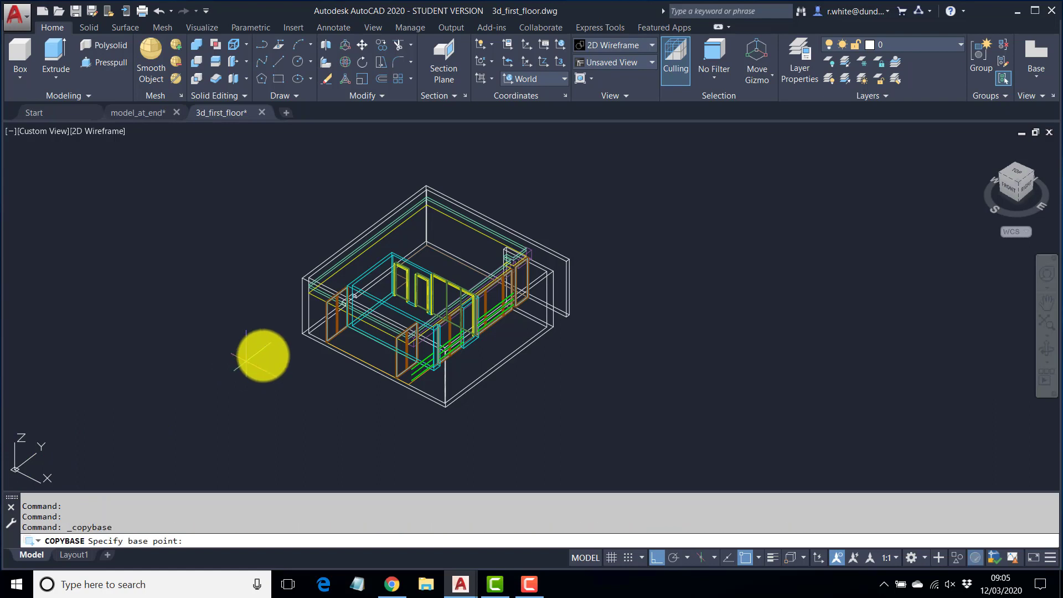
click(301, 335)
click(596, 157)
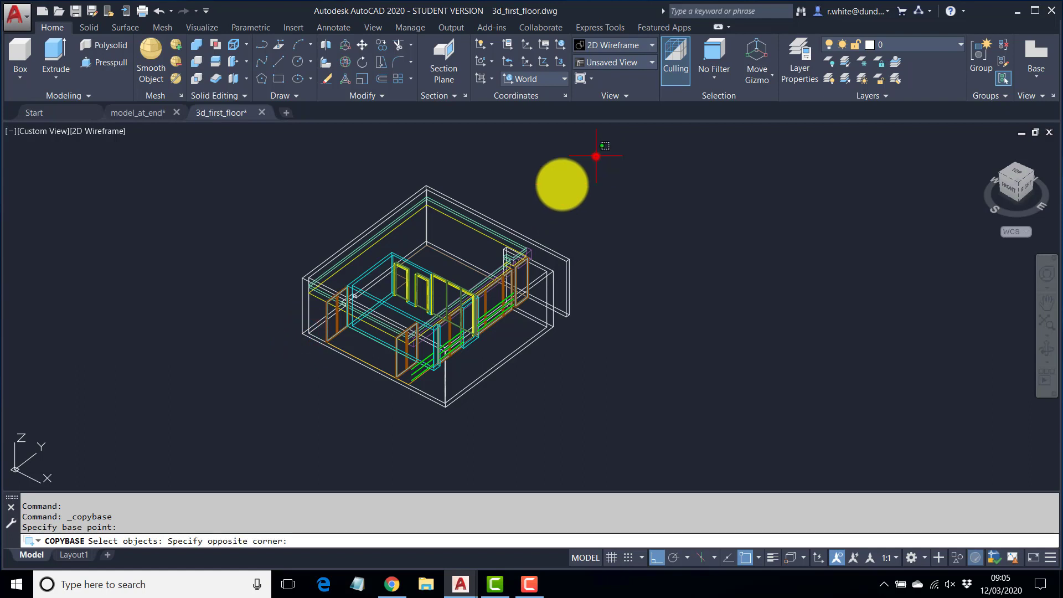
click(243, 430)
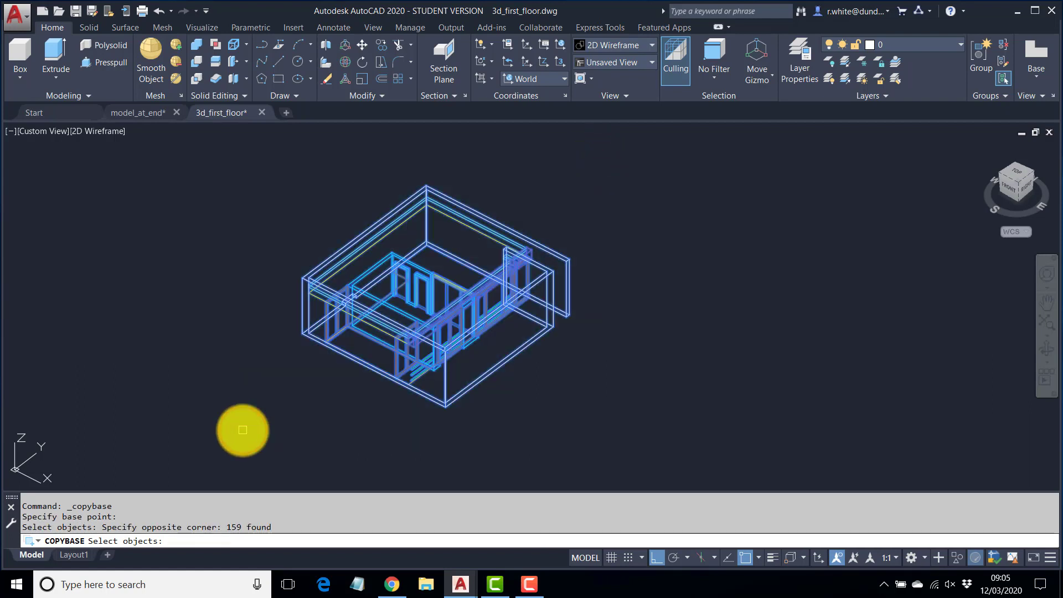
key(Return)
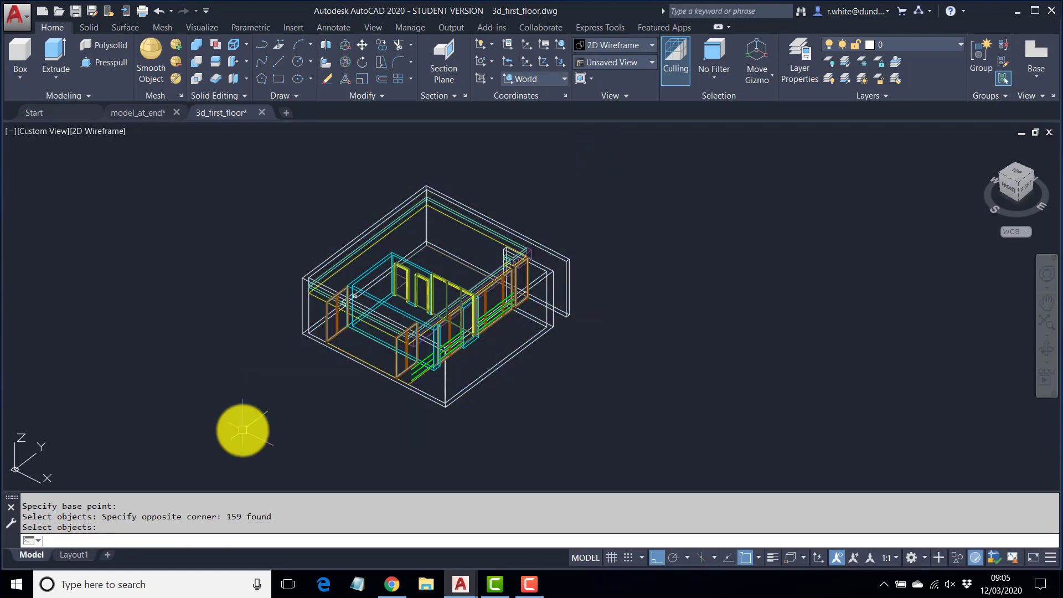
Close 3d_first_floor without saving and paste the first floor as a block onto the top outer west corner of the ground-floor walls
click(261, 112)
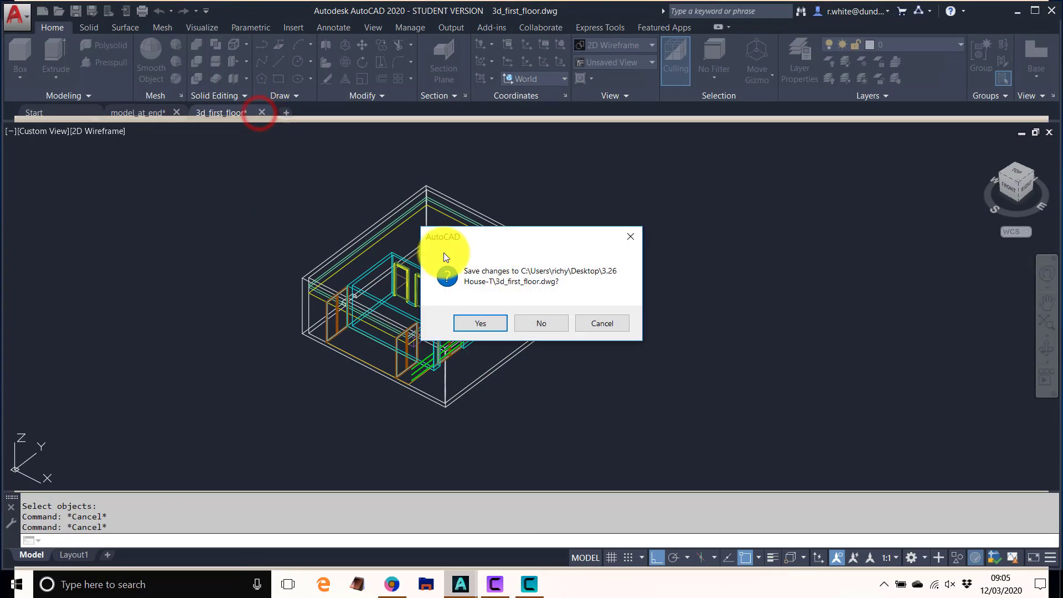
click(550, 323)
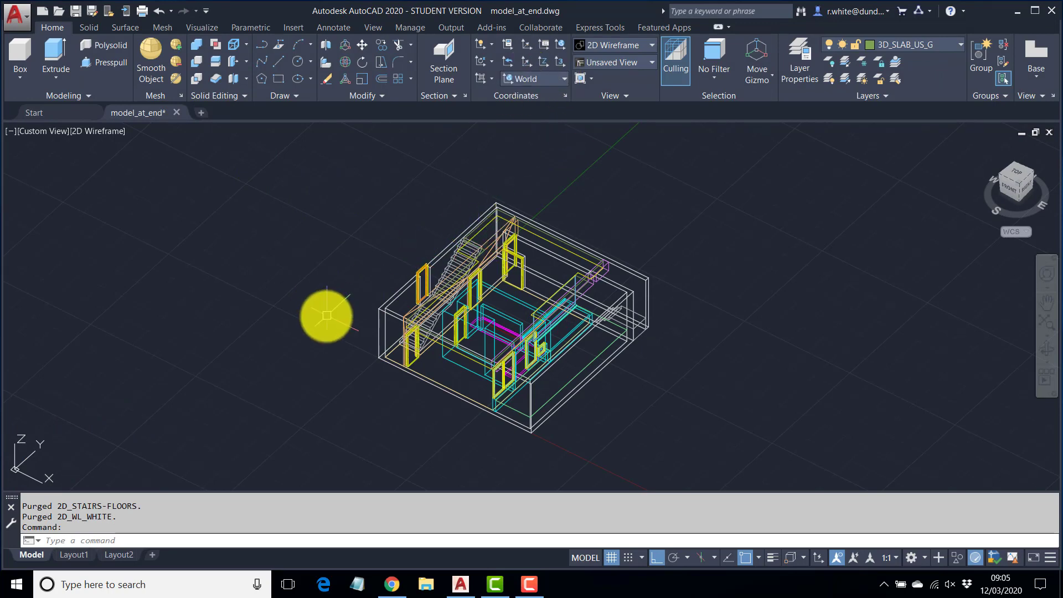
key(ctrl+shift+v)
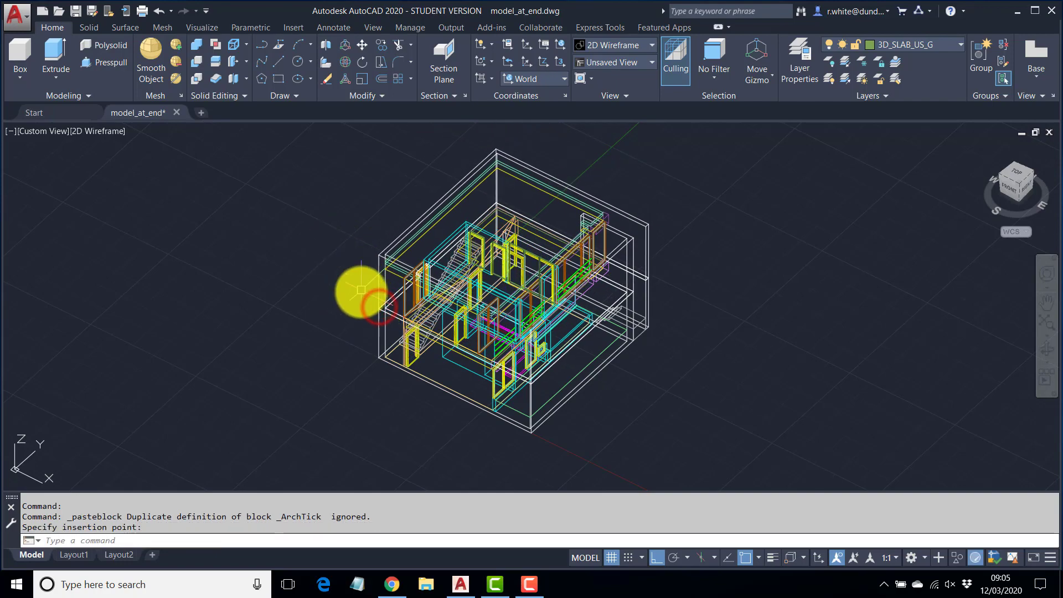
Examine the combined two-storey model from the back, including the staircase and doorways
shift+middle_drag(361, 294, 530, 276)
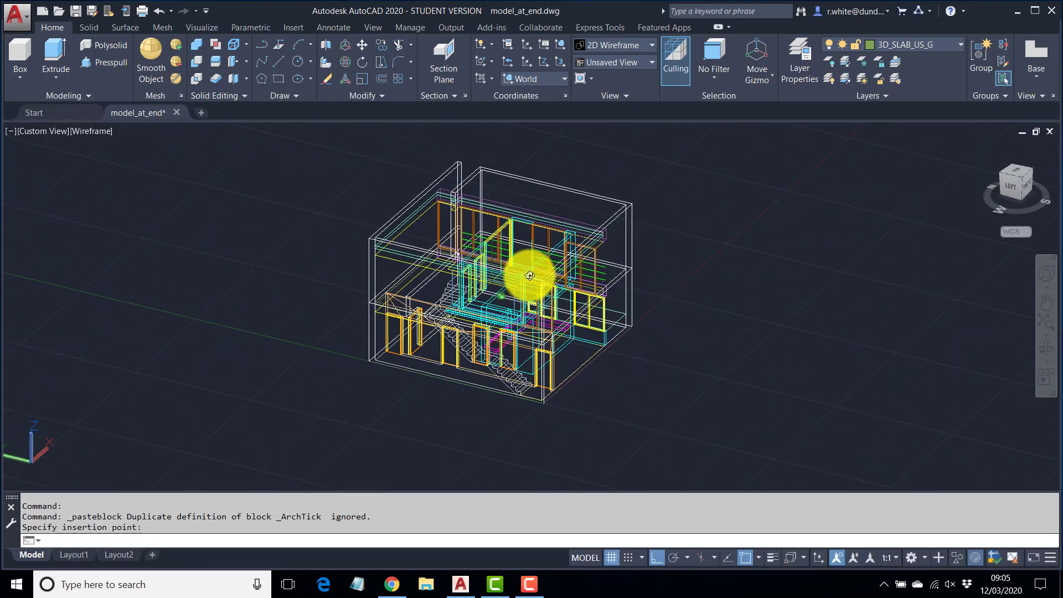
shift+middle_drag(432, 294, 548, 316)
scroll(557, 339, up, 6)
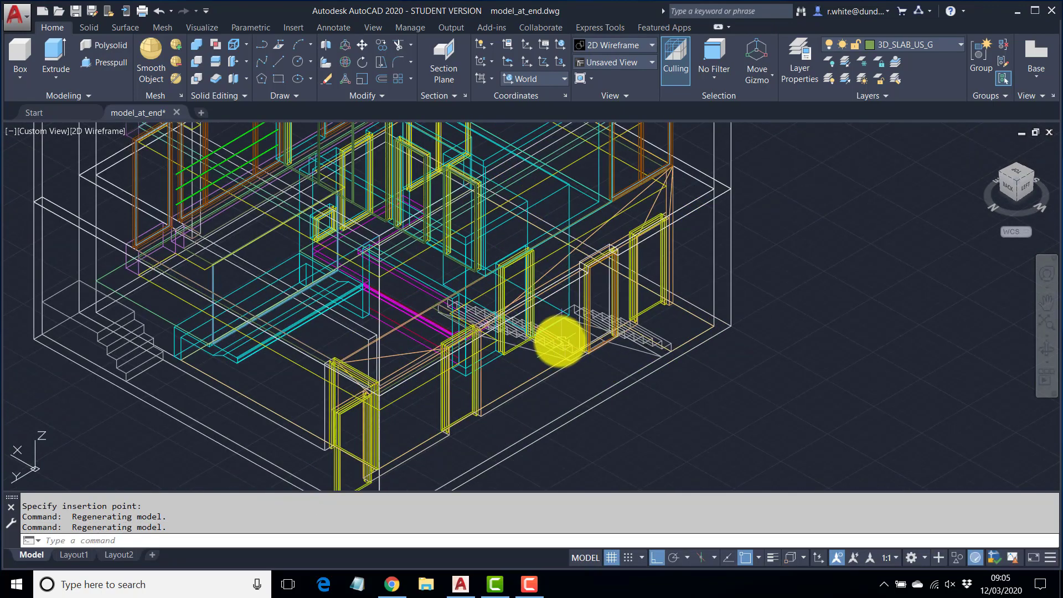
scroll(437, 316, down, 5)
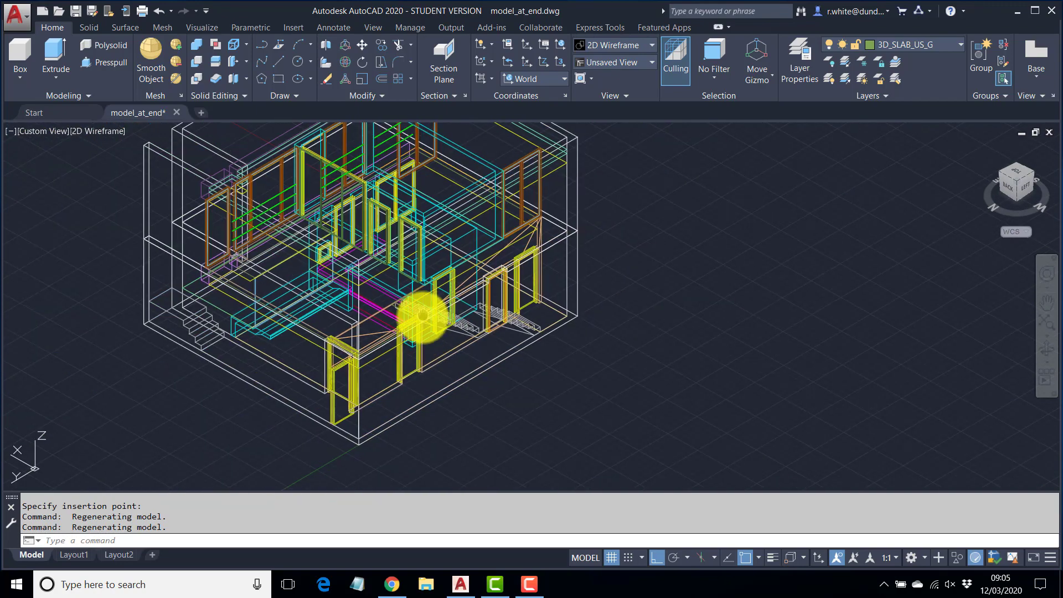
middle_drag(427, 317, 432, 347)
scroll(442, 350, up, 5)
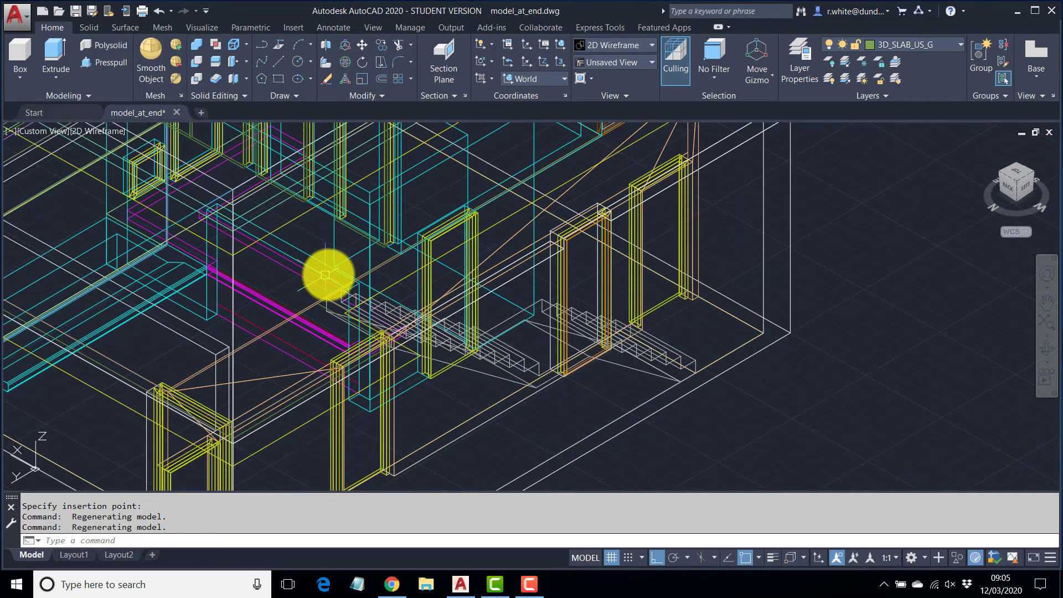
mouse_move(471, 324)
scroll(470, 323, down, 6)
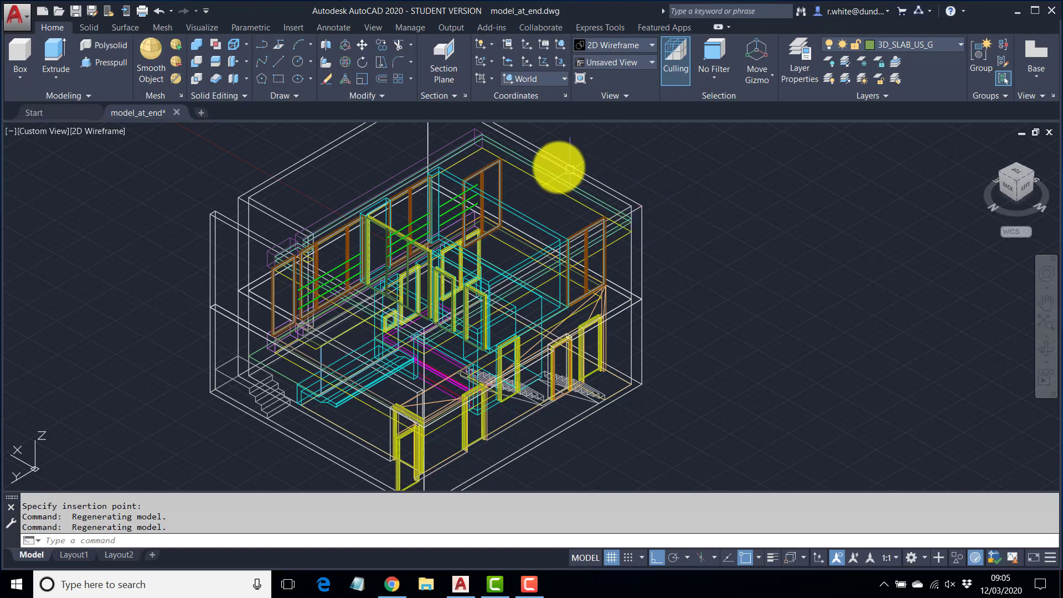
Explode the pasted first-floor block into its individual objects
click(606, 190)
key(Escape)
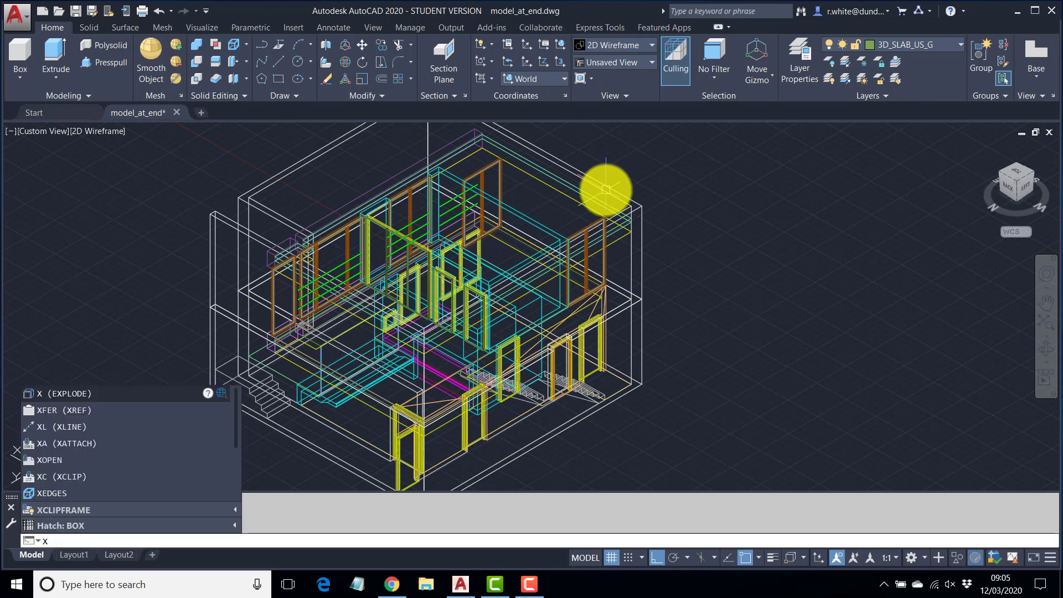
key(Return)
click(606, 189)
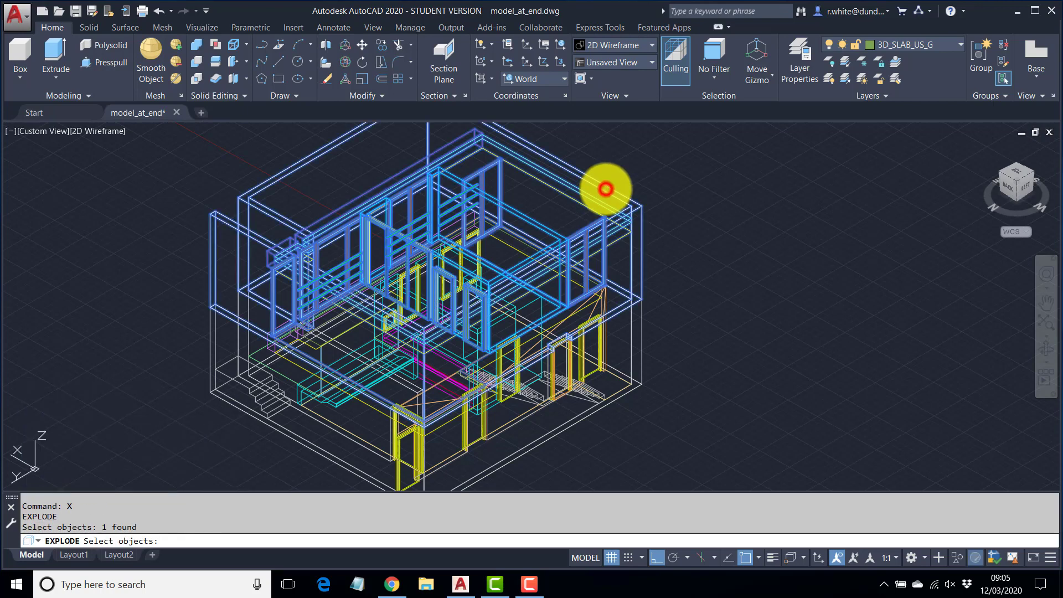
right_click(649, 165)
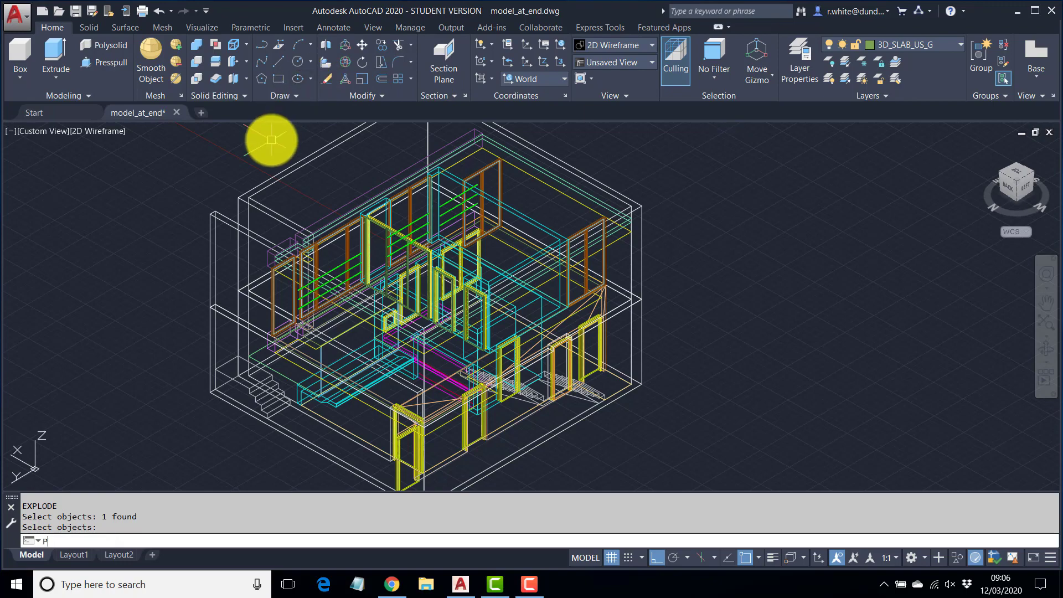
Check which unused blocks Purge lists for the combined model, and leave Purge without removing anything
text(PURGE)
key(Return)
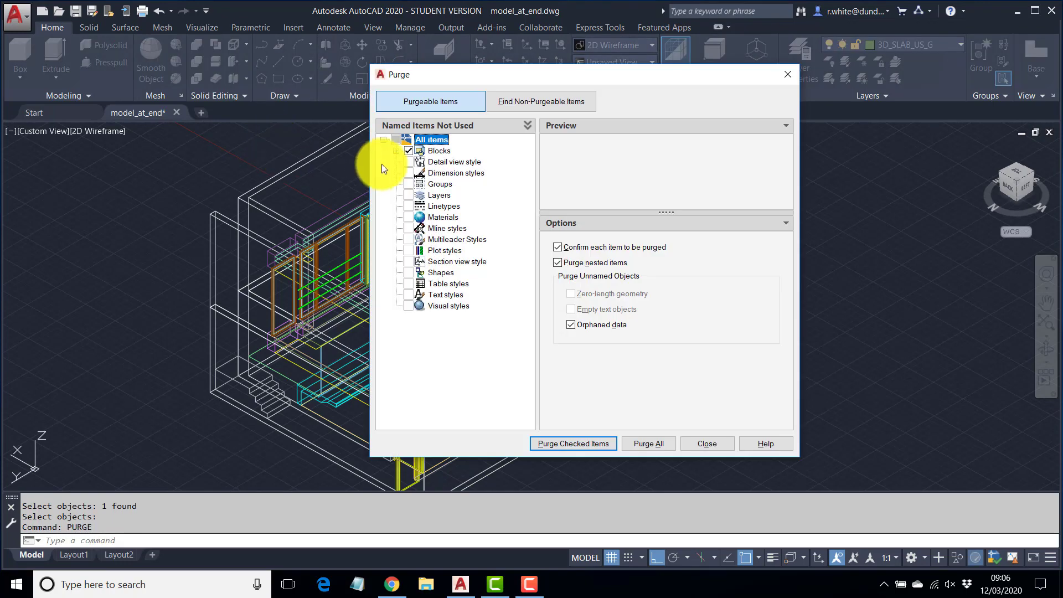
click(396, 152)
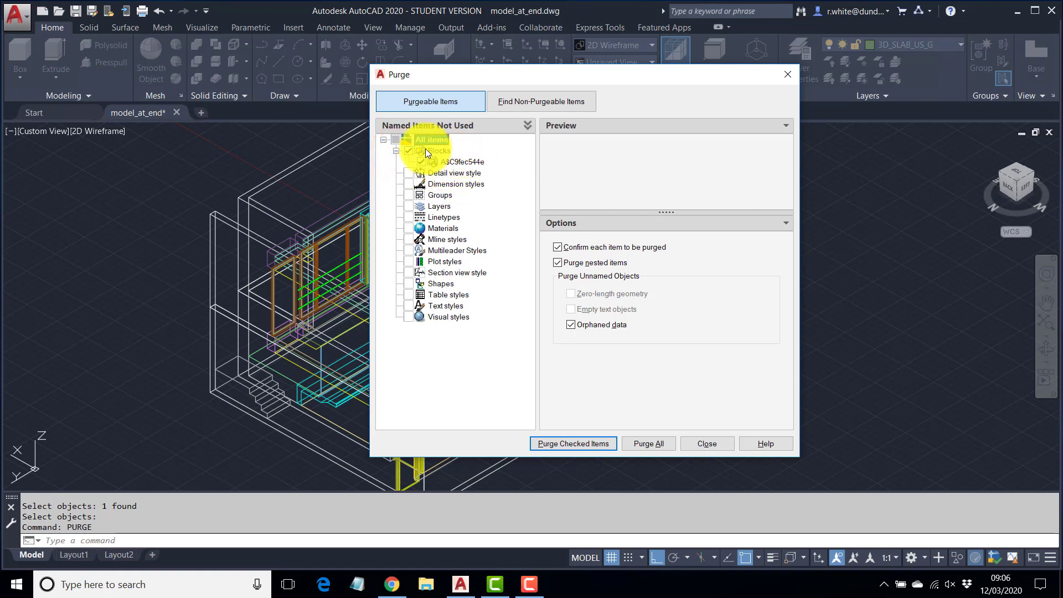
click(706, 443)
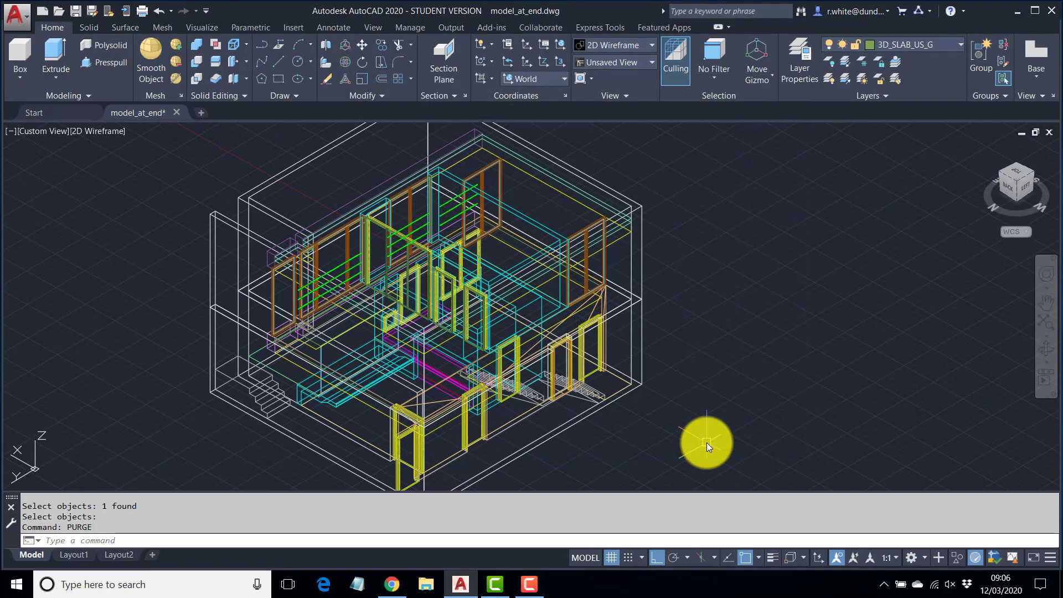
Turn off the ground-floor layers 3D_WL_PANEL_G, 3D_SS_G and 3D_WL_CONC_G with Layer Off, picking their objects around the staircase
scroll(665, 327, down, 4)
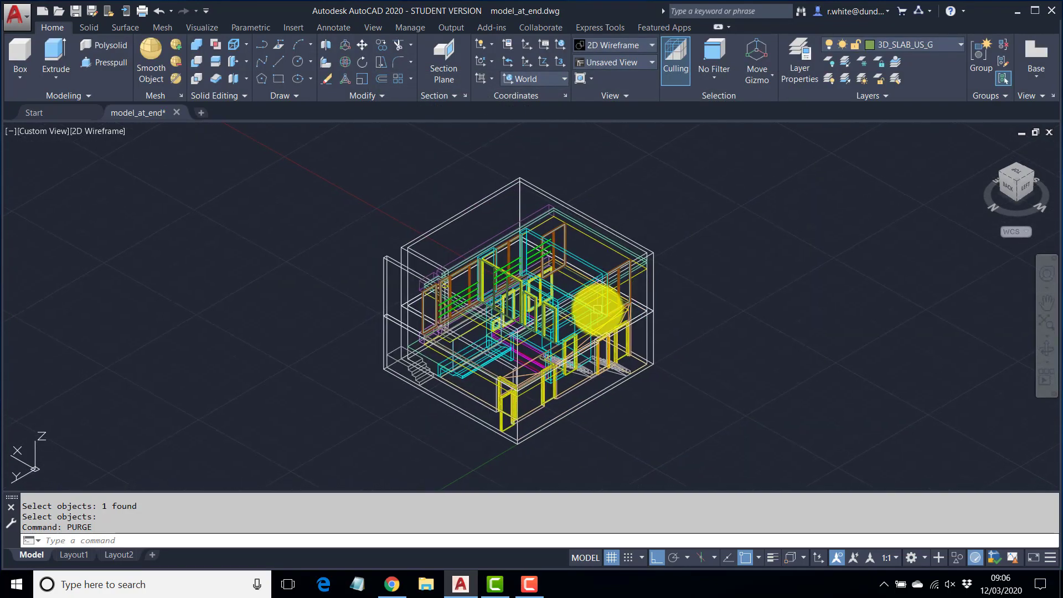
scroll(591, 310, up, 4)
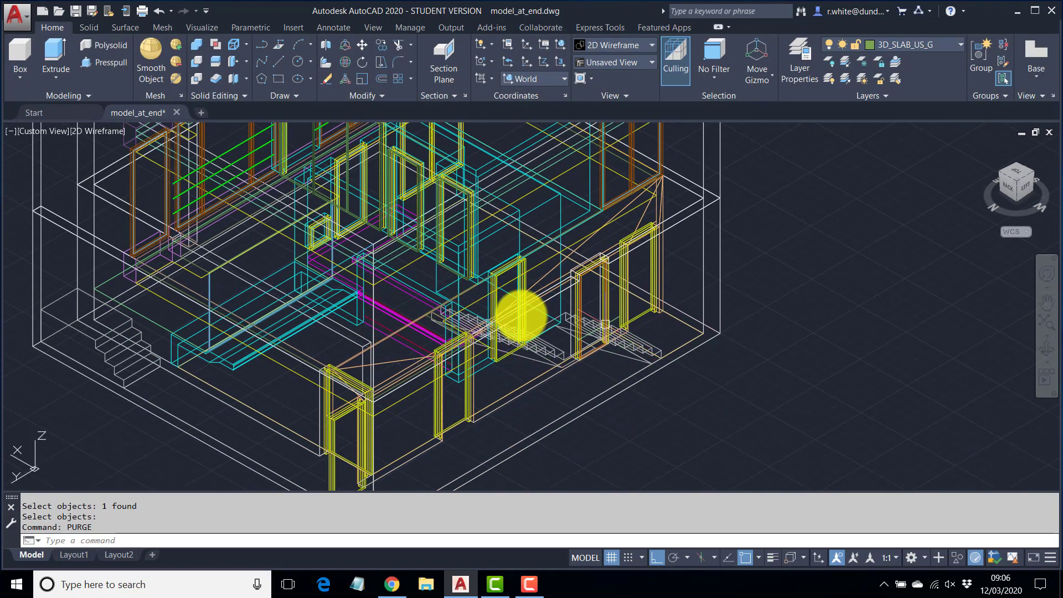
shift+middle_drag(493, 327, 443, 304)
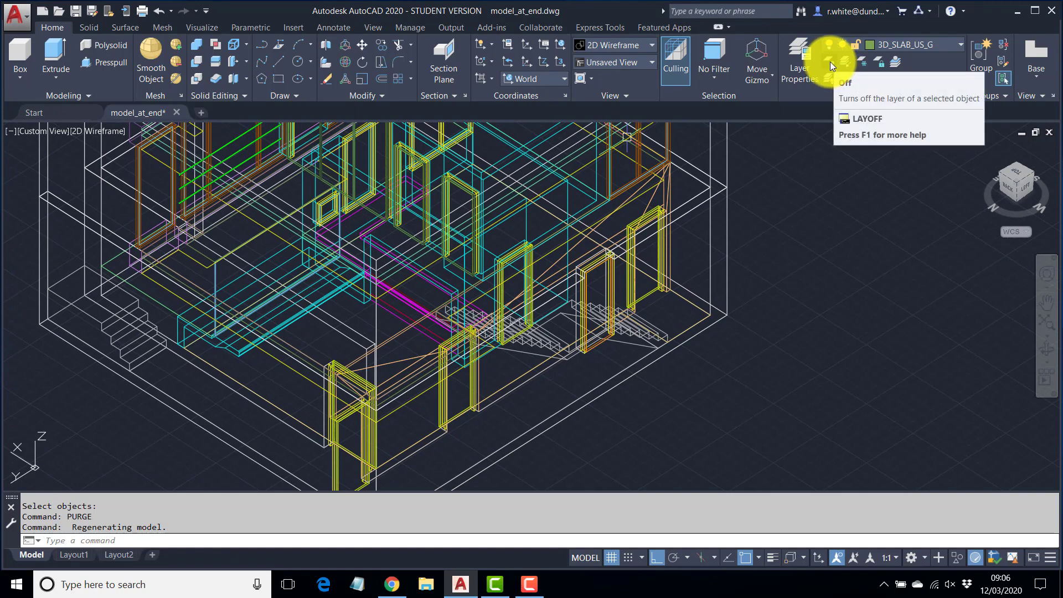
click(829, 62)
click(413, 304)
click(415, 307)
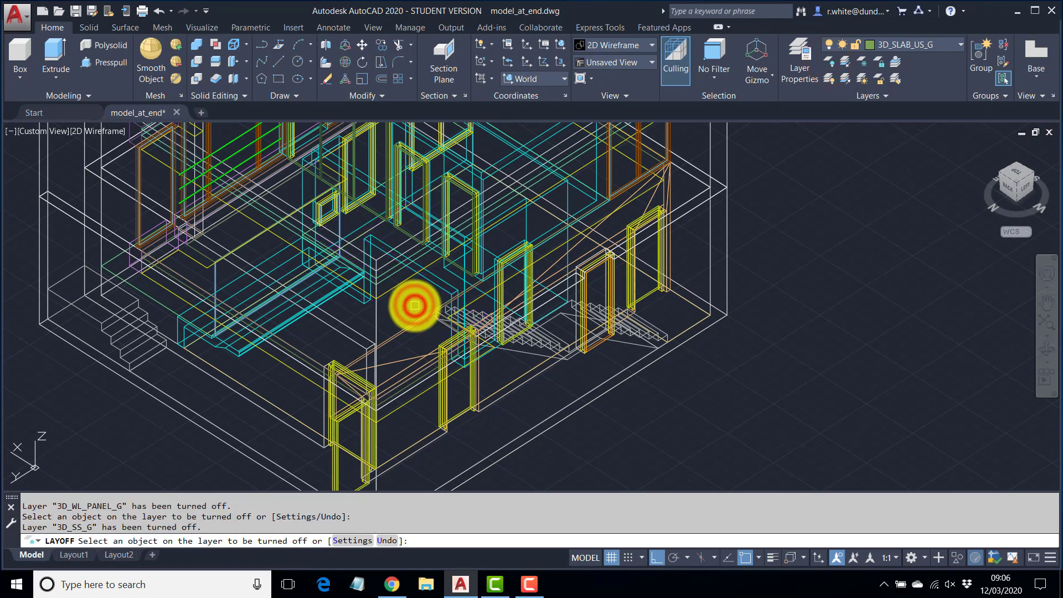
shift+middle_drag(410, 337, 431, 323)
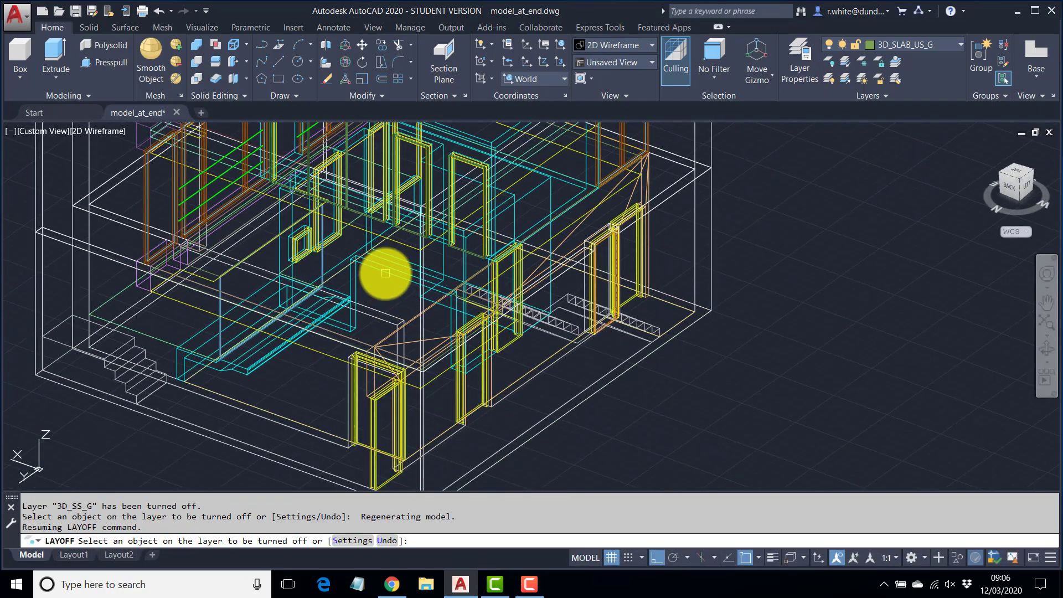
click(386, 273)
middle_drag(435, 296, 422, 321)
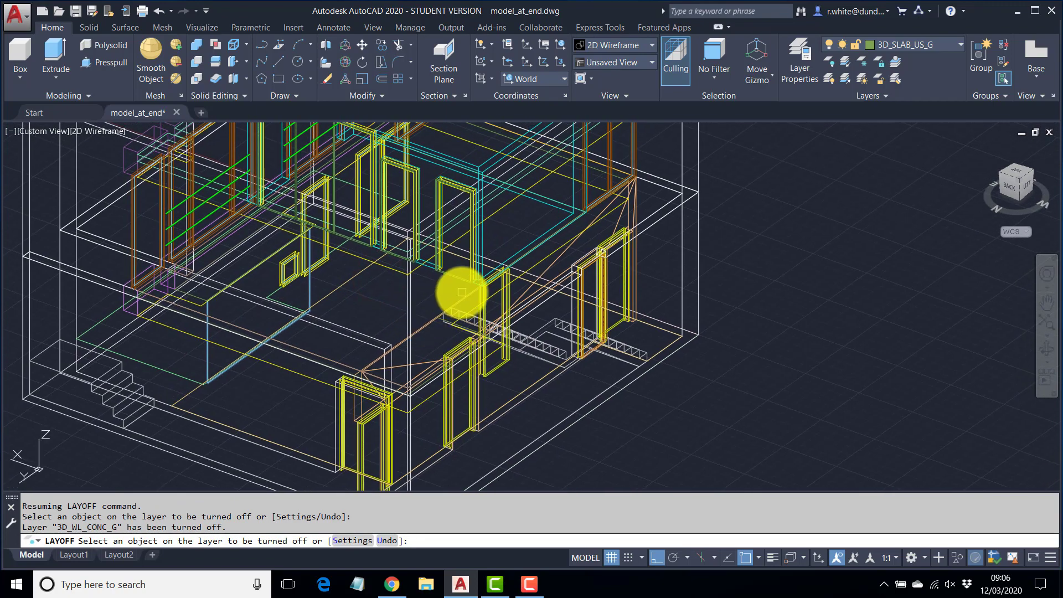
Turn off the ground-floor door layers 3D_DR_EDGE_G, 3D_DR_FR_G and 3D_DR_LEAF_G by picking parts of one door
scroll(451, 426, up, 5)
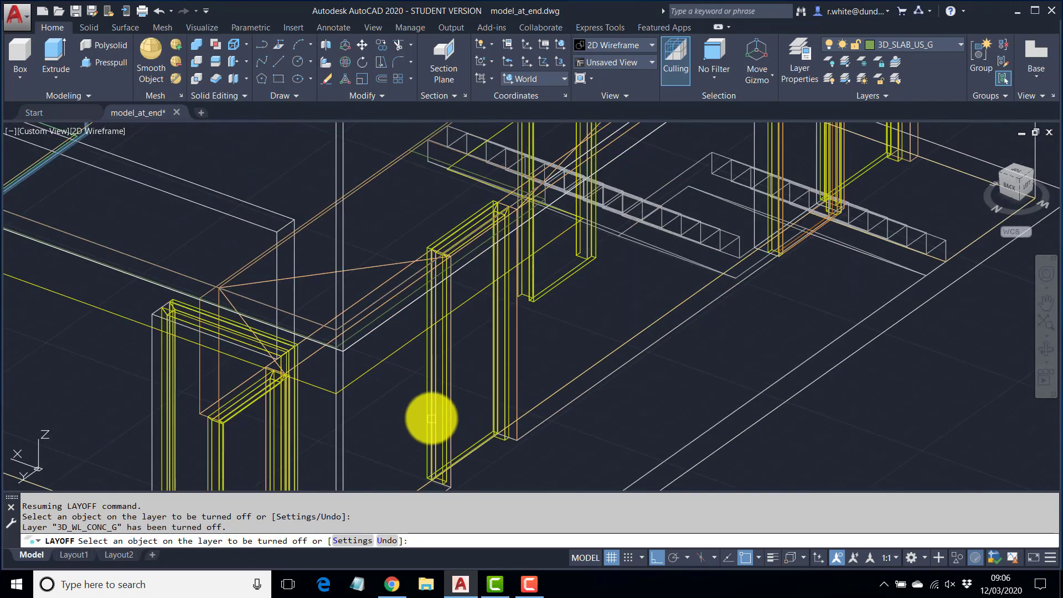
scroll(424, 415, up, 5)
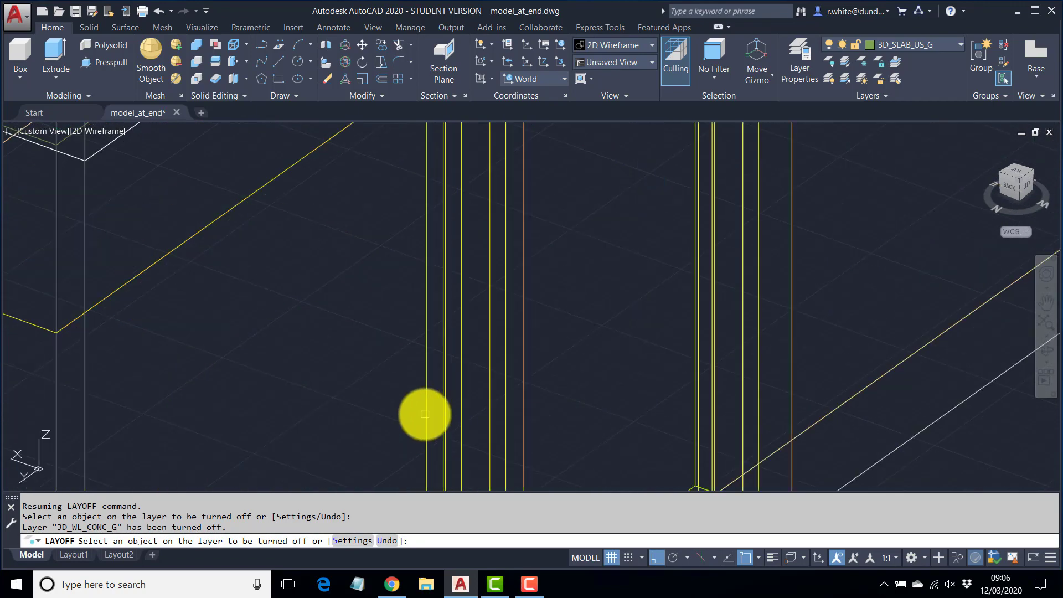
click(442, 427)
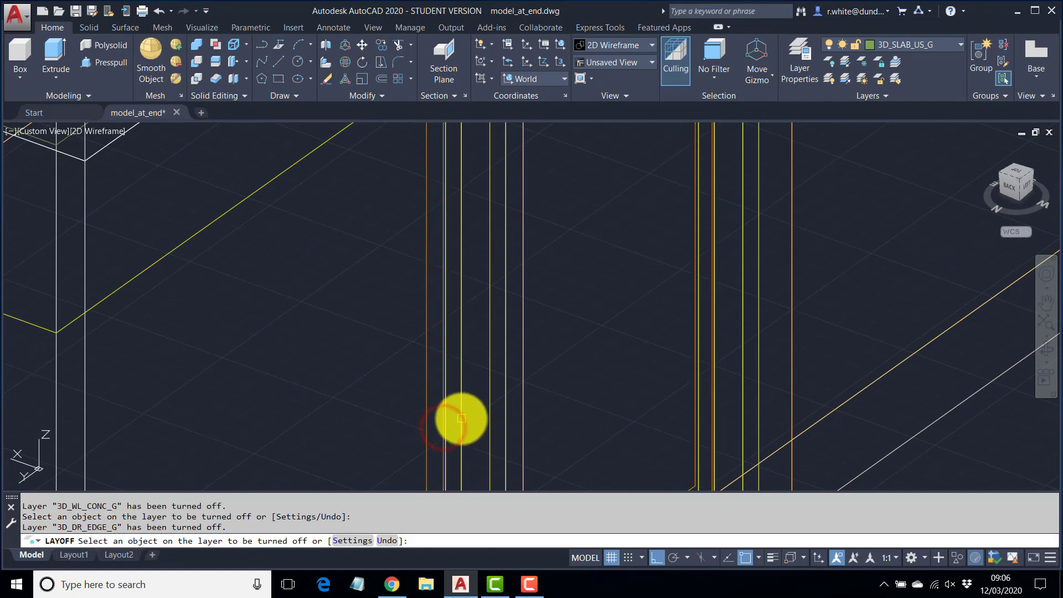
click(461, 419)
click(428, 391)
scroll(426, 382, down, 5)
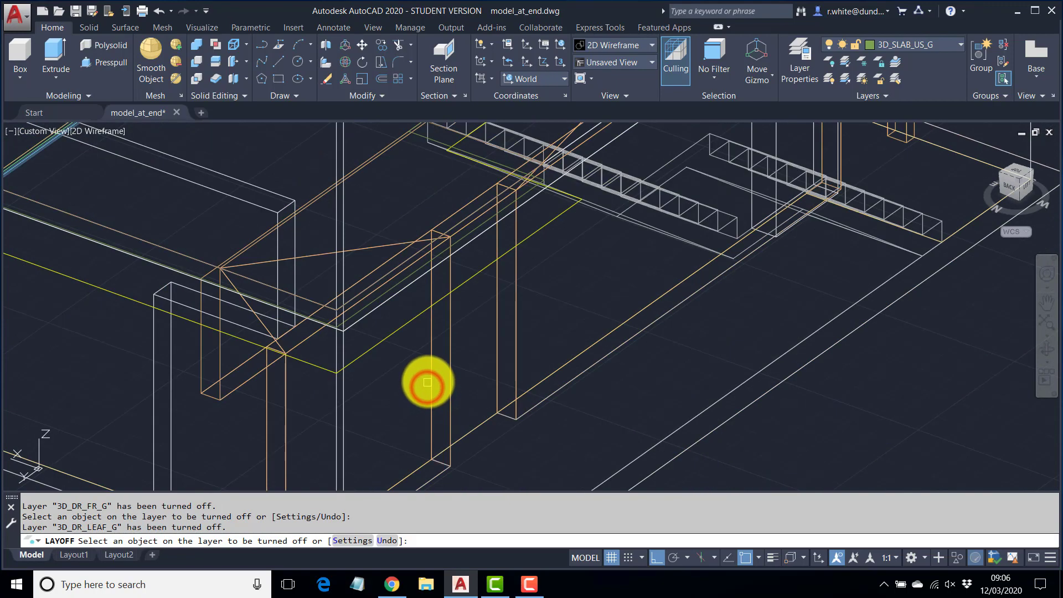
Turn off the first-floor door layers 3D_DR_FR_1, 3D_DR_EDGE_1 and 3D_DR_LEAF_1 by picking a first-floor door, and end Layer Off
scroll(475, 292, up, 5)
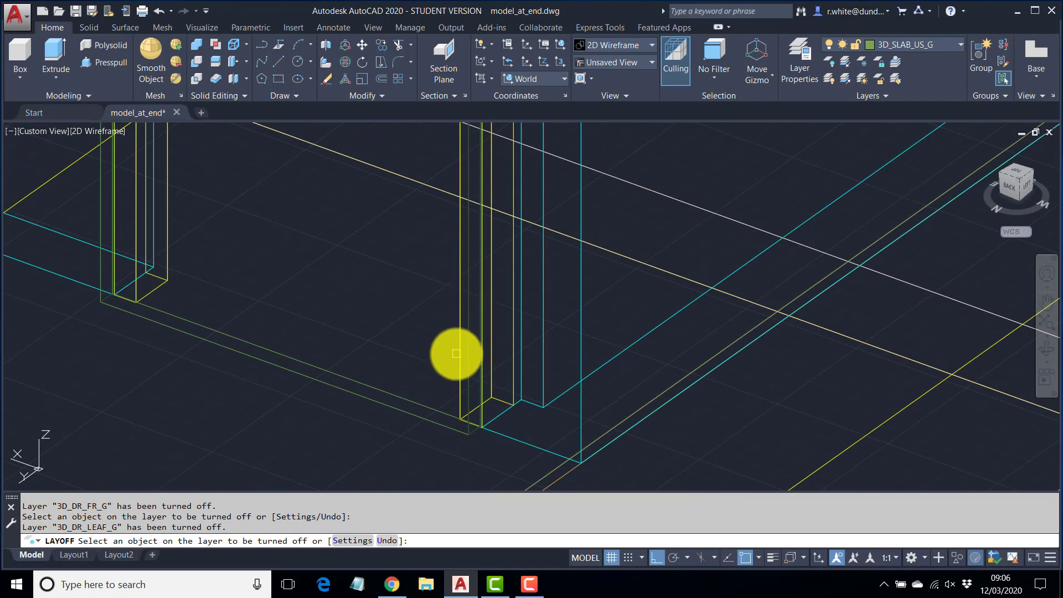
click(460, 351)
click(469, 352)
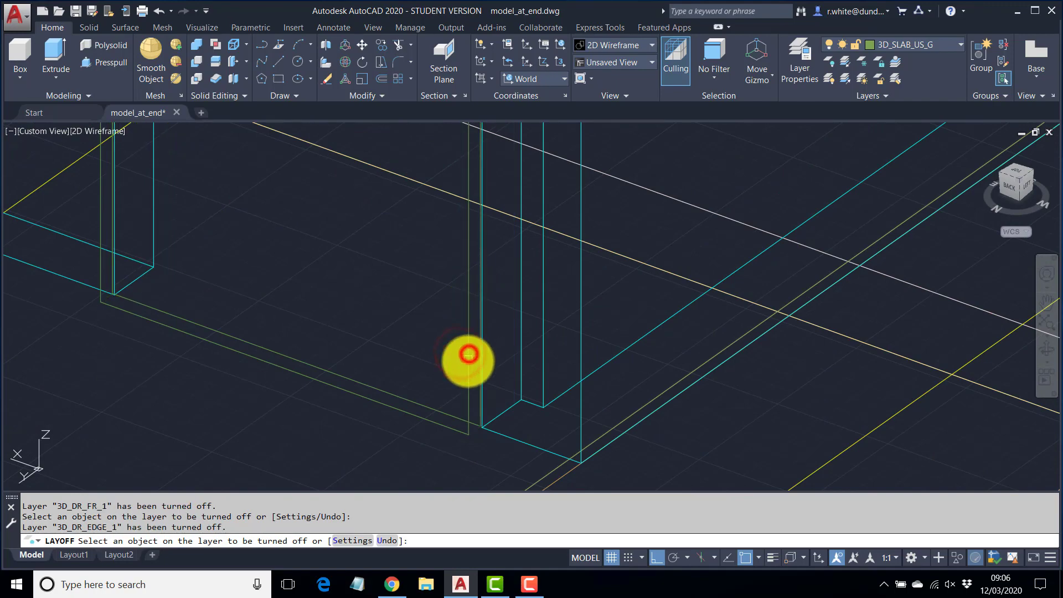
click(469, 353)
scroll(468, 353, down, 5)
middle_drag(467, 353, 477, 321)
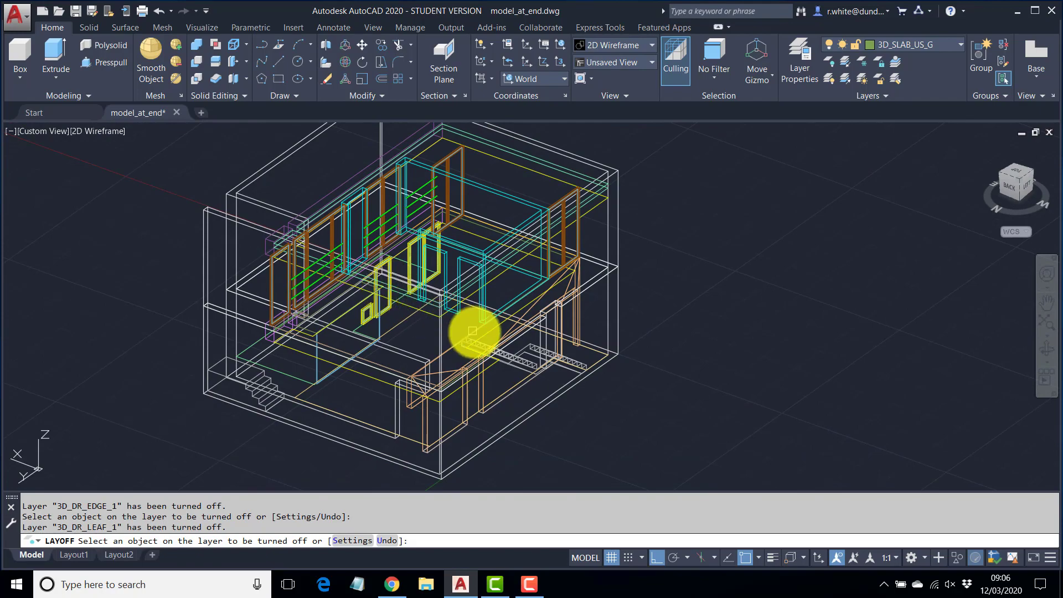
shift+middle_drag(470, 344, 521, 349)
scroll(482, 374, up, 4)
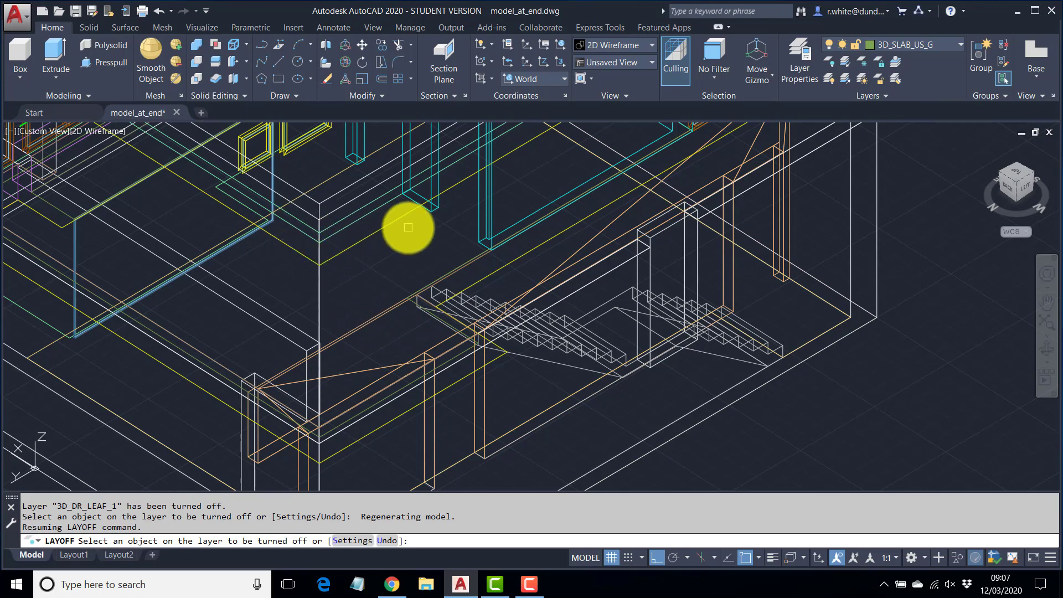
key(Escape)
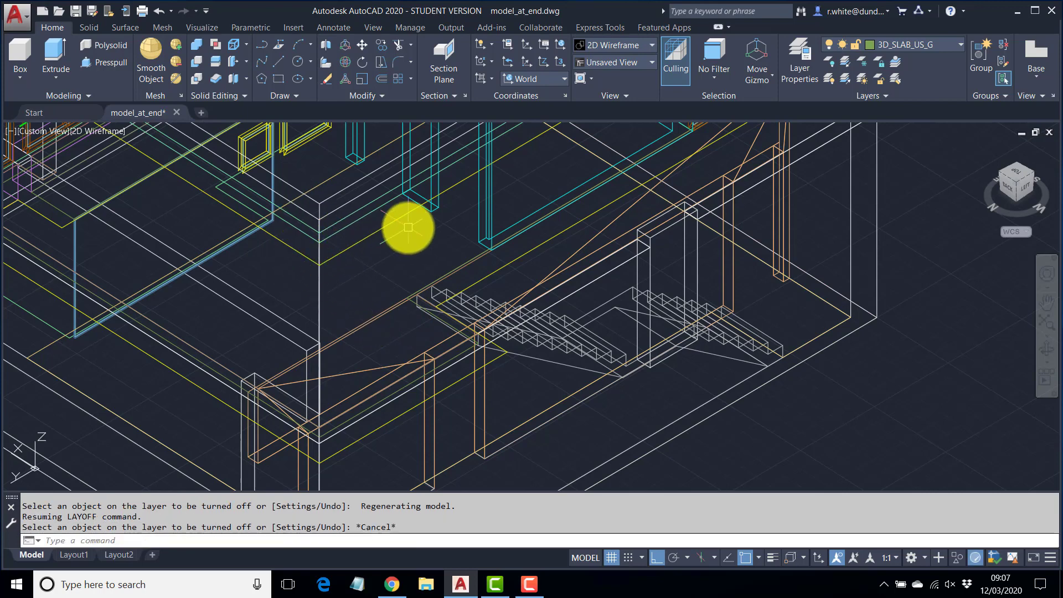
Review the full layer list of the combined model, comparing the ground-floor _G and first-floor _1 layers
click(959, 45)
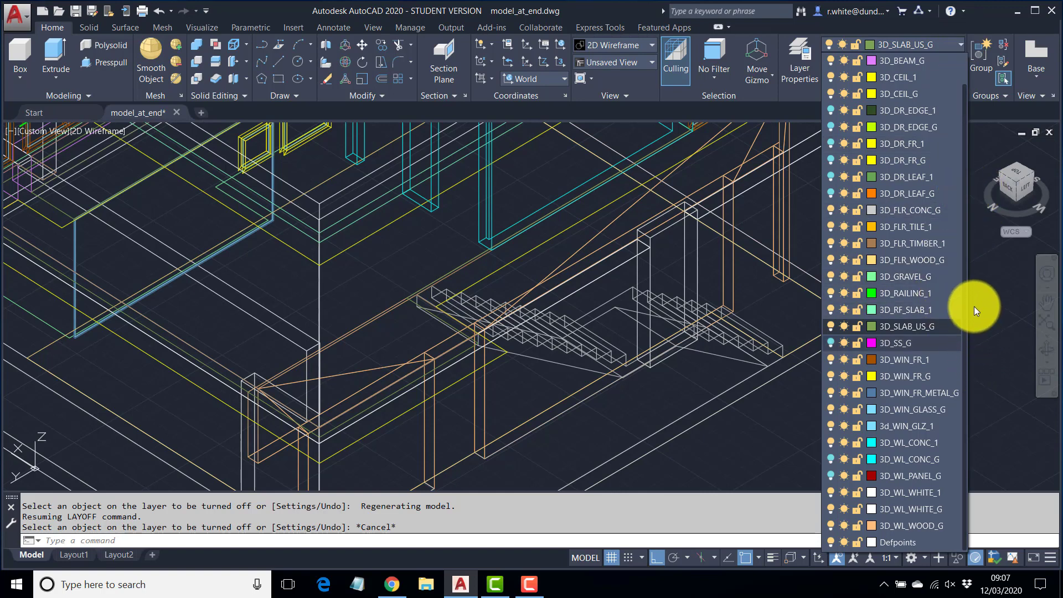
scroll(954, 230, up, 1)
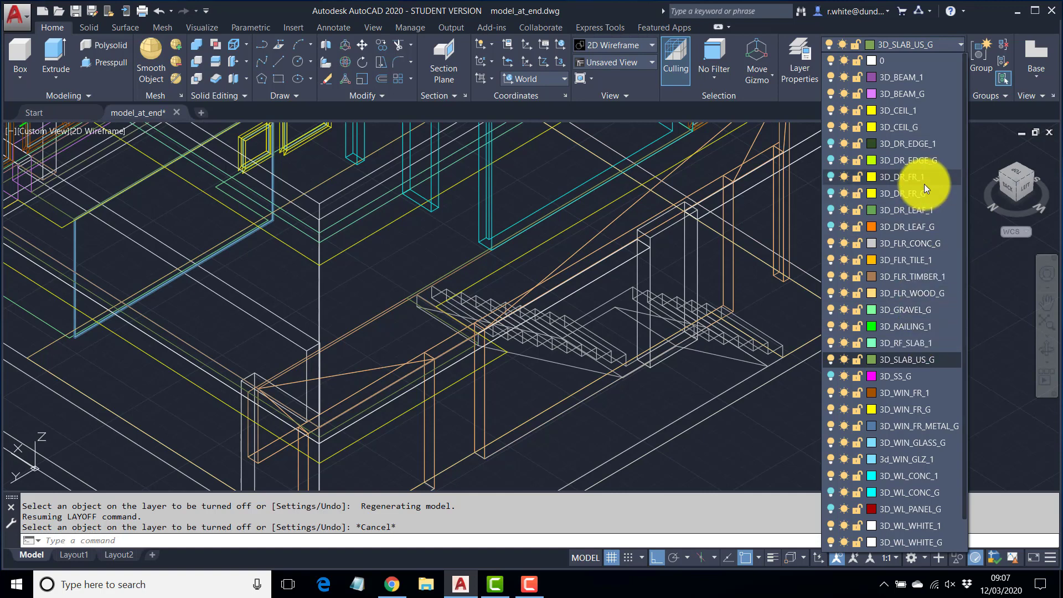
scroll(925, 184, down, 2)
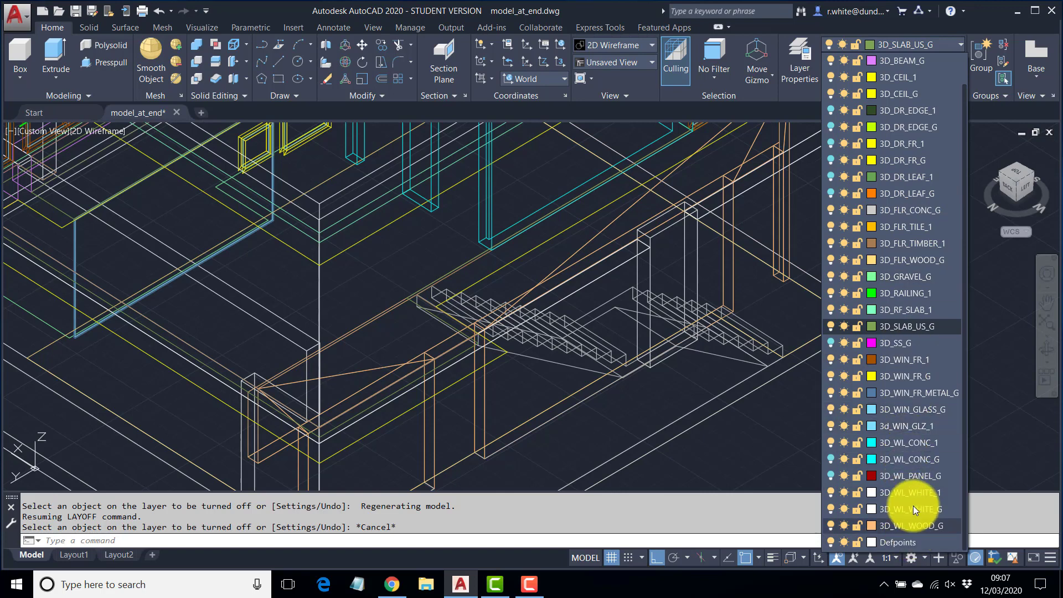
scroll(908, 161, up, 2)
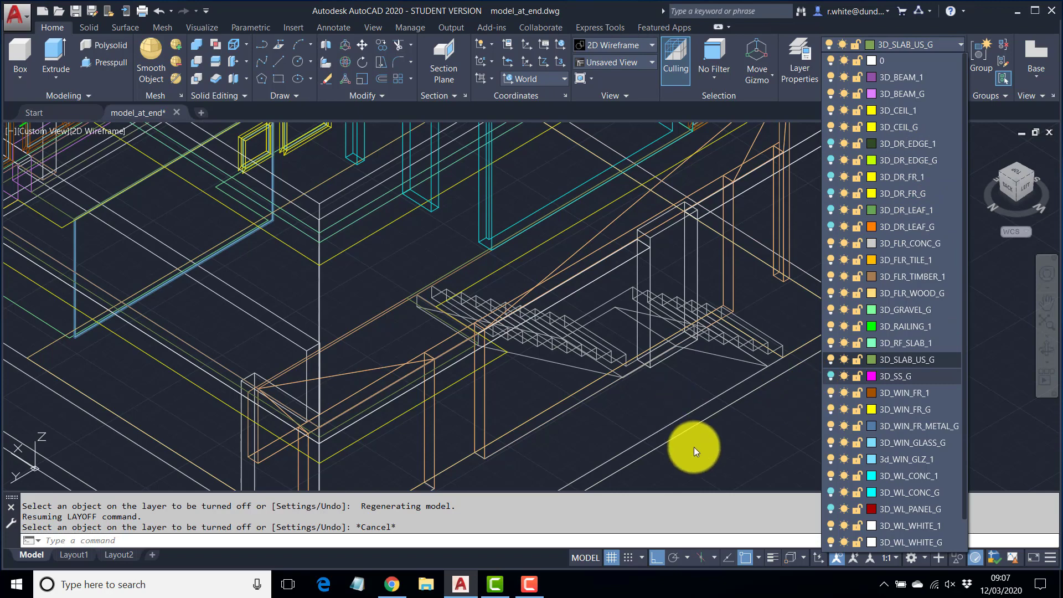
scroll(674, 425, down, 2)
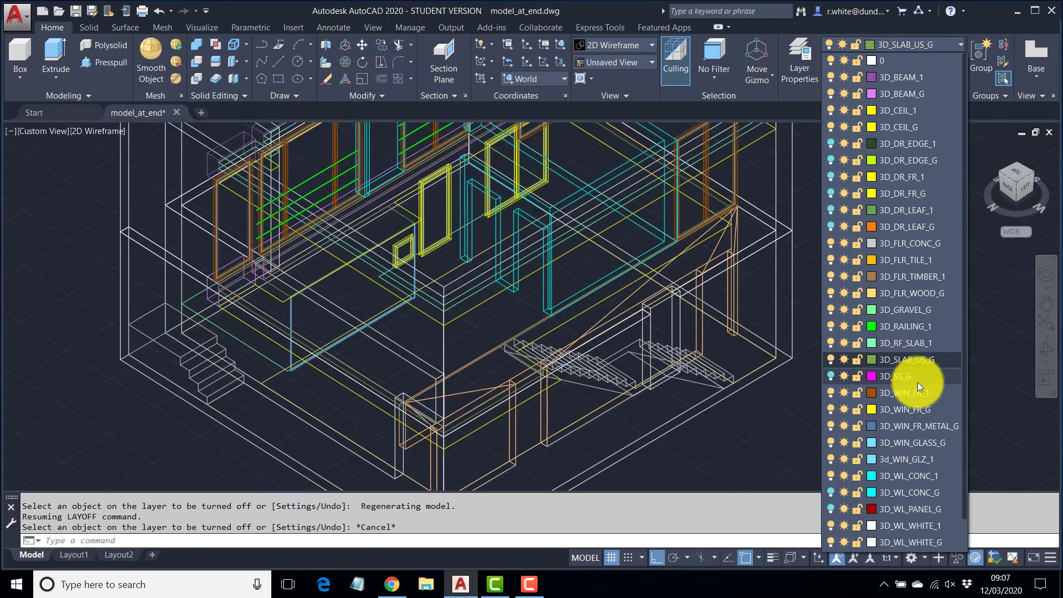
scroll(583, 367, up, 2)
key(Escape)
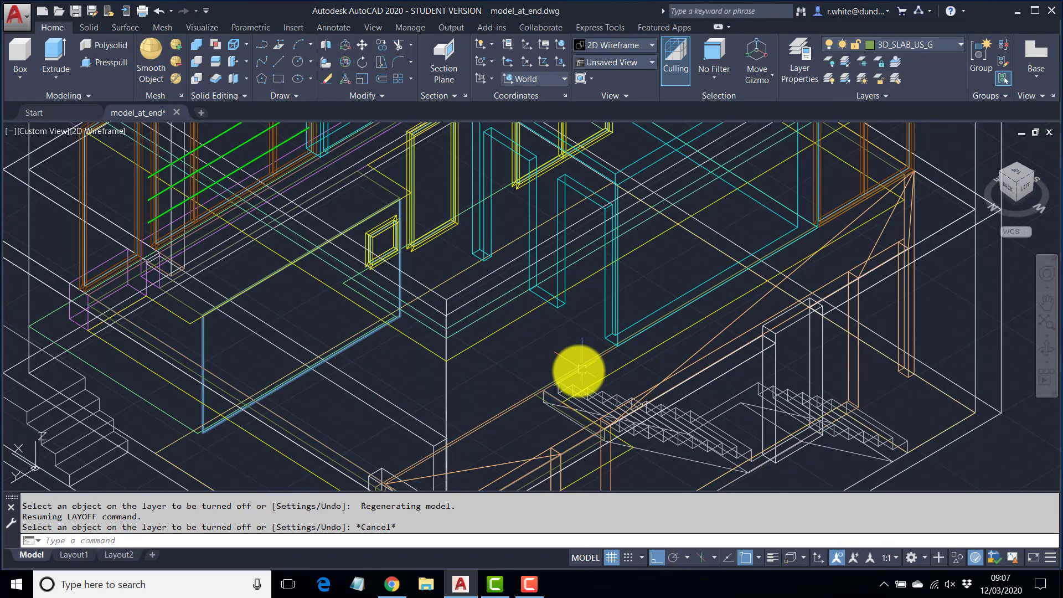
key(Escape)
Examine the top of the staircase and its floor opening against the stairwell photo of House T in Chrome, returning to AutoCAD
mouse_move(565, 368)
shift+middle_down()
mouse_move(614, 315)
mouse_move(546, 351)
mouse_move(567, 347)
shift+middle_up()
scroll(619, 301, up, 5)
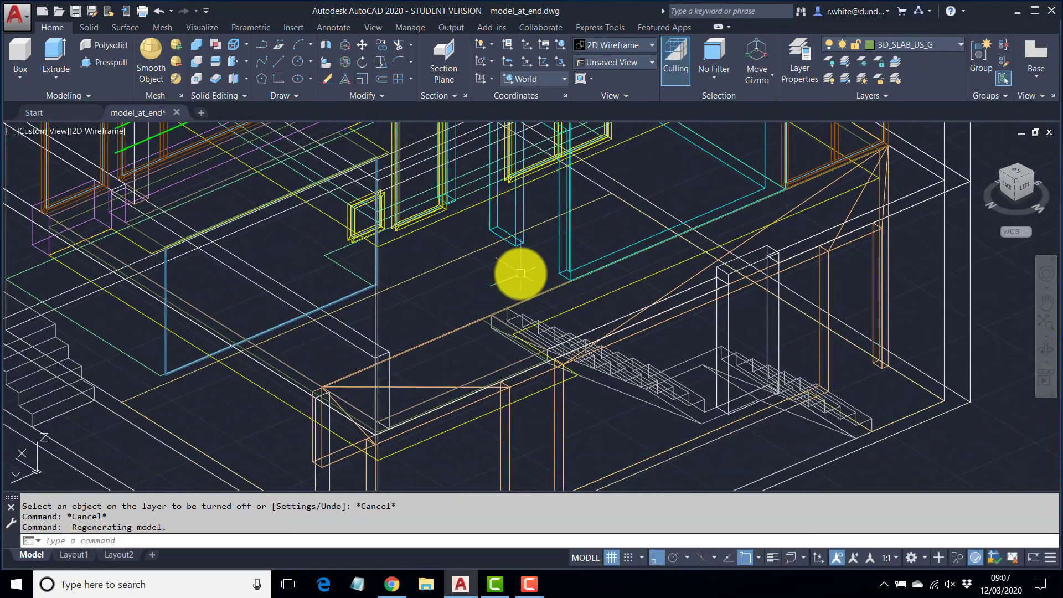
middle_drag(543, 298, 528, 235)
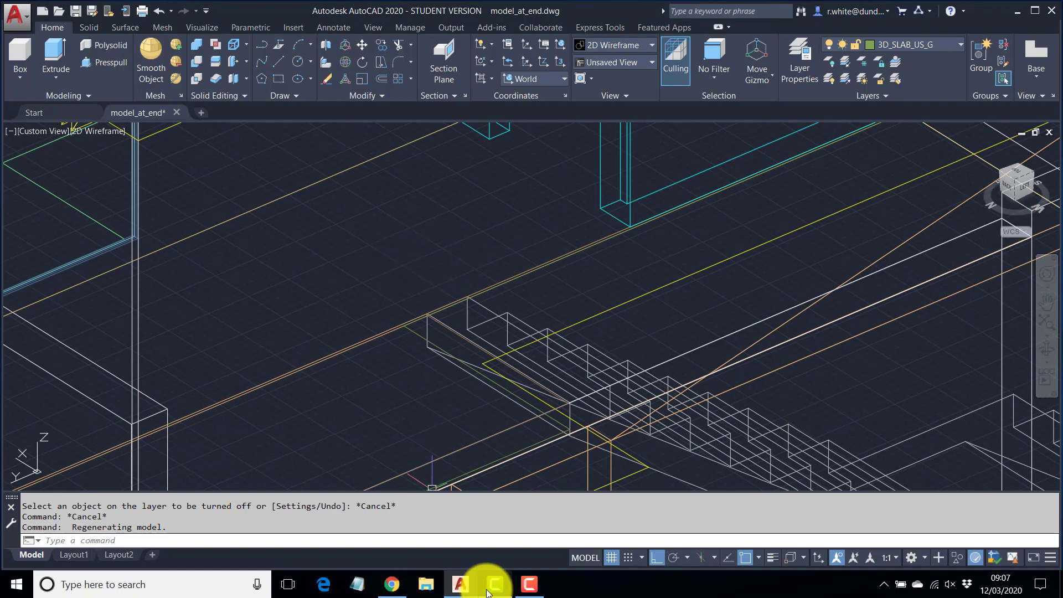
click(391, 586)
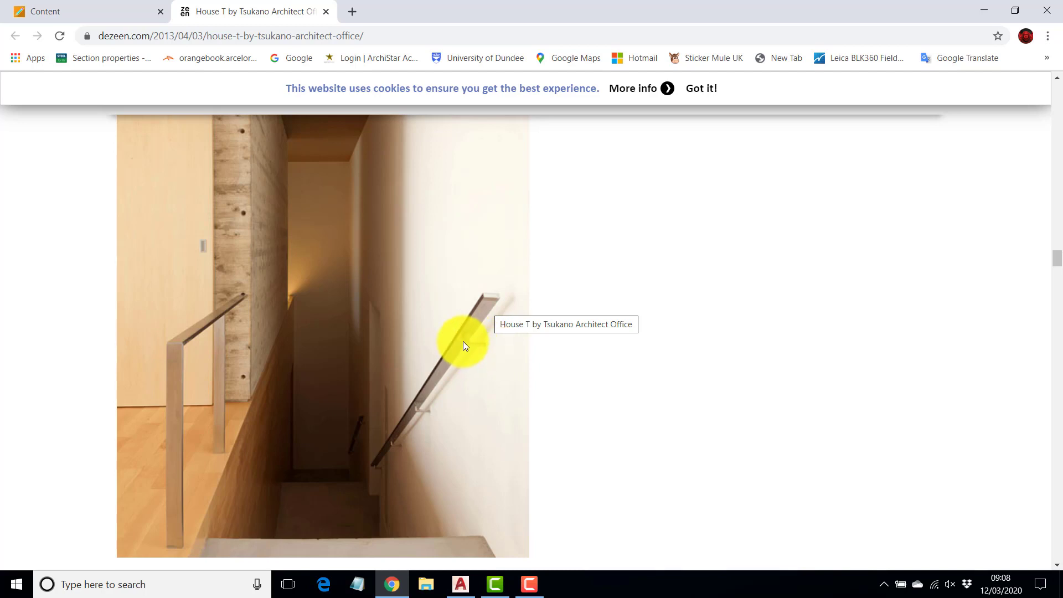
click(460, 584)
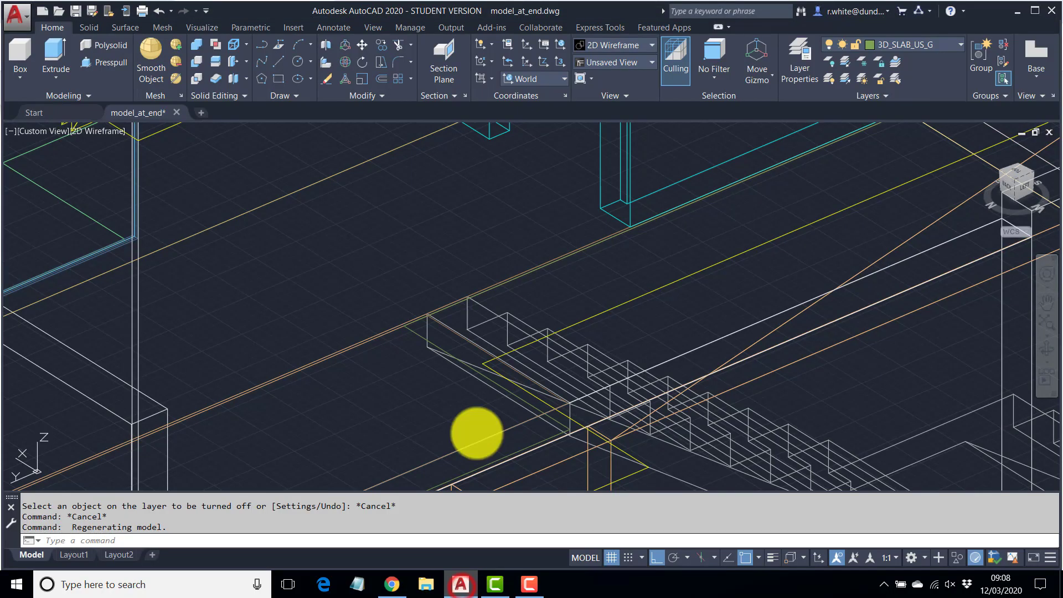
middle_drag(466, 292, 432, 321)
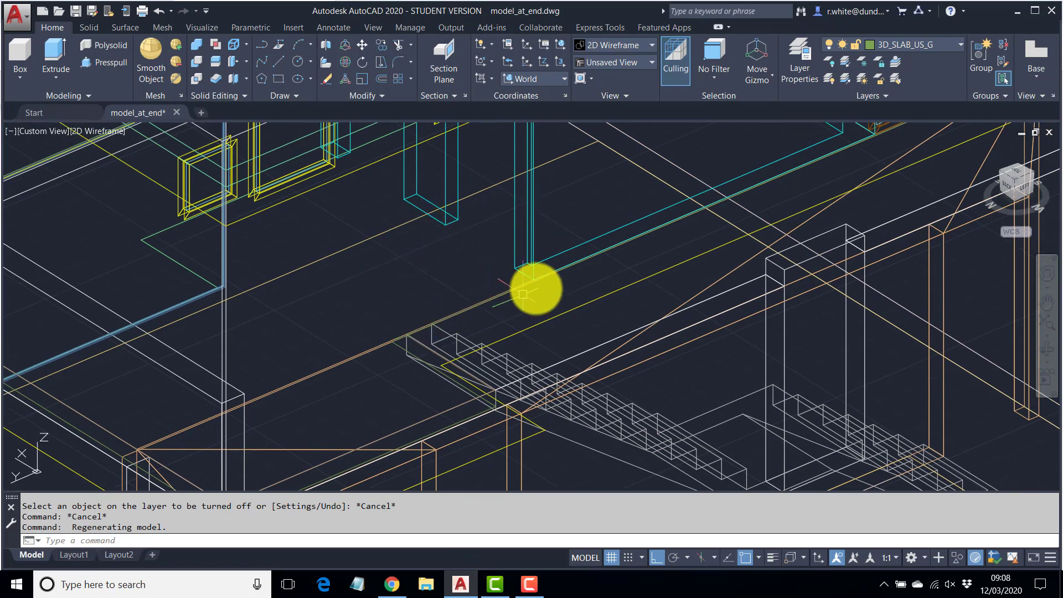
scroll(487, 311, up, 2)
scroll(443, 319, up, 2)
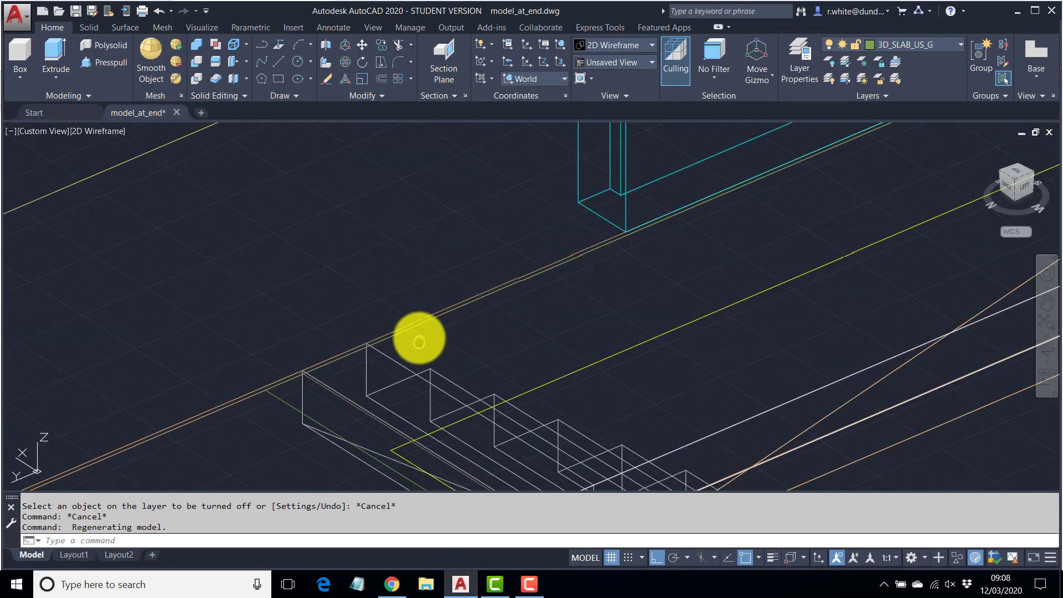
click(391, 586)
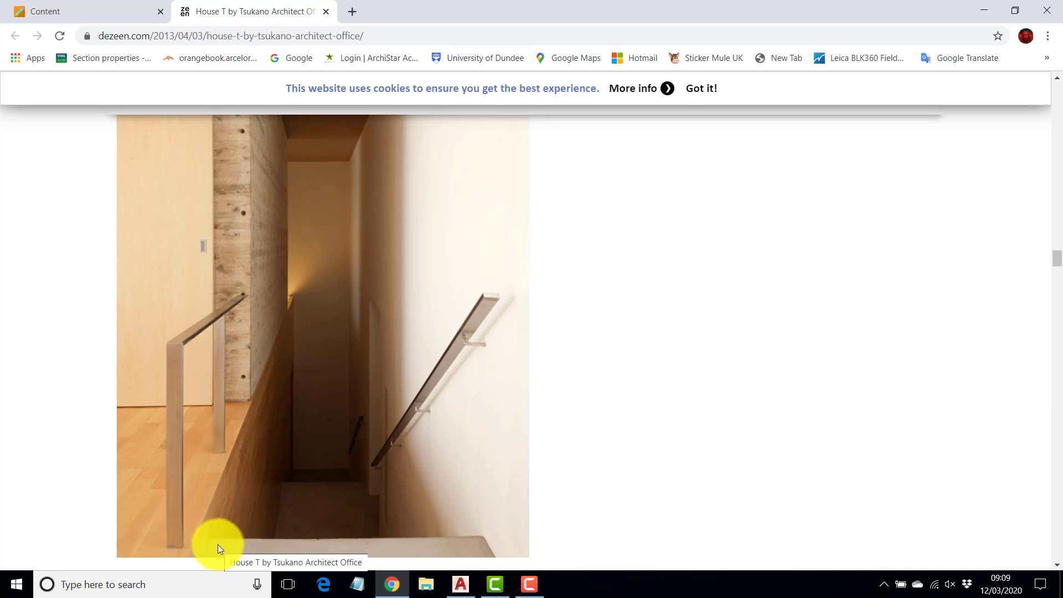
click(461, 584)
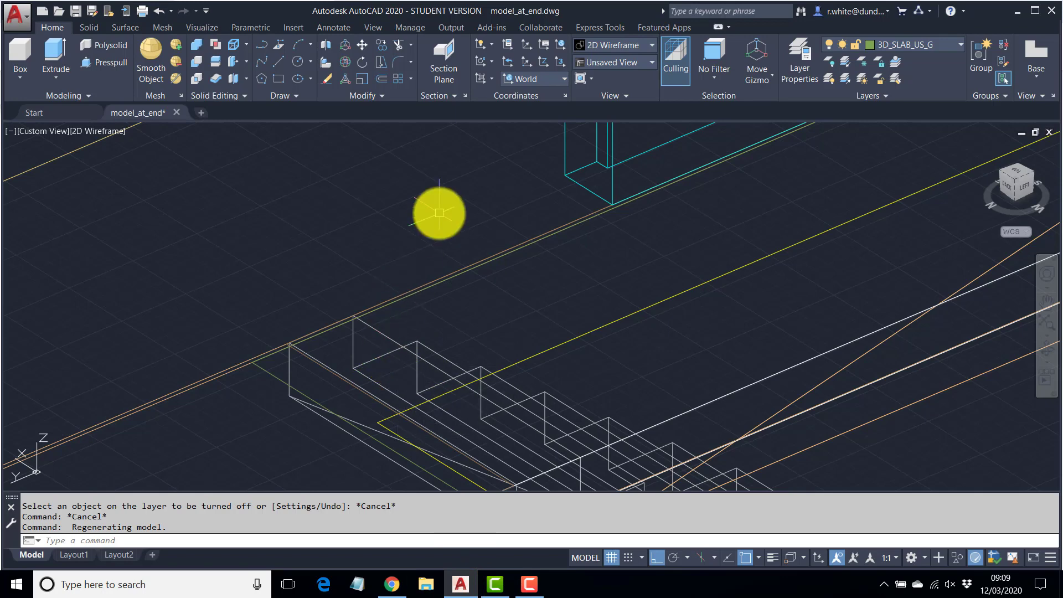
Create a new layer named 3D_HANDRAIL and make it the current layer
click(802, 57)
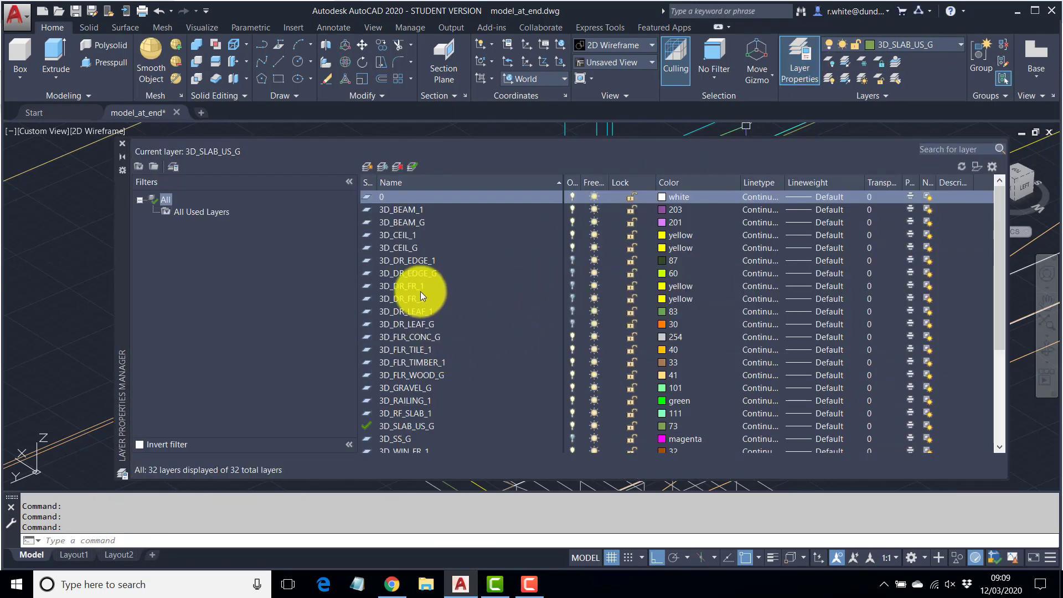
click(368, 165)
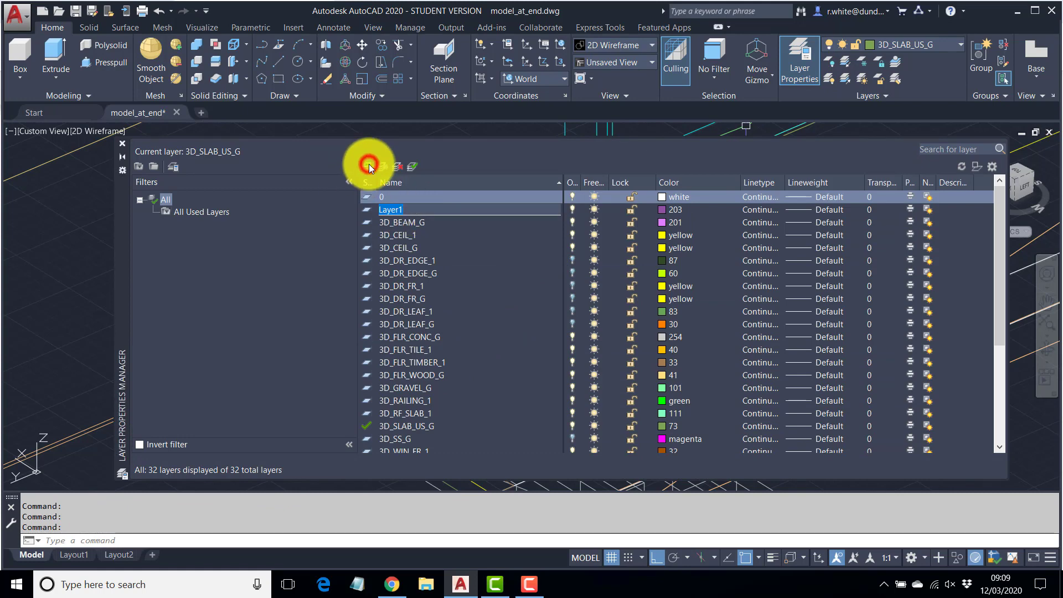
text(3D_)
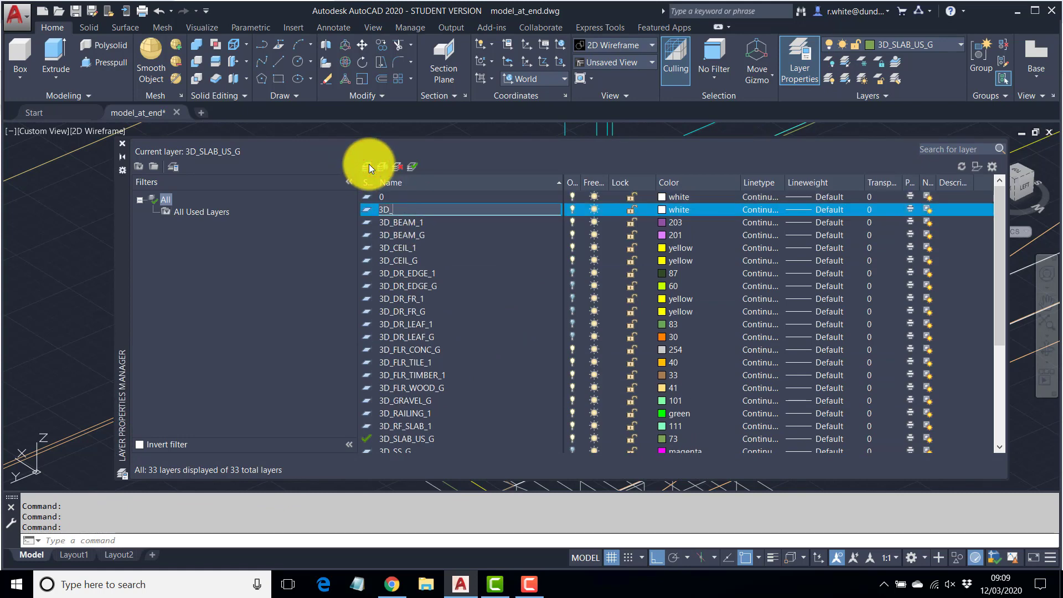
text(HANDRAIL)
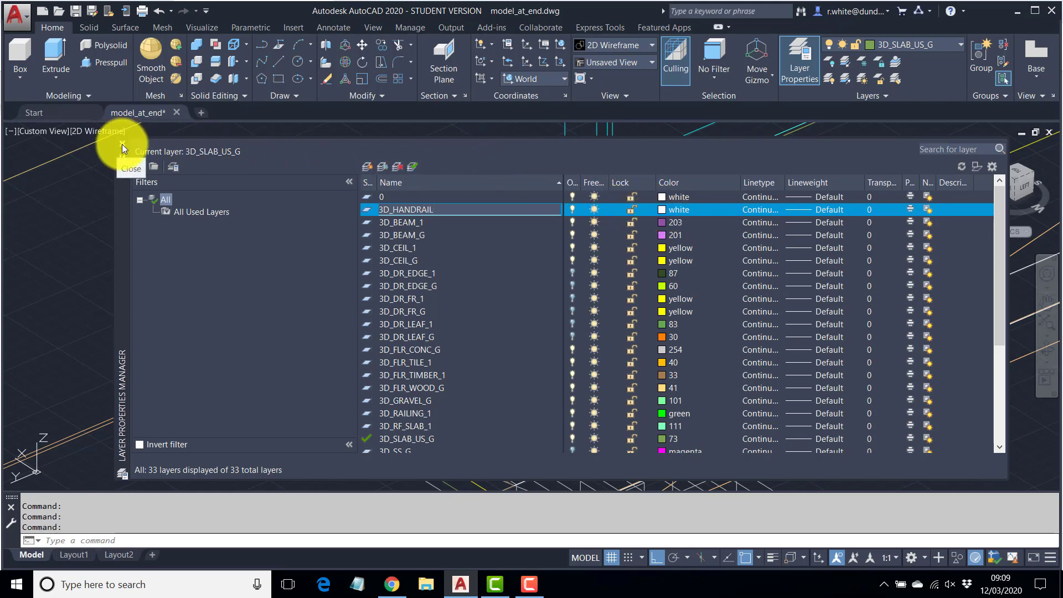
click(412, 165)
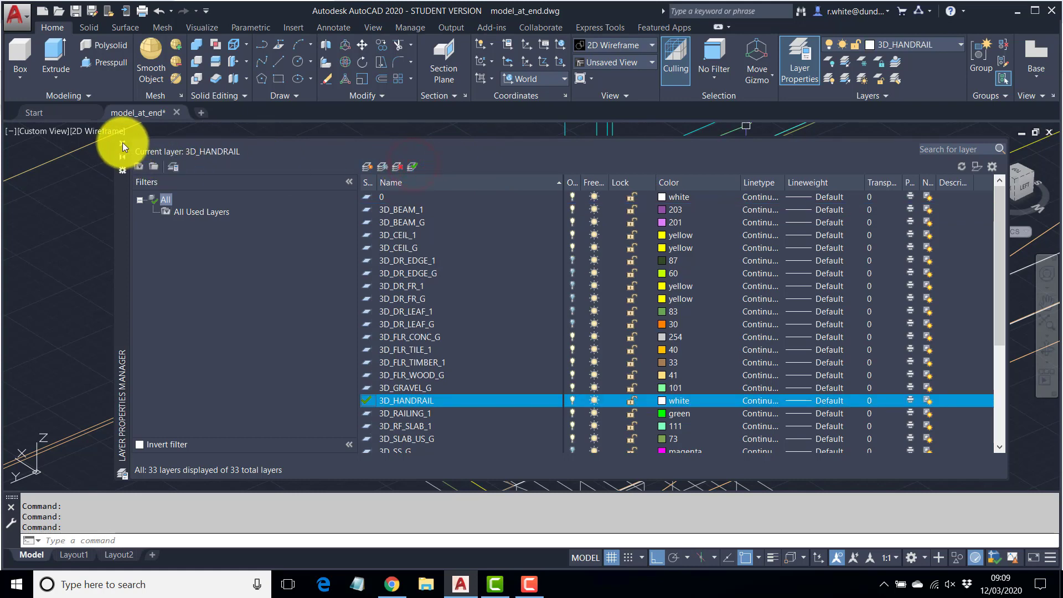
click(122, 143)
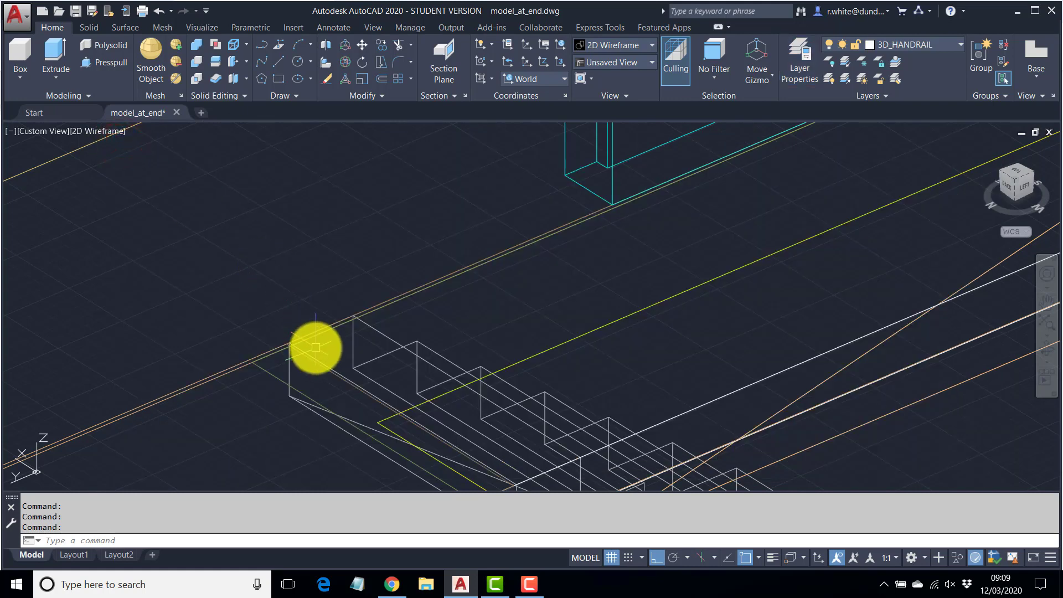
Turn off the Center object snap and draw a single-segment polyline along the side edge of the staircase's top tread
text(PL)
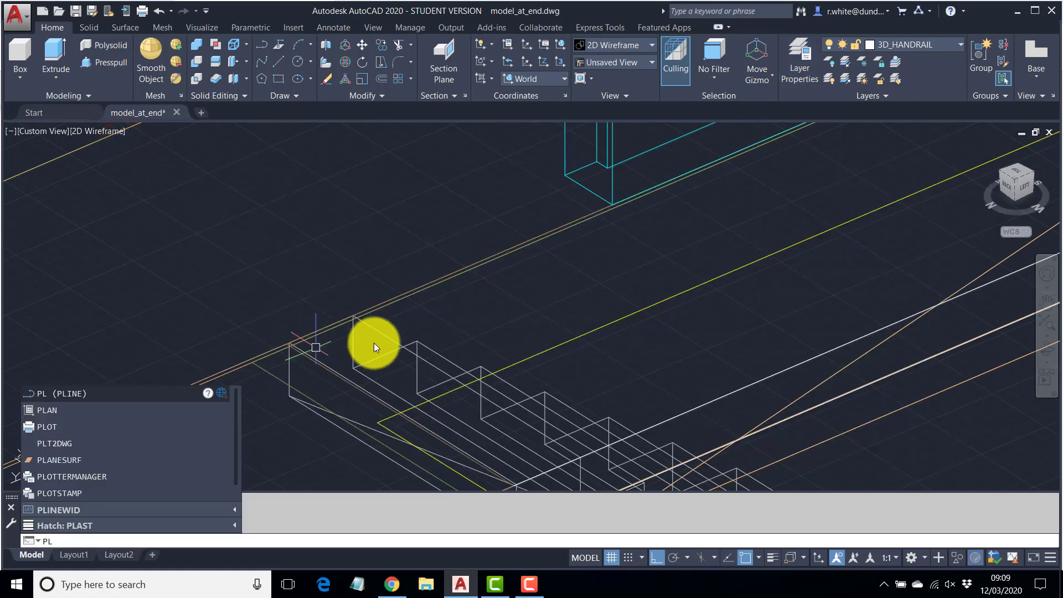
key(Return)
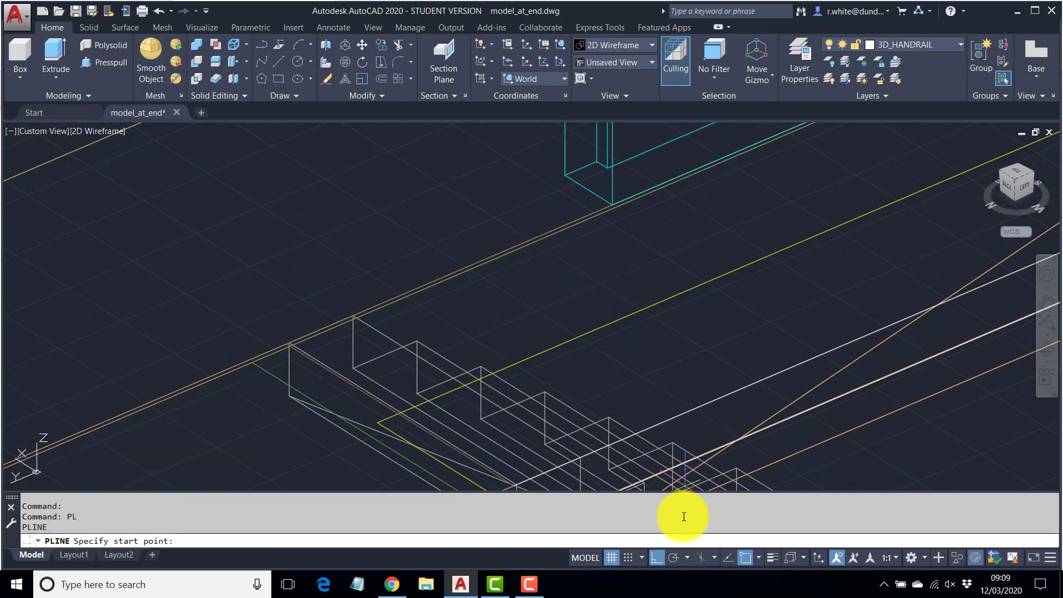
click(756, 557)
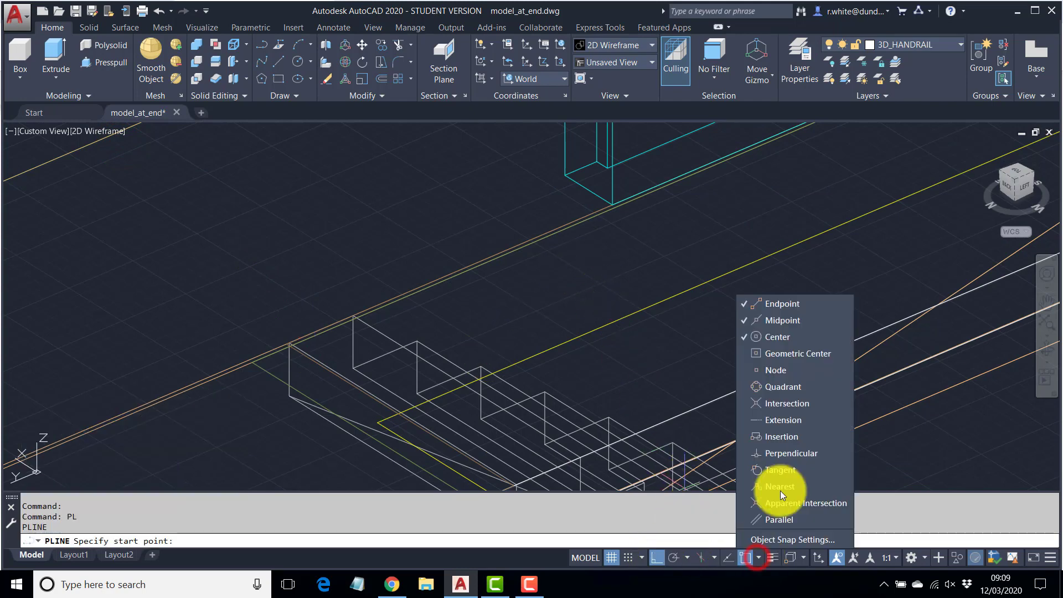
click(746, 336)
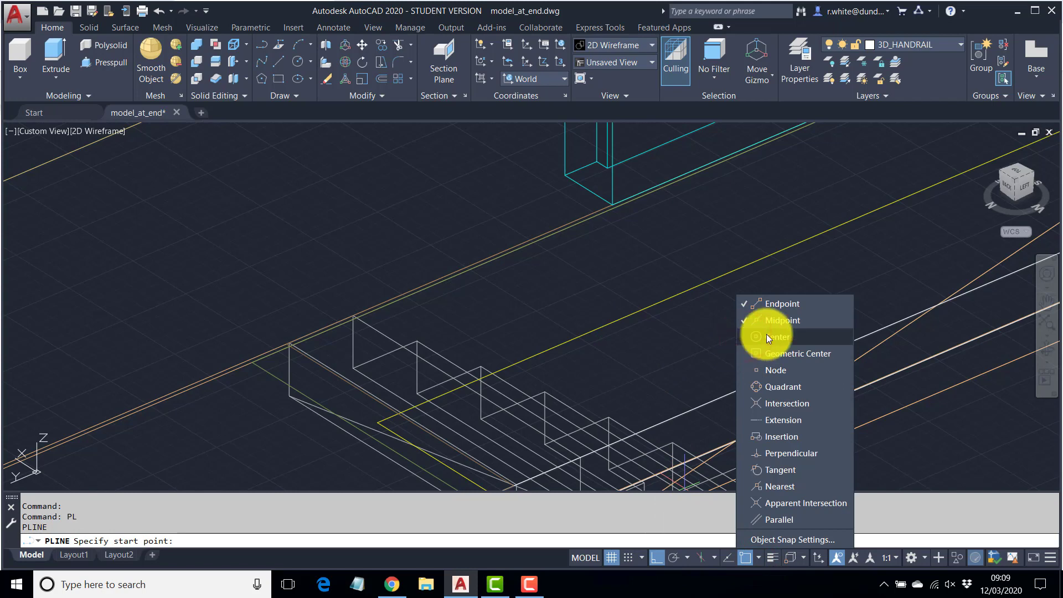
click(454, 292)
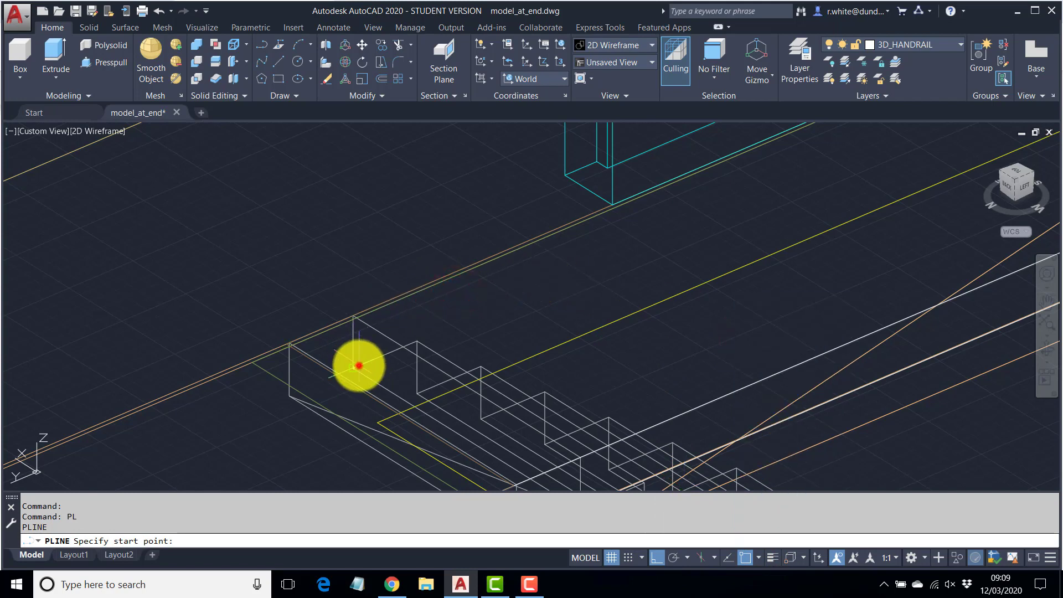
click(357, 366)
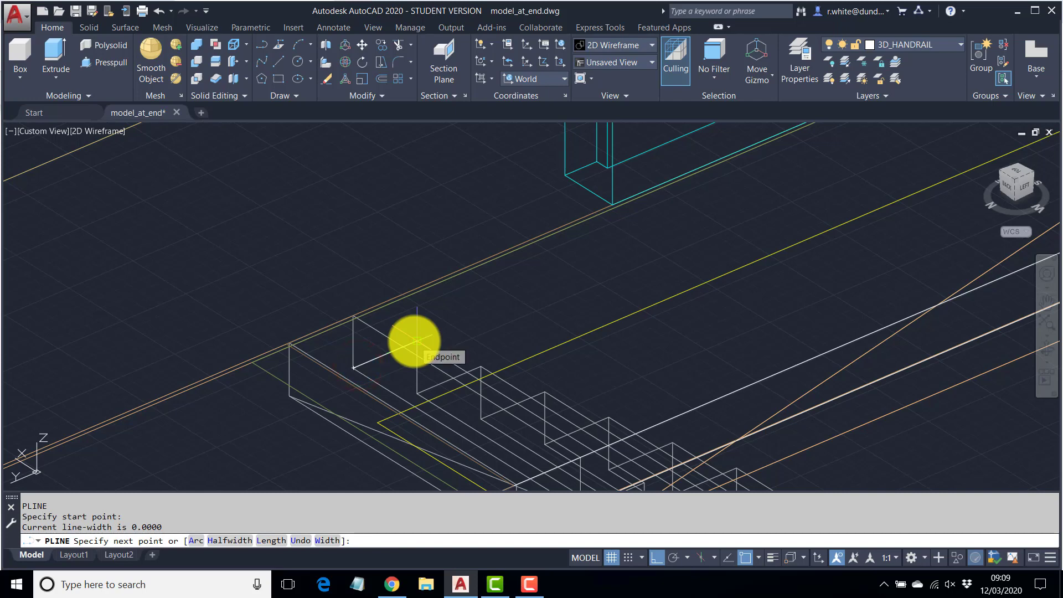
click(417, 339)
key(Return)
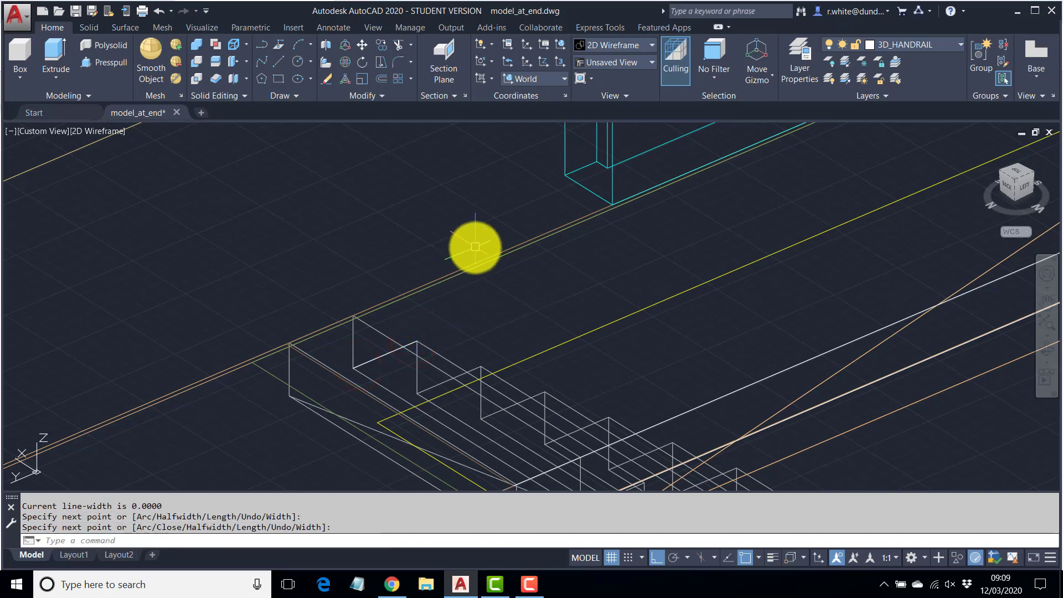
Draw a guide polyline from the midpoint of the top tread's side edge, running parallel to the risers out past the opening
key(Return)
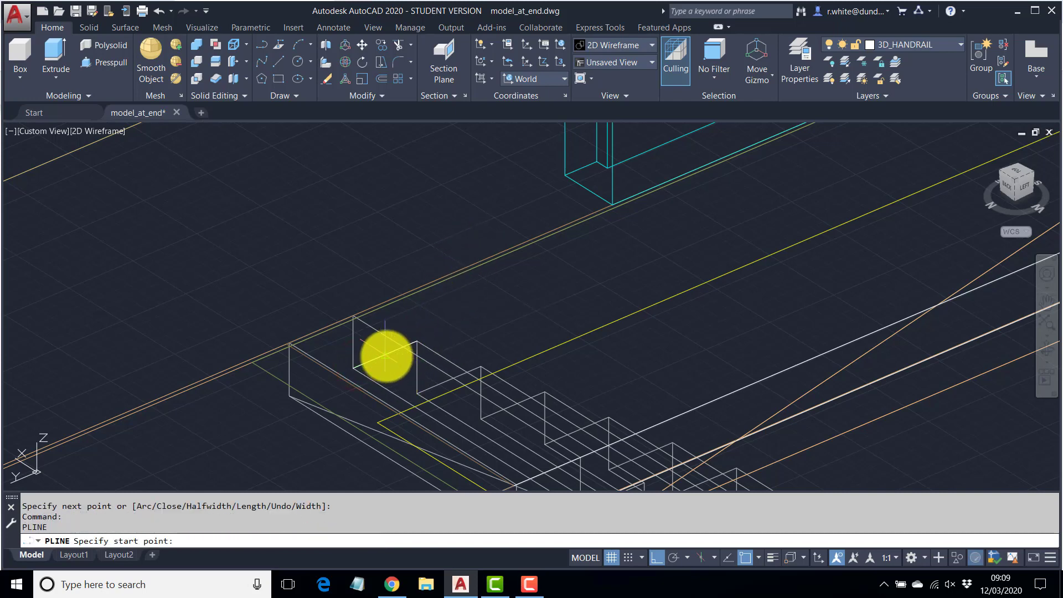
click(385, 354)
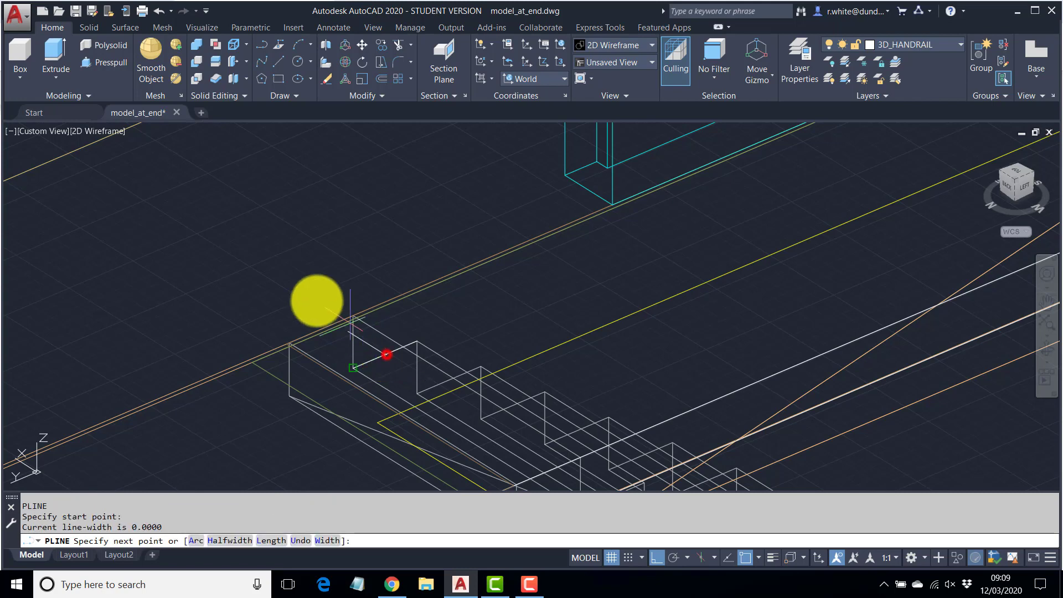
click(210, 200)
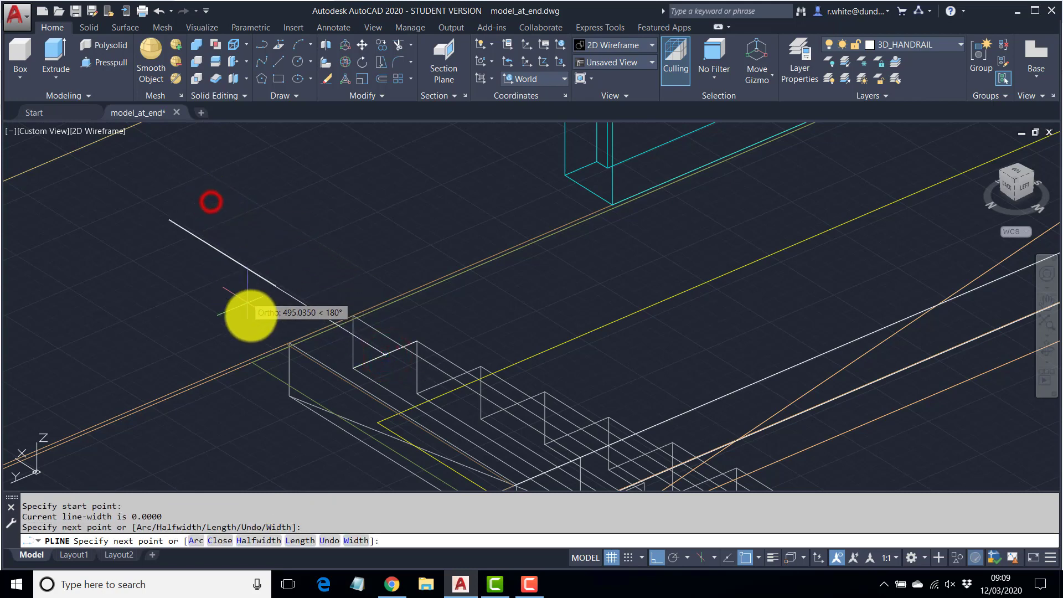
key(Escape)
Check the stairwell photo in Chrome, then in AutoCAD draw a polyline from the cyan frame's lower corner along the floor-opening edge past the guide line
click(391, 589)
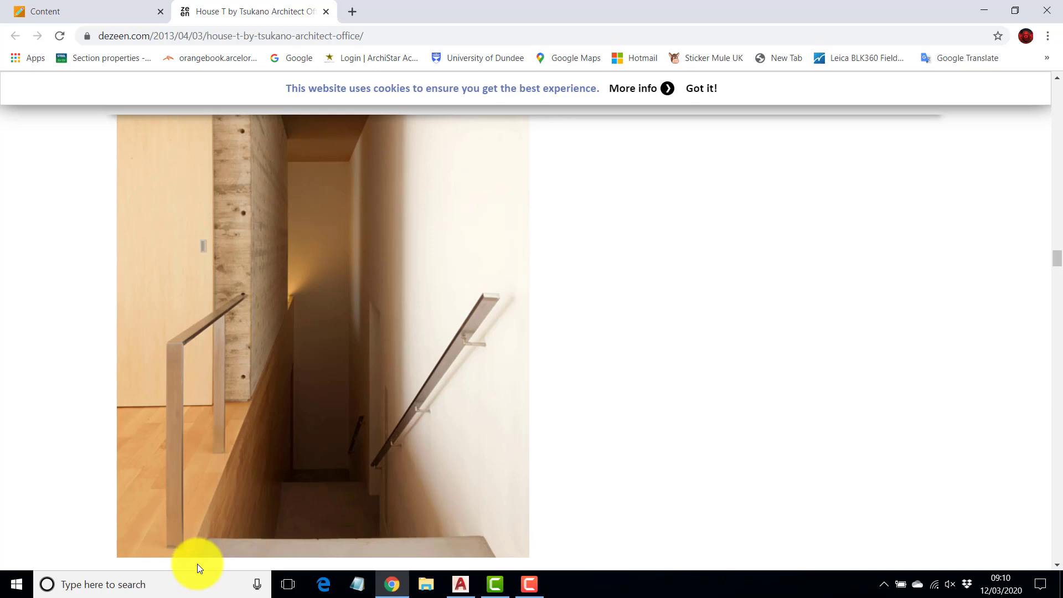
click(459, 588)
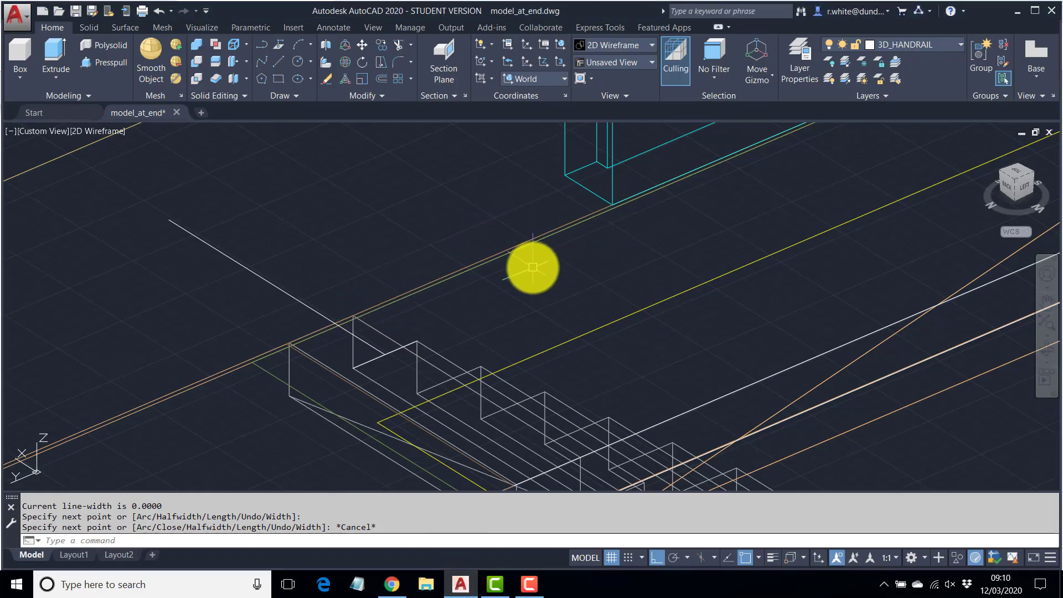
shift+middle_drag(533, 267, 553, 279)
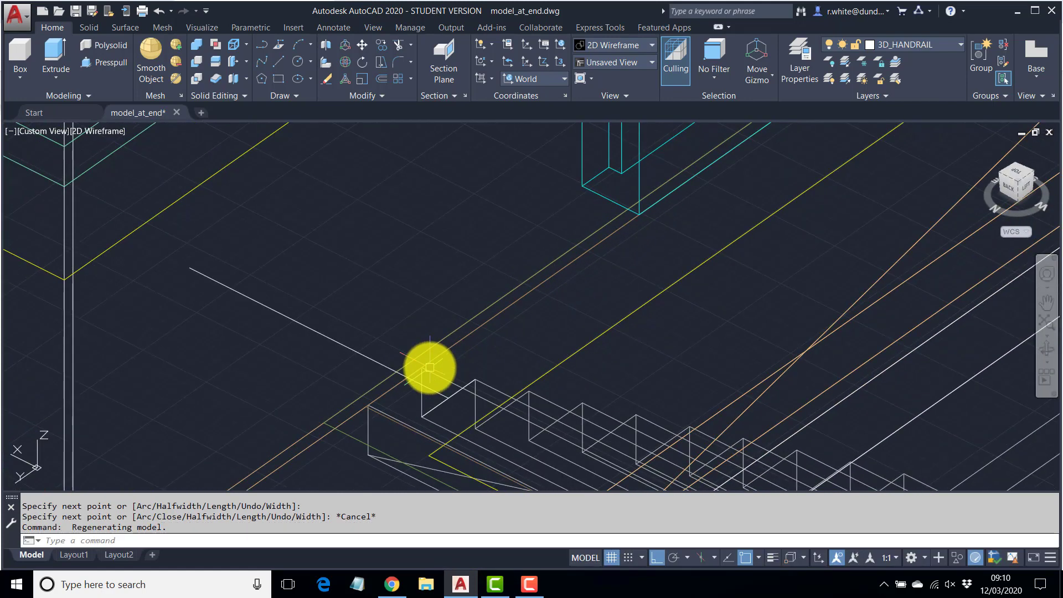
text(pl)
key(Return)
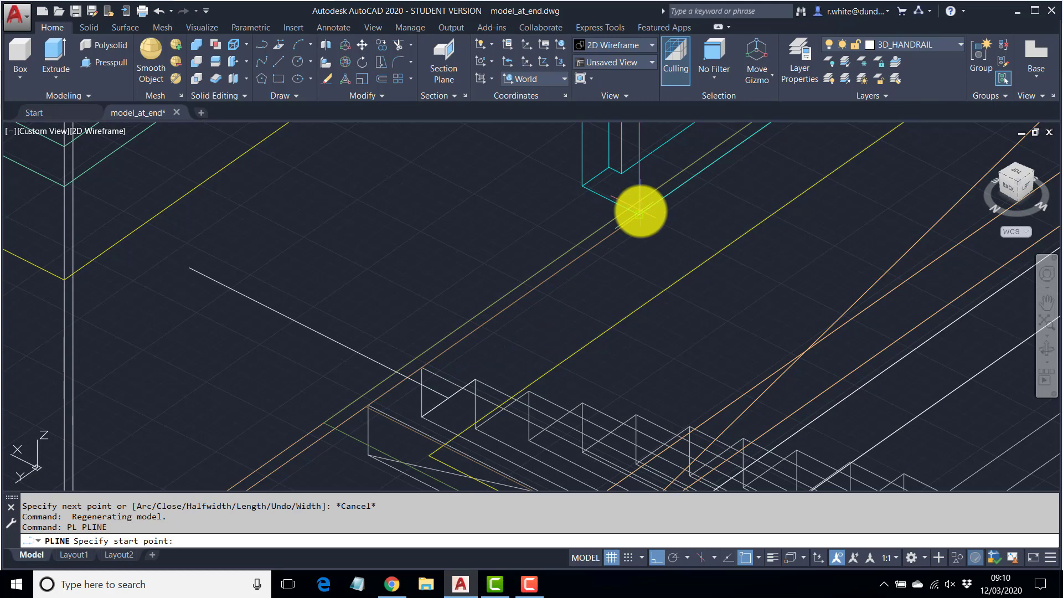
click(640, 213)
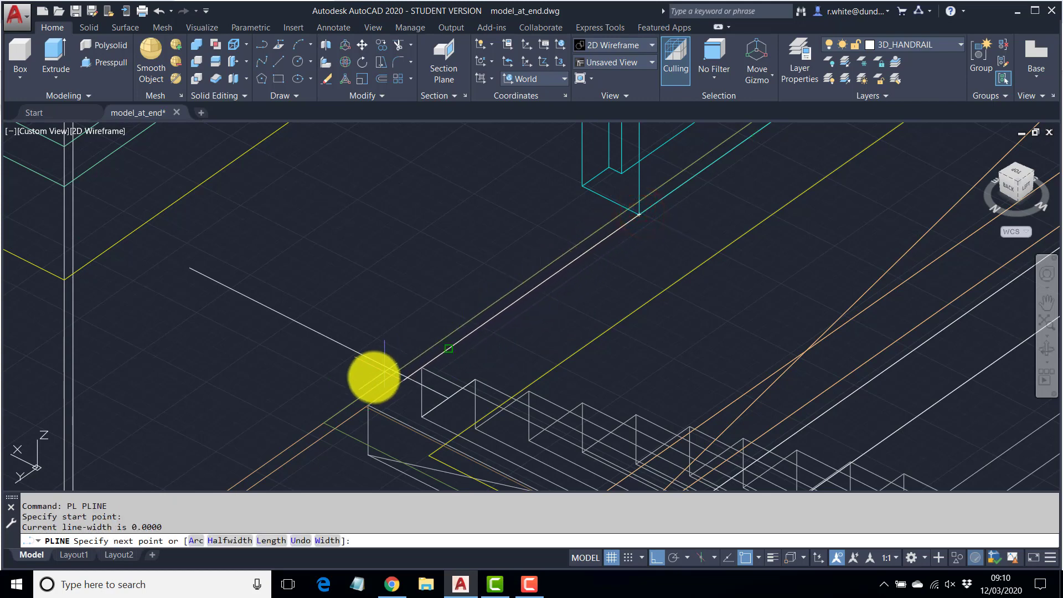
click(277, 410)
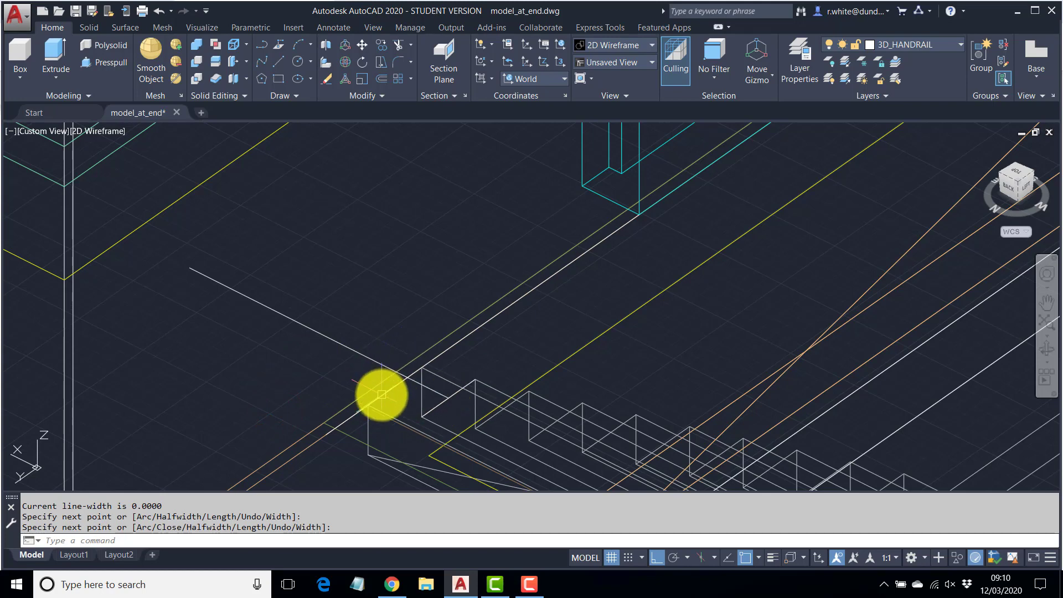
key(Escape)
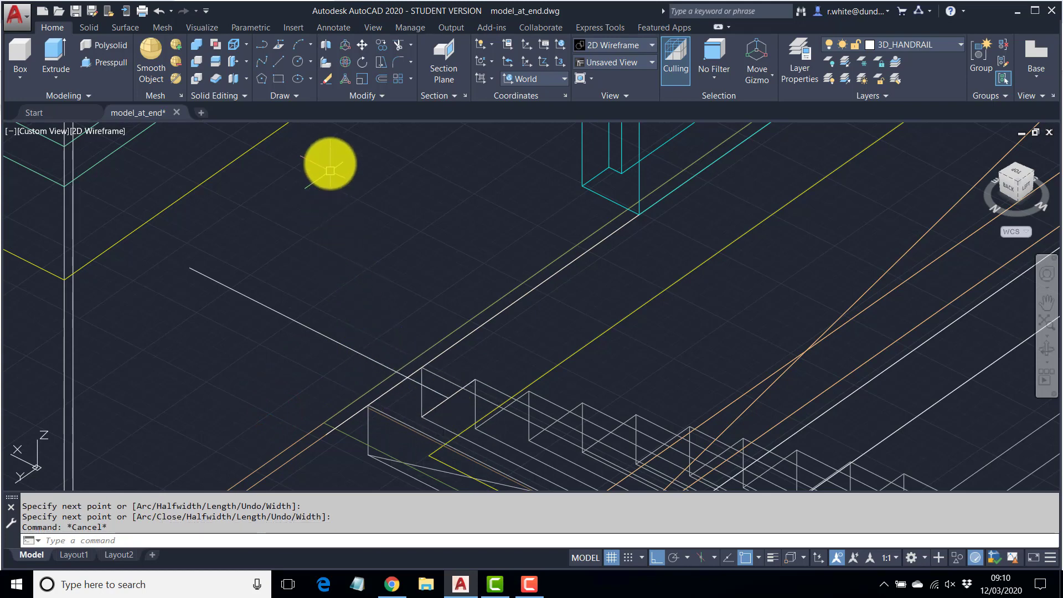
Trim the polyline on the floor-opening edge at the stair guide line, removing the part beyond it
click(398, 43)
click(384, 364)
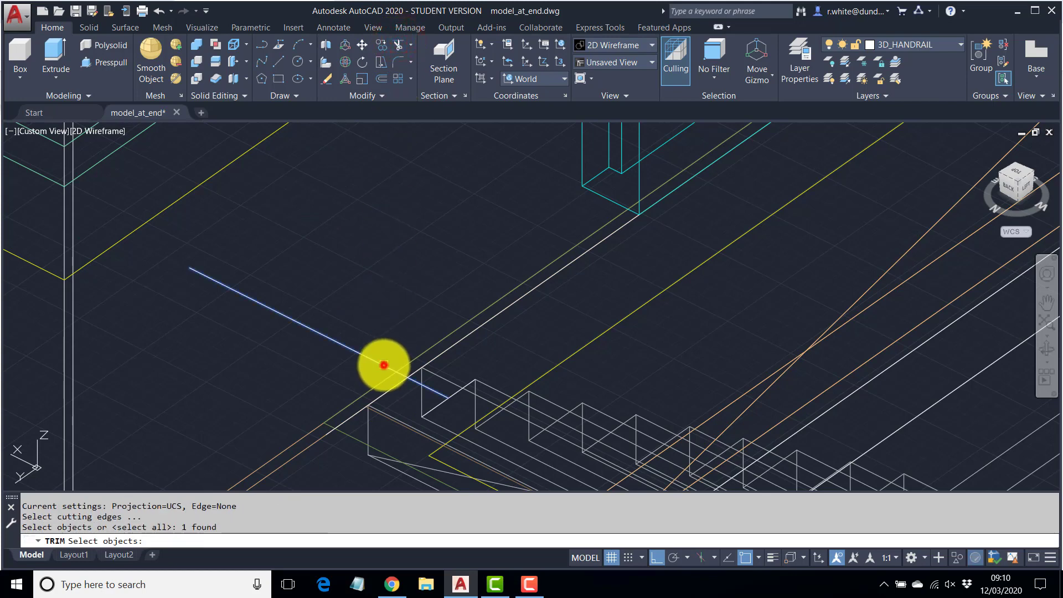
key(Return)
click(356, 415)
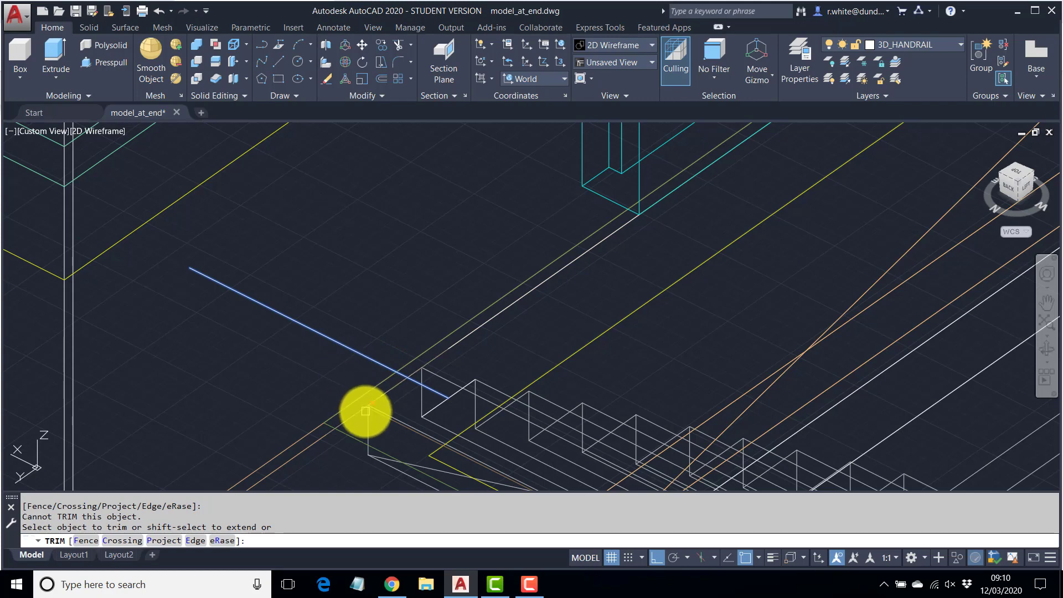
click(352, 417)
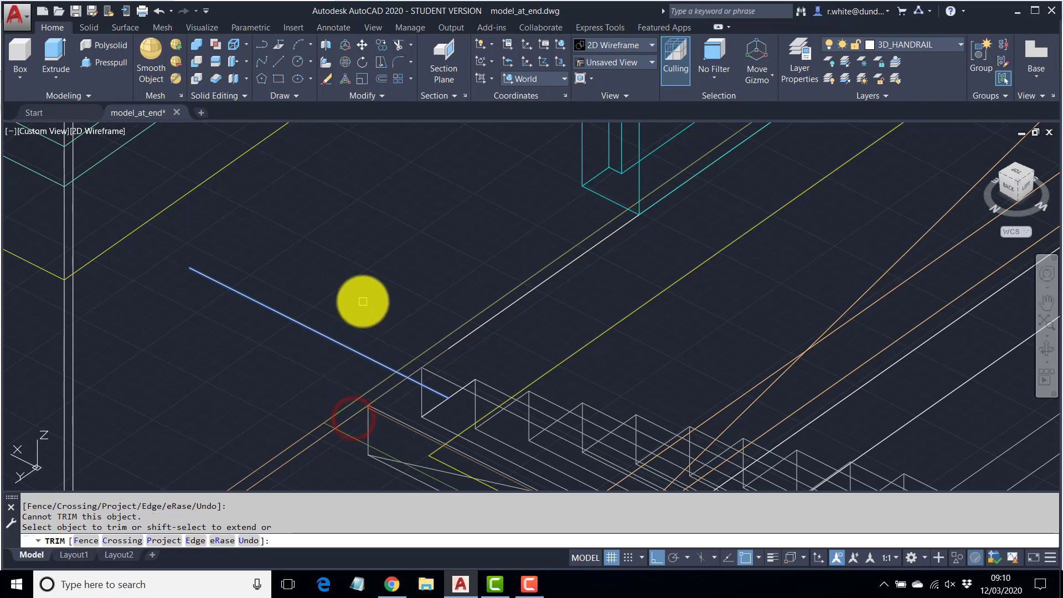
key(Return)
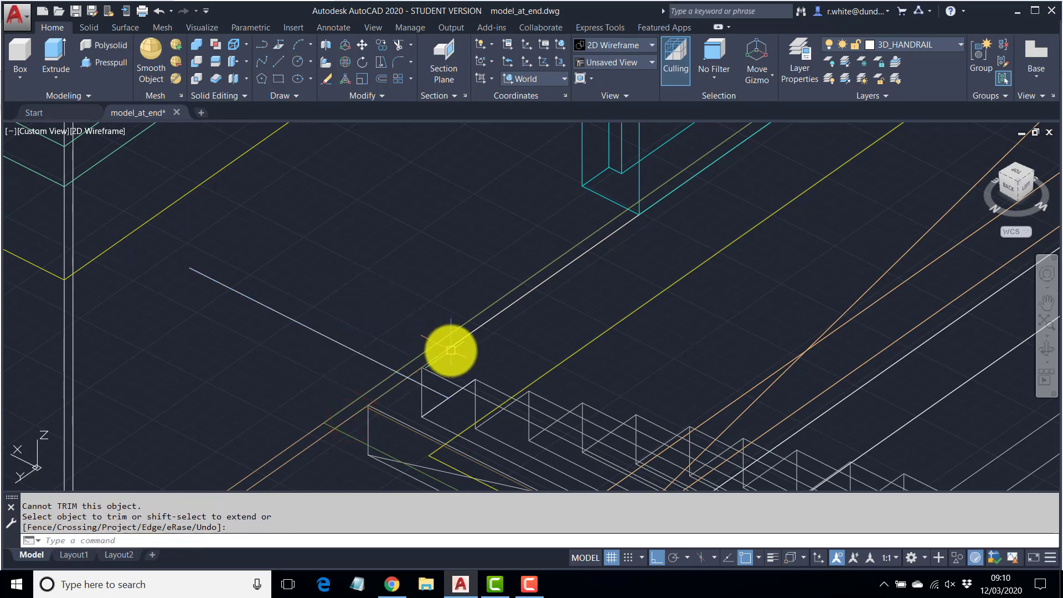
key(Escape)
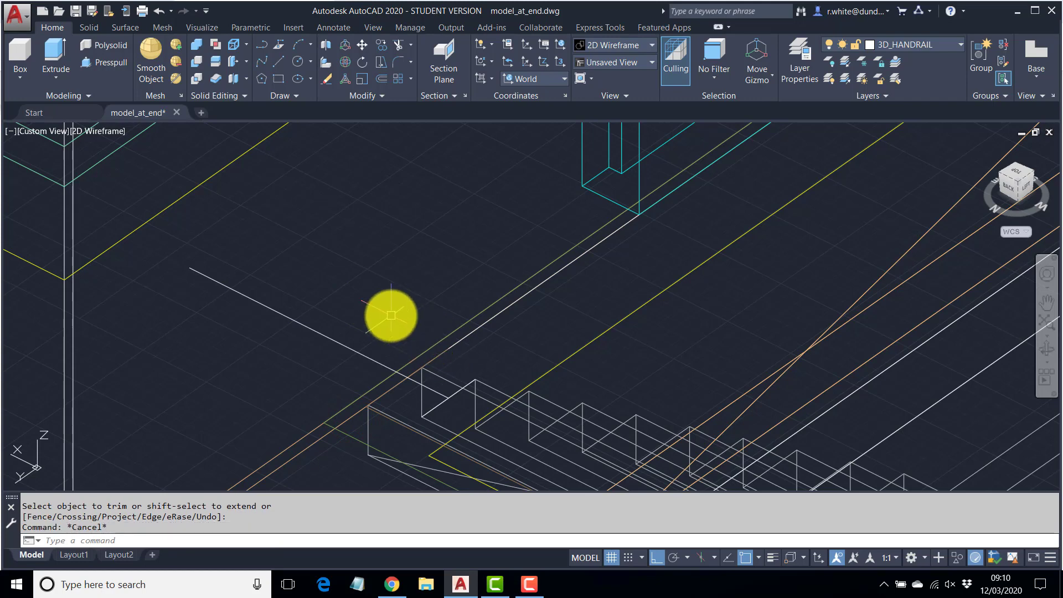
Draw a short polyline from the trimmed end of the floor-edge line, perpendicular to it and away from the stair opening
text(L)
key(Return)
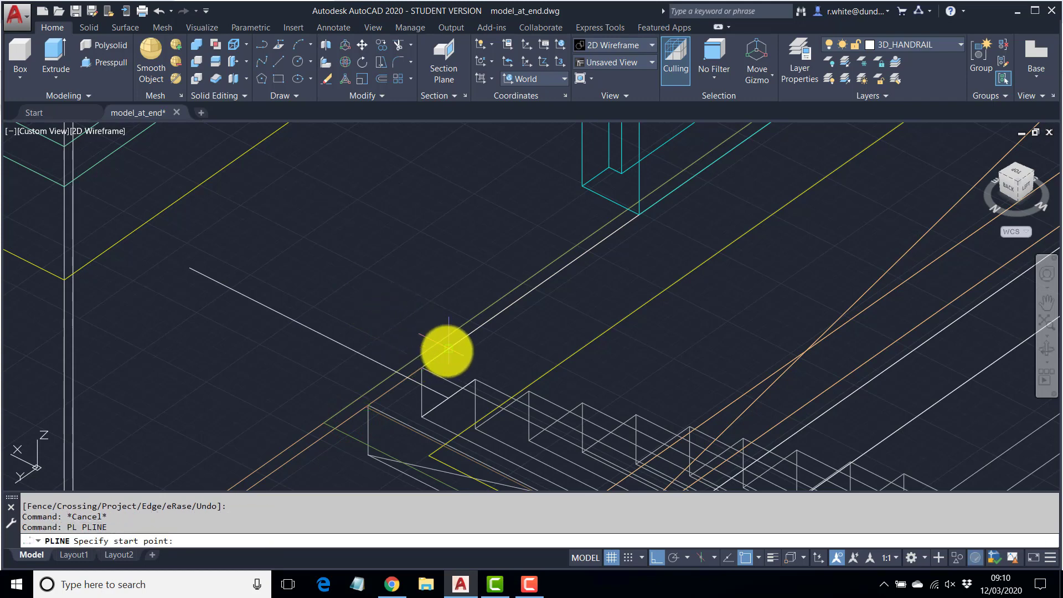
click(447, 349)
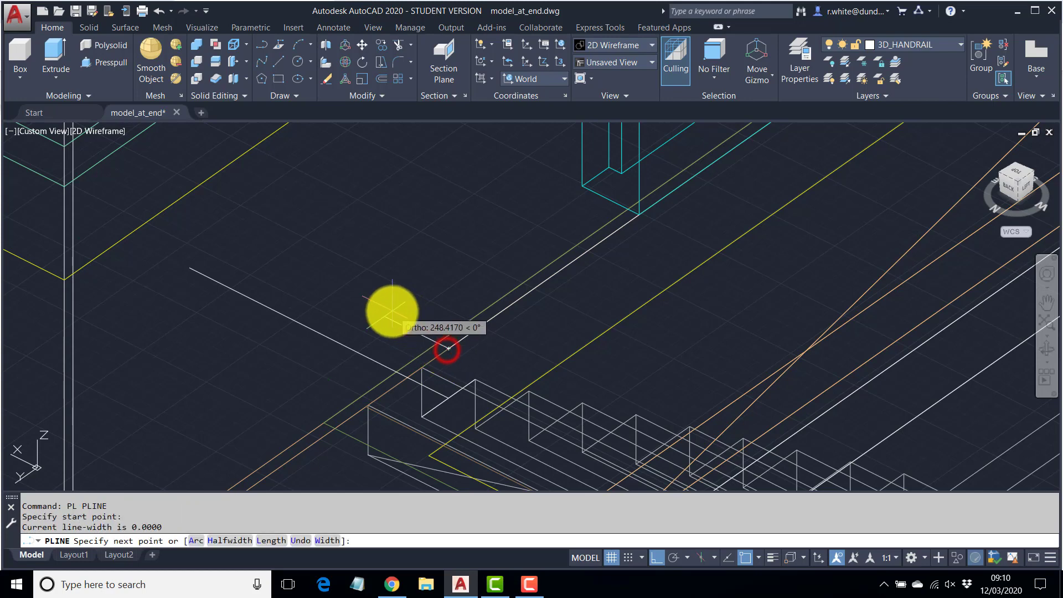
click(362, 293)
key(Return)
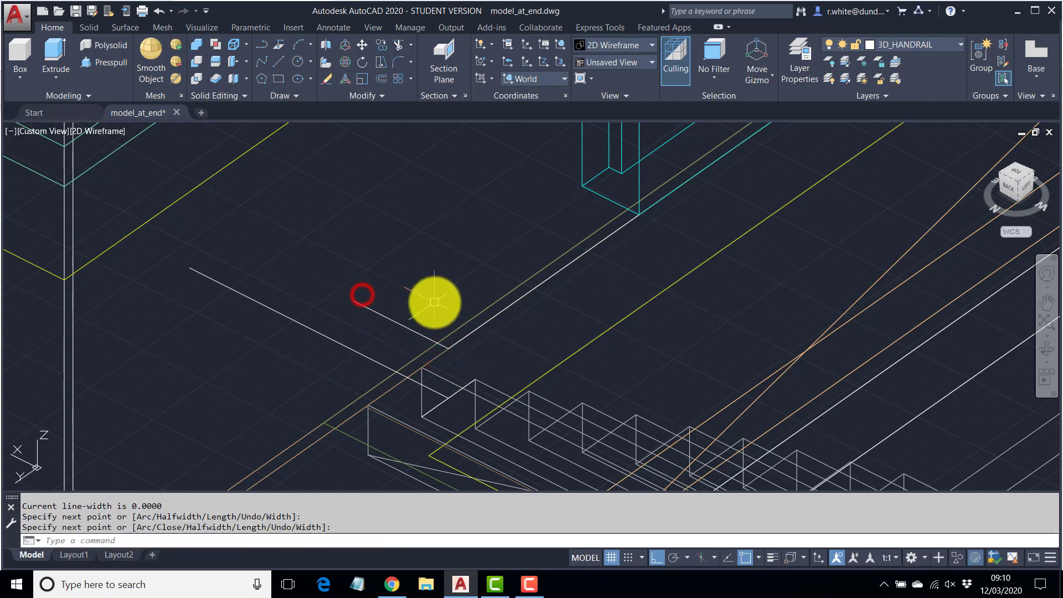
Examine the corner of the new handrail lines and compare it with the handrail in the House T stairwell photo in Chrome
scroll(451, 310, up, 3)
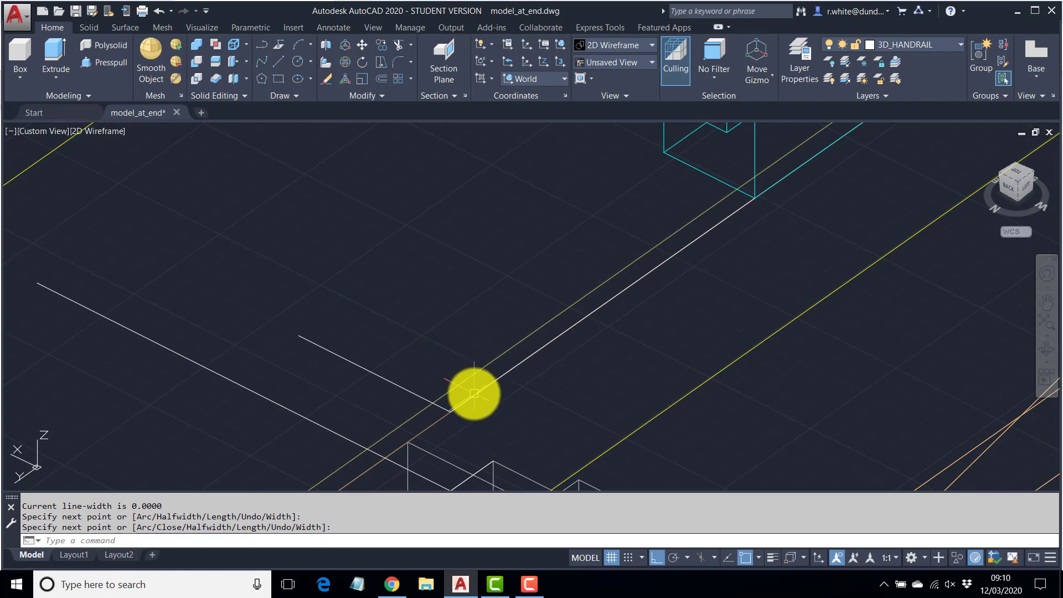
scroll(423, 404, up, 2)
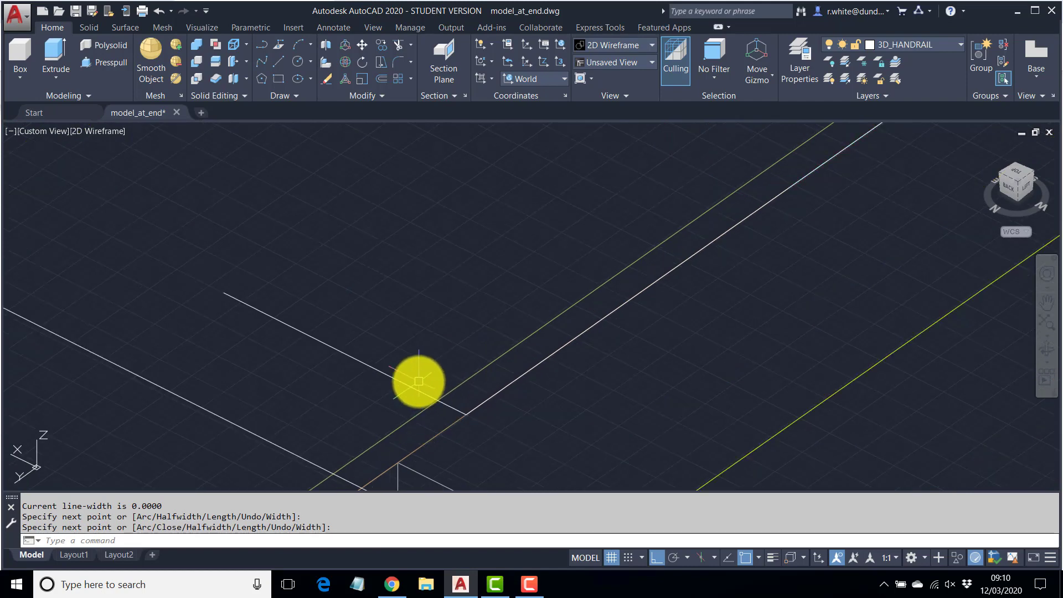
key(Escape)
key(Escape)
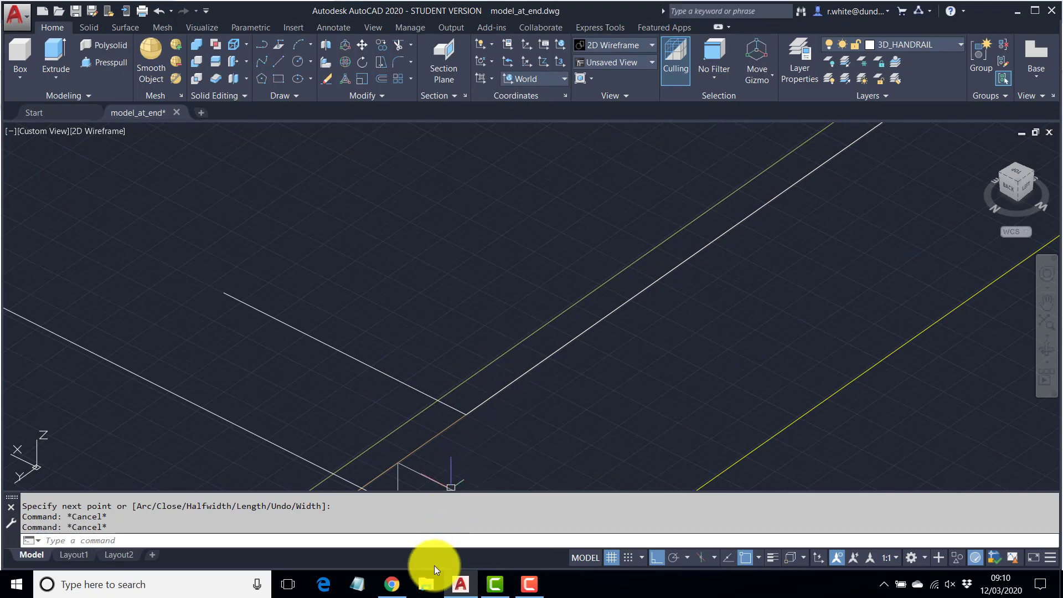
click(391, 586)
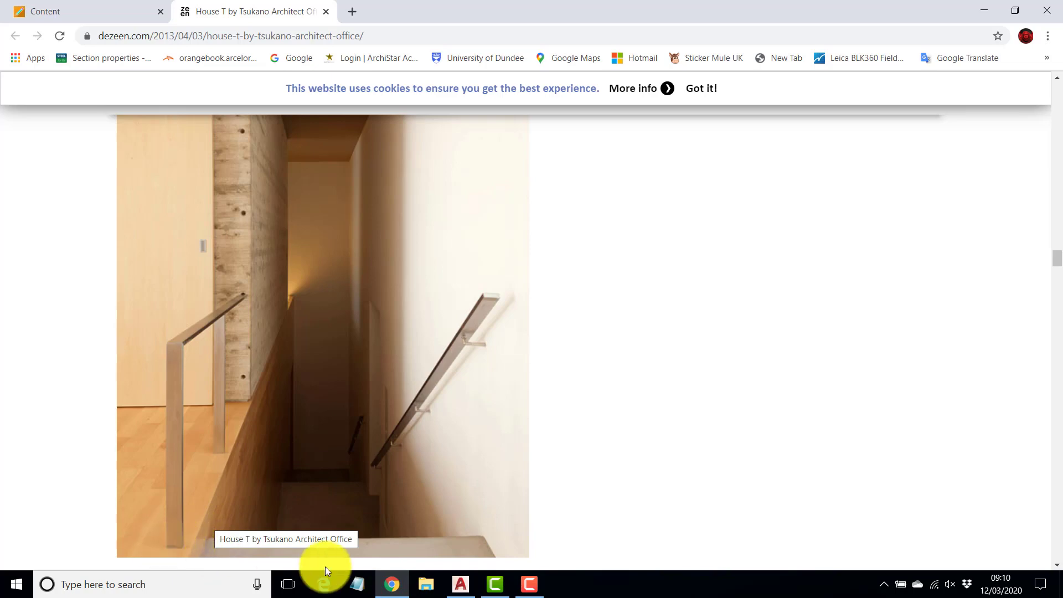
Back in AutoCAD, offset the polyline on the floor-opening edge by 30, away from the stair opening
click(461, 585)
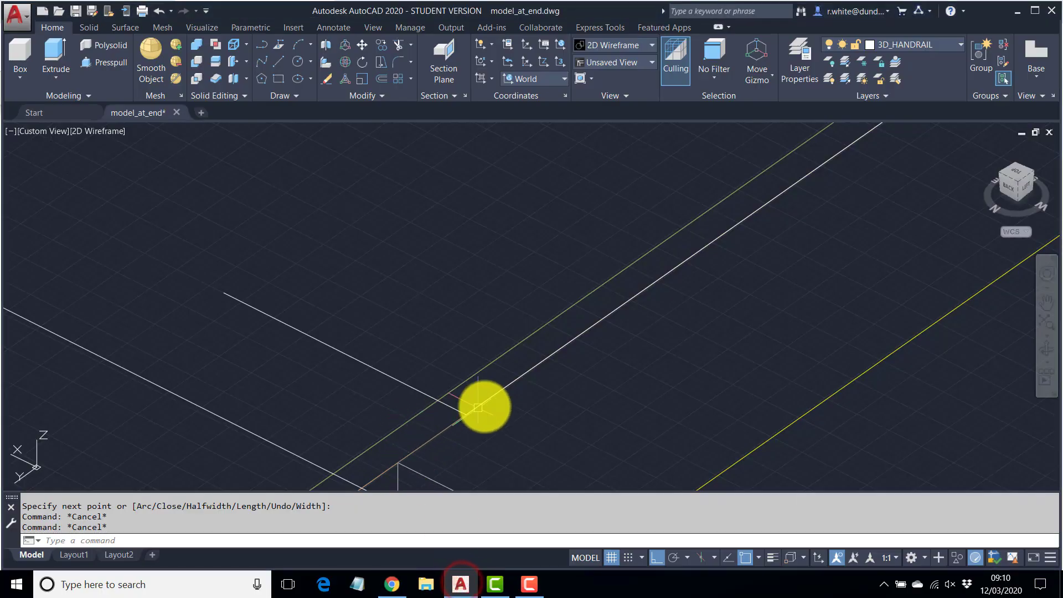
key(Return)
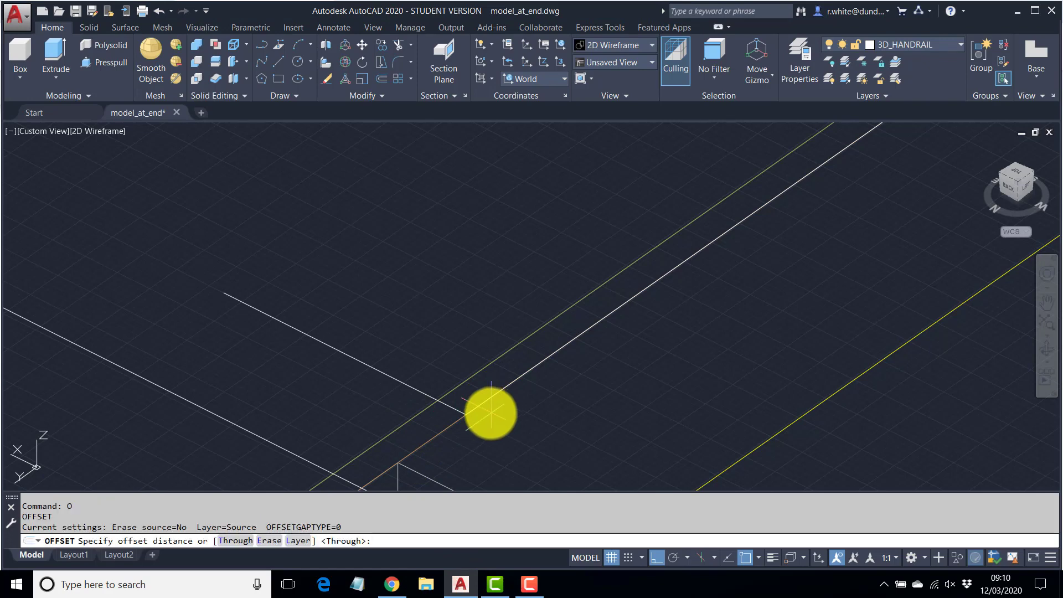
text(30)
key(Return)
click(492, 395)
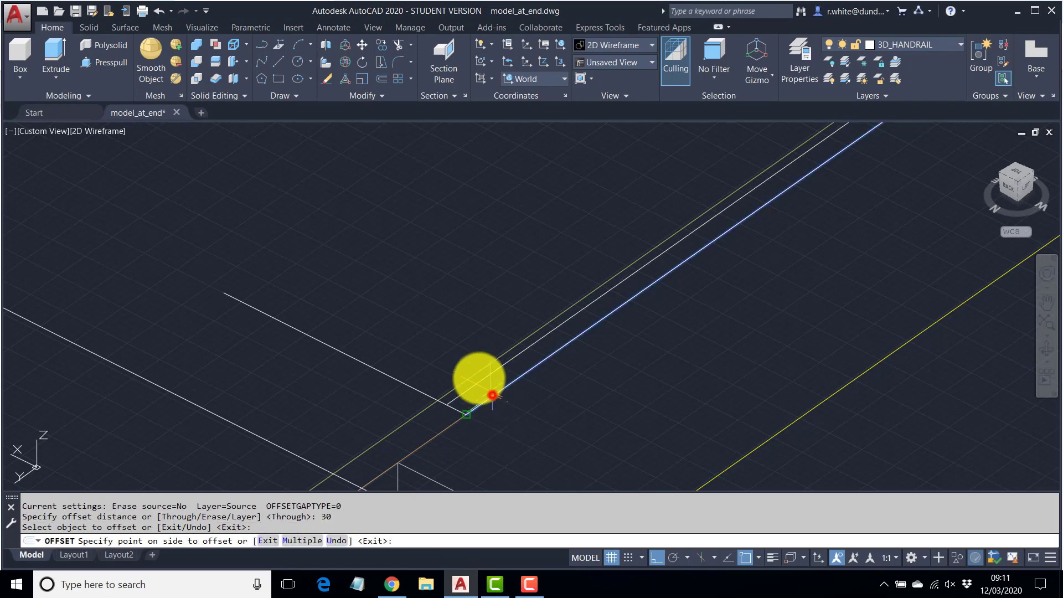
click(450, 350)
key(Return)
Offset the new parallel line by a further 60, away from the stair opening
key(Return)
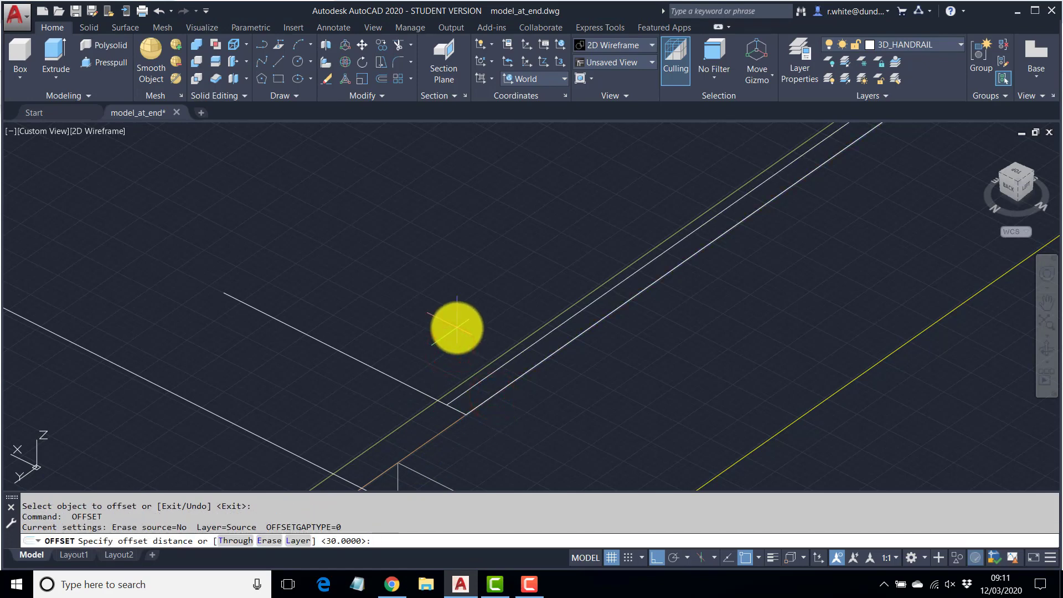
text(60)
key(Return)
click(486, 389)
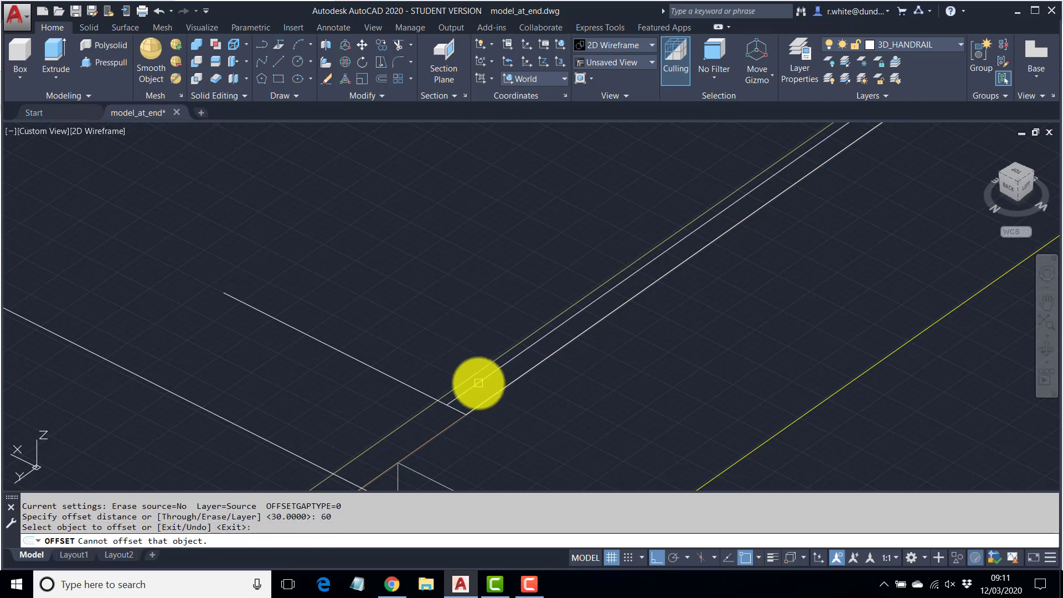
click(478, 383)
click(387, 327)
middle_drag(422, 363, 410, 296)
scroll(410, 296, up, 2)
key(Escape)
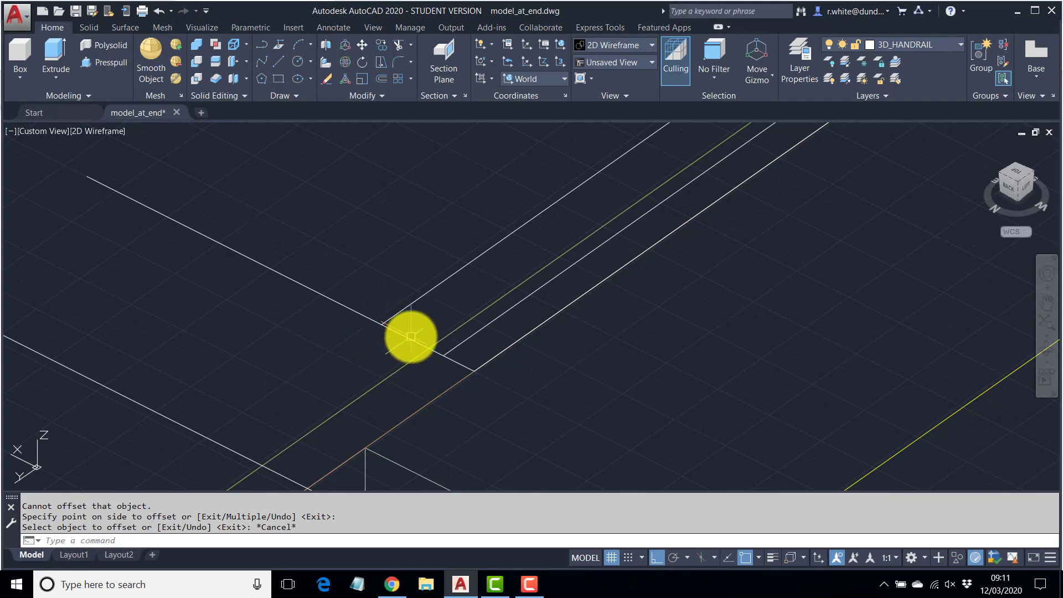
key(Escape)
key(Escape)
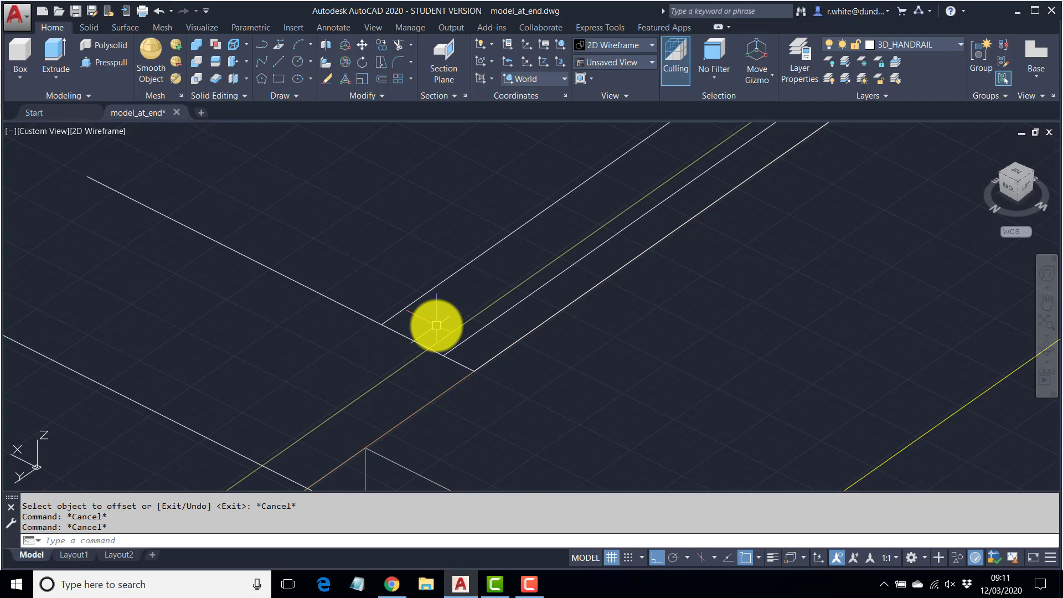
Offset the short polyline perpendicular to the floor edge by 7.5 to each side
text(o)
key(Return)
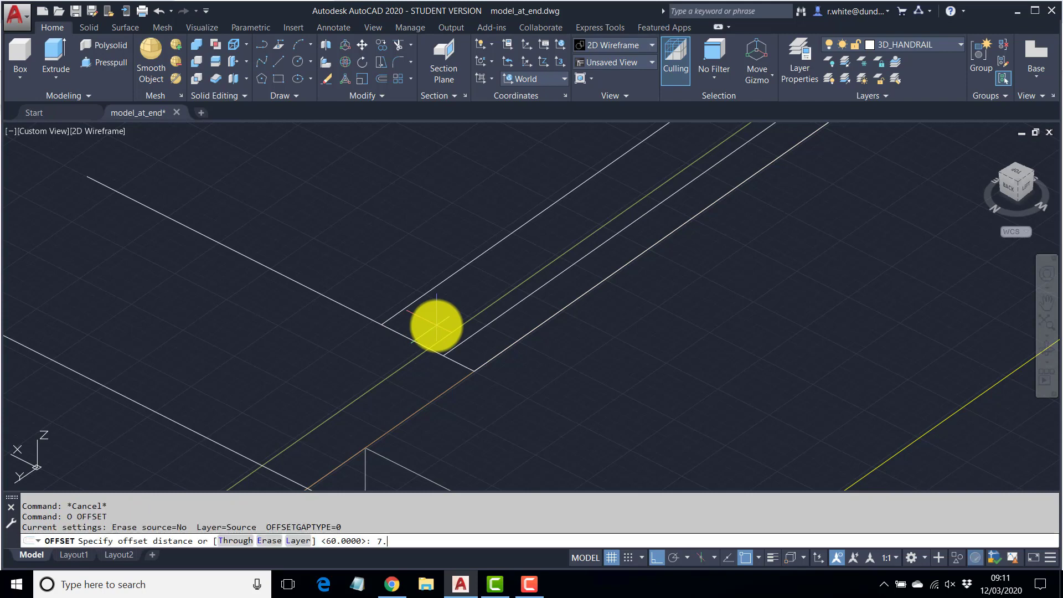
text(7.5)
key(Return)
click(403, 337)
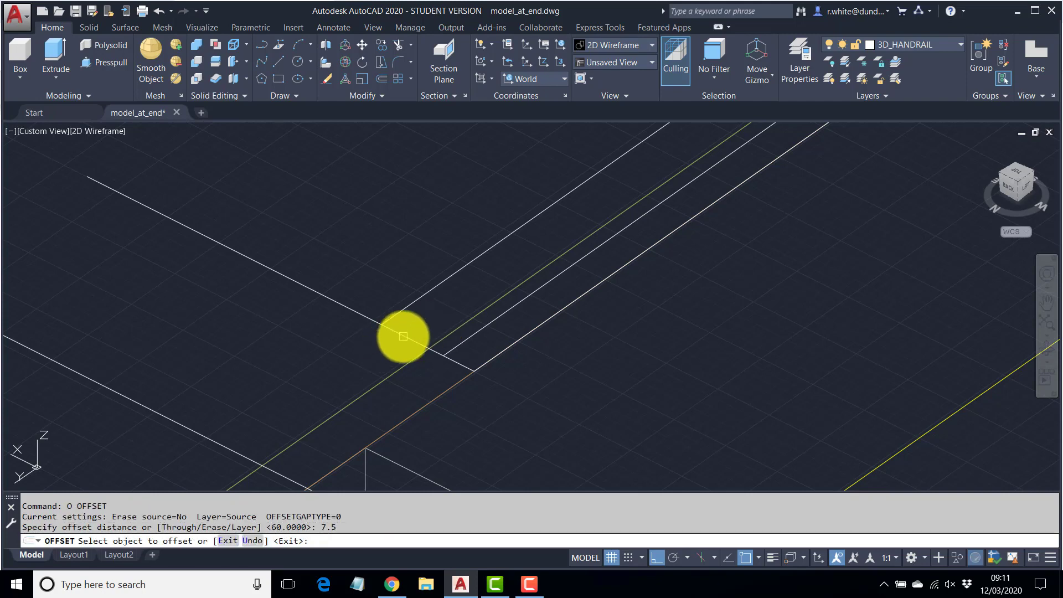
click(372, 359)
click(415, 339)
click(451, 318)
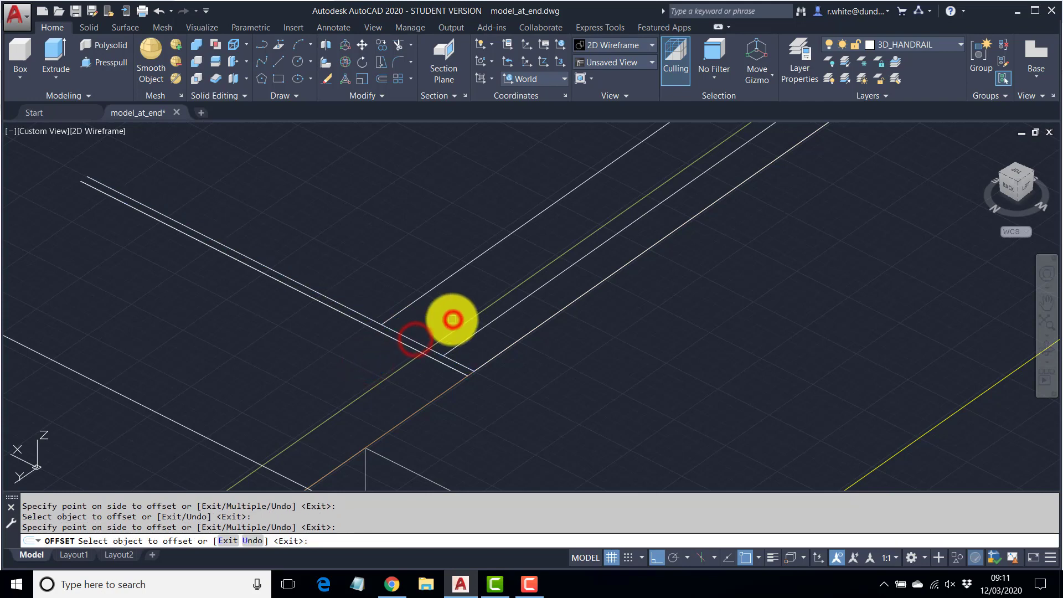
click(423, 337)
click(408, 337)
click(434, 299)
key(Escape)
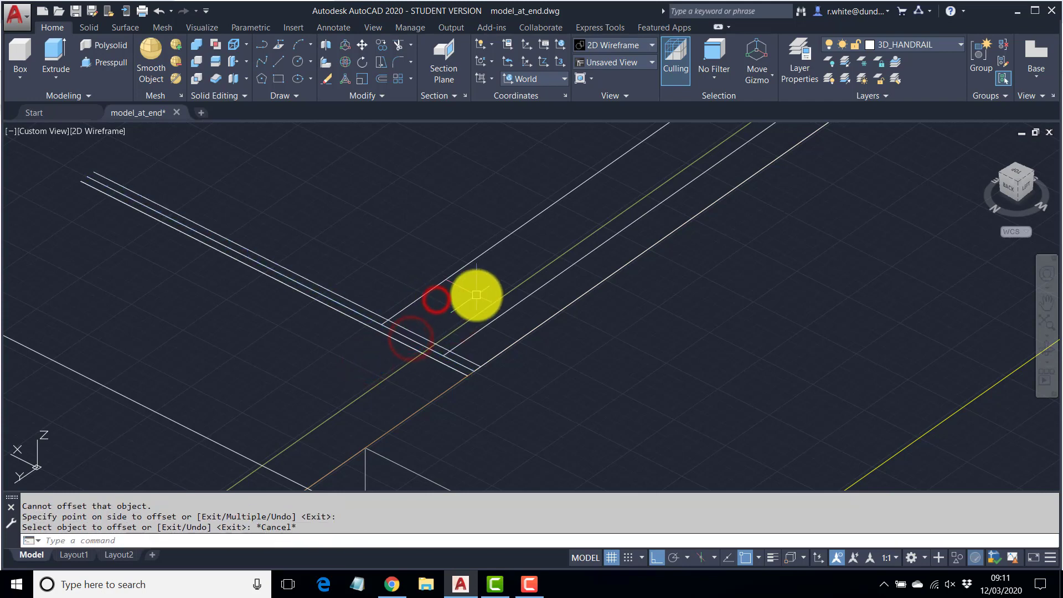
Stretch the near ends of both long offset lines past the three perpendicular lines so that they cross them
scroll(427, 329, up, 2)
click(383, 301)
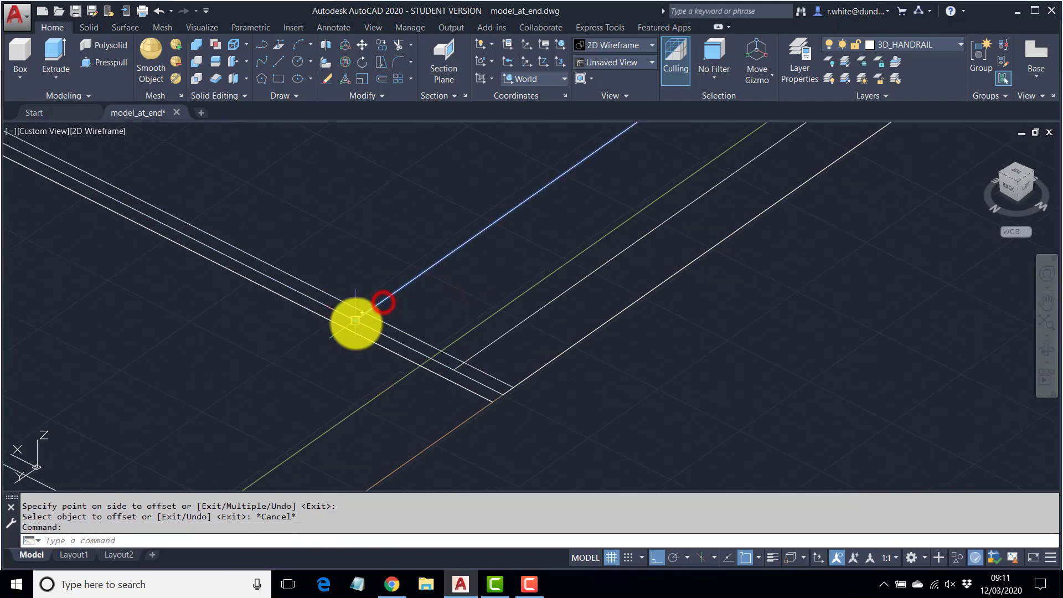
click(353, 322)
click(322, 344)
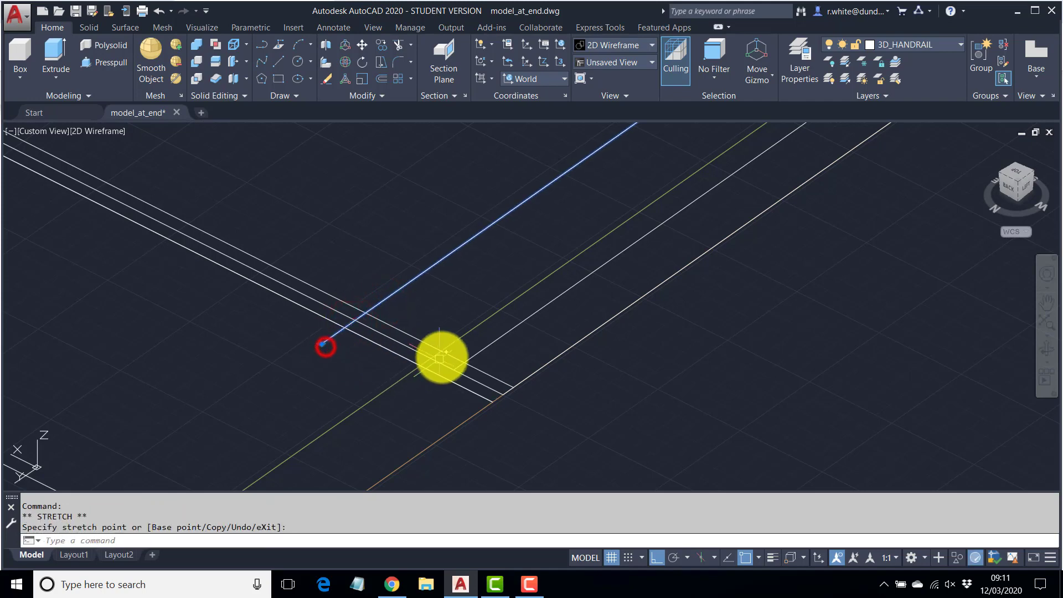
click(472, 354)
click(455, 372)
click(415, 399)
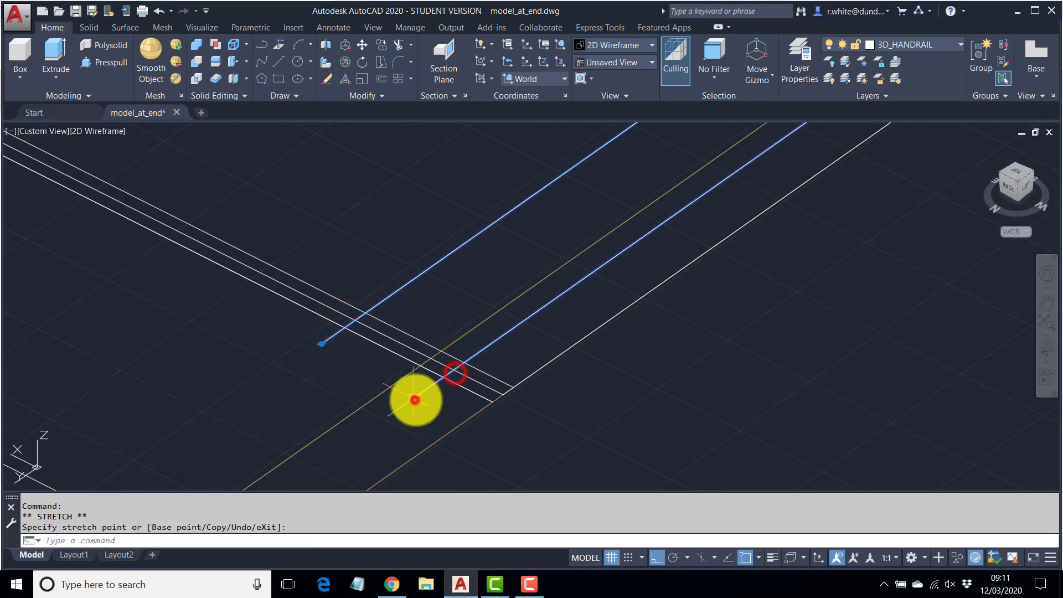
key(Escape)
key(Escape)
key(Escape)
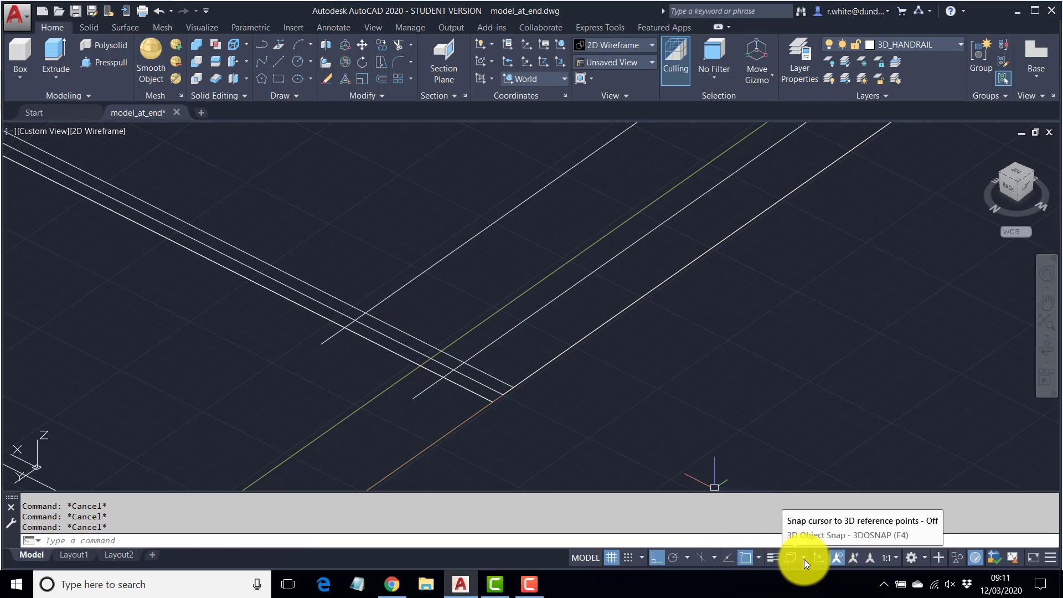
Enable the Intersection object snap and draw a rectangle between opposite crossings of the long offset lines and the outer perpendicular lines
click(757, 558)
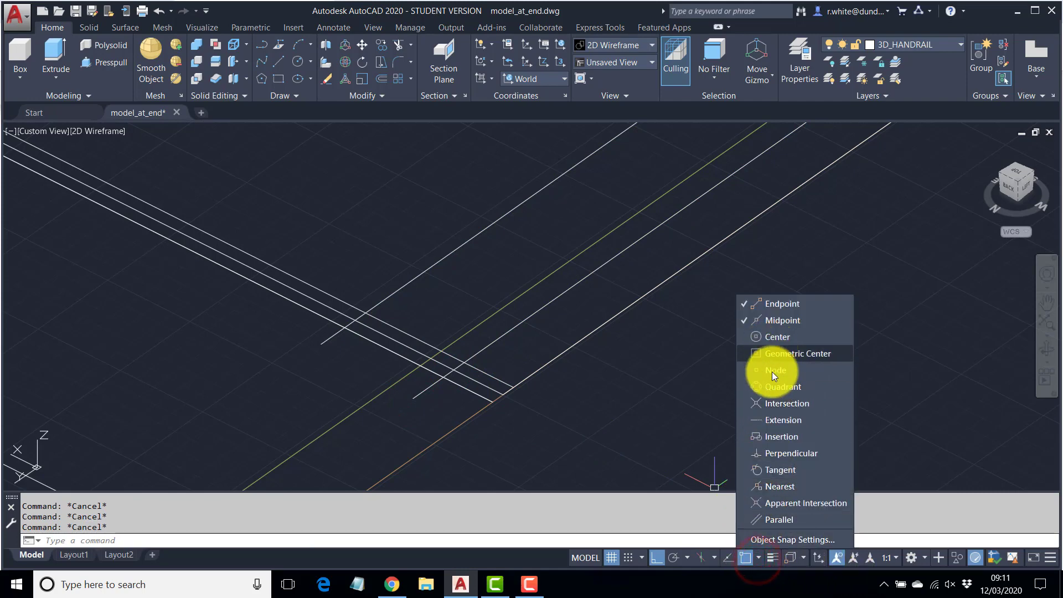
click(777, 403)
click(442, 285)
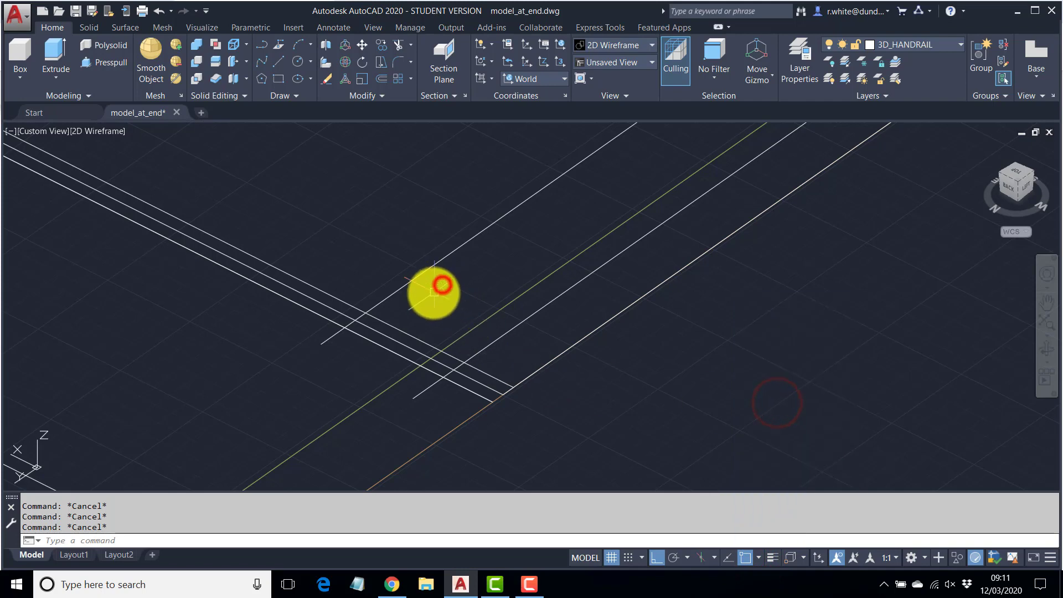
text(rec)
key(Return)
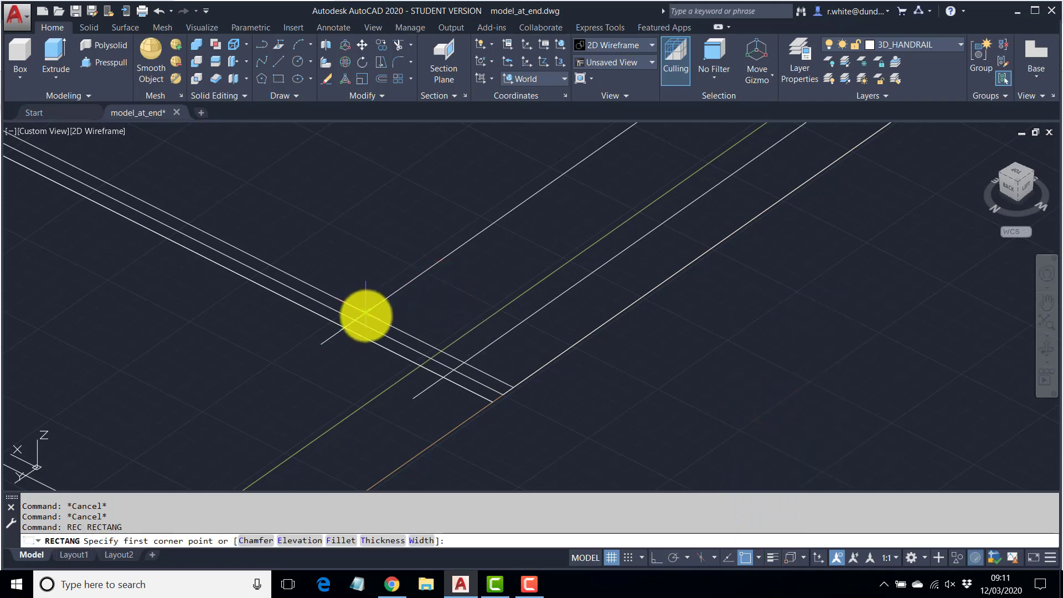
click(366, 315)
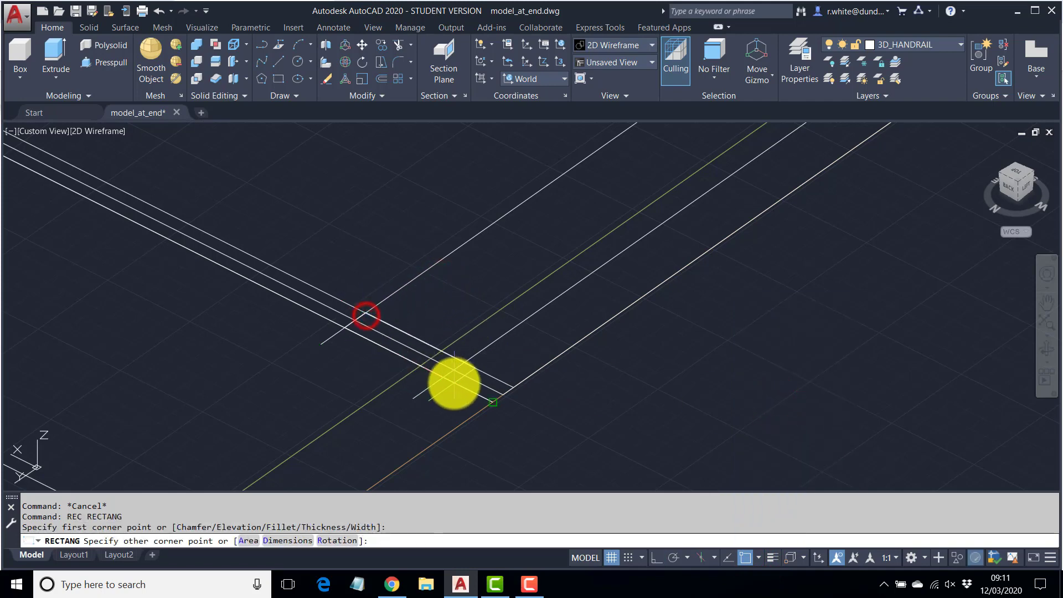
key(Escape)
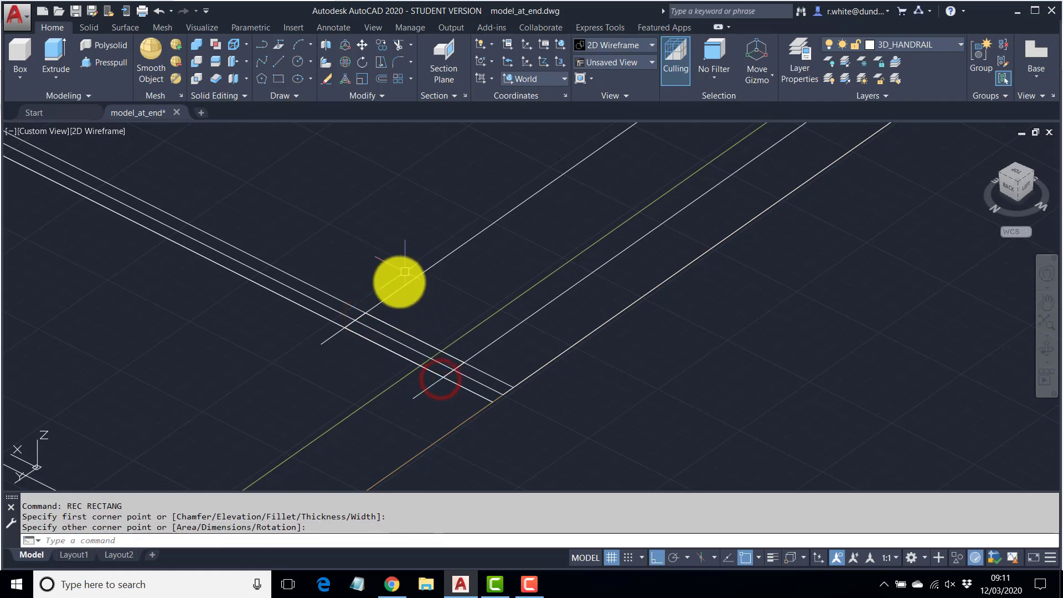
key(Escape)
key(Escape)
Erase the perpendicular construction lines around the rectangle and the original polyline on the floor-opening edge
click(301, 265)
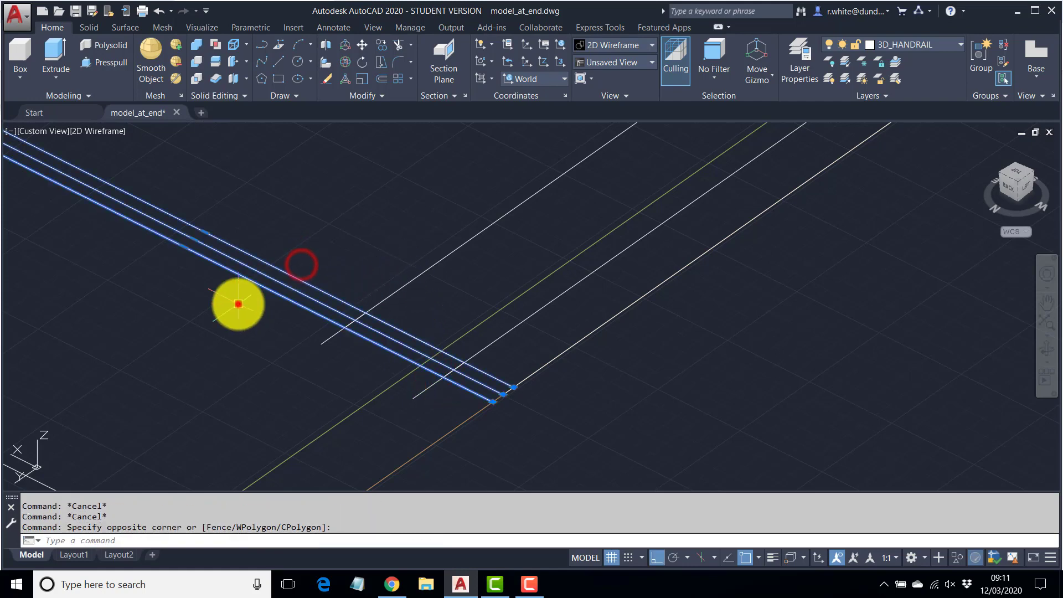
click(238, 304)
key(Delete)
scroll(260, 310, down, 2)
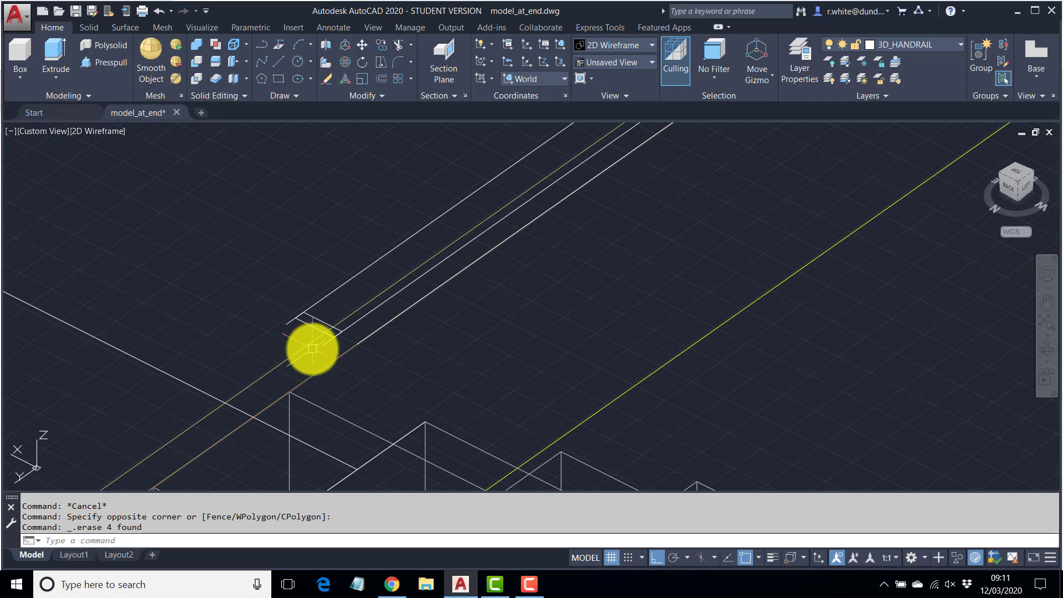
click(383, 328)
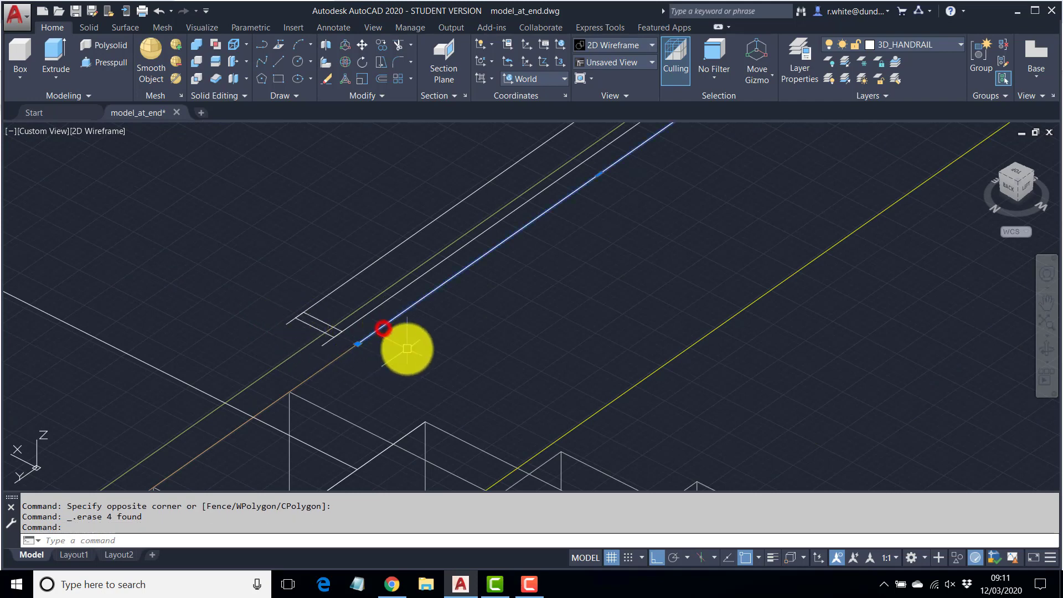
key(Delete)
Erase the two leftover guide lines at the stair: the one across the tread and the long one meeting it
middle_drag(405, 381, 394, 343)
click(392, 345)
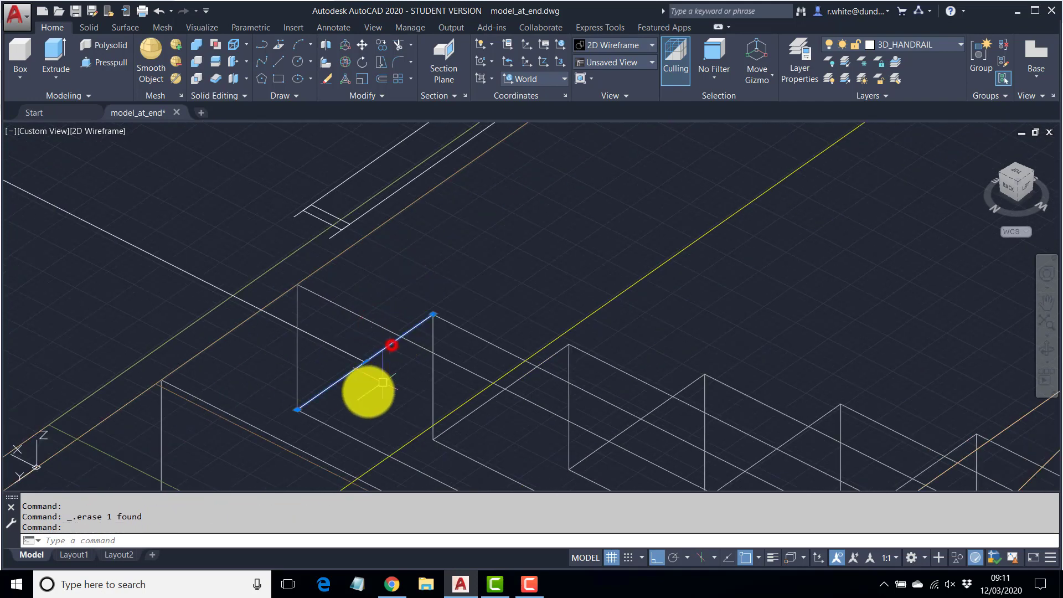
click(337, 349)
key(Delete)
Compare the post rectangle and its guide lines with the handrail in Chrome's House T stairwell photo, then return to AutoCAD
scroll(381, 263, down, 2)
middle_drag(443, 232, 343, 360)
scroll(285, 364, up, 2)
middle_drag(281, 390, 270, 362)
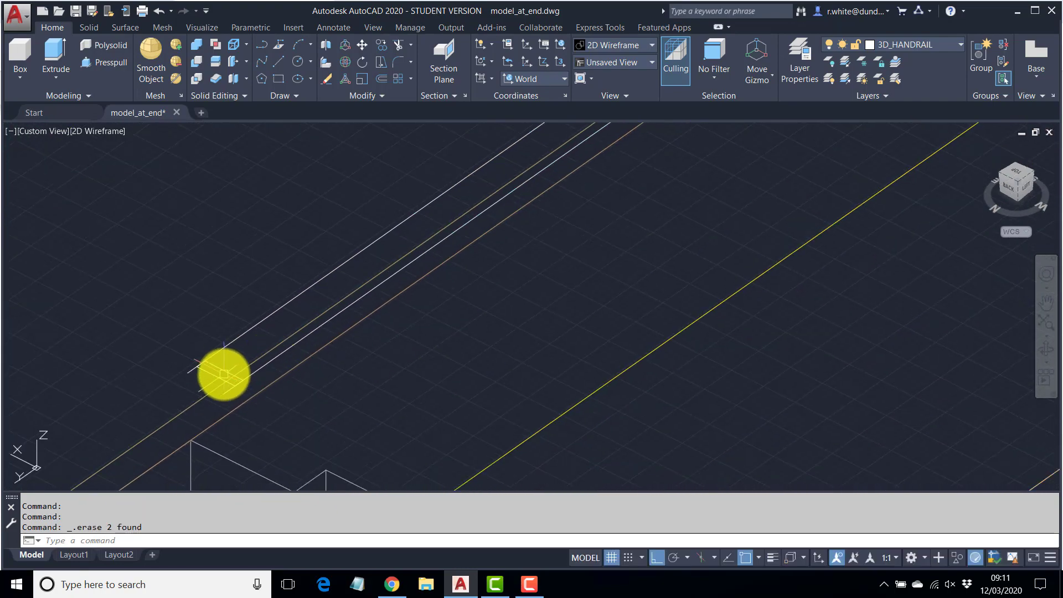
click(389, 582)
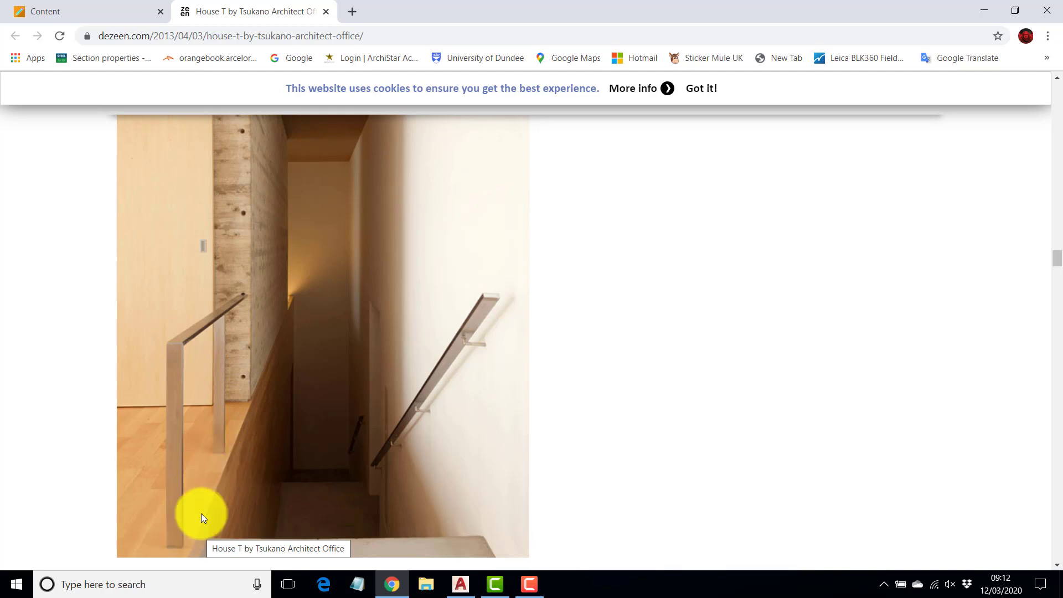
click(460, 584)
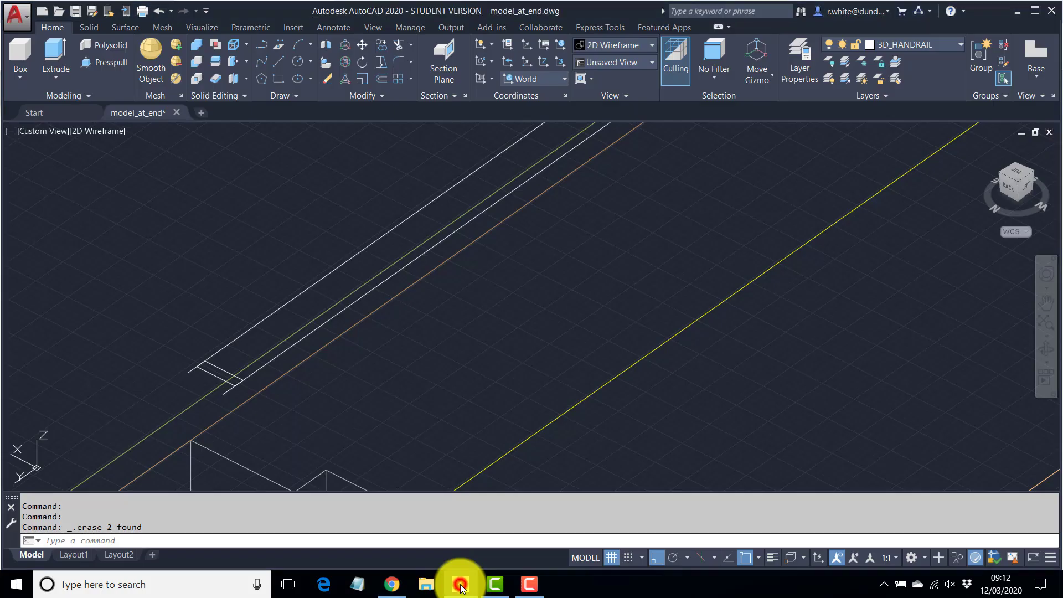
scroll(426, 387, down, 3)
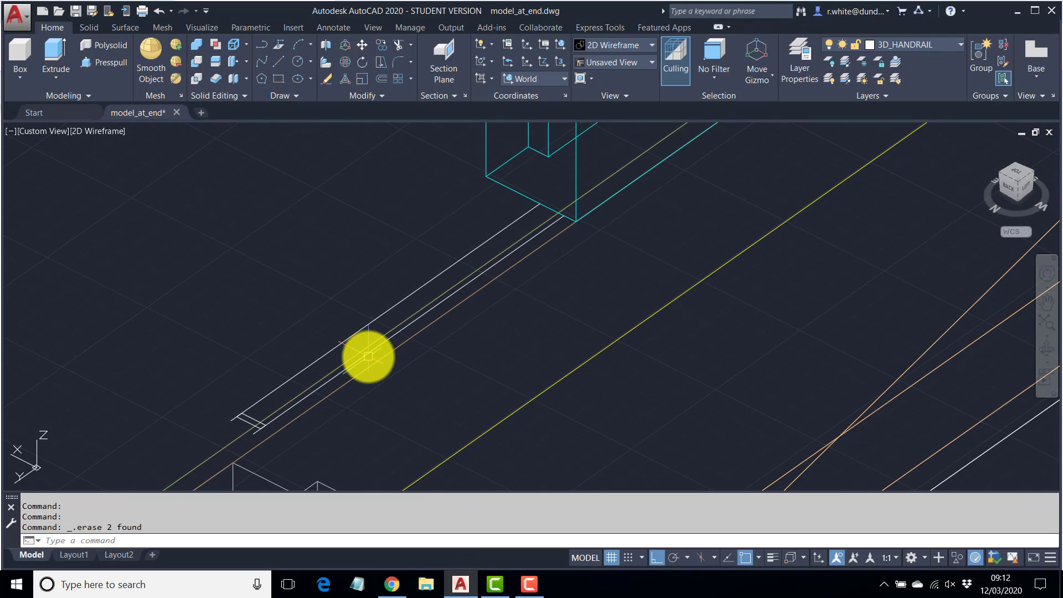
scroll(267, 433, up, 1)
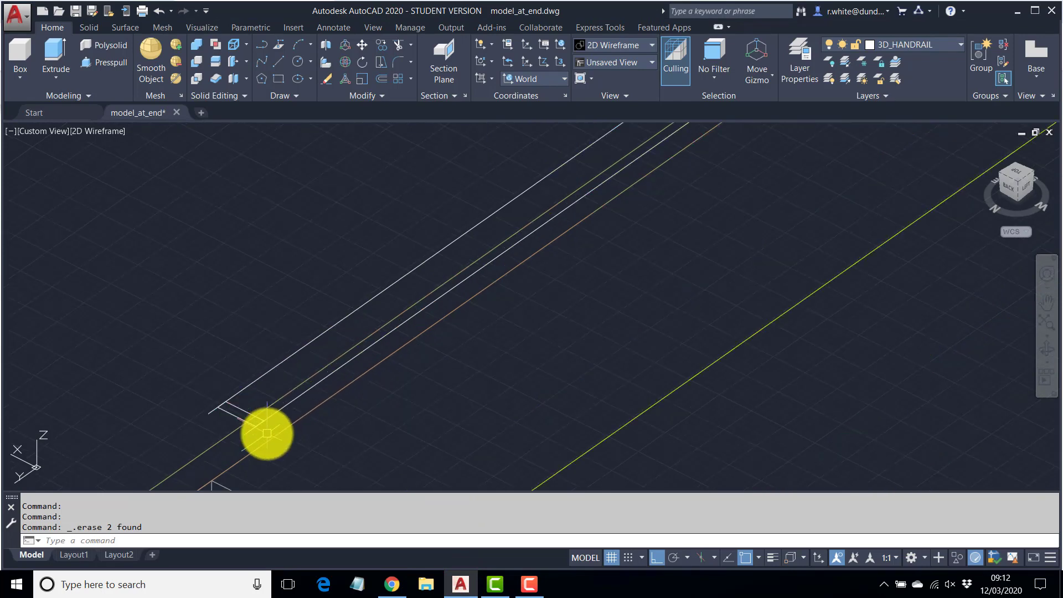
scroll(266, 432, down, 1)
scroll(261, 427, up, 3)
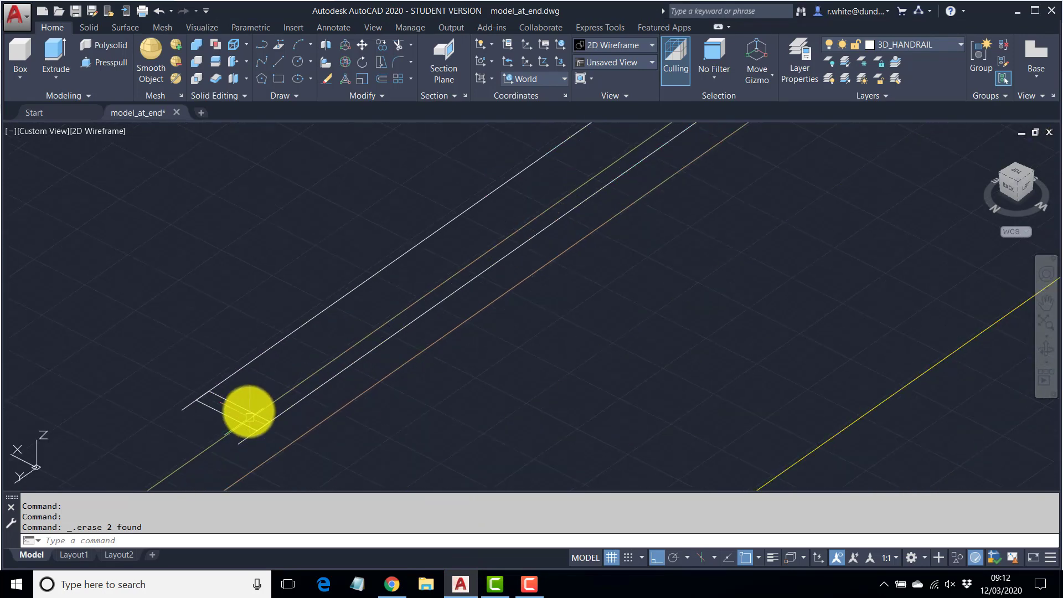
scroll(252, 404, down, 3)
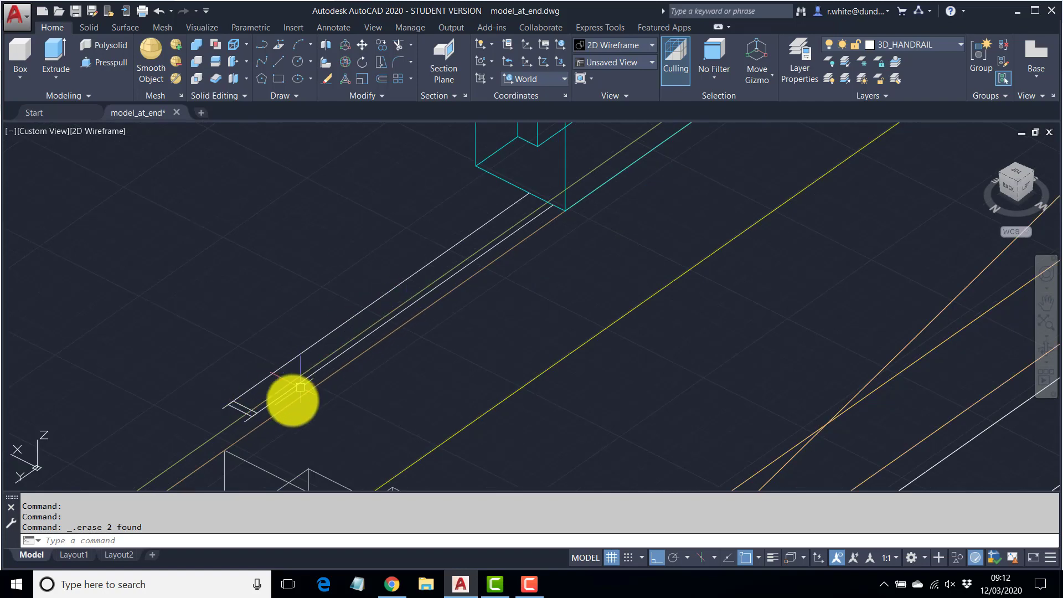
scroll(249, 413, up, 3)
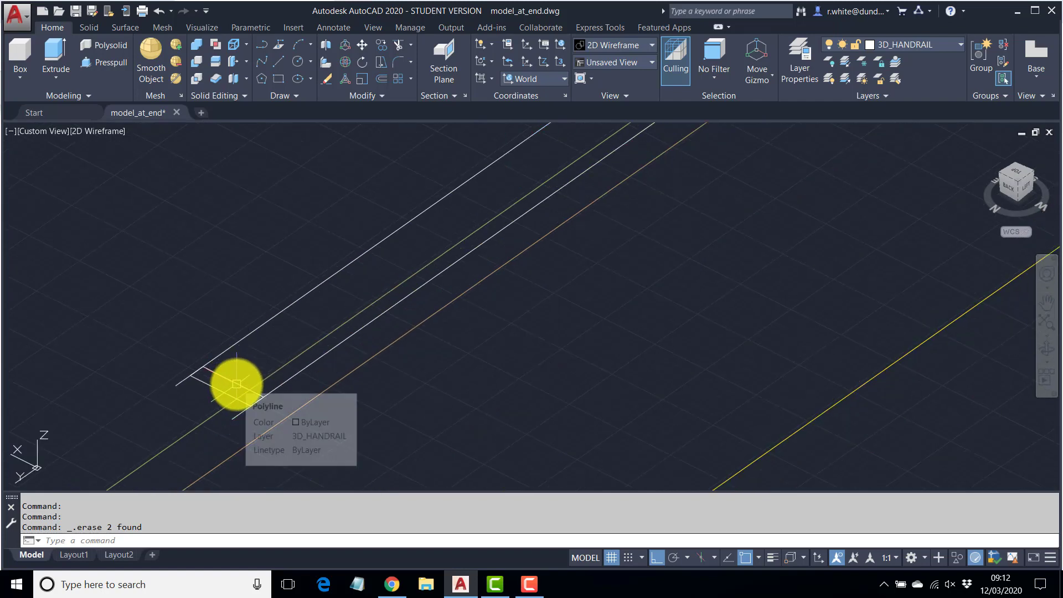
Copy the post rectangle along the guide lines towards the cyan frame, so the copy sits directly against the original
click(381, 46)
click(228, 379)
key(Return)
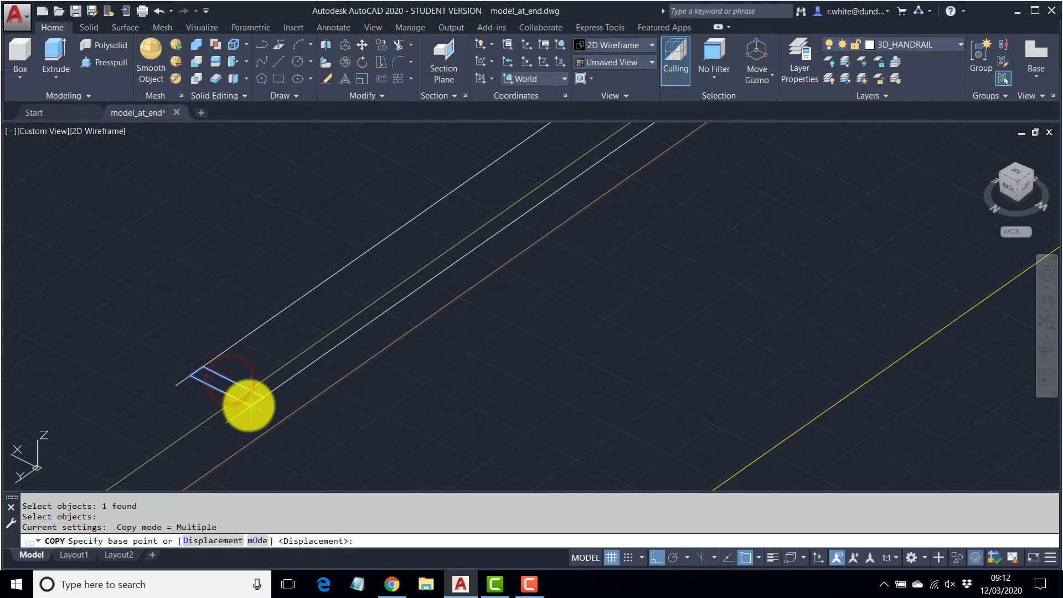
click(248, 405)
click(267, 390)
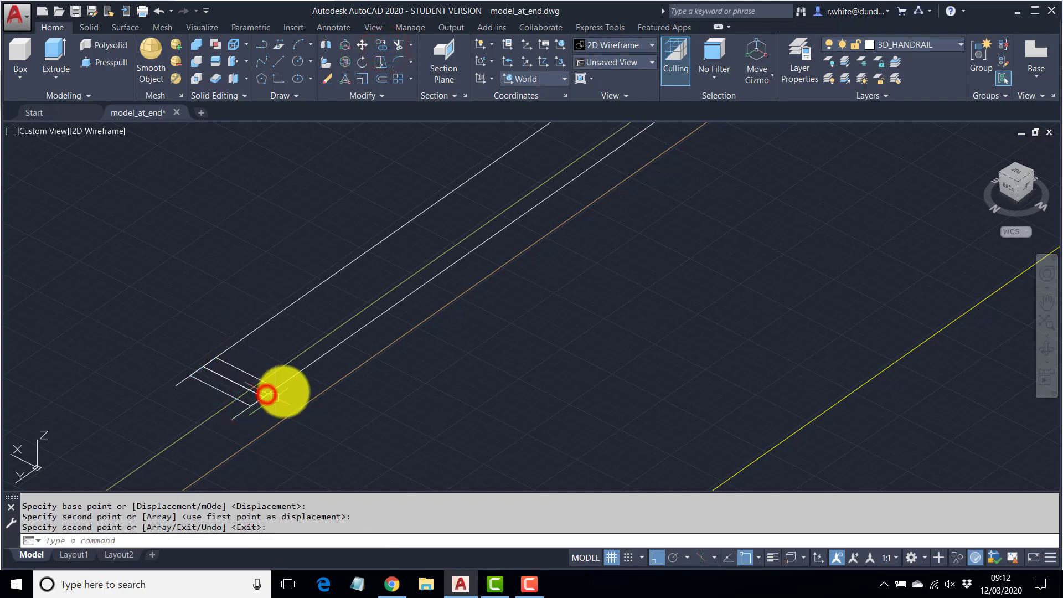
key(Escape)
key(Escape)
Shorten the guide line nearest the floor-opening edge so that it starts at the copied post rectangle's corner
click(298, 374)
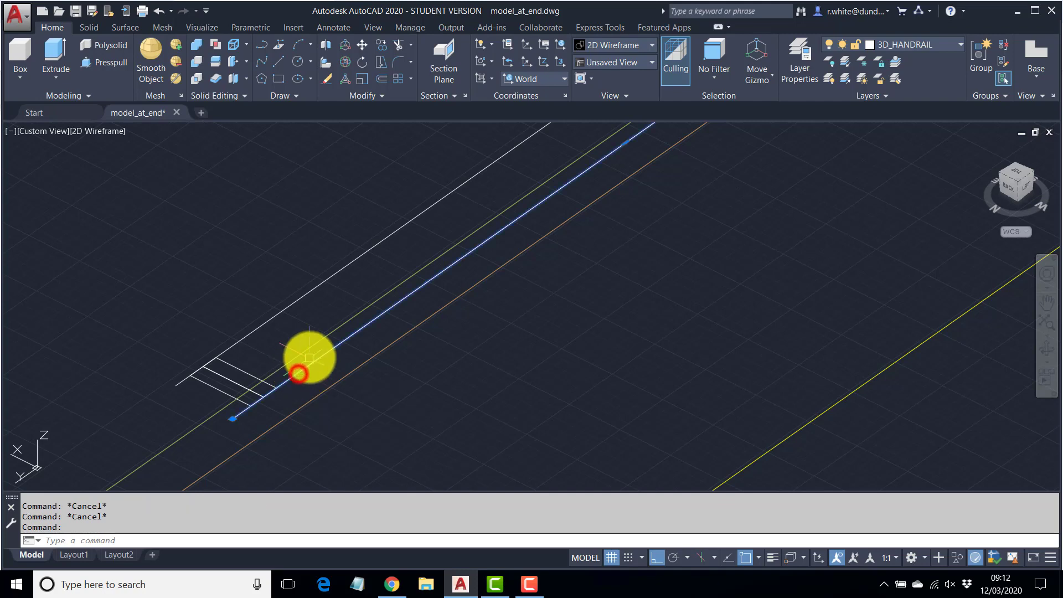
click(232, 419)
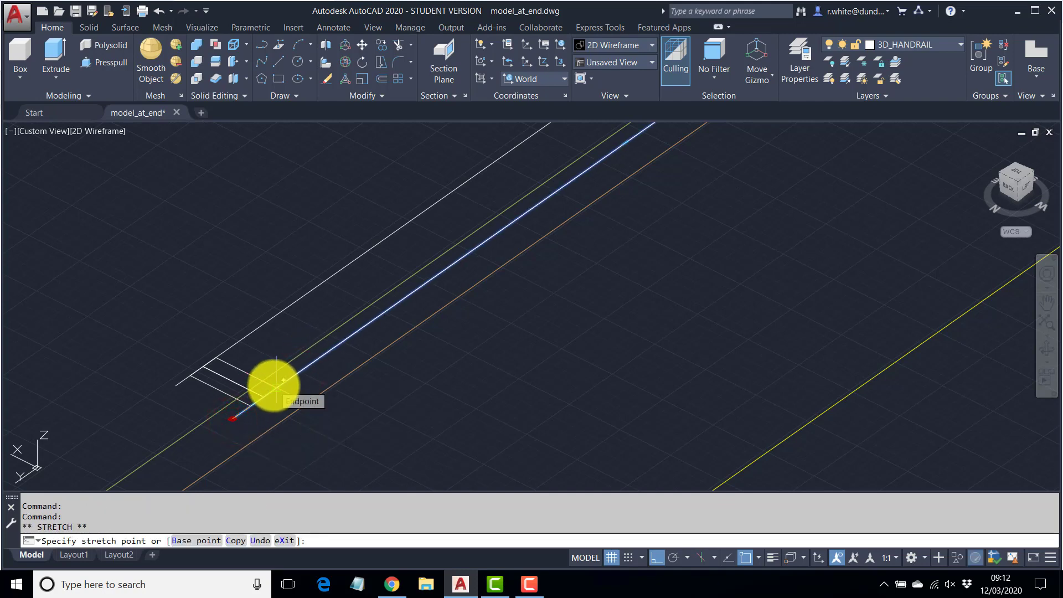
key(Escape)
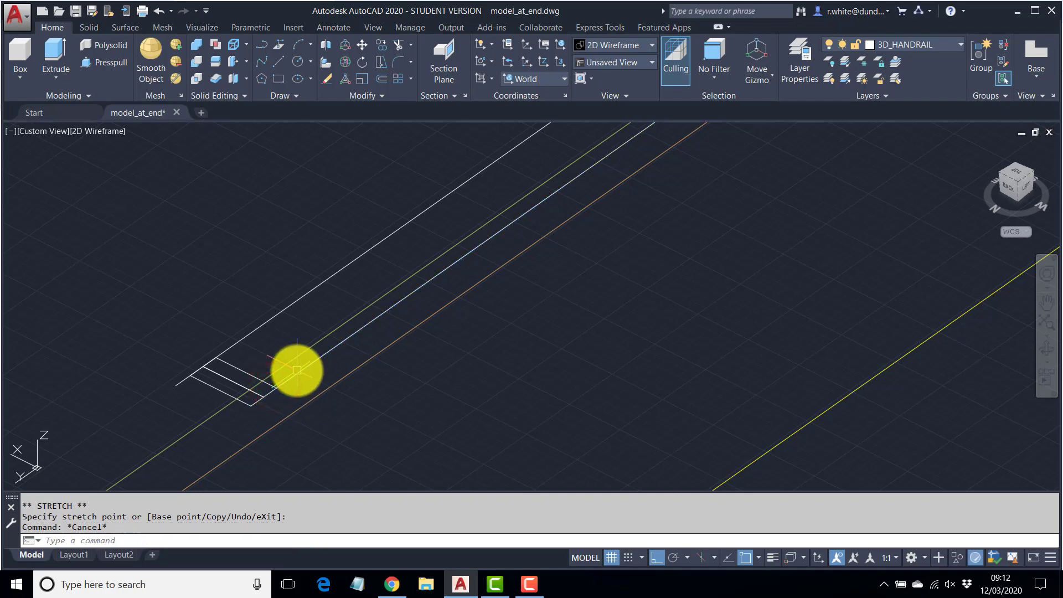
key(Escape)
scroll(308, 366, down, 1)
scroll(308, 366, up, 1)
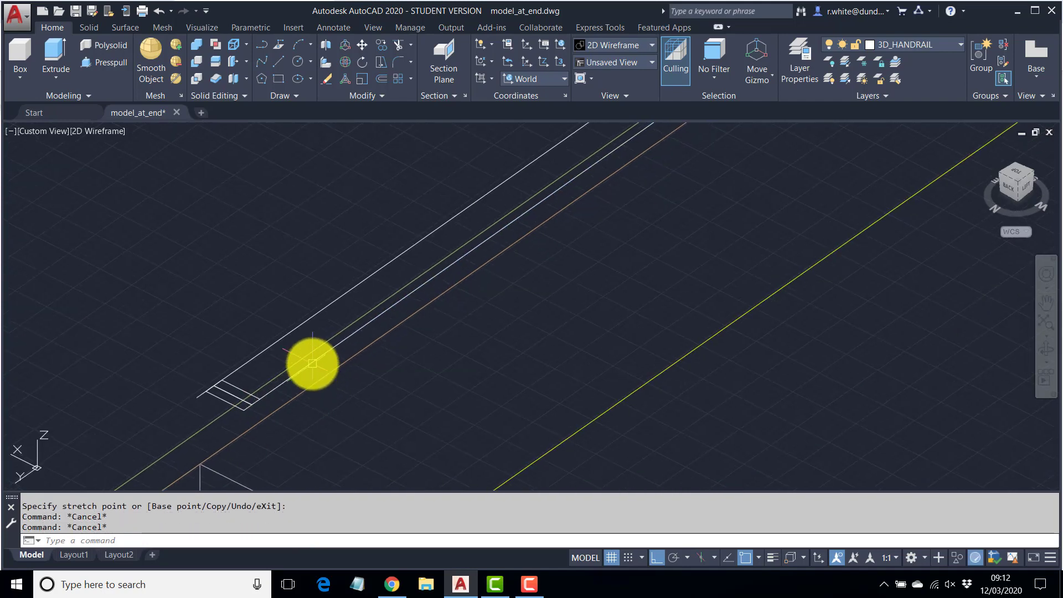
click(311, 362)
scroll(292, 380, down, 2)
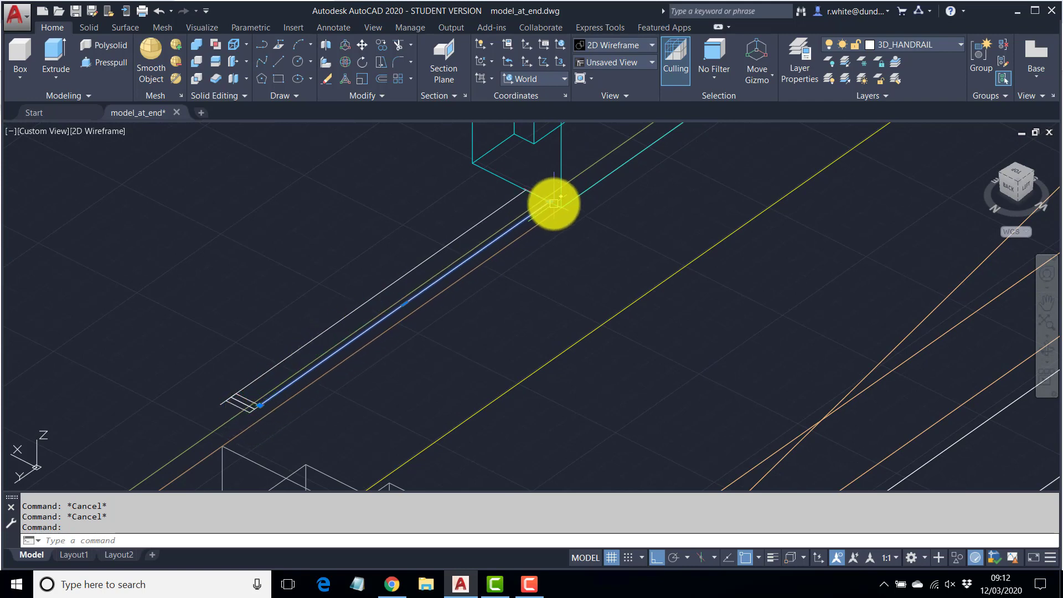
scroll(232, 400, up, 4)
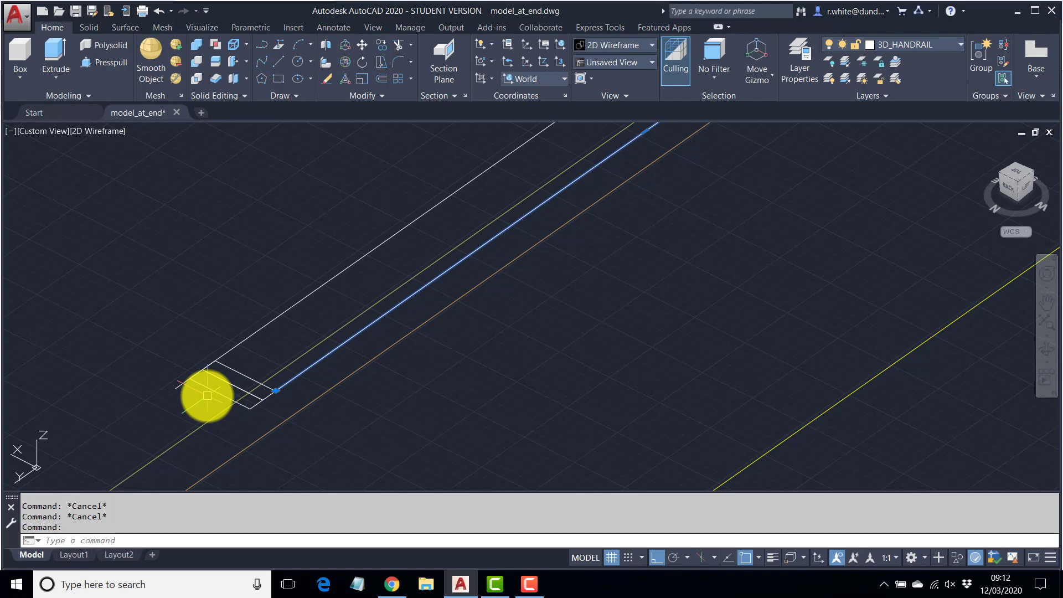
key(Escape)
Divide the shortened guide line into 2 segments with DIVIDE
scroll(336, 363, down, 1)
middle_drag(392, 327, 352, 377)
middle_drag(493, 266, 476, 295)
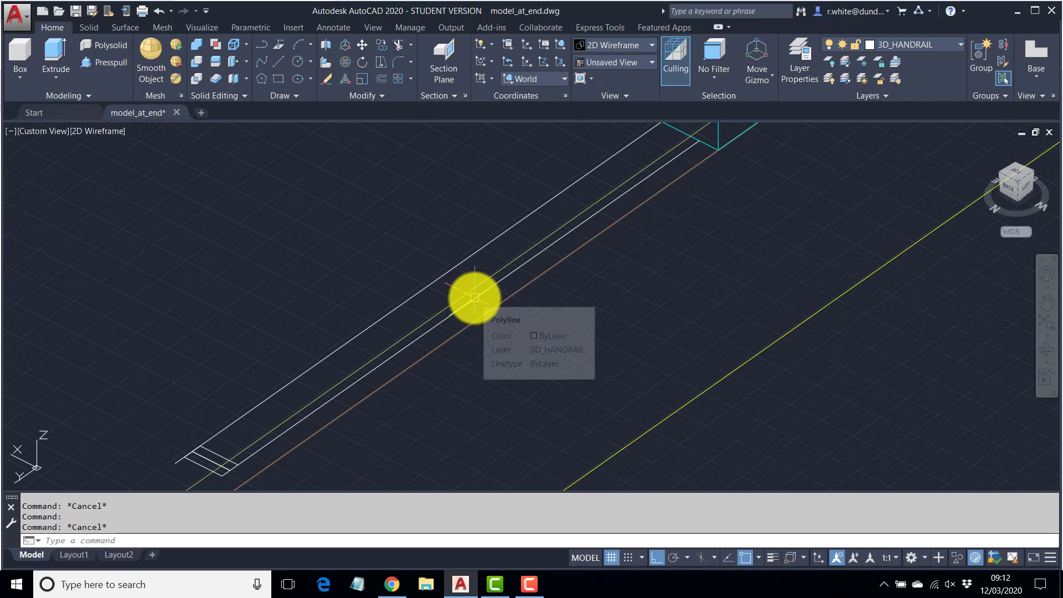
text(DIV)
key(Return)
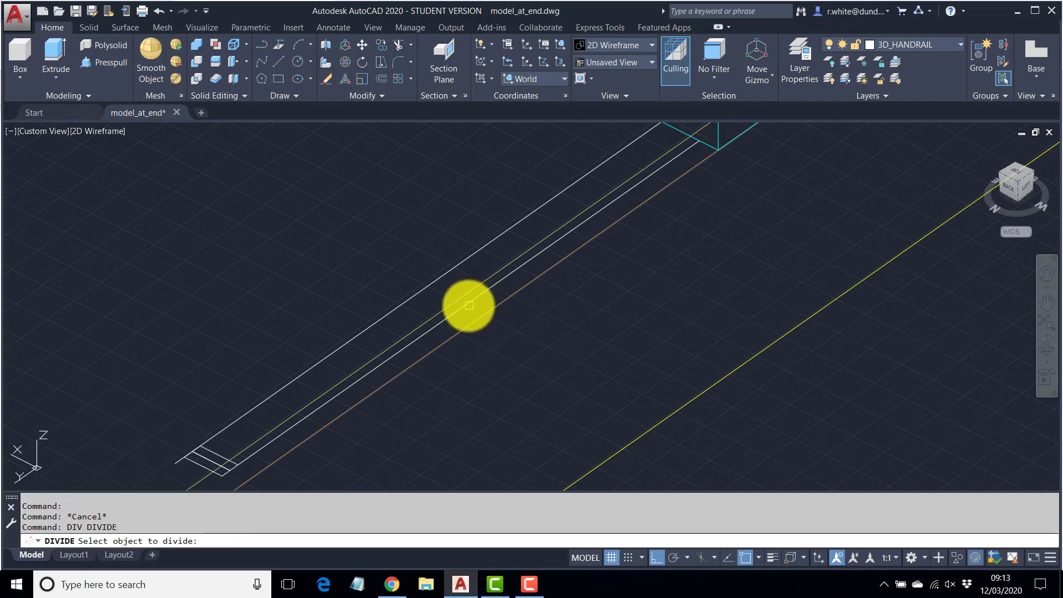
click(469, 304)
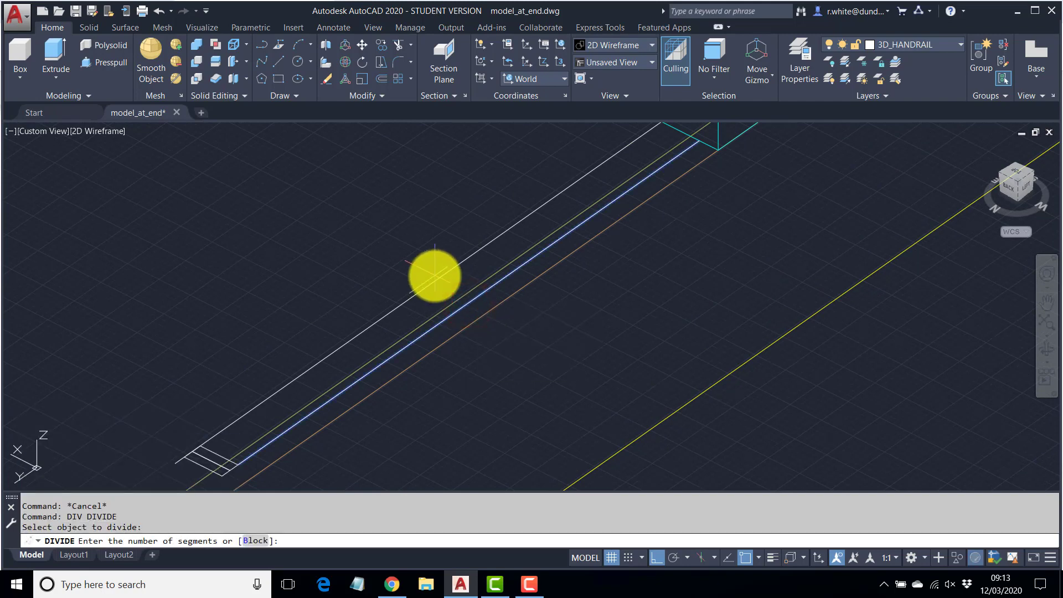
key(Return)
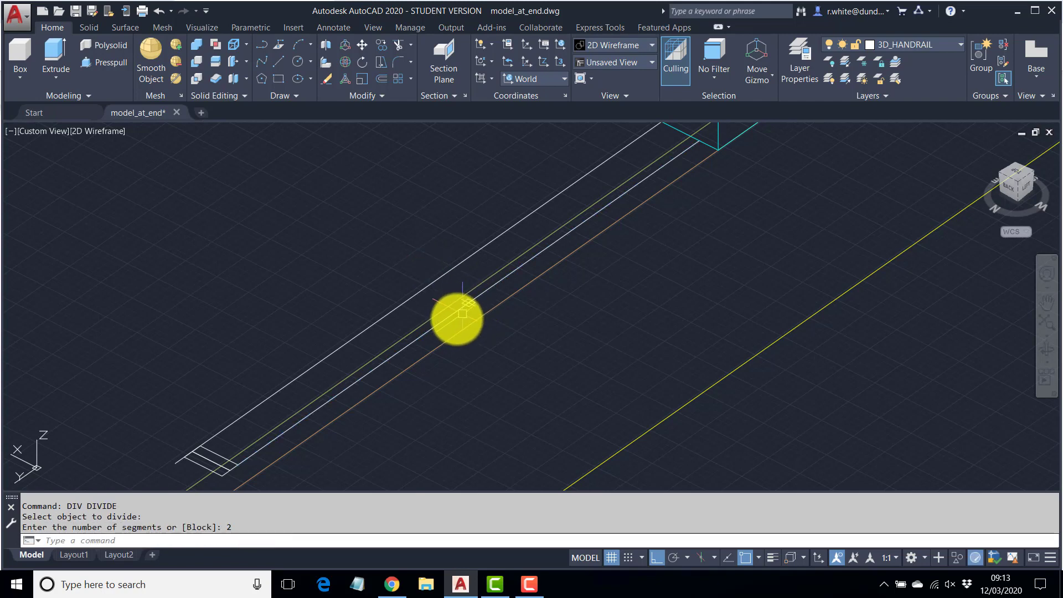
Enable the Node object snap and move the copied post rectangle by its corner to the guide line's division point
middle_drag(456, 315, 506, 256)
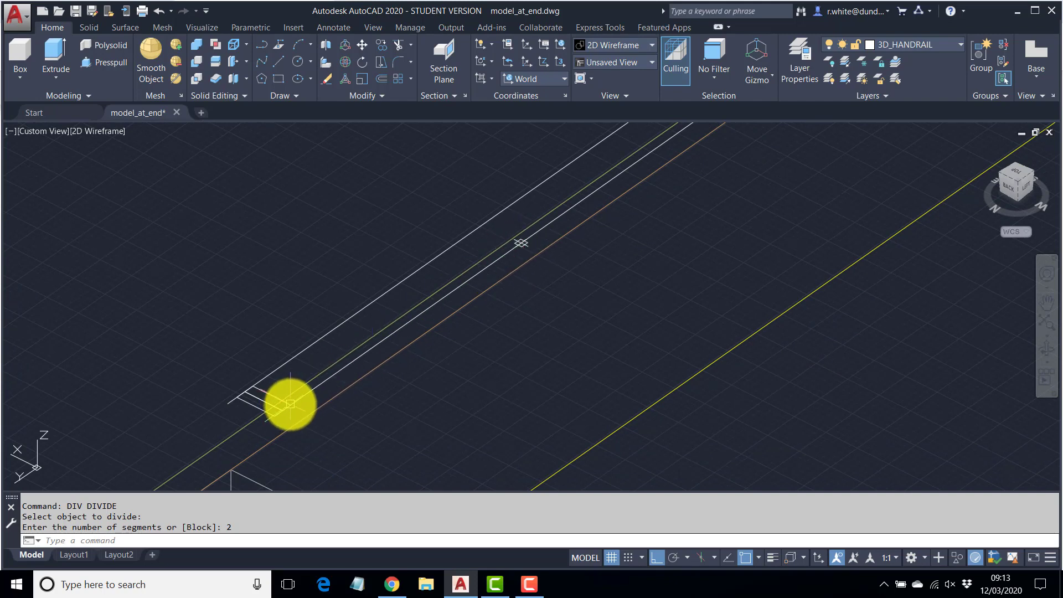
click(362, 44)
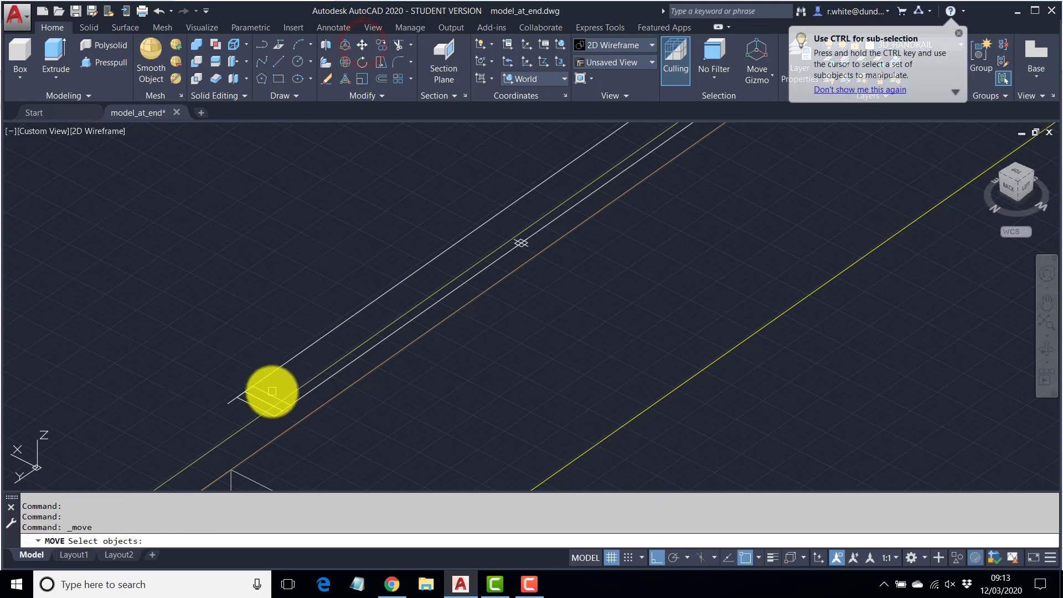
click(272, 391)
key(Return)
scroll(288, 404, up, 3)
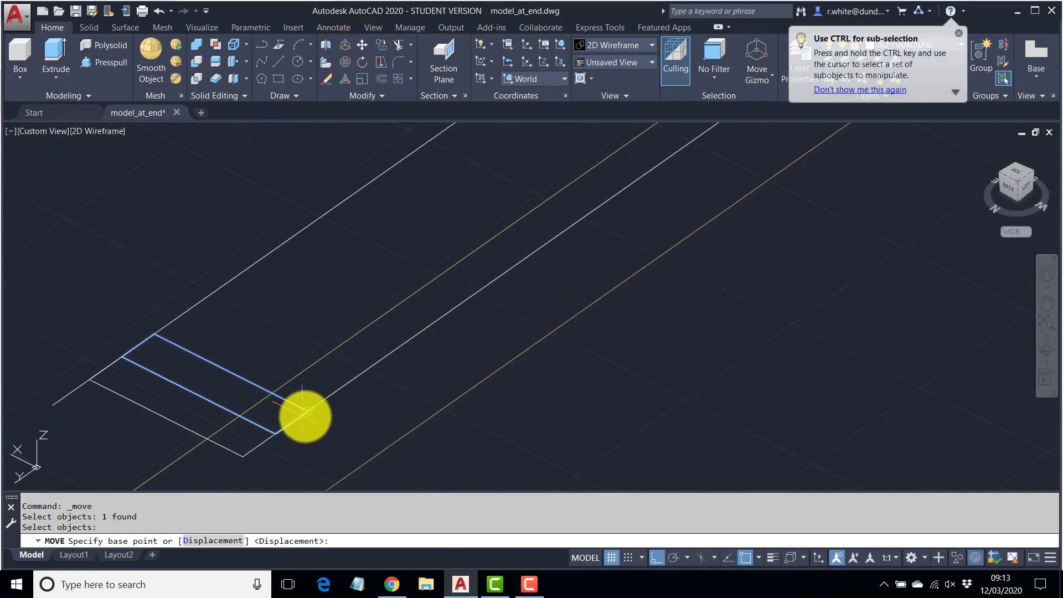
click(307, 410)
scroll(327, 399, down, 2)
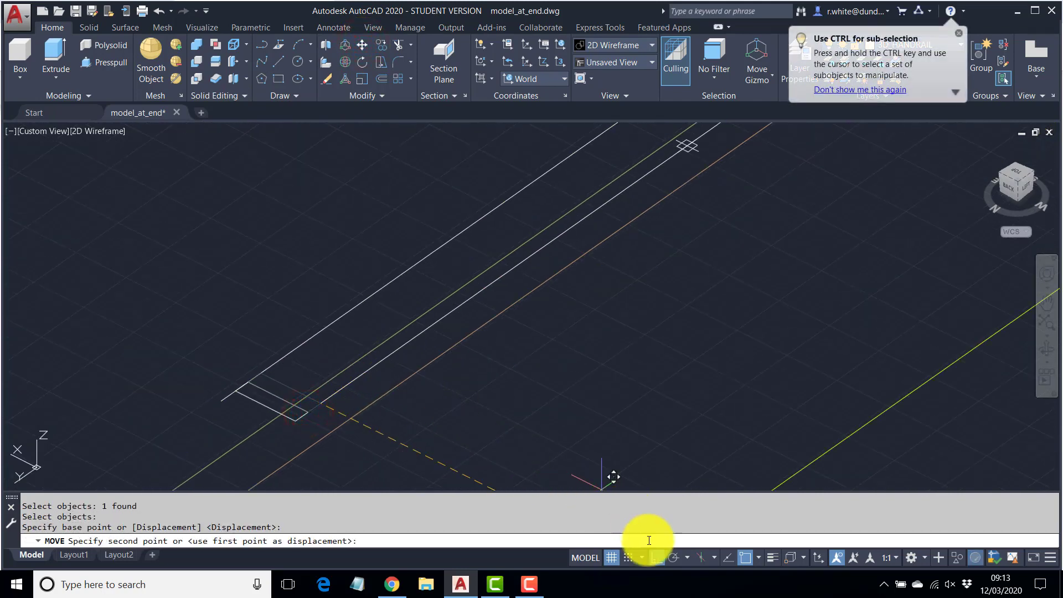
click(758, 557)
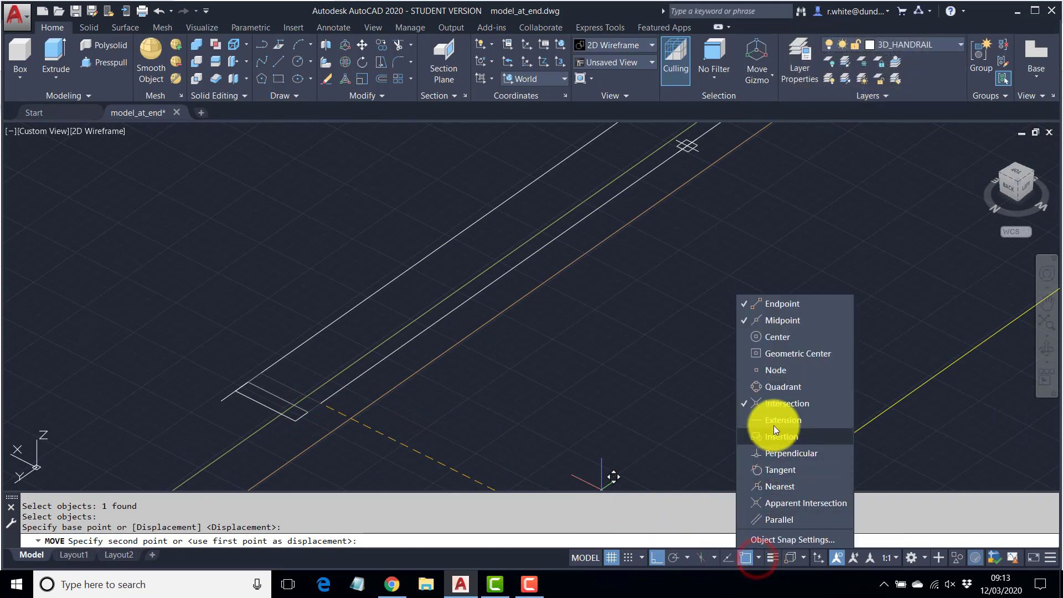
click(772, 370)
click(622, 220)
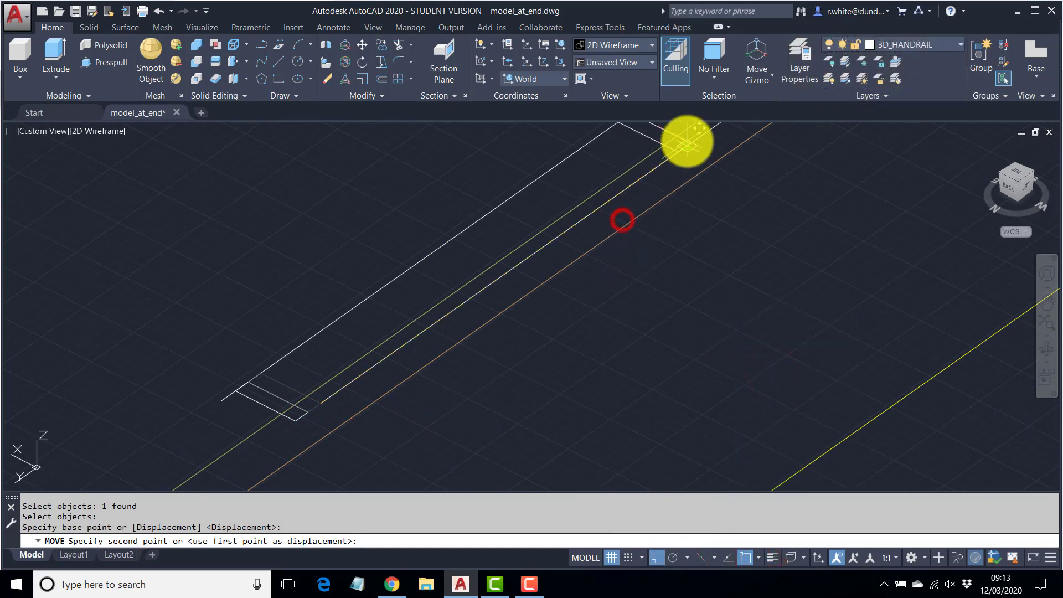
key(Escape)
scroll(534, 280, down, 2)
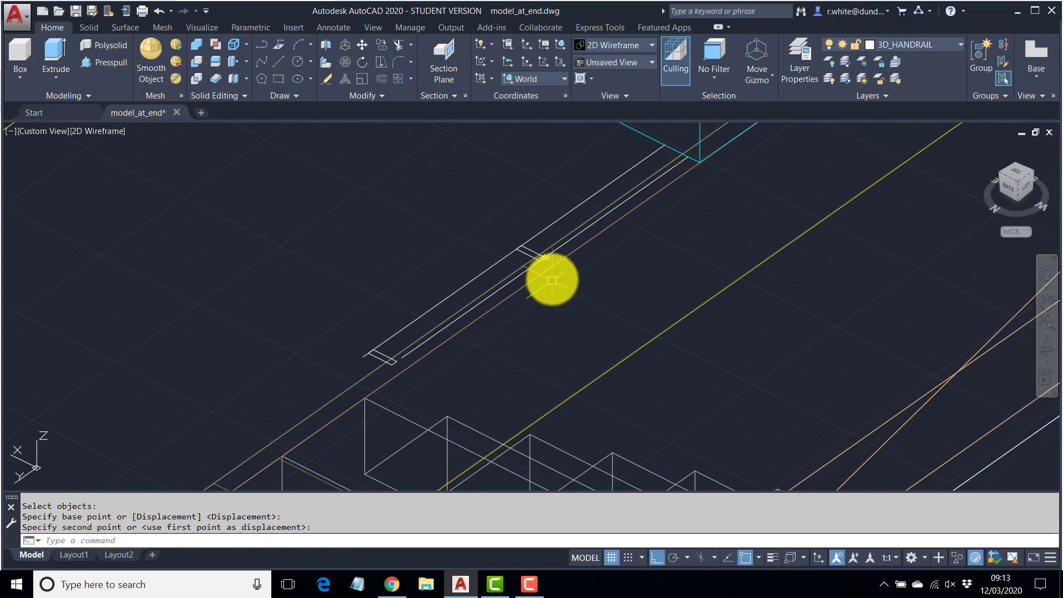
key(Escape)
Erase both long guide lines beside the post rectangles and the division point marker
scroll(551, 269, up, 3)
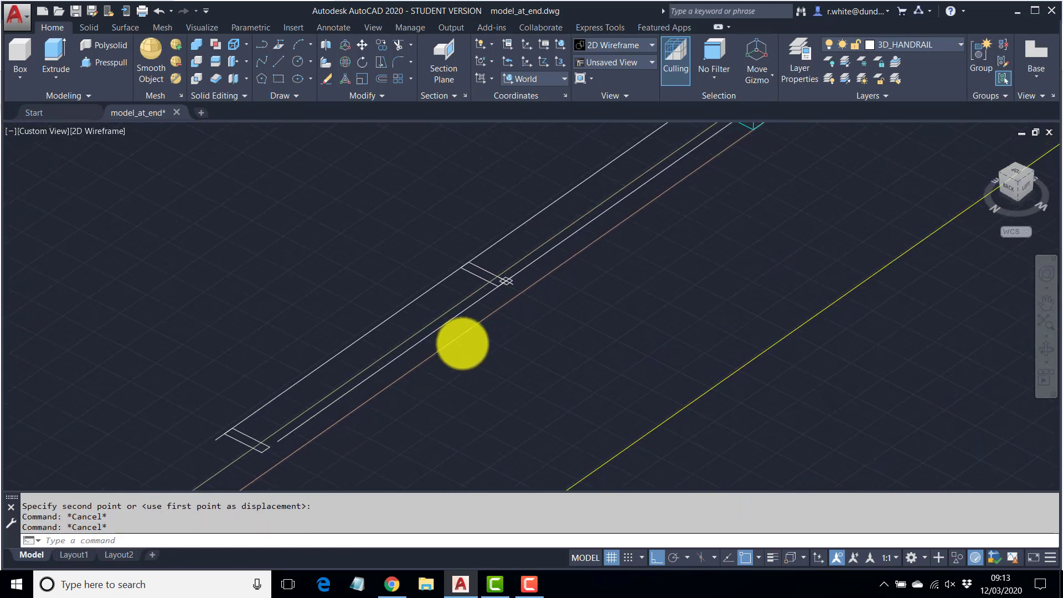
scroll(521, 290, down, 2)
click(516, 289)
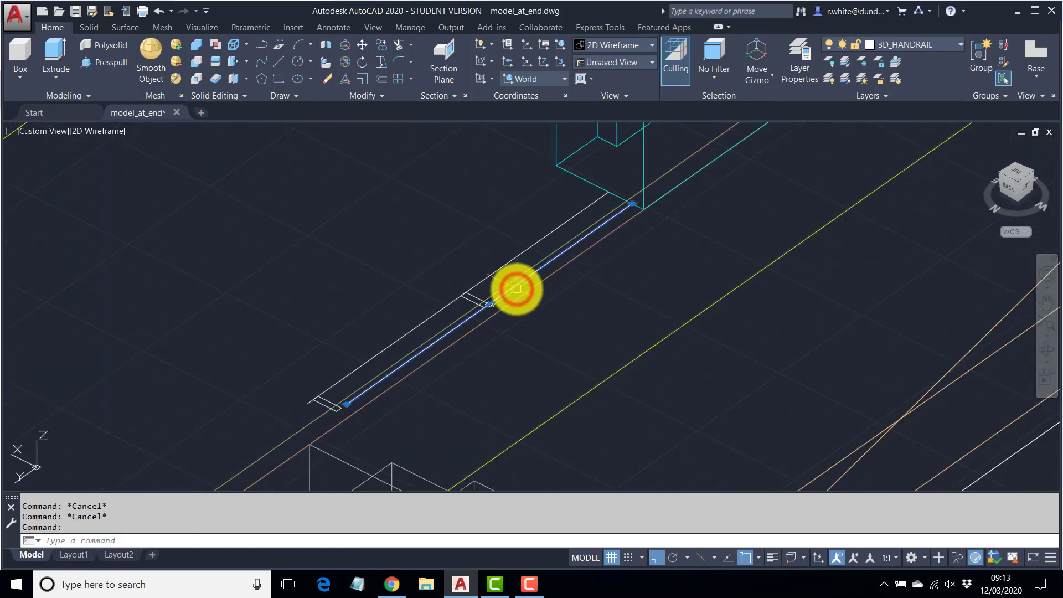
key(Delete)
click(399, 336)
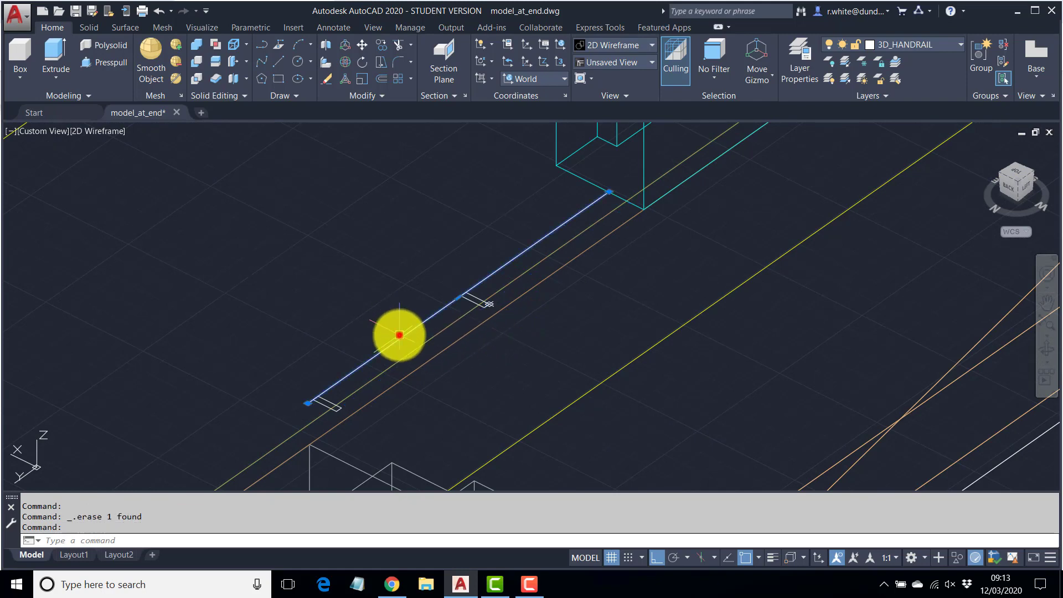
key(Delete)
scroll(517, 289, up, 3)
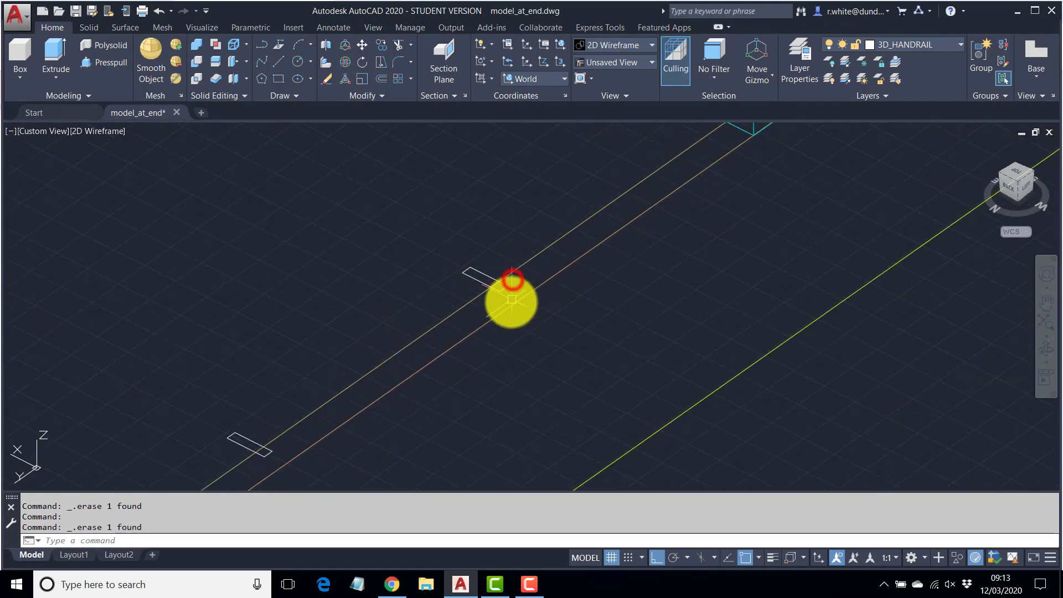
scroll(512, 299, down, 3)
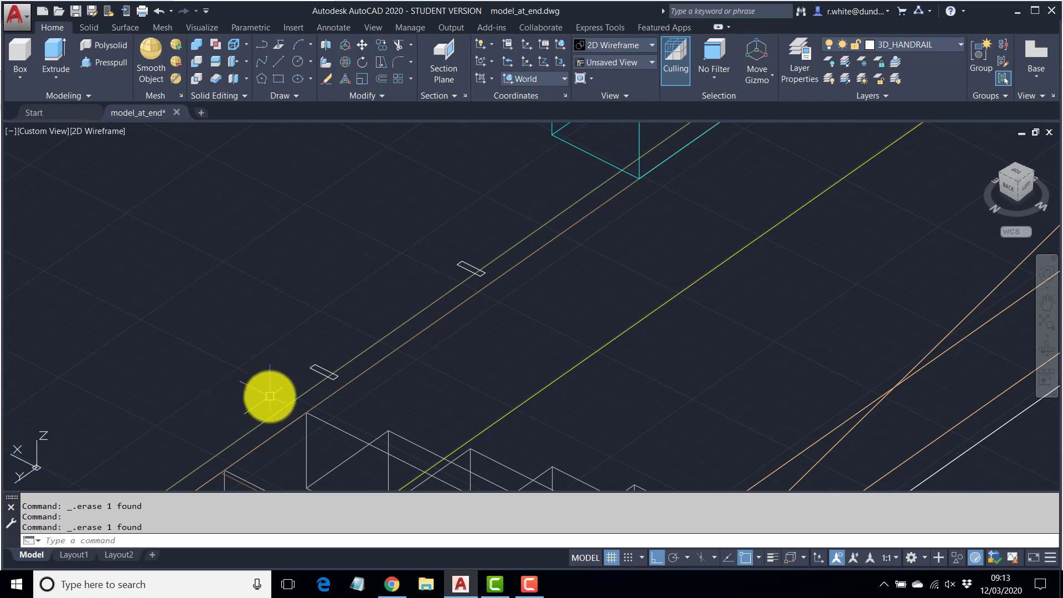
Measure the spacing between matching corners of the two post rectangles
text(DI)
key(Return)
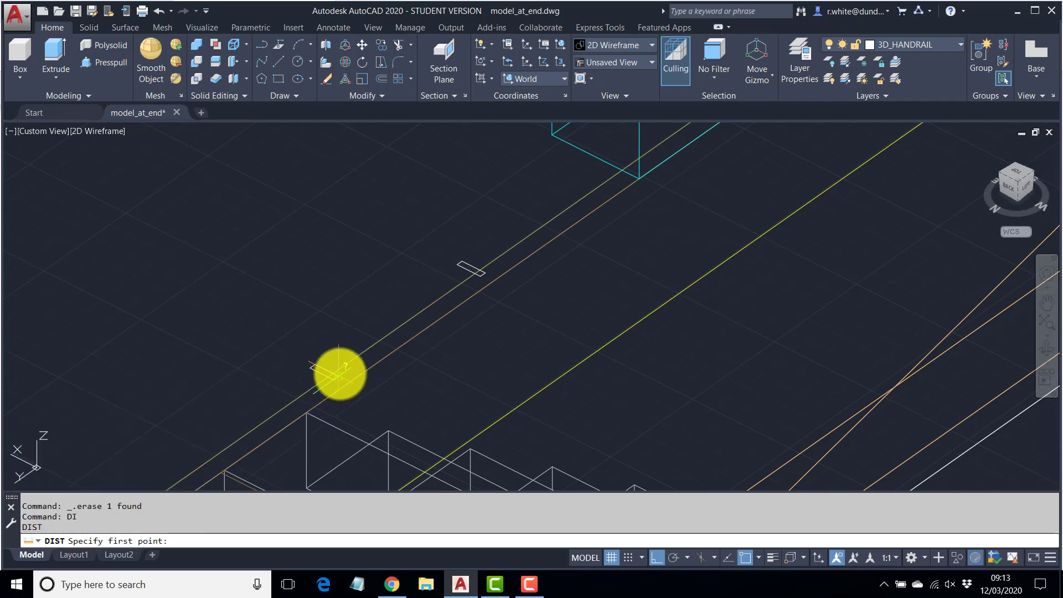
click(338, 372)
click(483, 274)
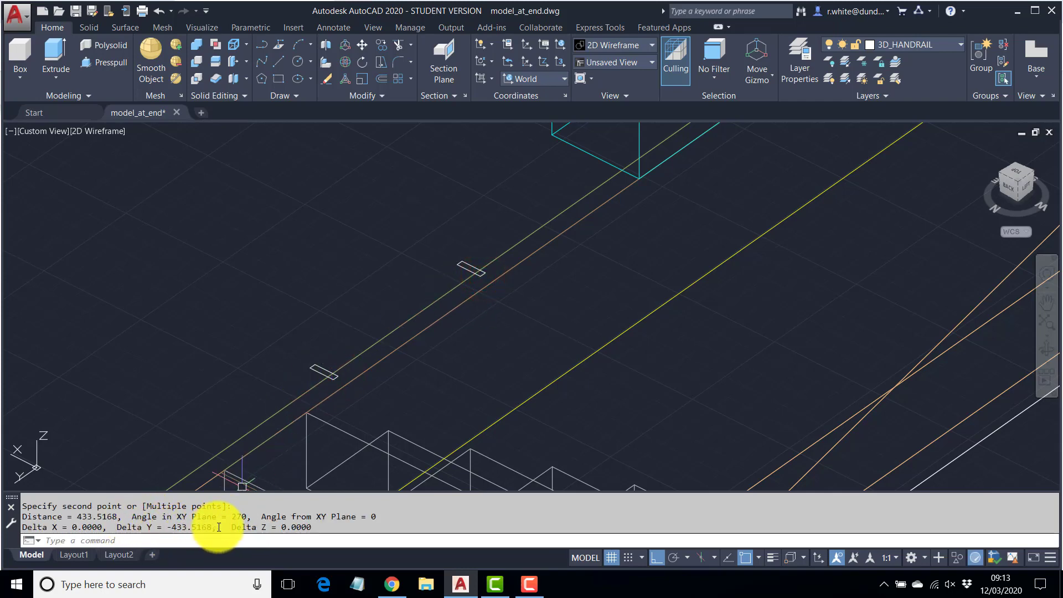
drag(210, 527, 176, 531)
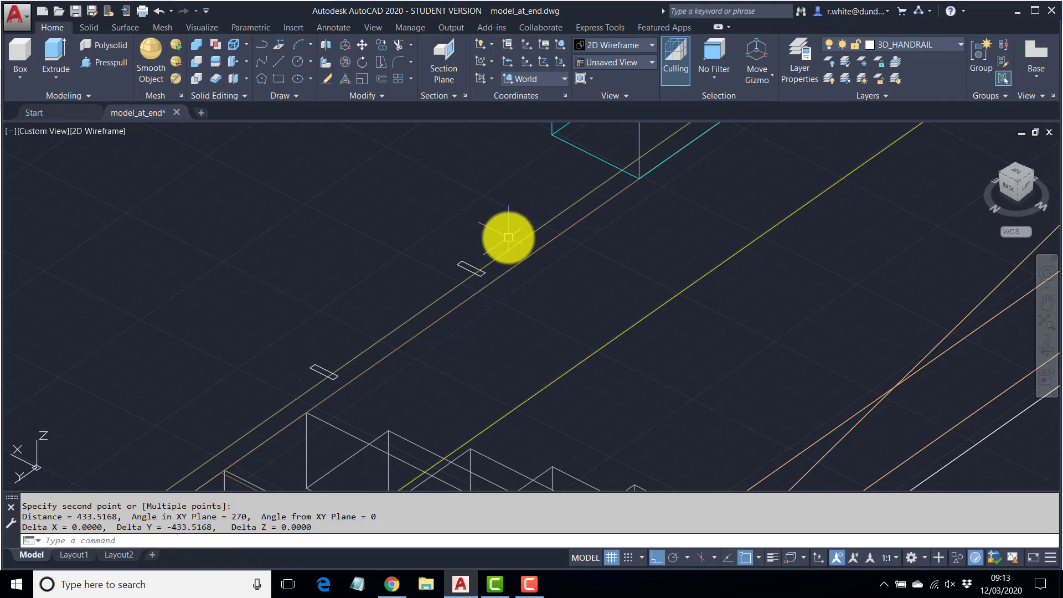
Measure the spacing from the middle post rectangle's corner to the base corner of the cyan frame
text(I)
key(Return)
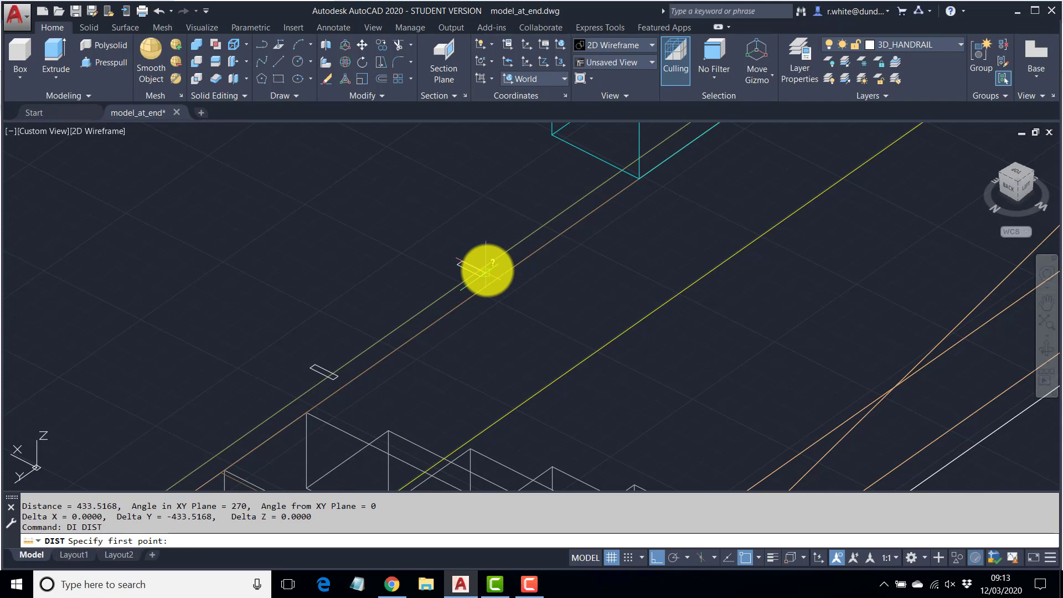
click(486, 270)
click(637, 171)
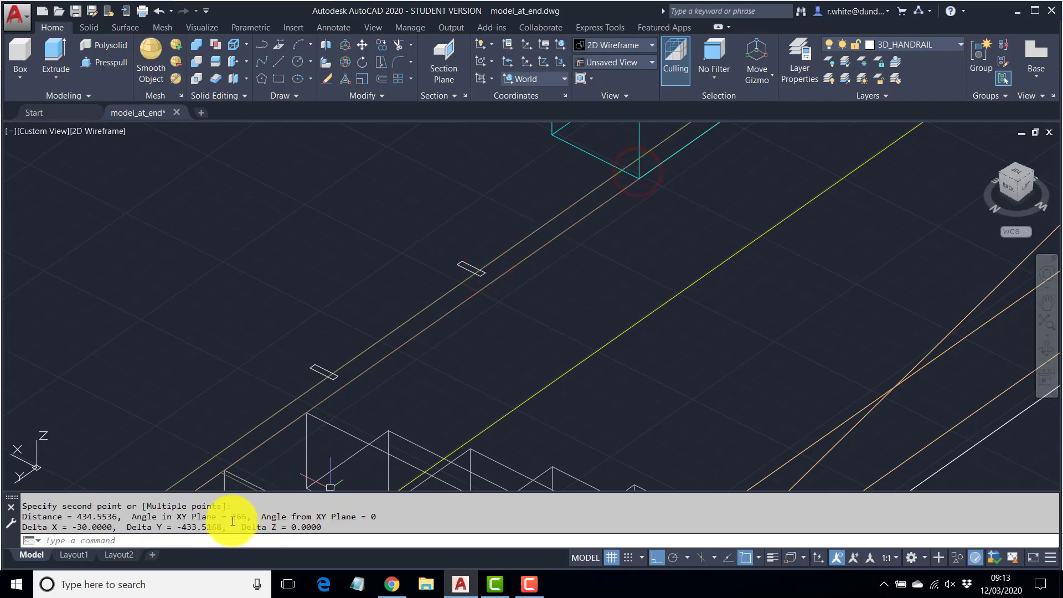
drag(221, 527, 182, 531)
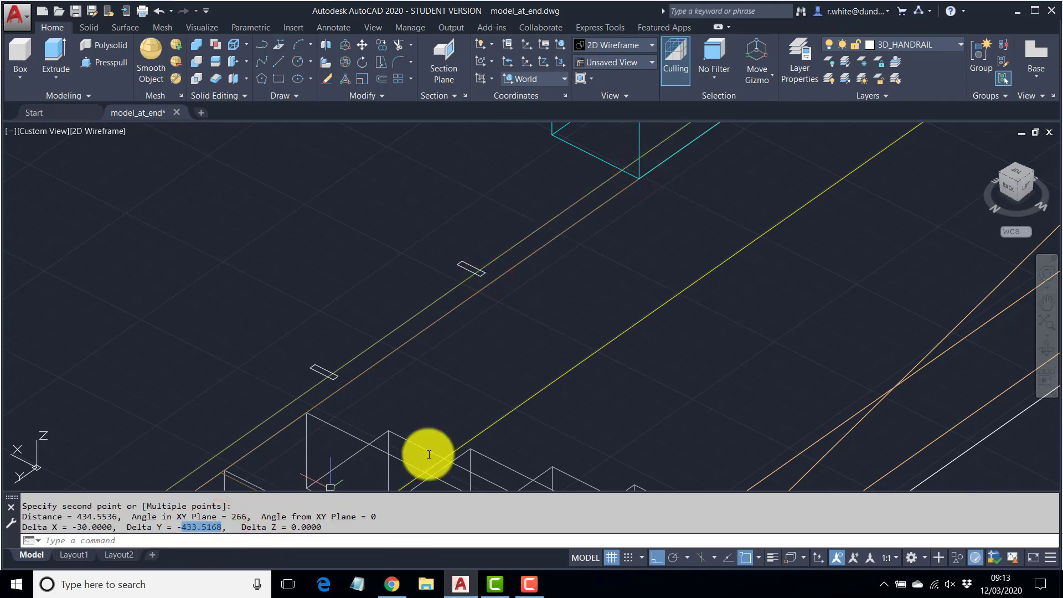
key(Escape)
Check the two post positions against the handrail in Chrome's House T stairwell photo, then return to AutoCAD
scroll(538, 319, down, 1)
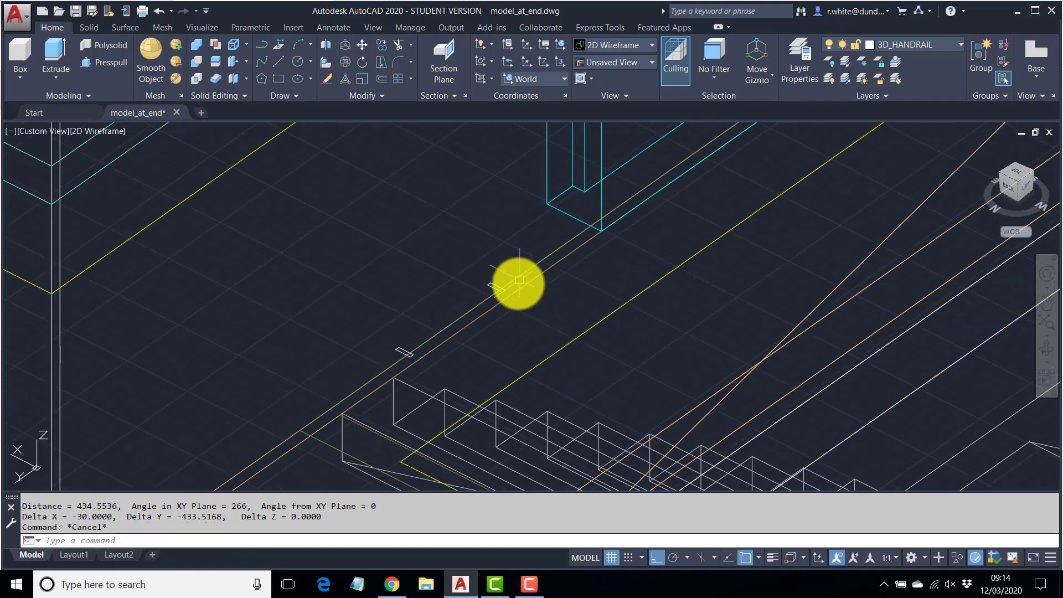
mouse_move(519, 283)
middle_down()
mouse_move(498, 349)
mouse_move(477, 332)
middle_up()
scroll(498, 349, up, 1)
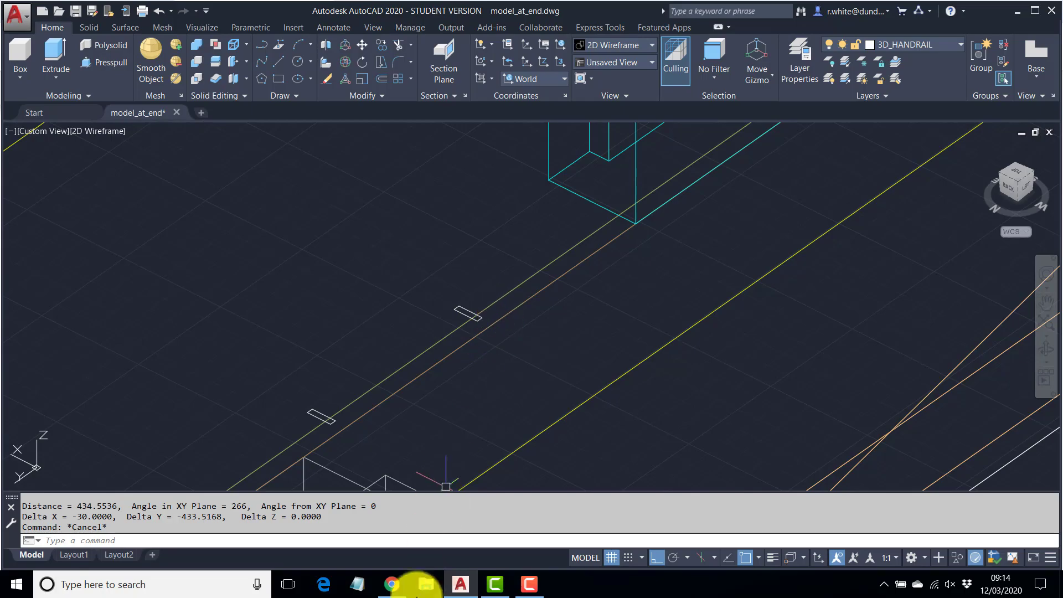
click(392, 583)
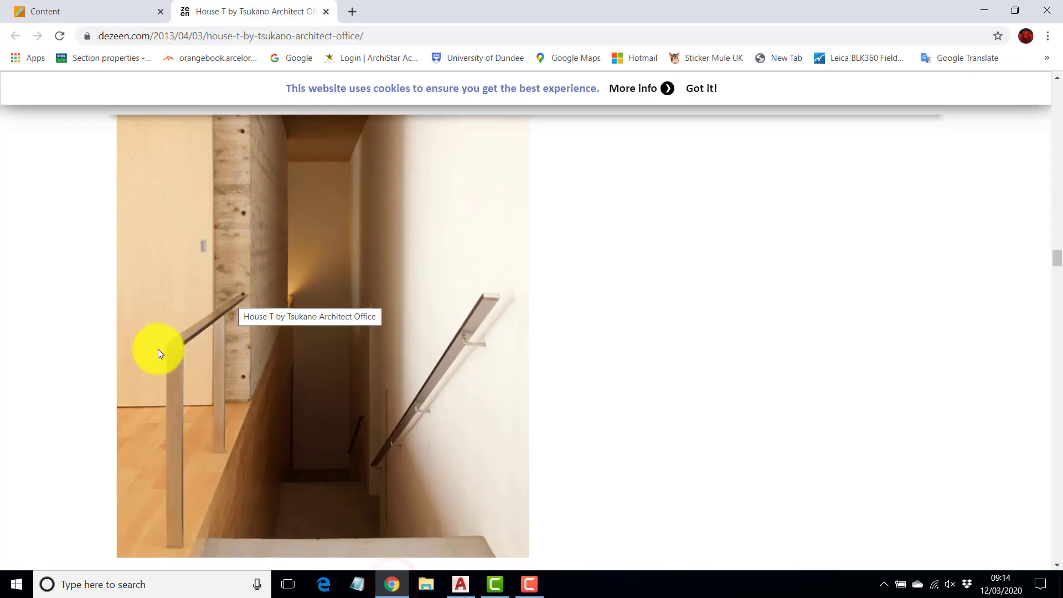
click(460, 584)
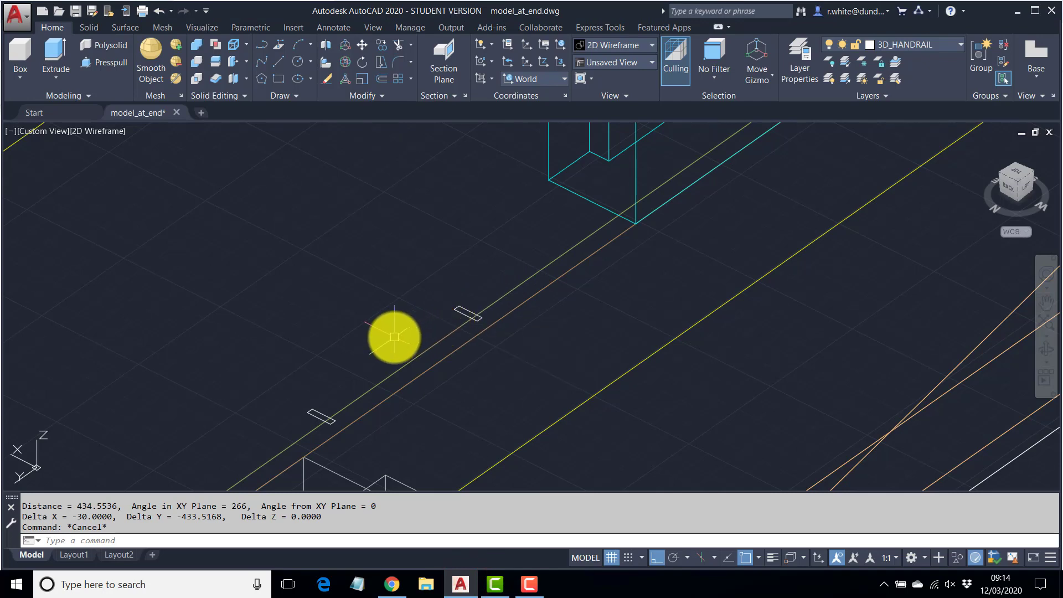
Draw a straight polyline from the outer corner of the middle post rectangle to the base edge of the cyan frame
text(pl)
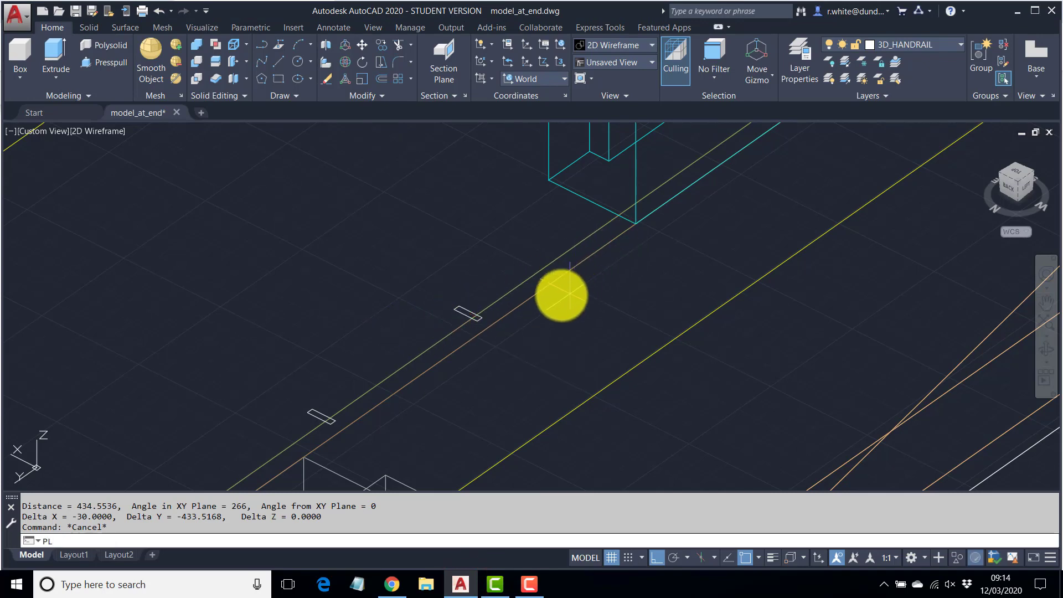
key(Return)
click(483, 317)
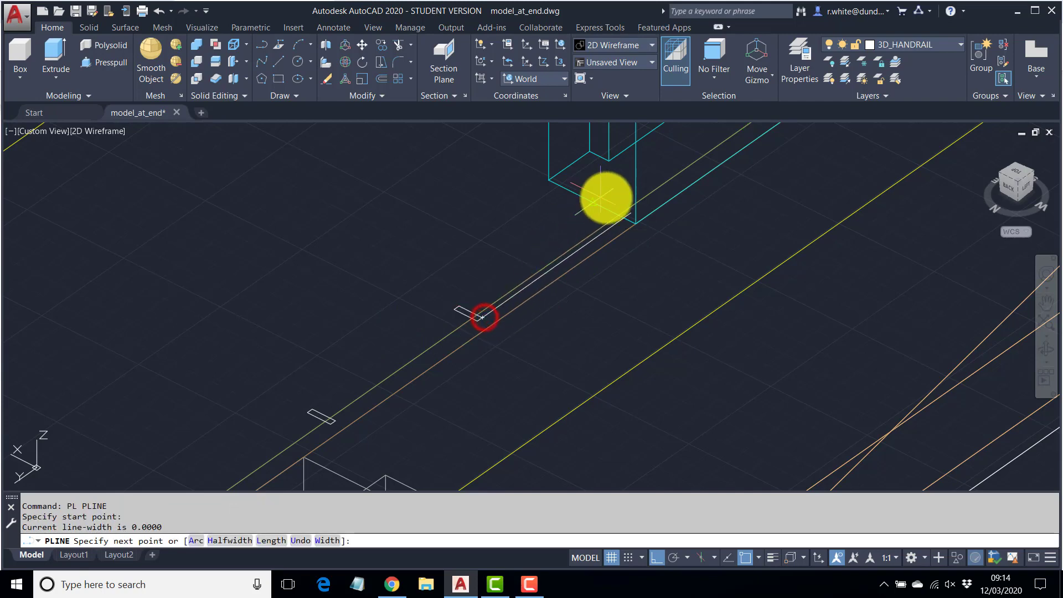
click(615, 188)
key(Return)
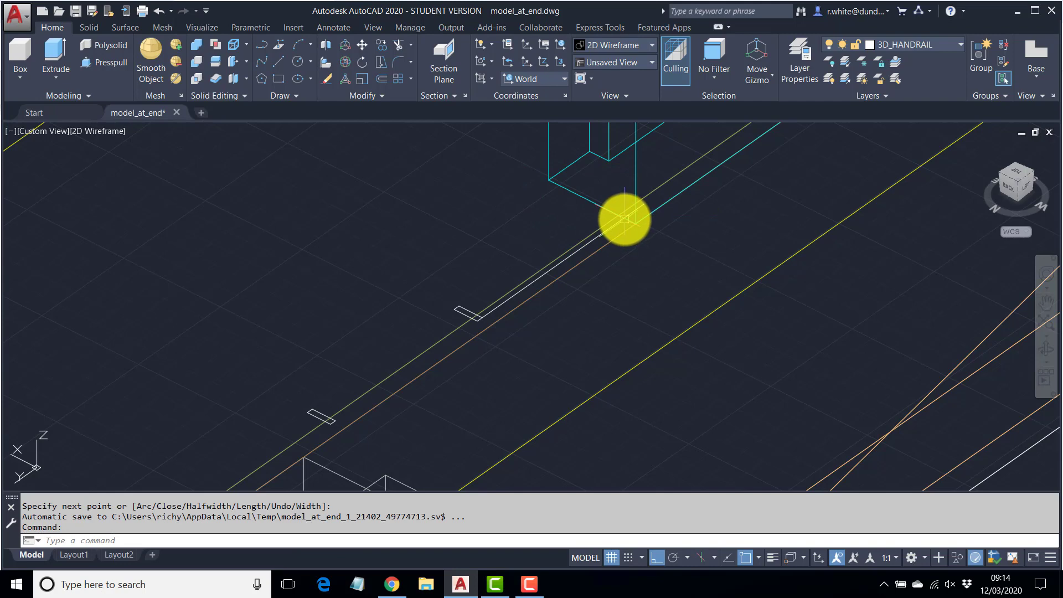
text(l)
key(Return)
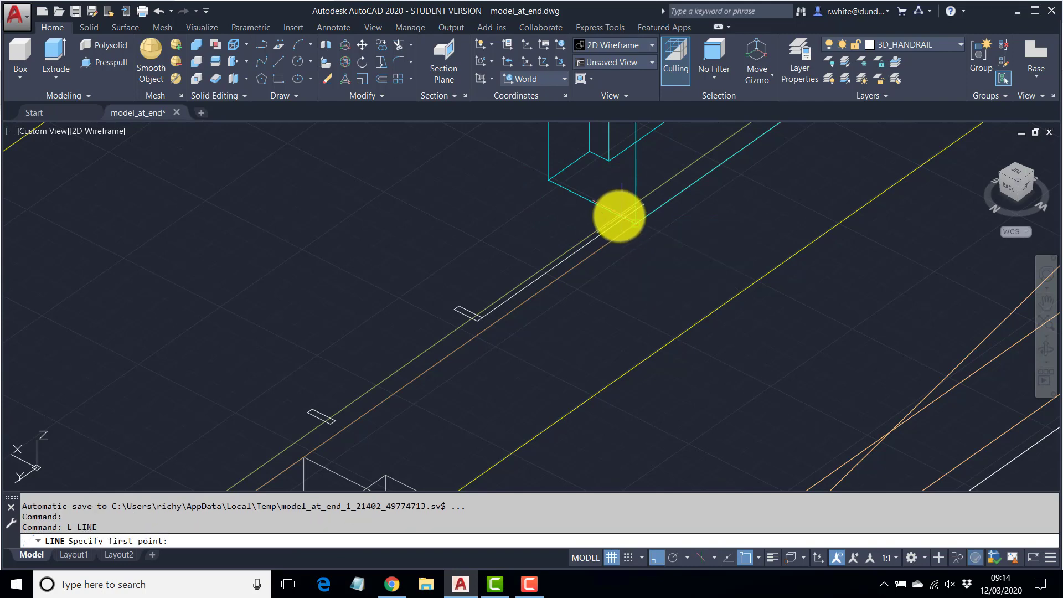
key(Escape)
key(Escape)
key(Escape)
key(Escape)
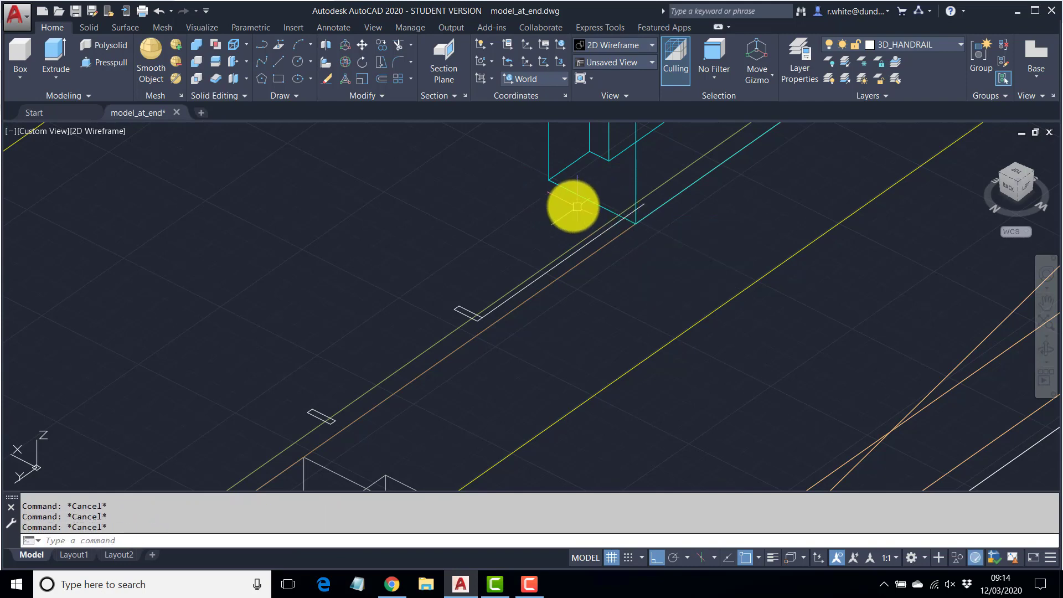
Draw a construction line along the cyan frame's base edge, extending a little past its near corner and across the straight guide polyline
text(l)
key(Return)
click(547, 181)
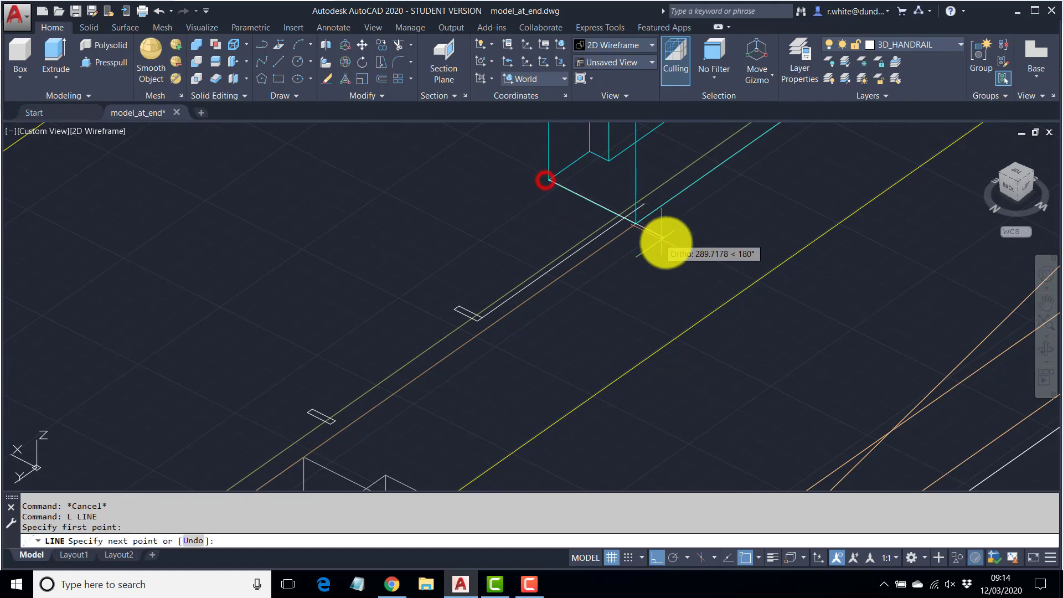
click(673, 246)
key(Return)
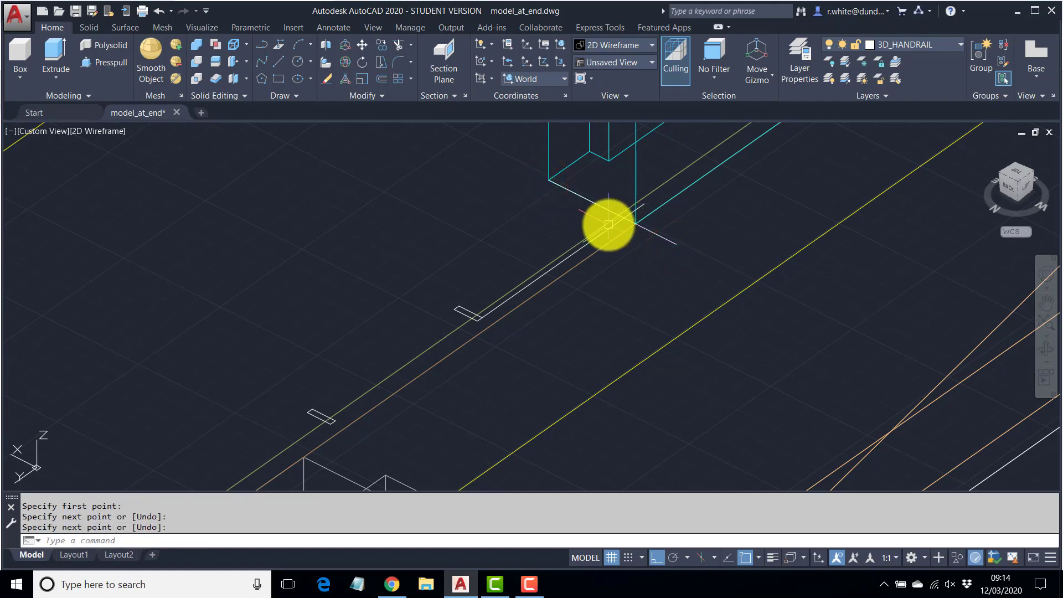
text(l)
key(Return)
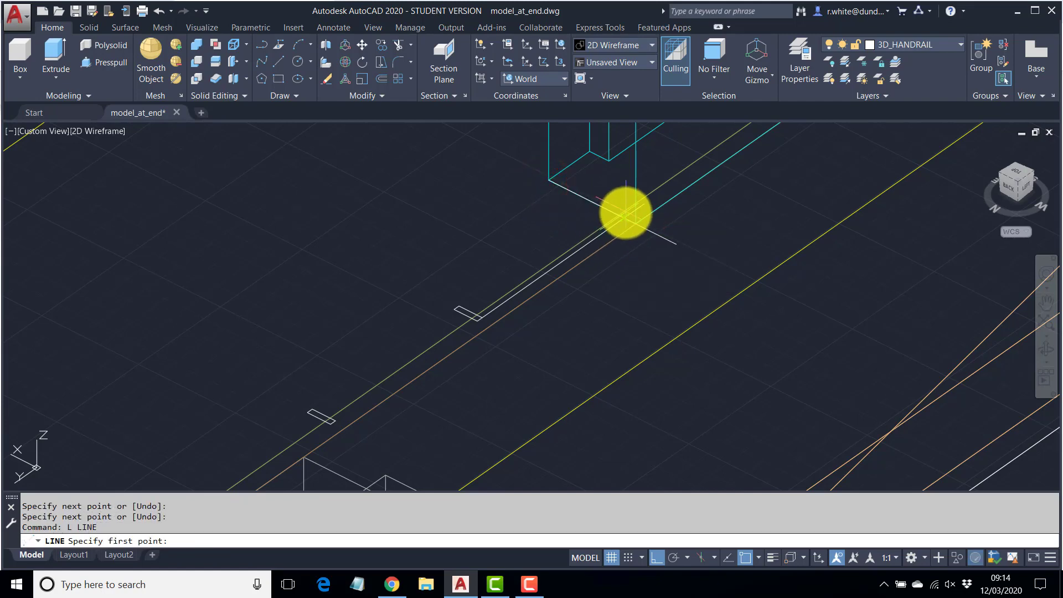
key(Escape)
key(Escape)
key(Escape)
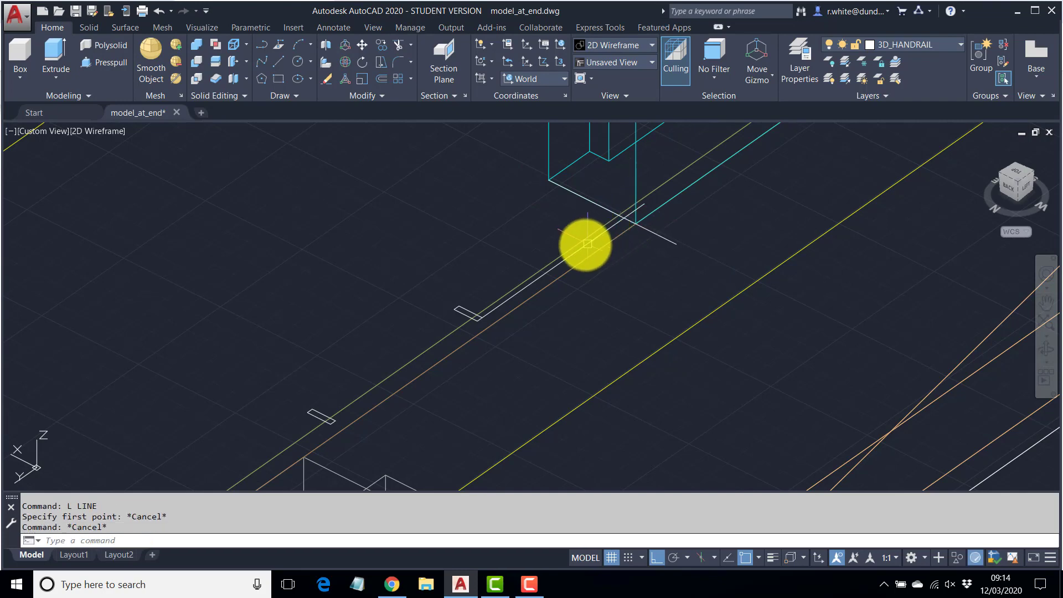
Draw a long handrail rectangle from the first post rectangle's outer corner to the intersection of the guide polyline and the construction line
text(rec)
key(Return)
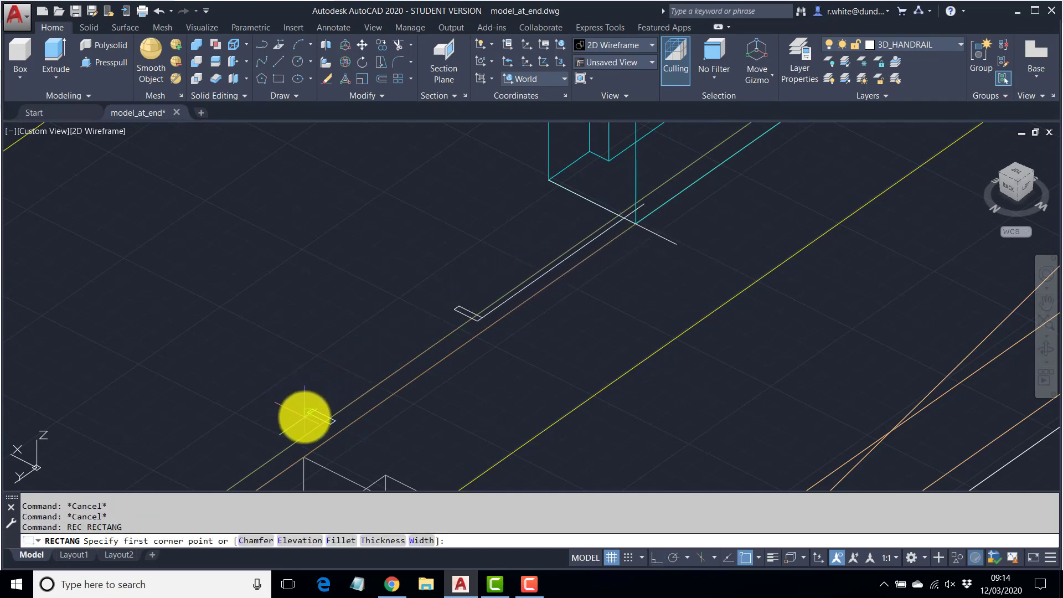
click(304, 416)
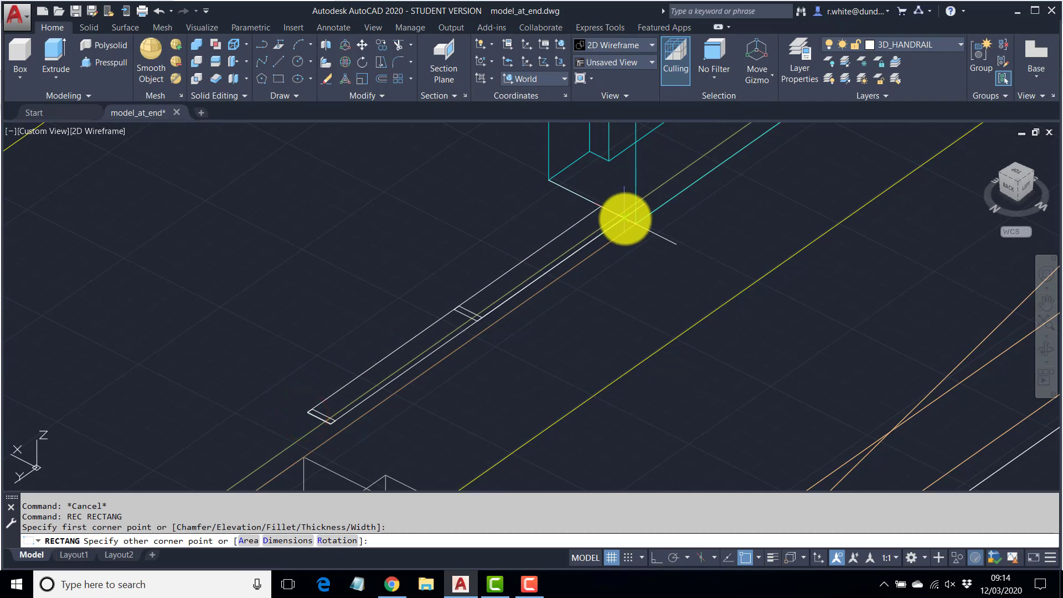
click(624, 218)
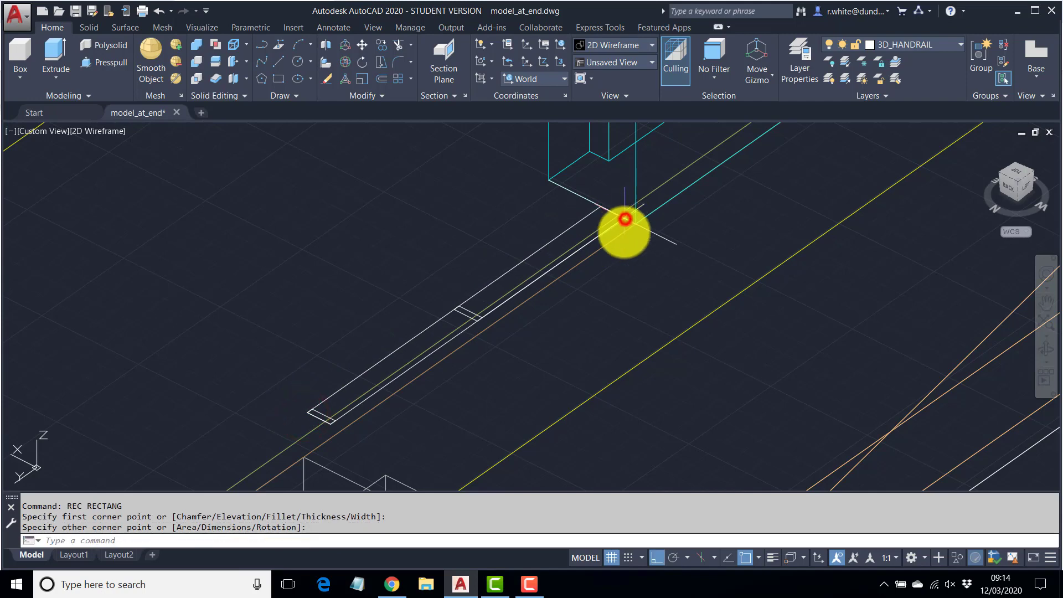
Erase the construction line along the cyan frame's base and select the guide polyline running from the middle post
click(660, 239)
key(Delete)
click(645, 206)
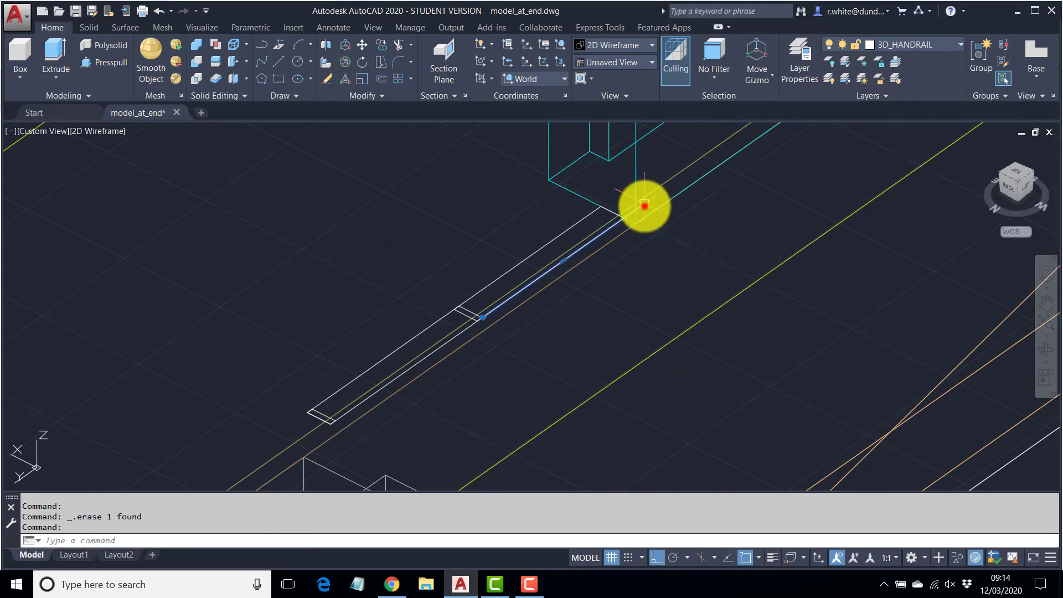
Erase the selected leftover line between the middle post rectangle and the wall corner
key(Delete)
middle_drag(347, 396, 397, 312)
text(c)
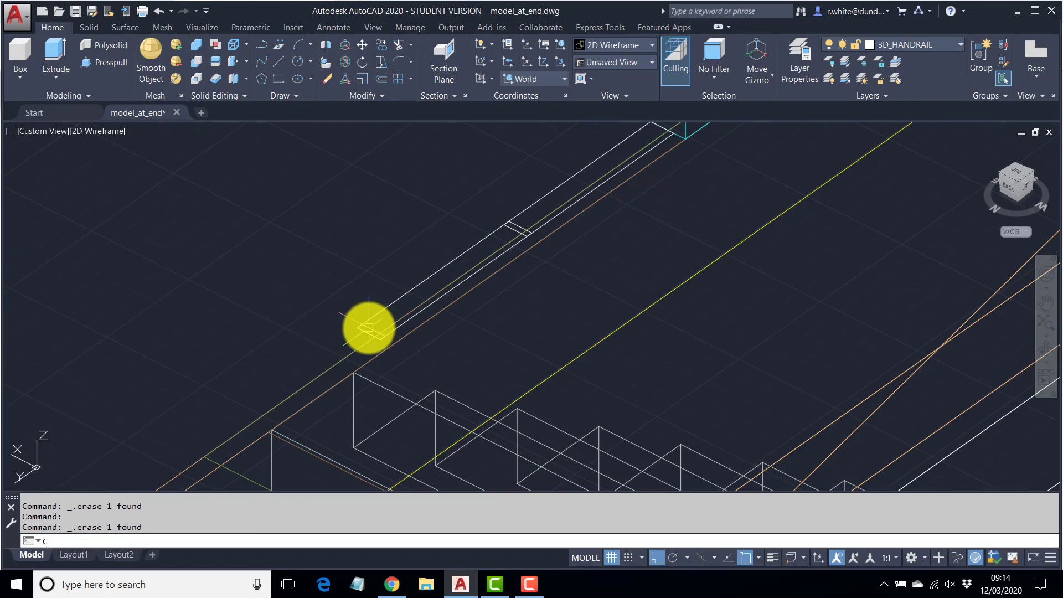
text(o)
key(Return)
click(367, 331)
key(Return)
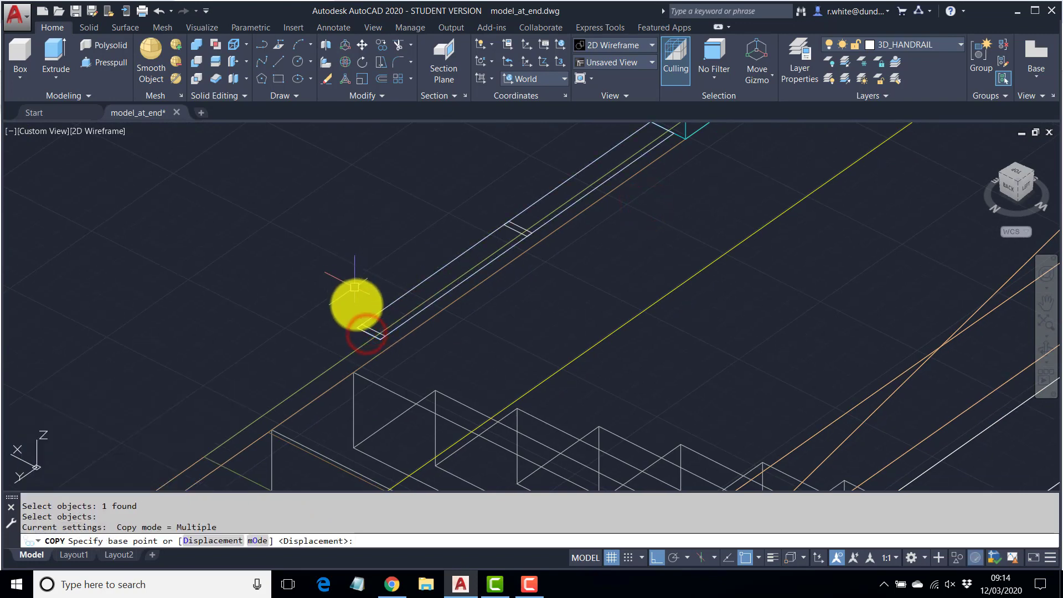
key(Escape)
Copy the small post rectangle at the stair end of the handrail outline into the empty floor area beside it
key(Return)
click(374, 329)
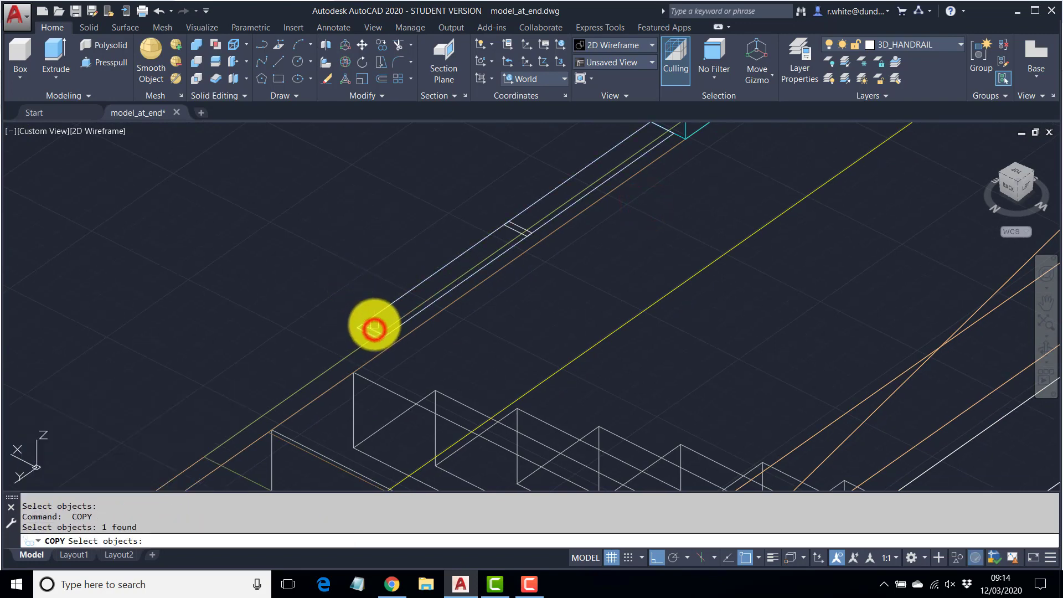
key(Return)
click(342, 282)
click(252, 226)
key(Escape)
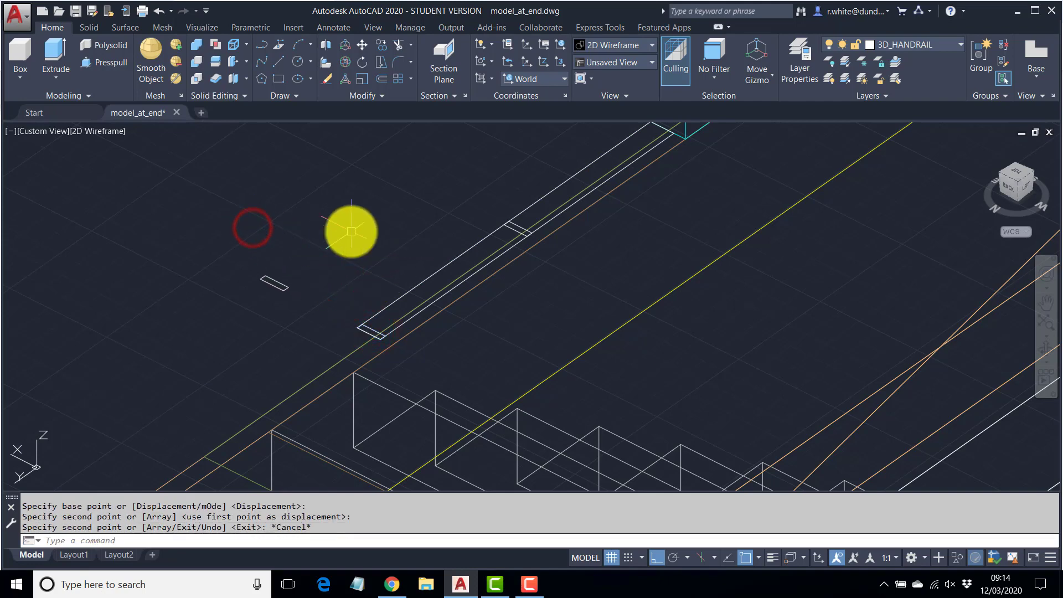
Move the long handrail rectangle 750 straight up along the Z axis, leaving the post rectangles on the floor
middle_drag(451, 238, 439, 304)
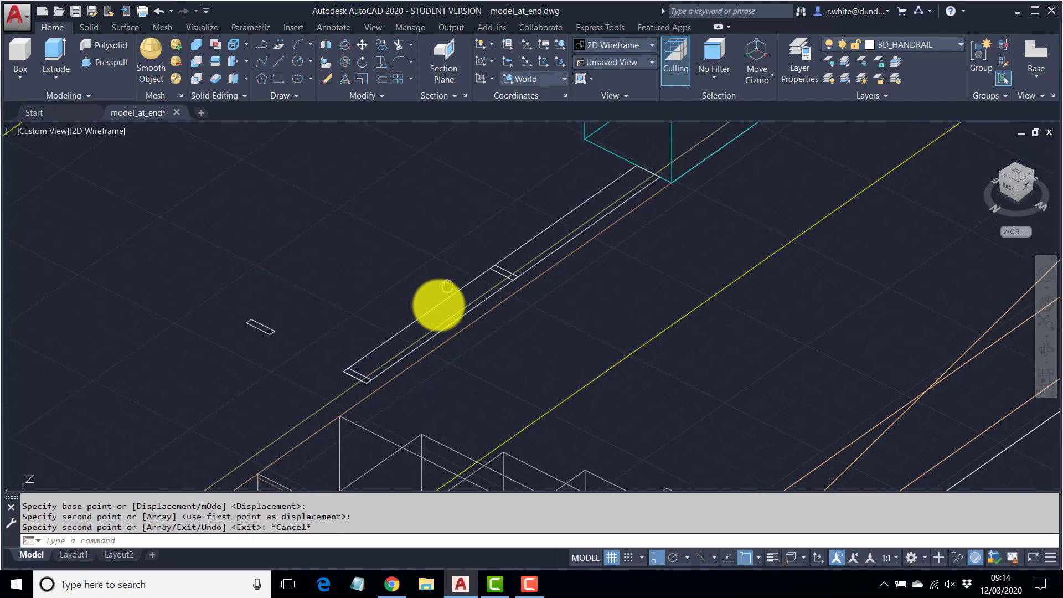
scroll(436, 309, down, 2)
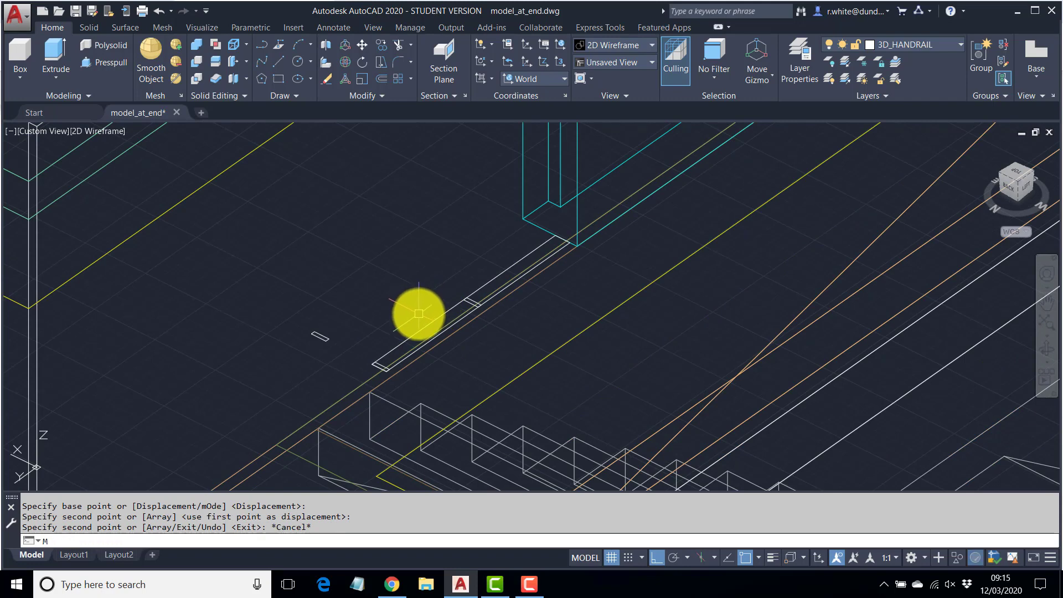
text(M)
key(Return)
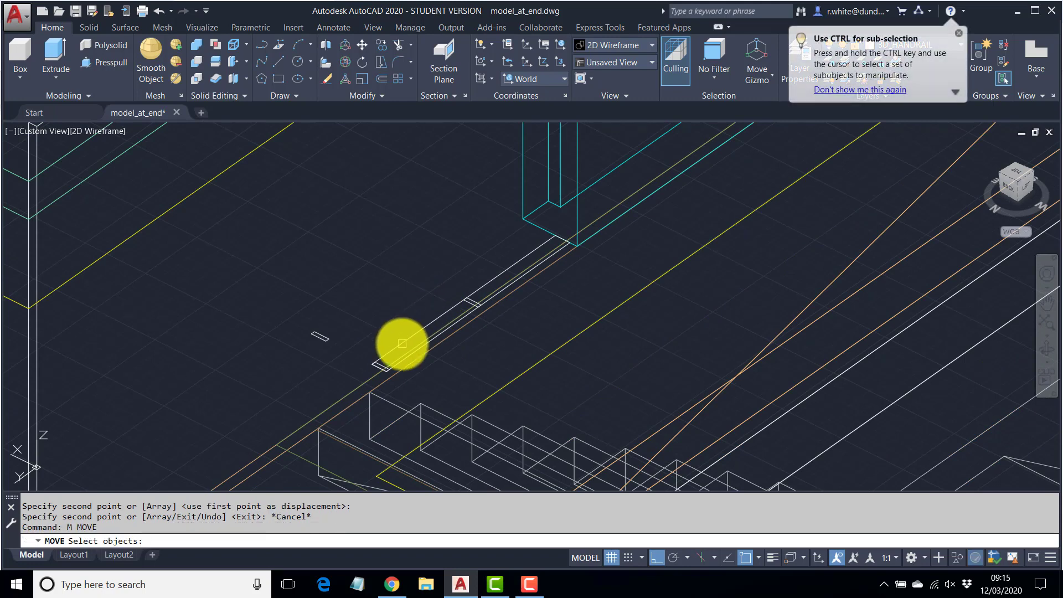
click(400, 343)
key(Return)
click(369, 324)
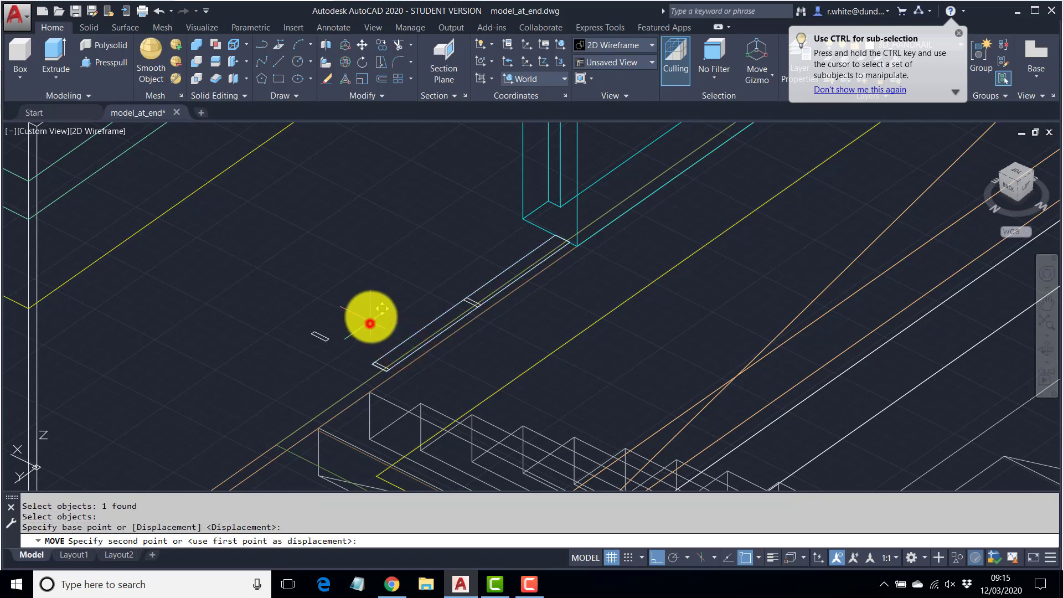
middle_drag(373, 227, 367, 282)
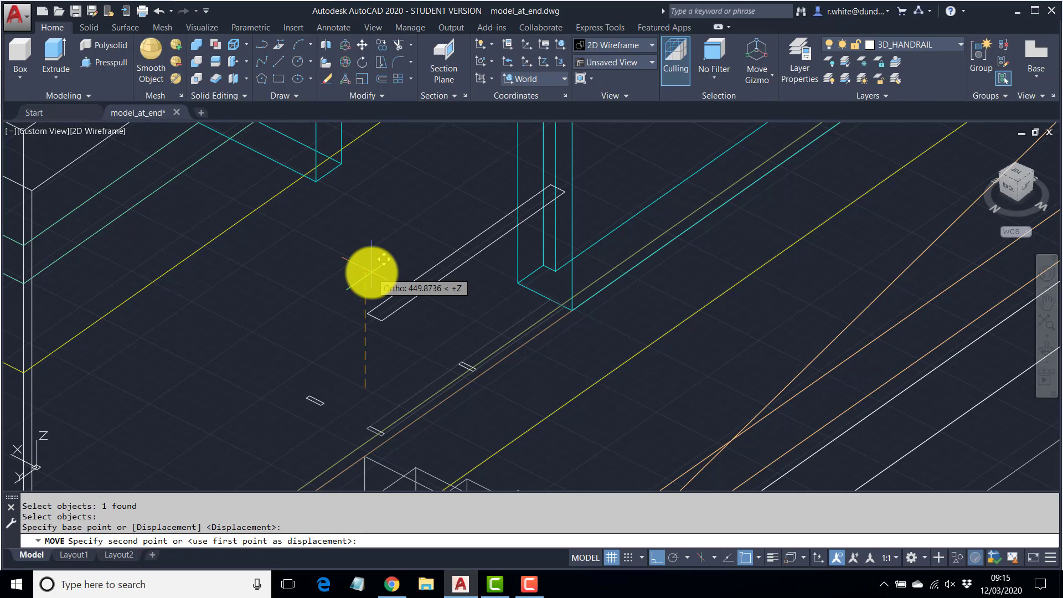
text(750)
key(Return)
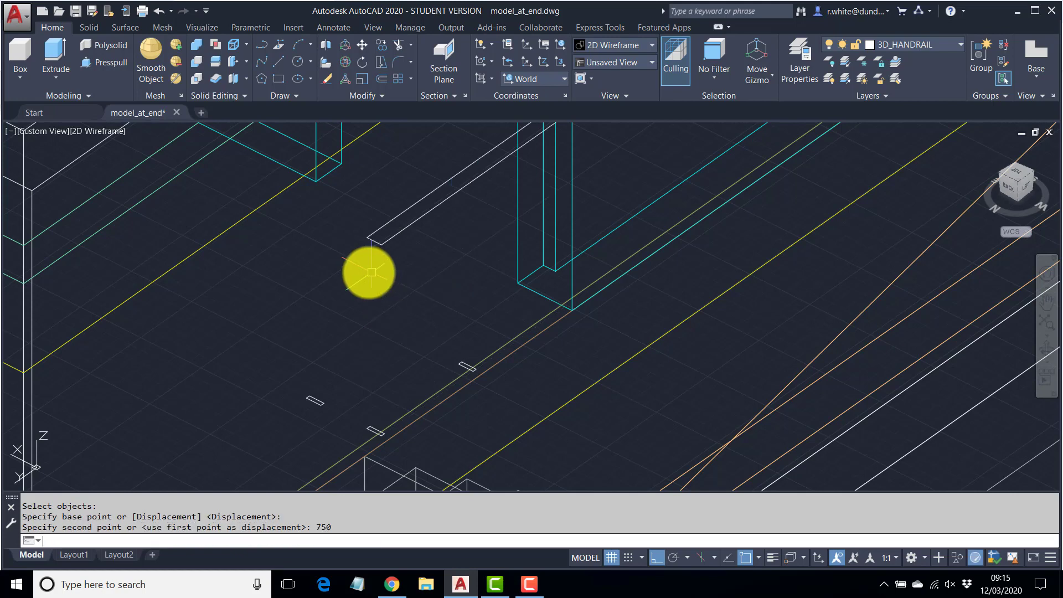
Extrude the raised handrail rectangle downward with a height of -15
scroll(395, 318, down, 2)
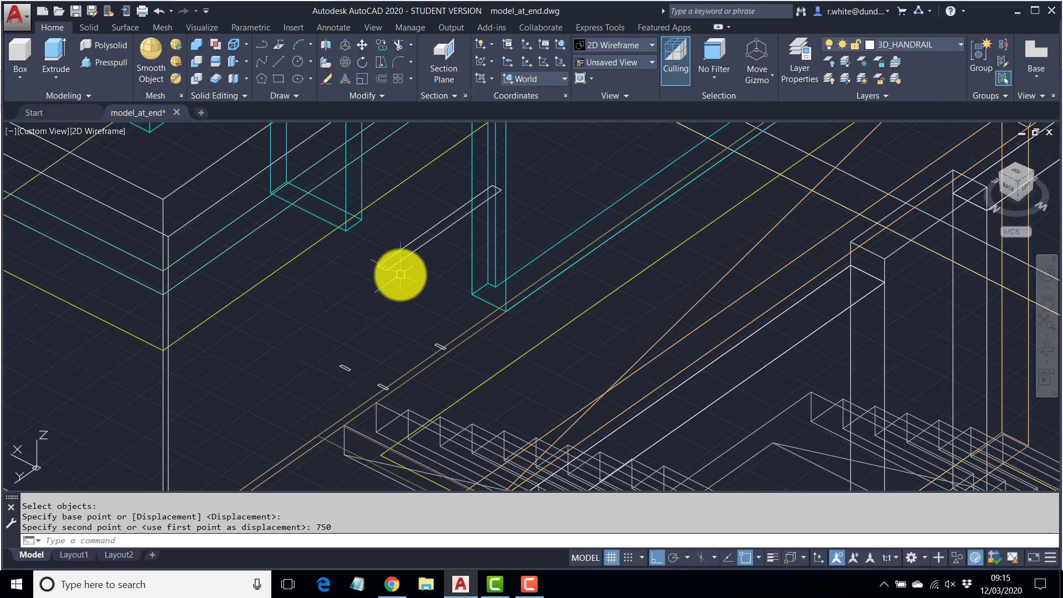
text(EXT)
key(Return)
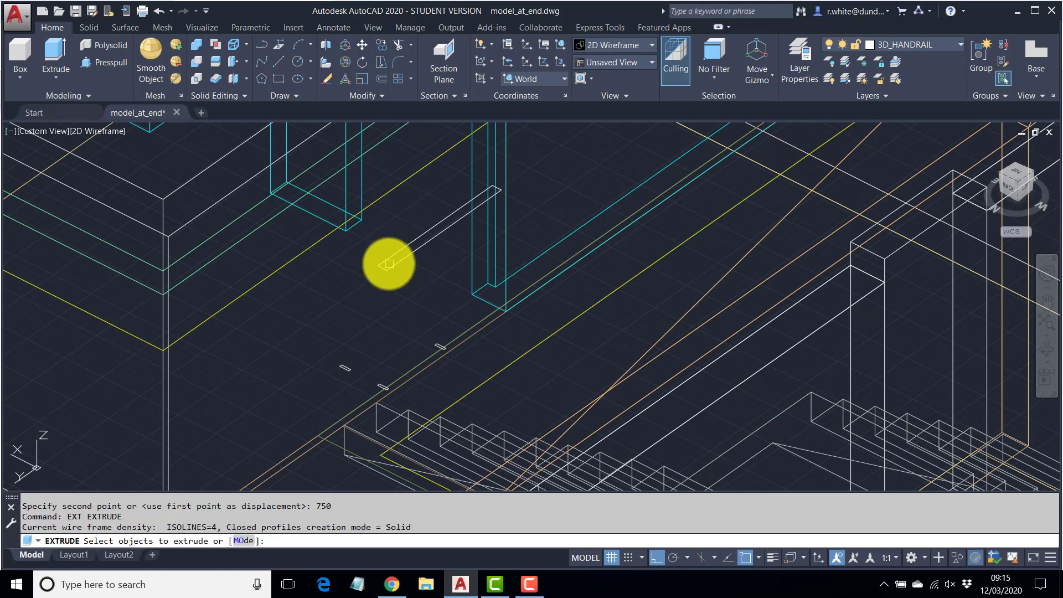
click(388, 270)
key(Return)
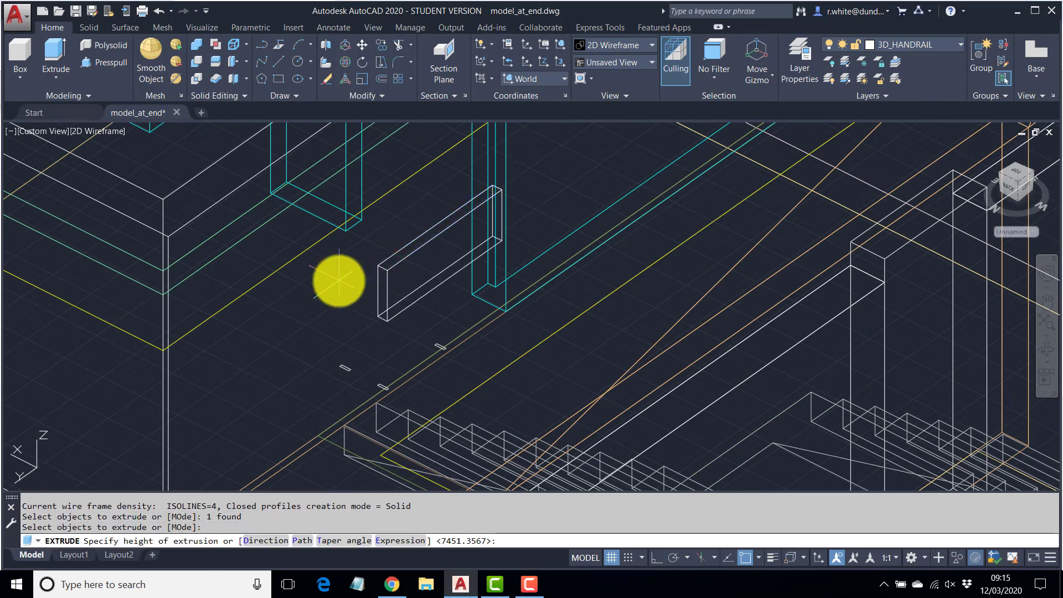
text(-15)
key(Return)
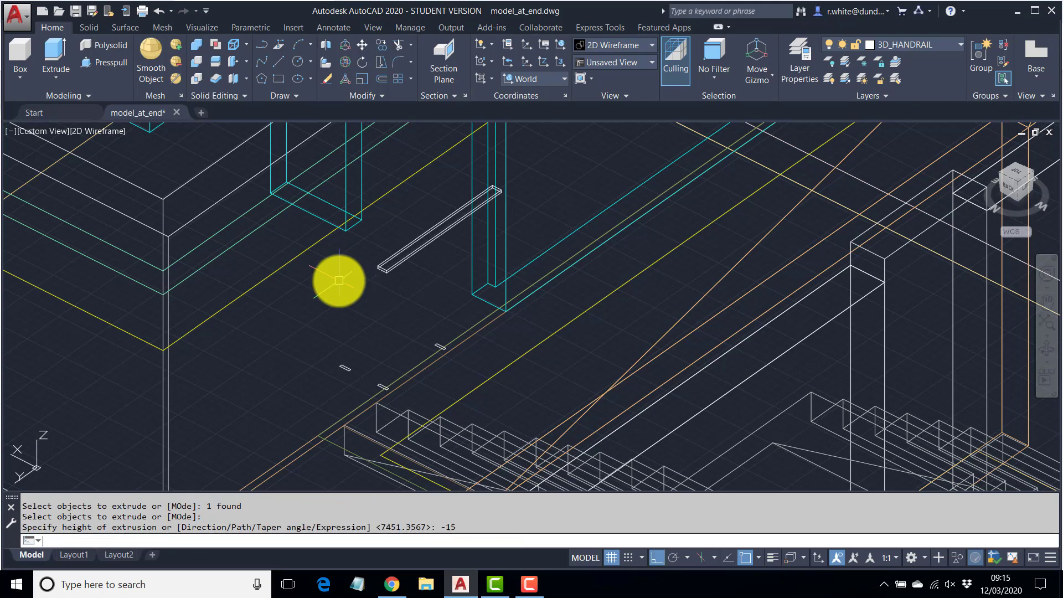
Extrude the two post rectangles under the handrail up to the endpoint on the rail's underside
middle_drag(410, 344, 380, 351)
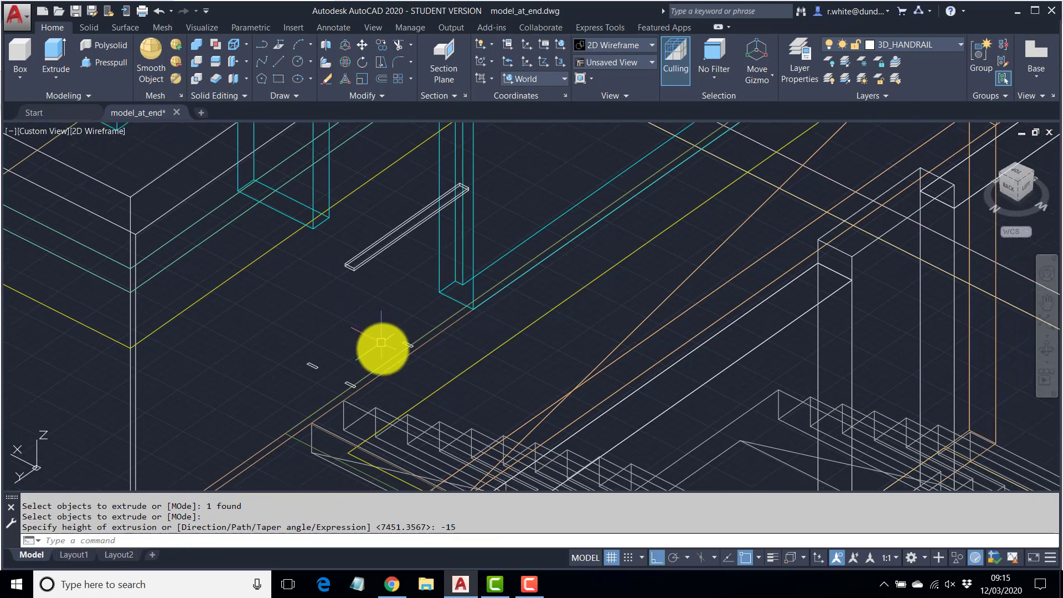
scroll(380, 367, up, 2)
key(Return)
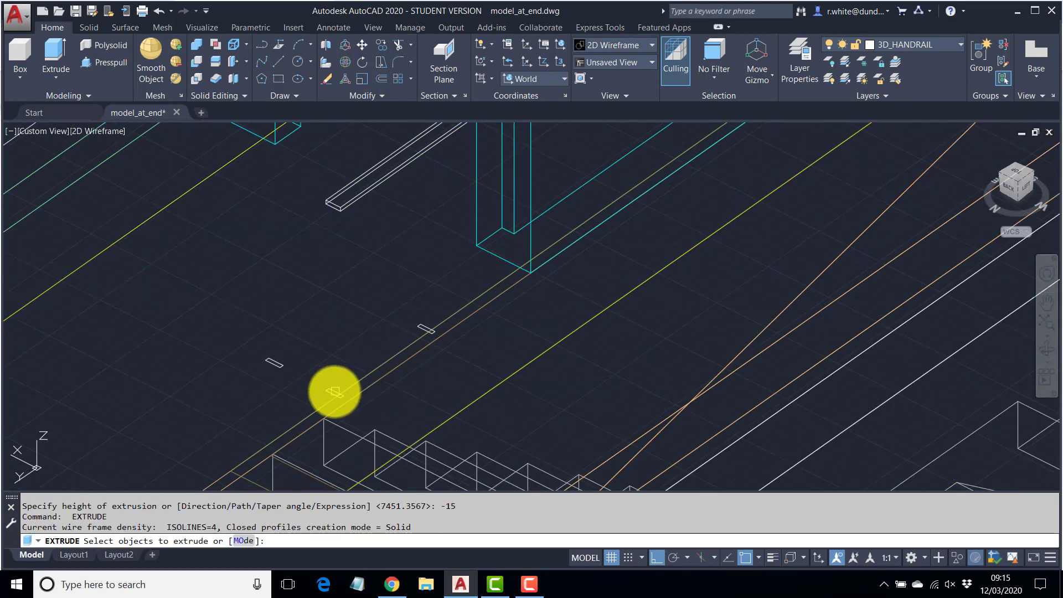
click(330, 387)
click(424, 329)
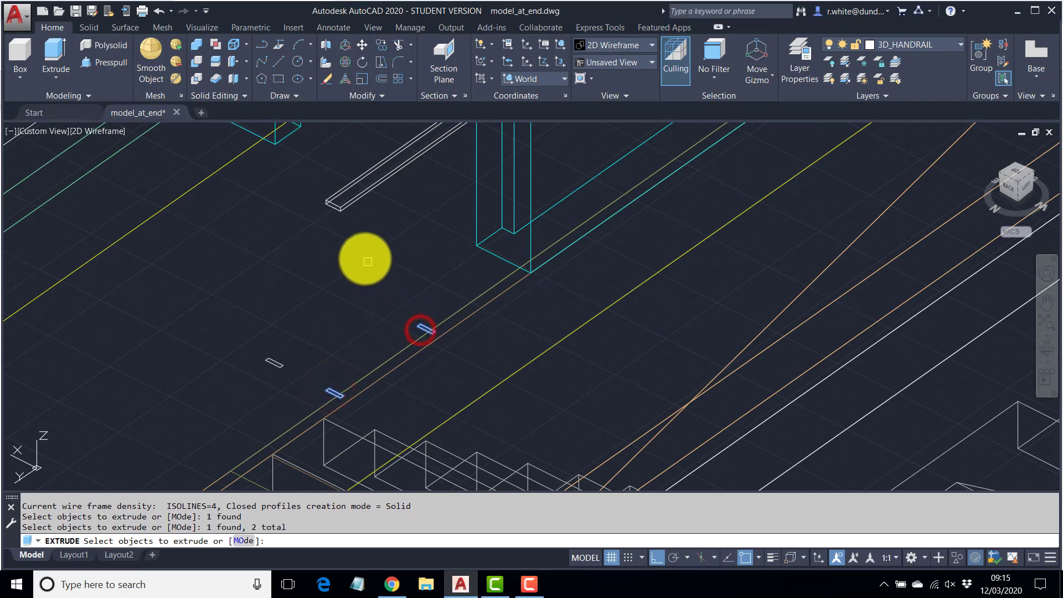
key(Return)
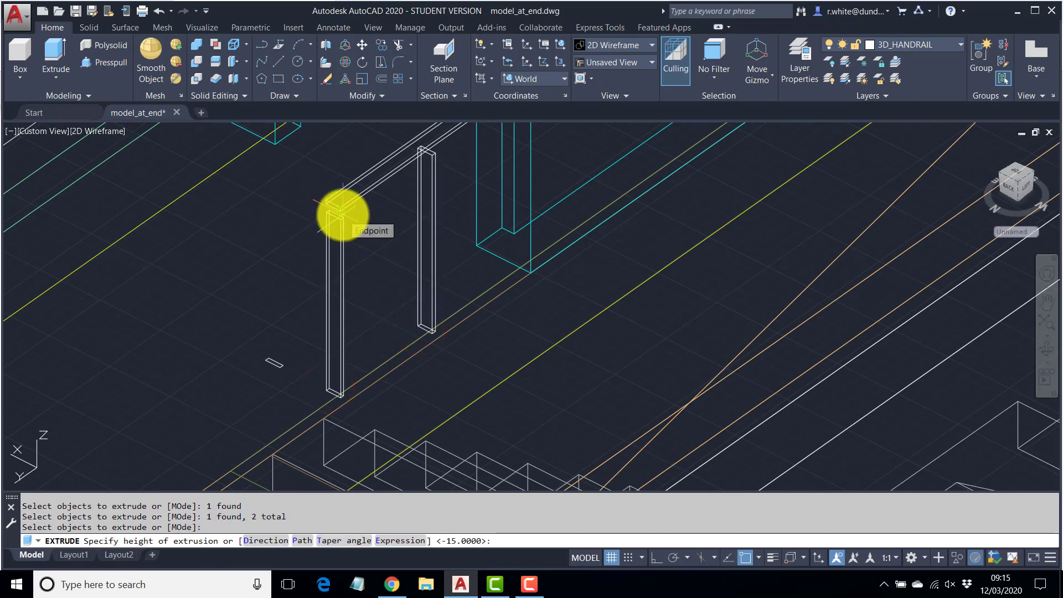
click(343, 215)
Union the top rail and its two posts into a single solid
middle_drag(343, 214, 383, 281)
scroll(383, 281, down, 2)
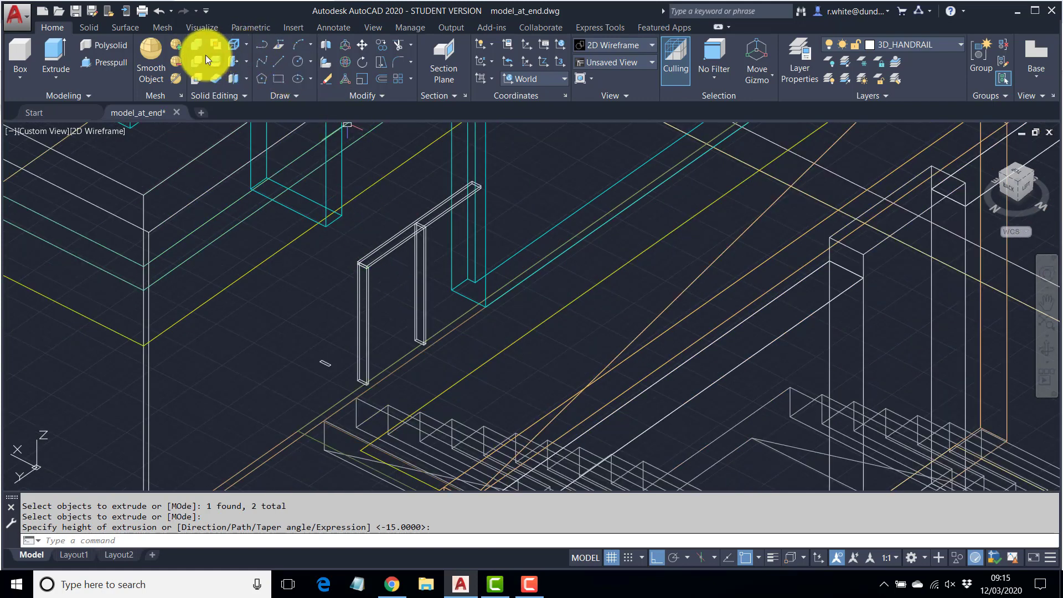
click(194, 45)
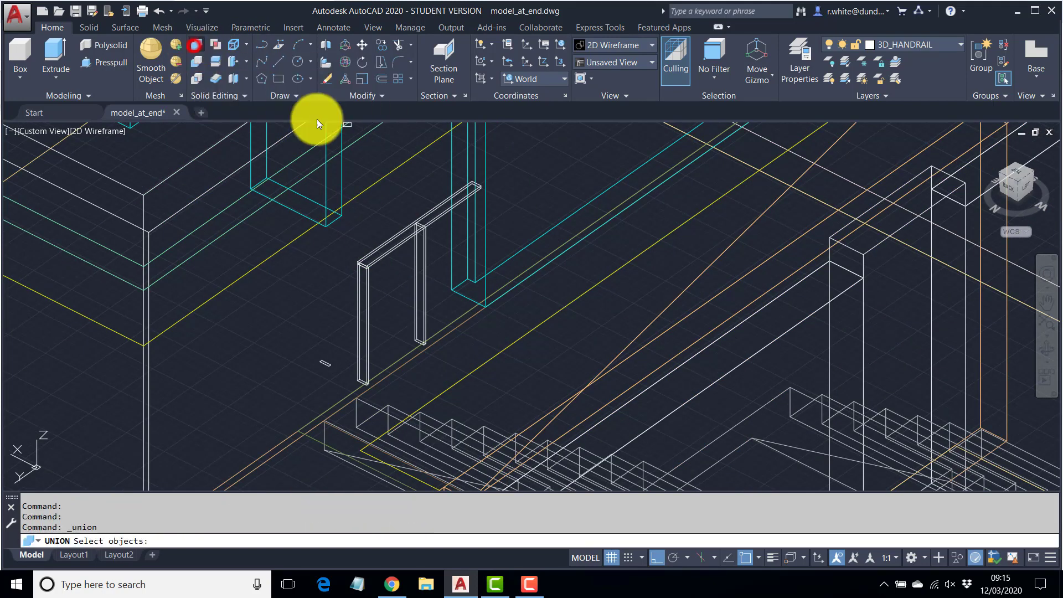
click(388, 236)
click(416, 260)
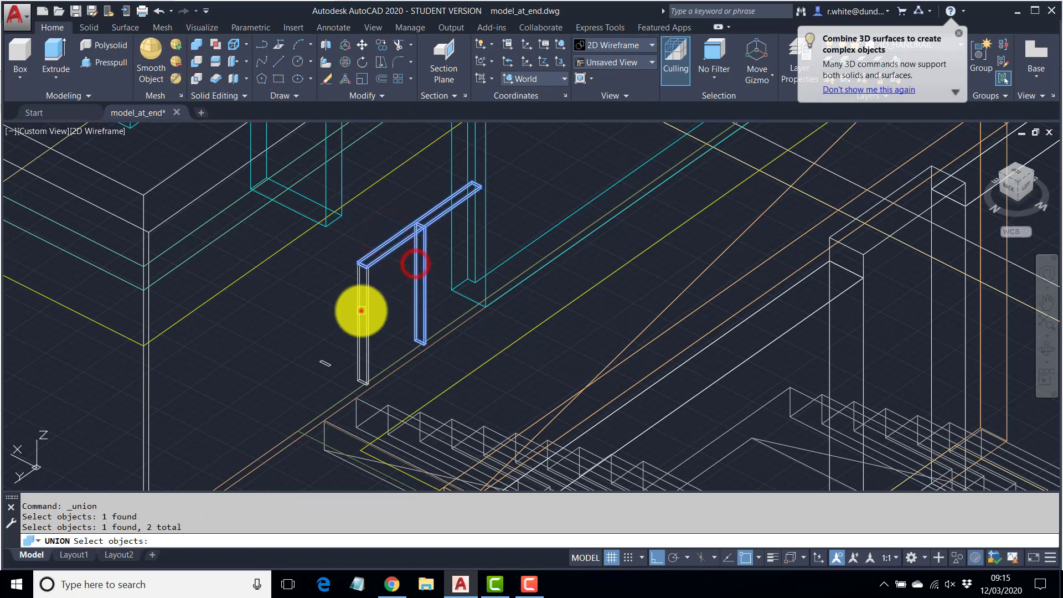
click(360, 309)
scroll(398, 247, up, 3)
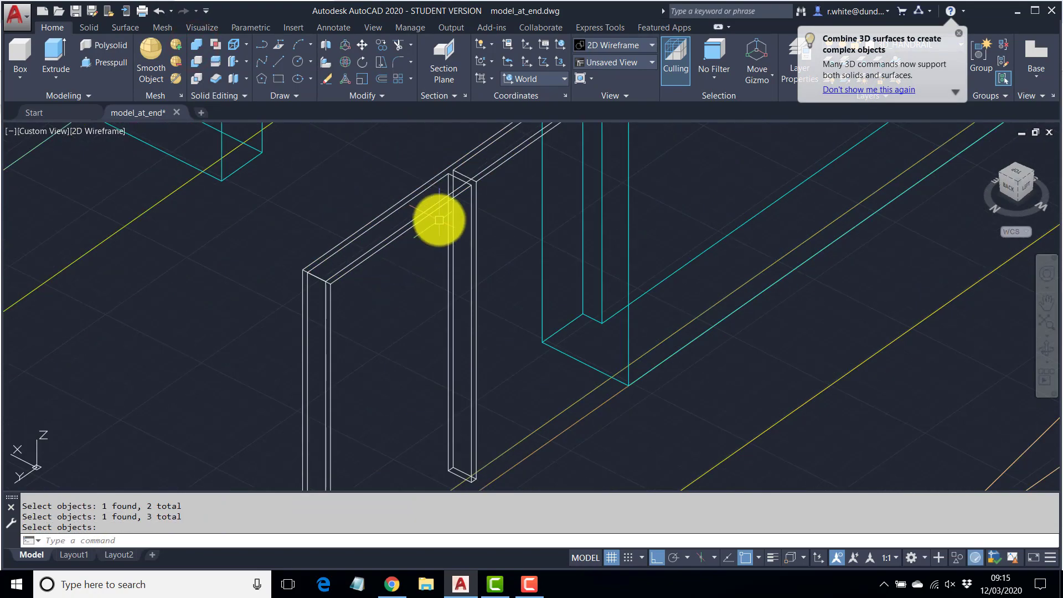
scroll(437, 238, down, 3)
Consult the wall-mounted handrail photo on the House T page in Chrome and return to the AutoCAD drawing at the copied rectangle
shift+middle_drag(475, 280, 438, 281)
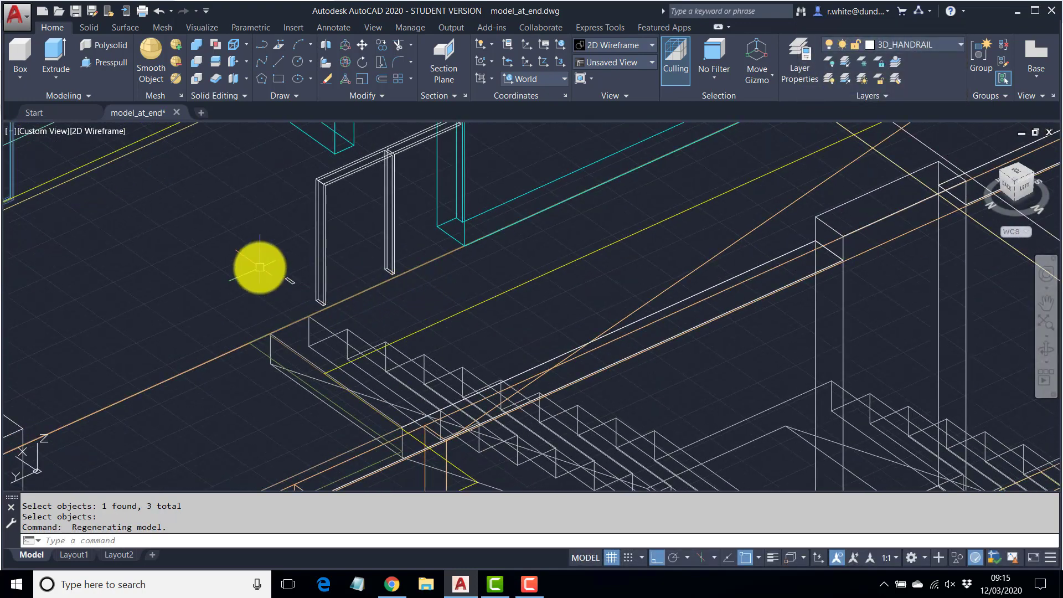
scroll(387, 308, down, 2)
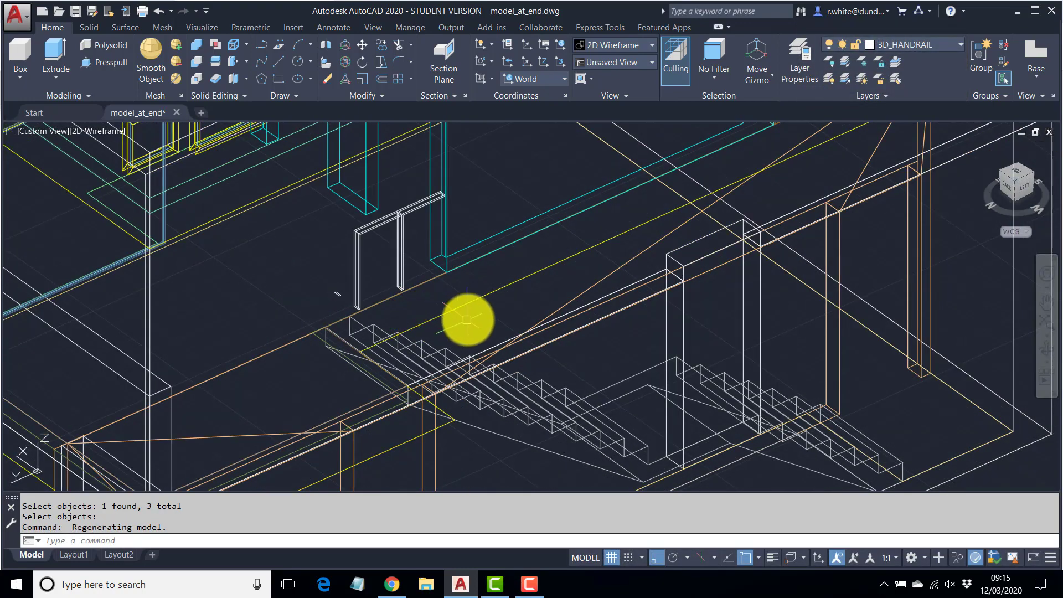
shift+middle_drag(468, 319, 475, 292)
scroll(320, 275, up, 5)
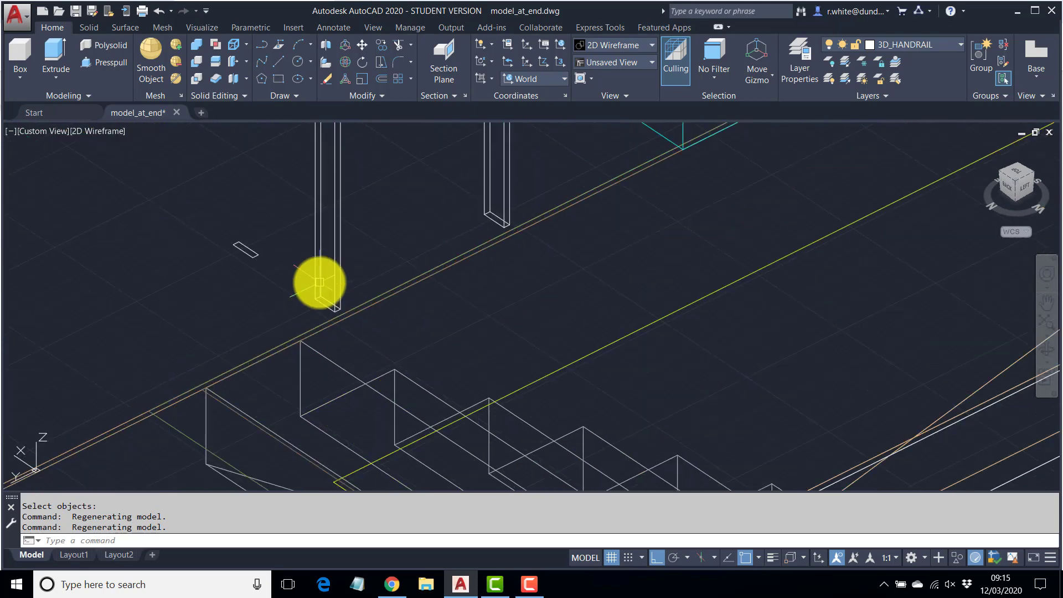
scroll(244, 253, up, 2)
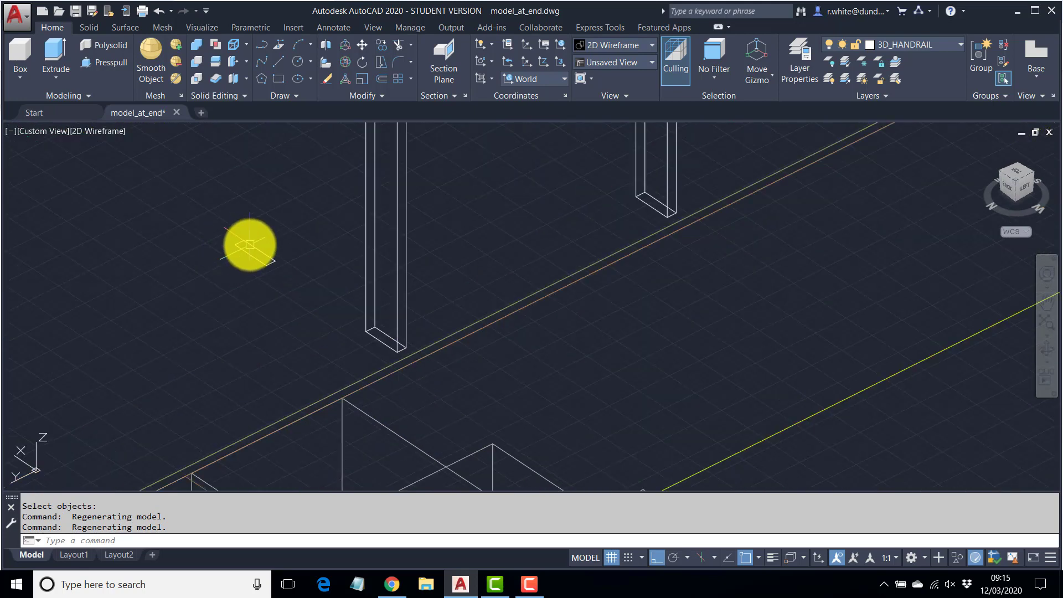
scroll(247, 254, up, 2)
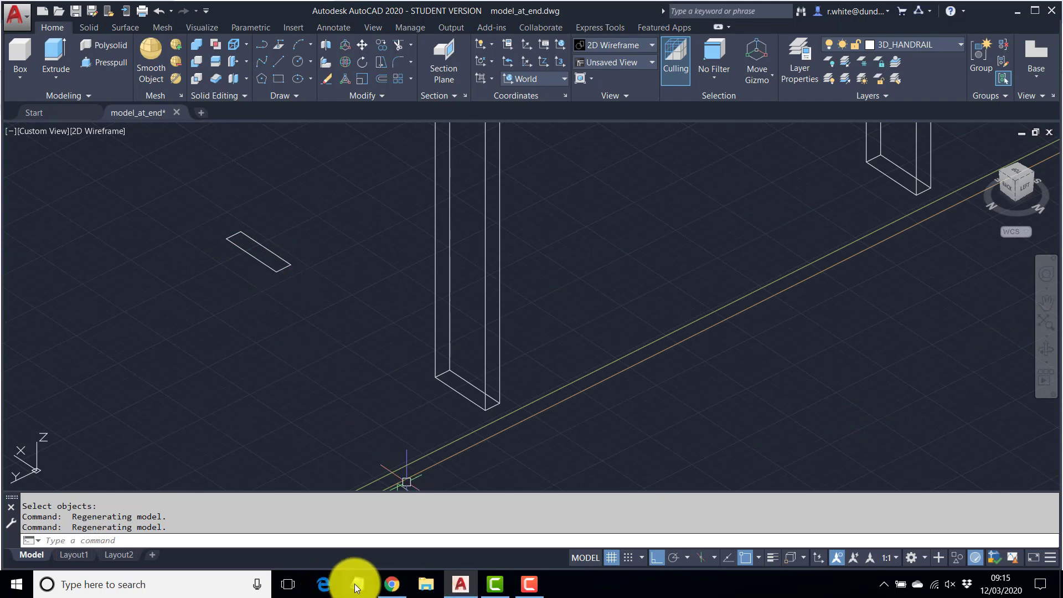
click(389, 584)
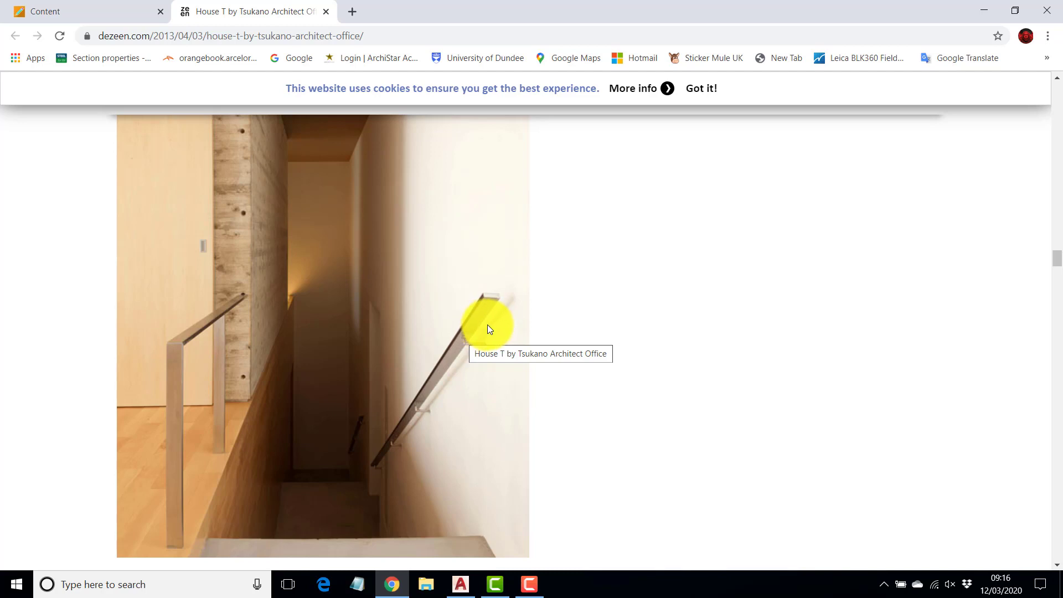
click(458, 585)
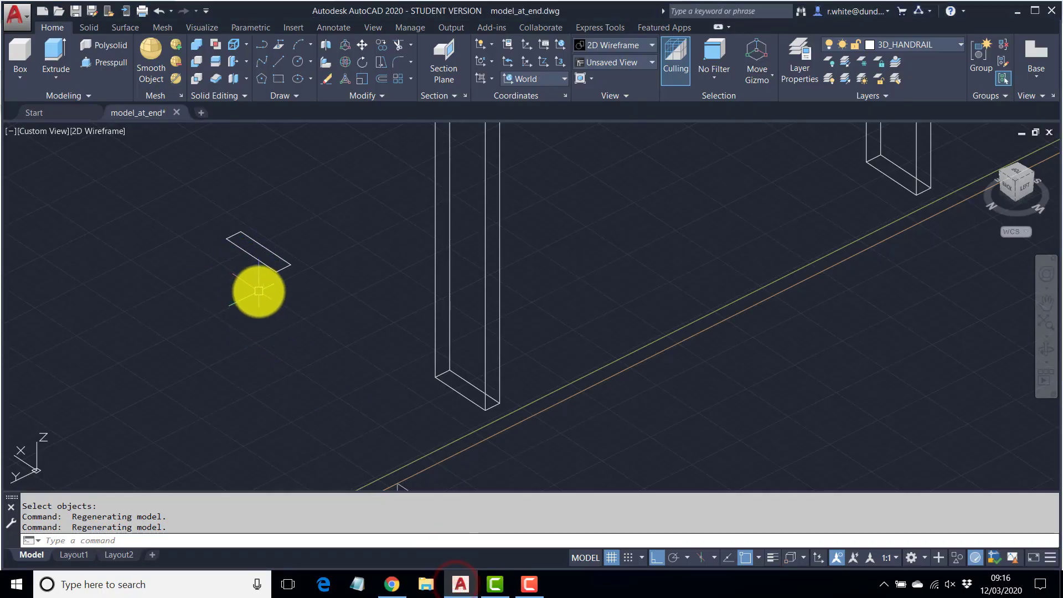
Draw a line 25 long from the copied rectangle's corner, continuing in the direction of its long edge
text(l)
key(Return)
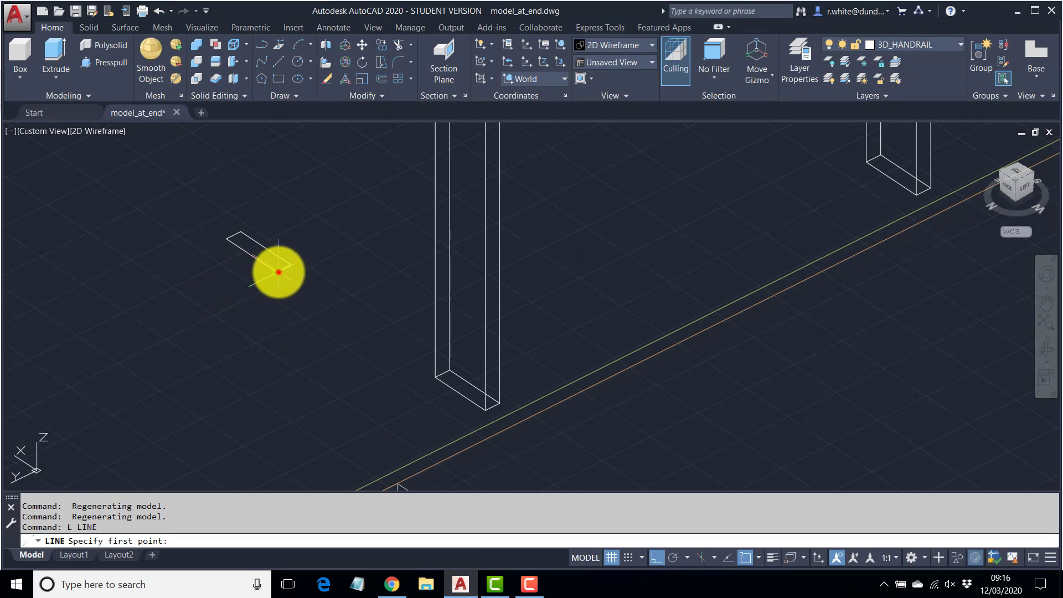
click(279, 272)
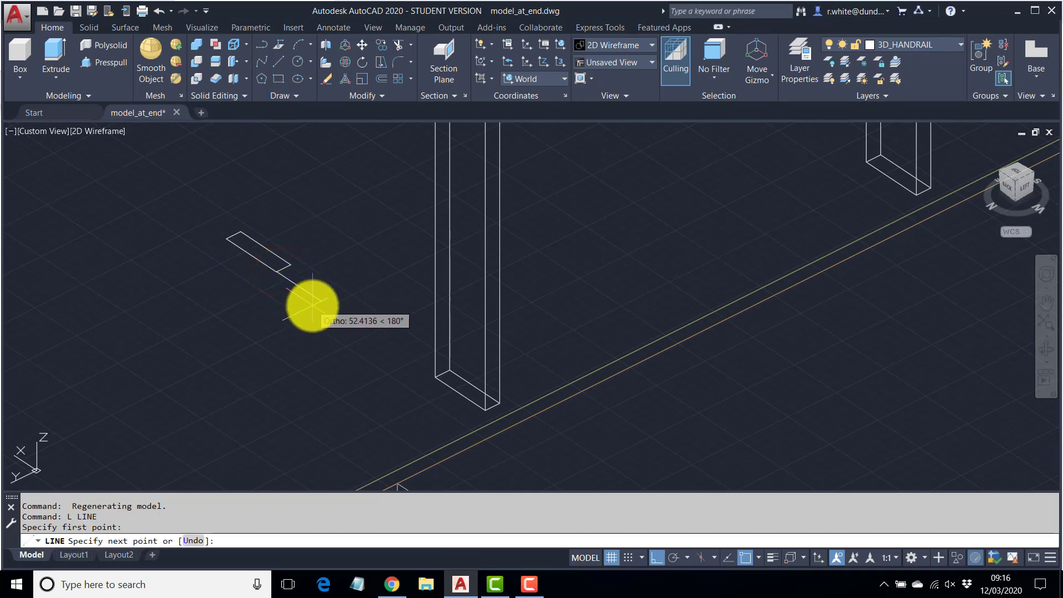
key(Return)
key(Return)
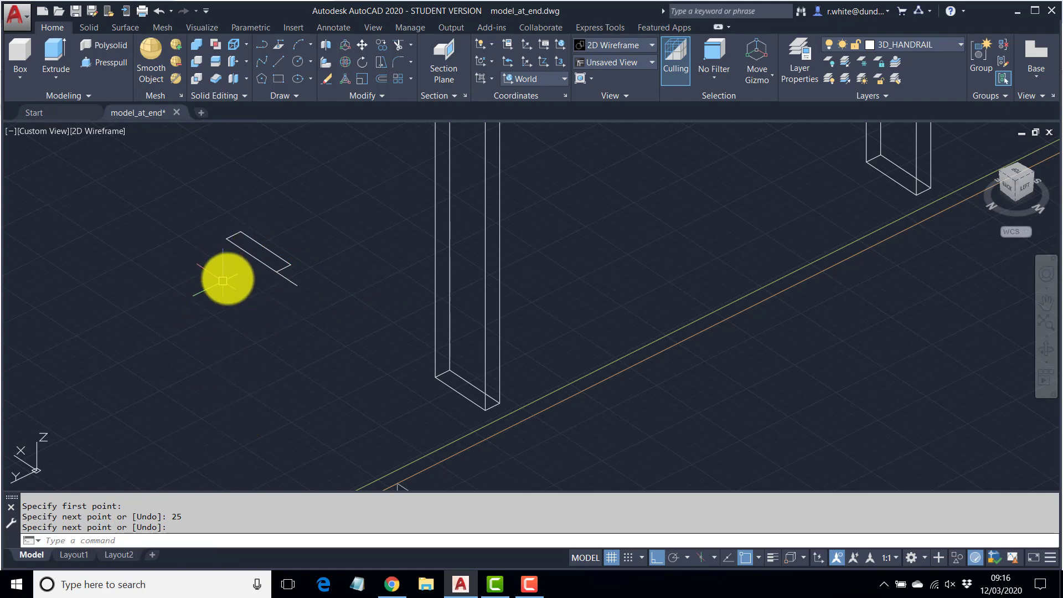
Draw a polyline from the midpoint of the copied rectangle's long edge, 30 perpendicularly outward and on parallel to that edge
scroll(250, 259, up, 2)
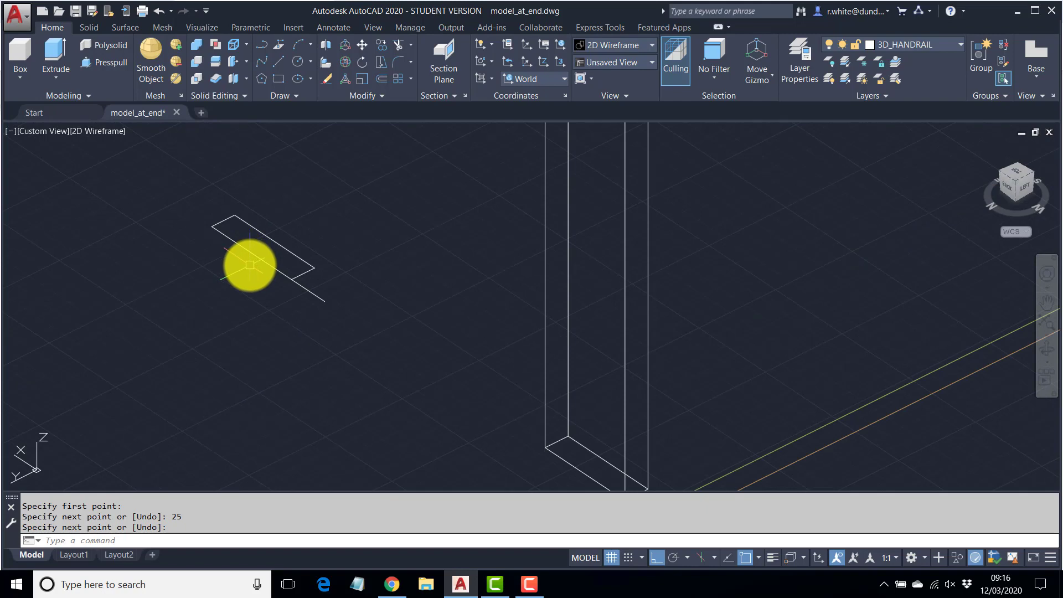
text(L)
key(Return)
click(250, 252)
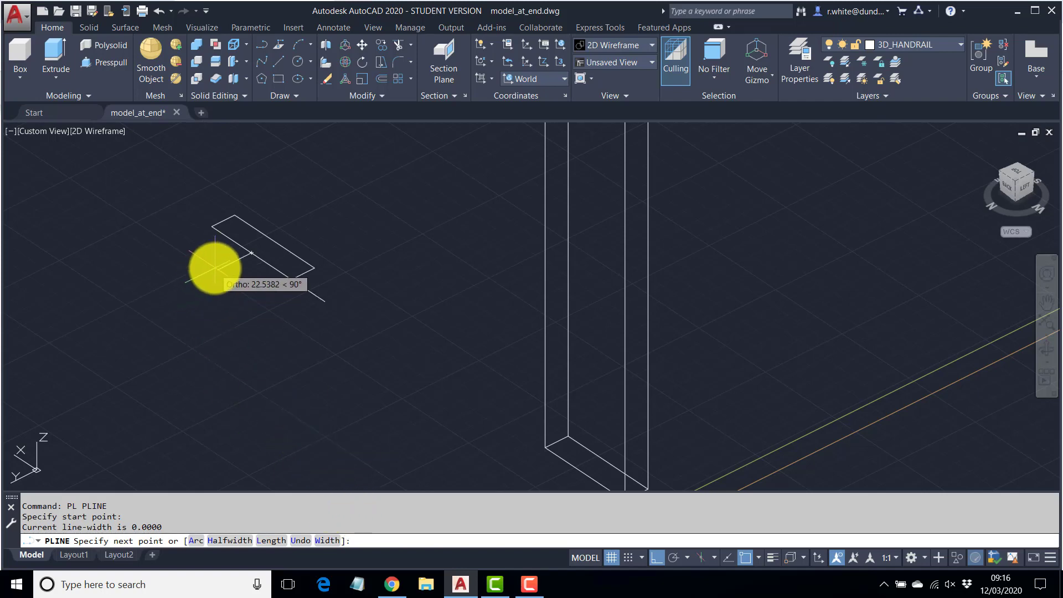
key(Return)
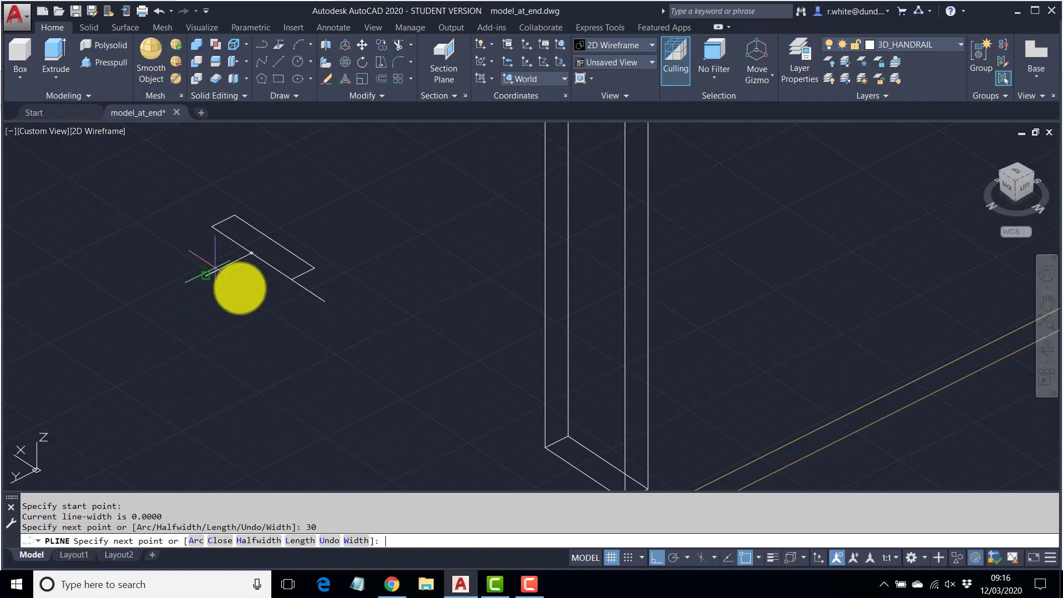
click(326, 338)
key(Return)
Draw a polyline from the far end of the 25-long line, perpendicular across the bracket polyline's parallel leg
key(Return)
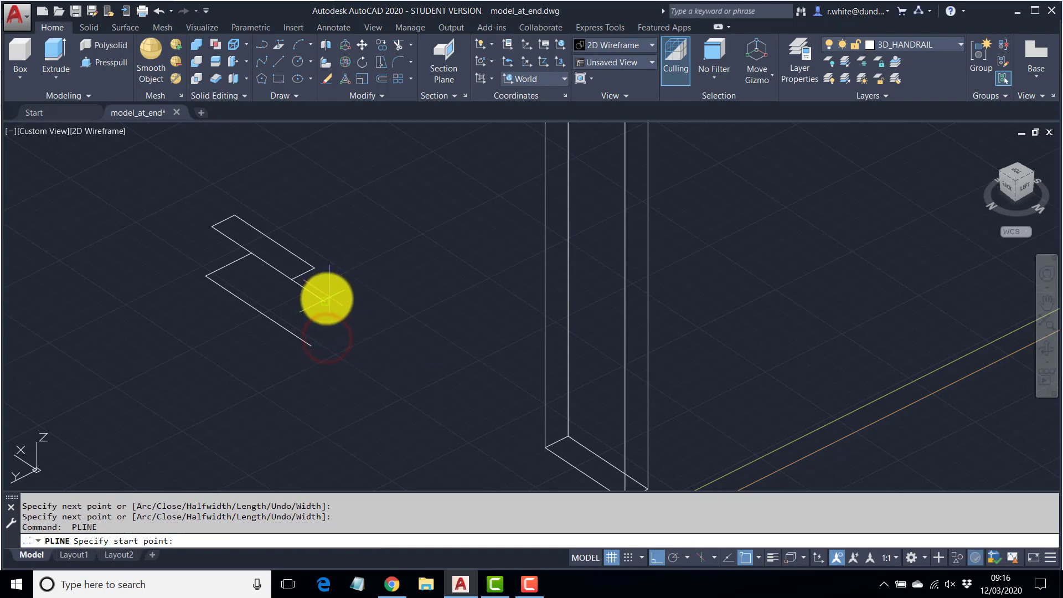
click(324, 300)
click(256, 340)
key(Return)
Trim the bracket polyline's overhang beyond the crossing line and erase that crossing line
text(tr)
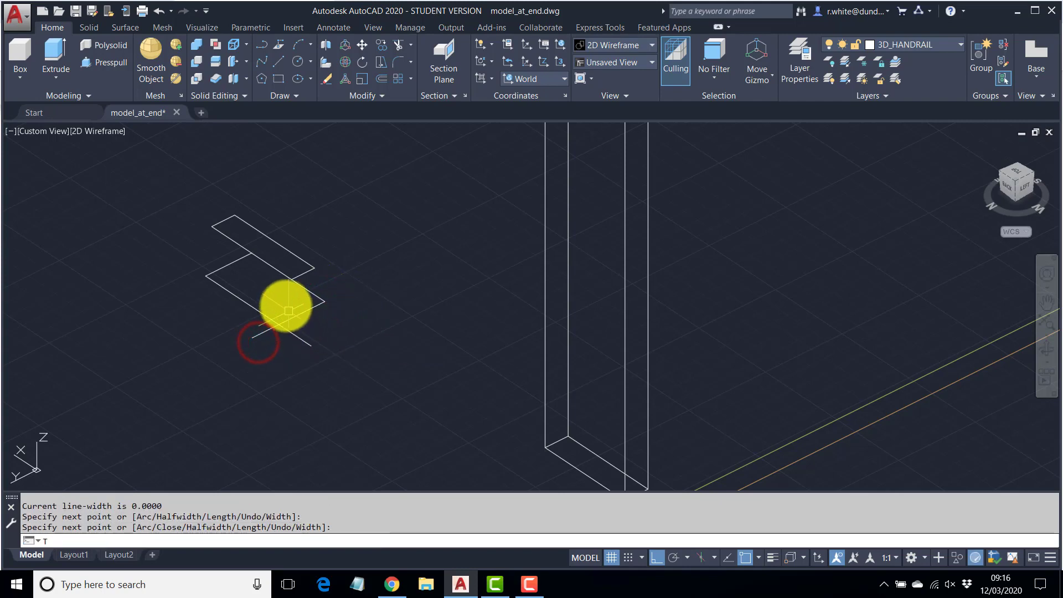
key(Return)
click(293, 317)
key(Return)
click(294, 334)
key(Return)
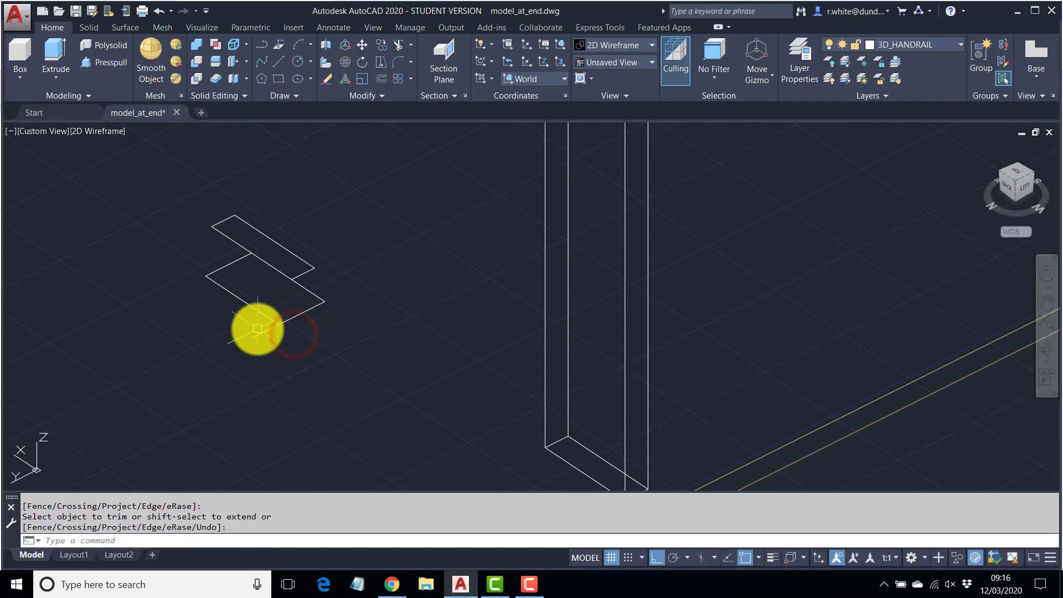
click(261, 335)
key(Delete)
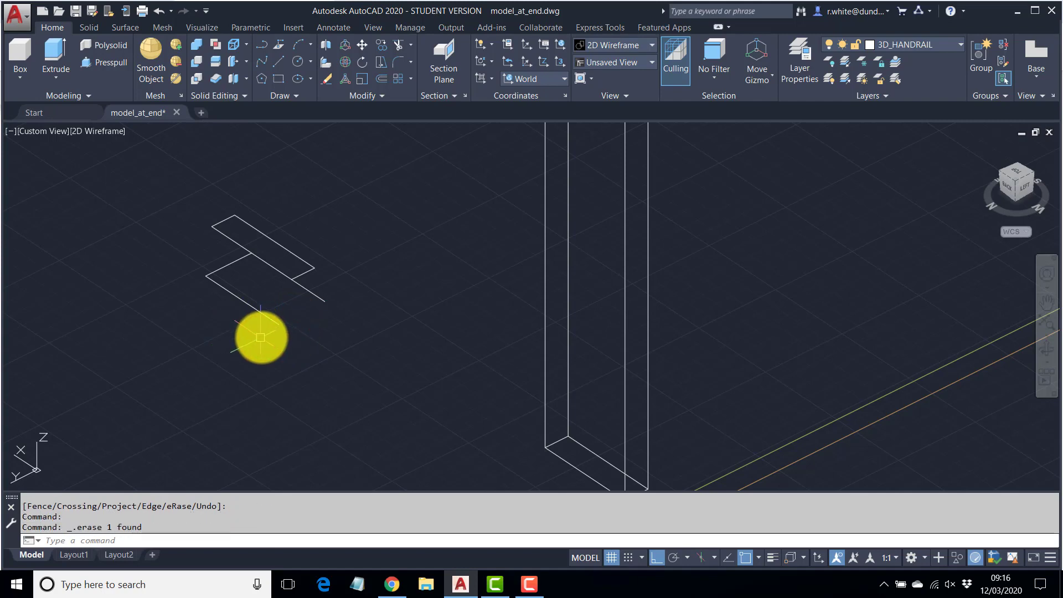
Recheck the wall-mounted handrail photo in Chrome, and in AutoCAD stretch the bracket polyline's free end and corner 10 toward the rectangle
click(391, 586)
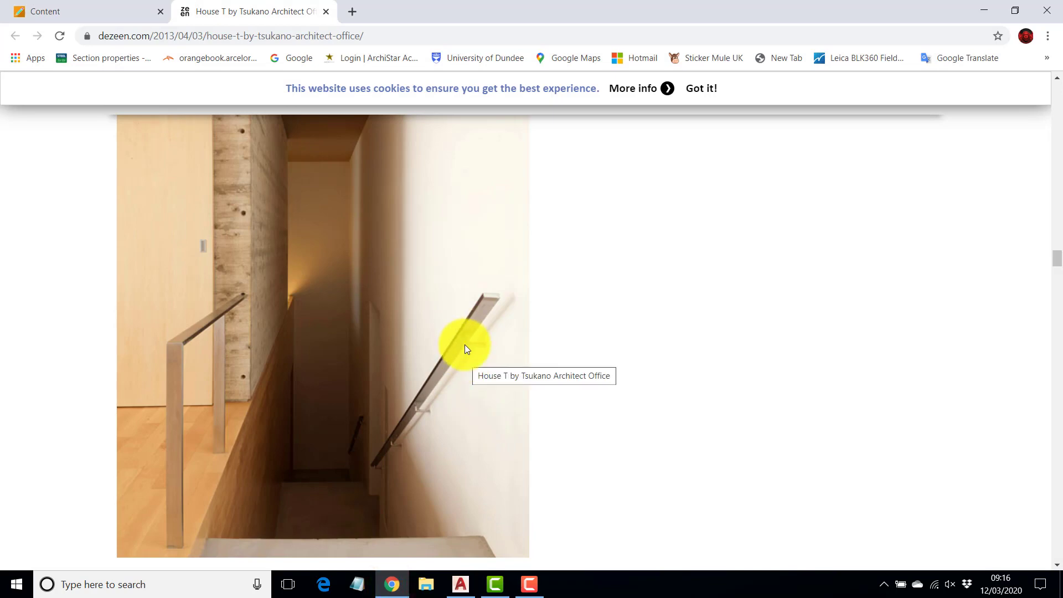
click(462, 583)
click(256, 316)
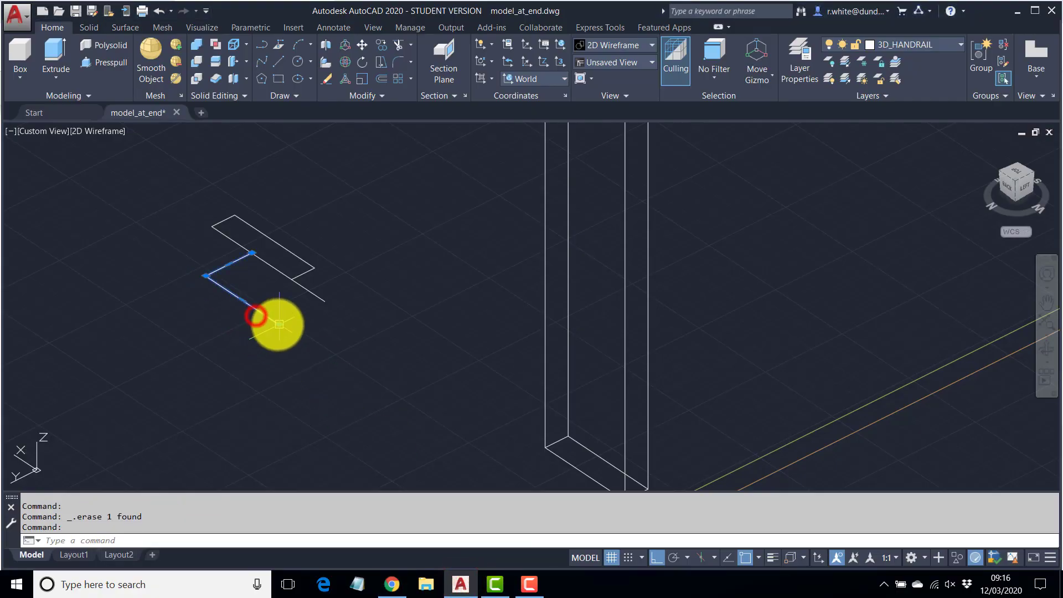
click(278, 324)
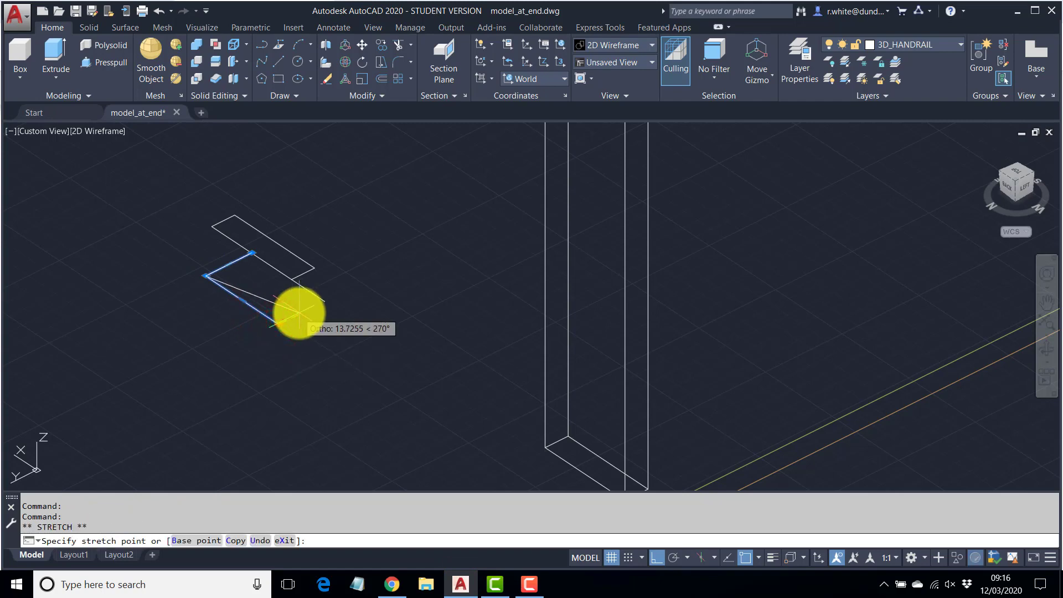
text(10)
key(Return)
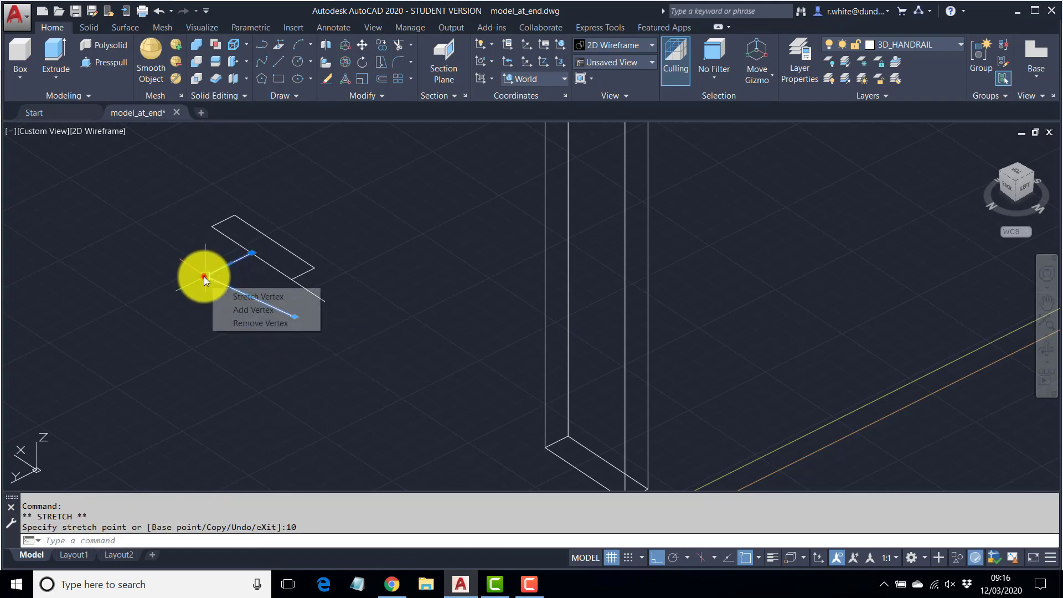
click(204, 275)
scroll(218, 256, up, 6)
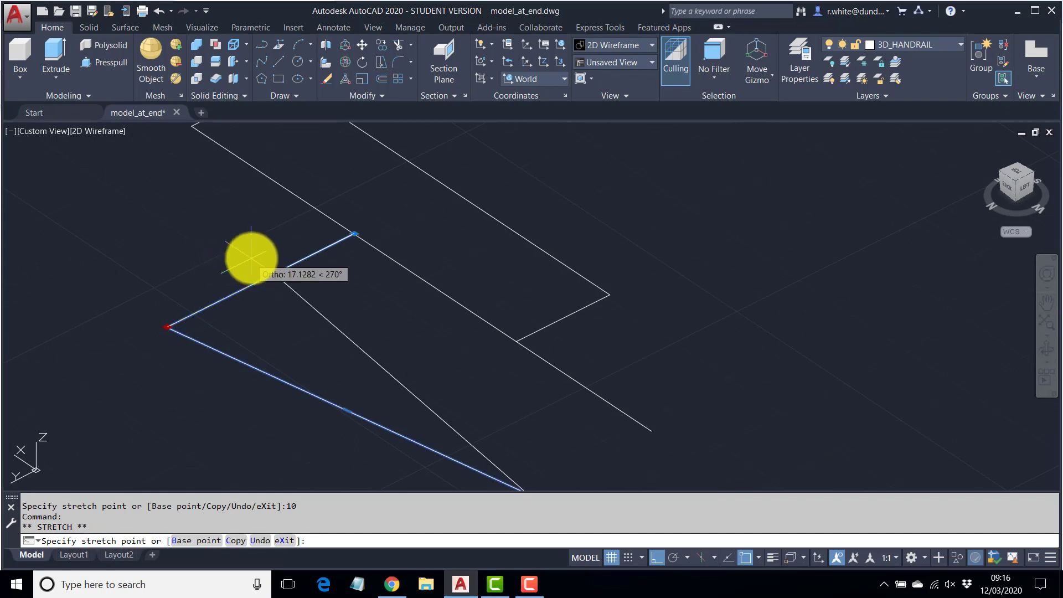
key(Escape)
key(Escape)
scroll(231, 251, down, 6)
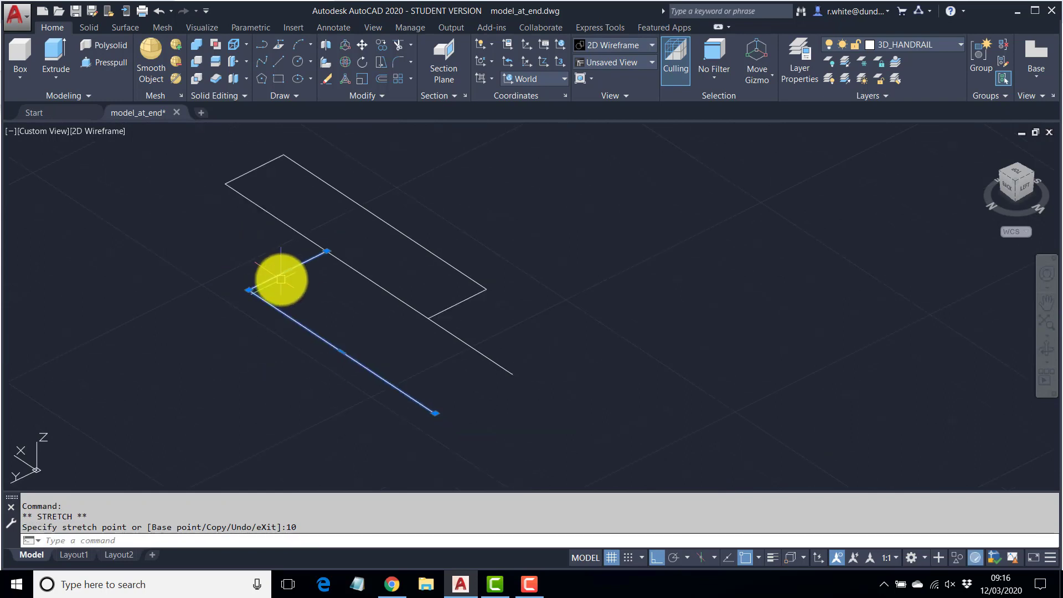
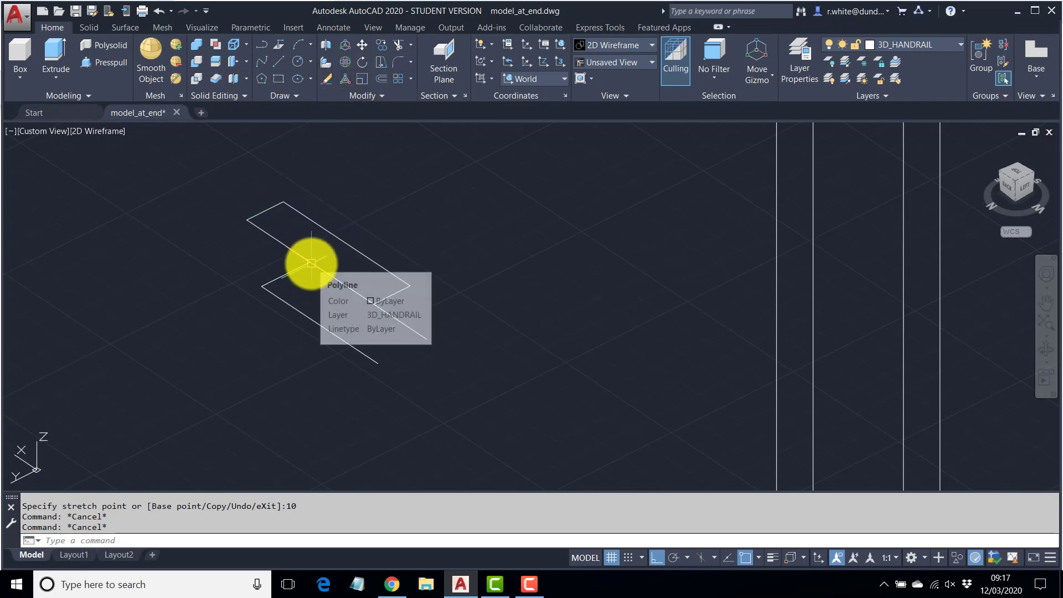
Set the coordinate system to Front and draw a 12-sided polygon inscribed in a radius 5 circle, centred on the polyline's endpoint at the rectangle
click(548, 81)
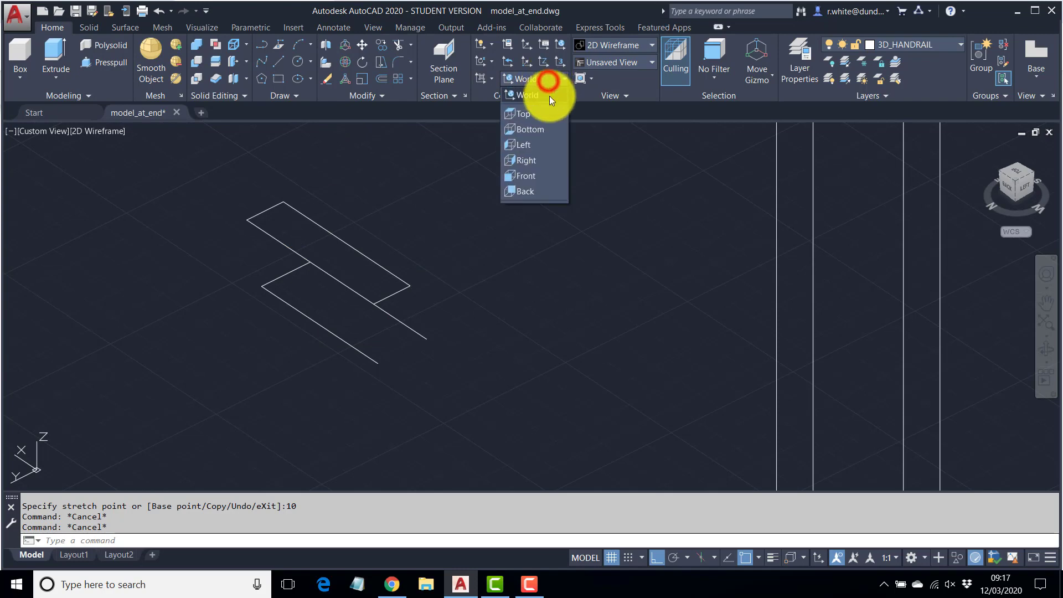
click(529, 176)
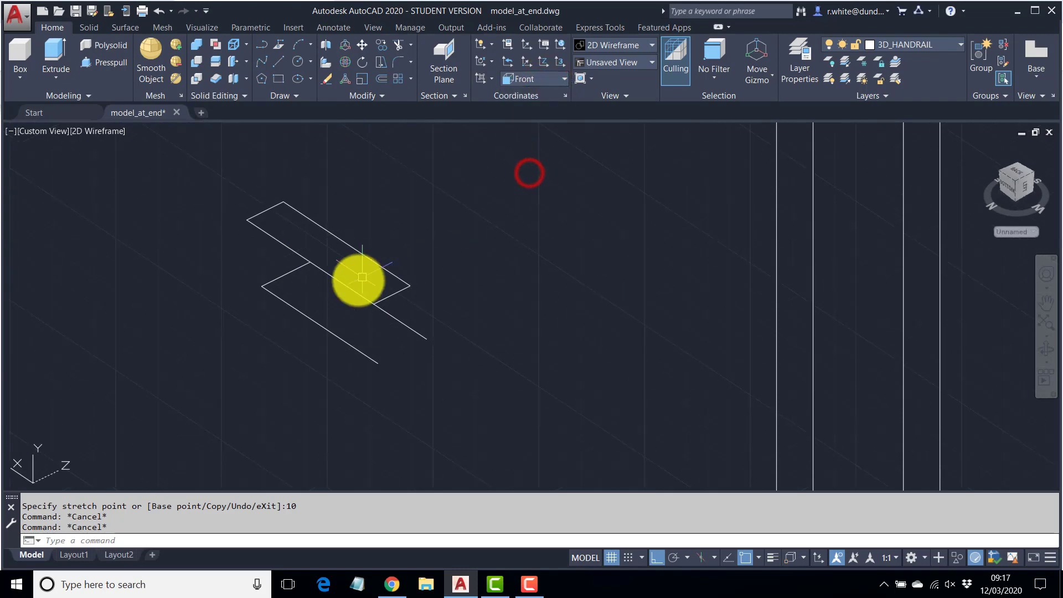
scroll(299, 259, up, 2)
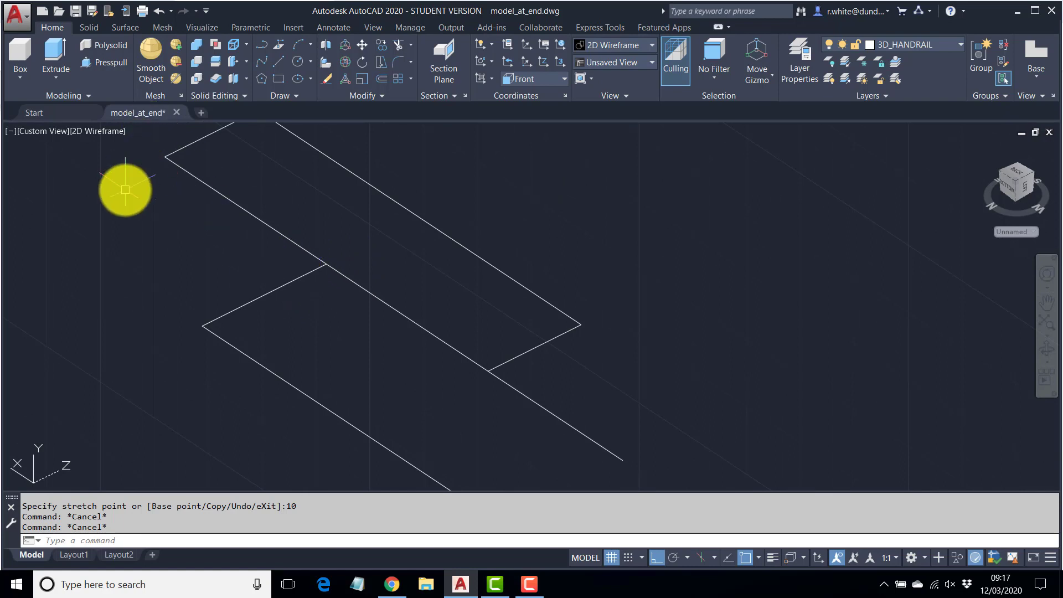
click(262, 79)
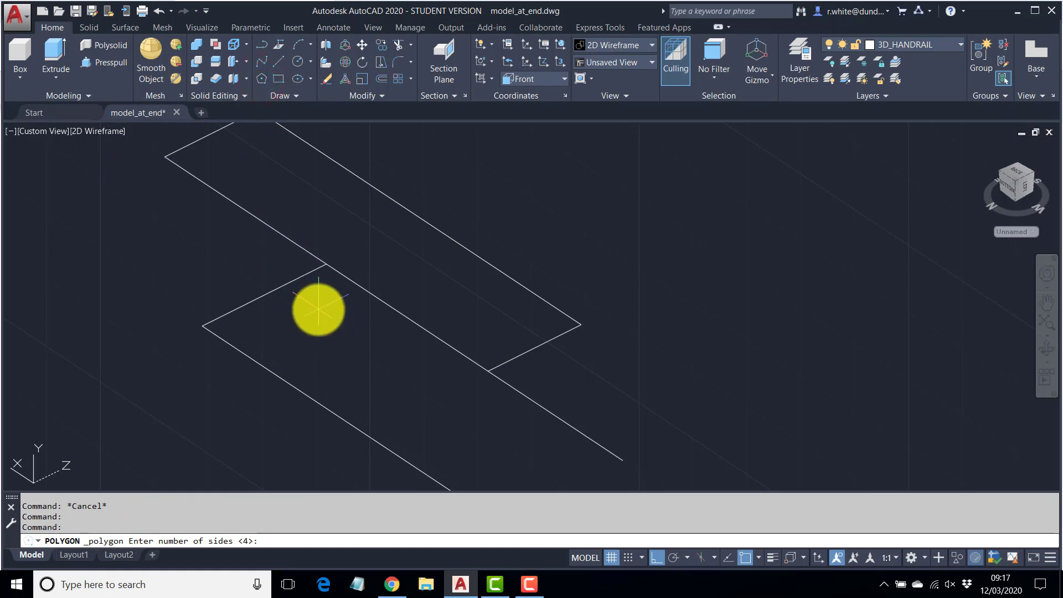
text(12)
key(Return)
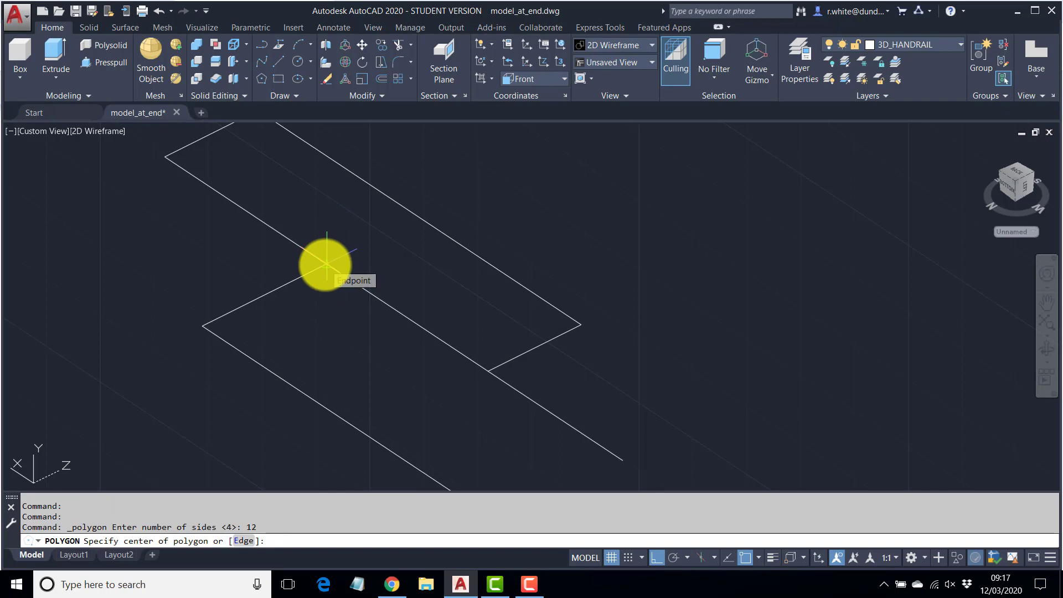
click(325, 264)
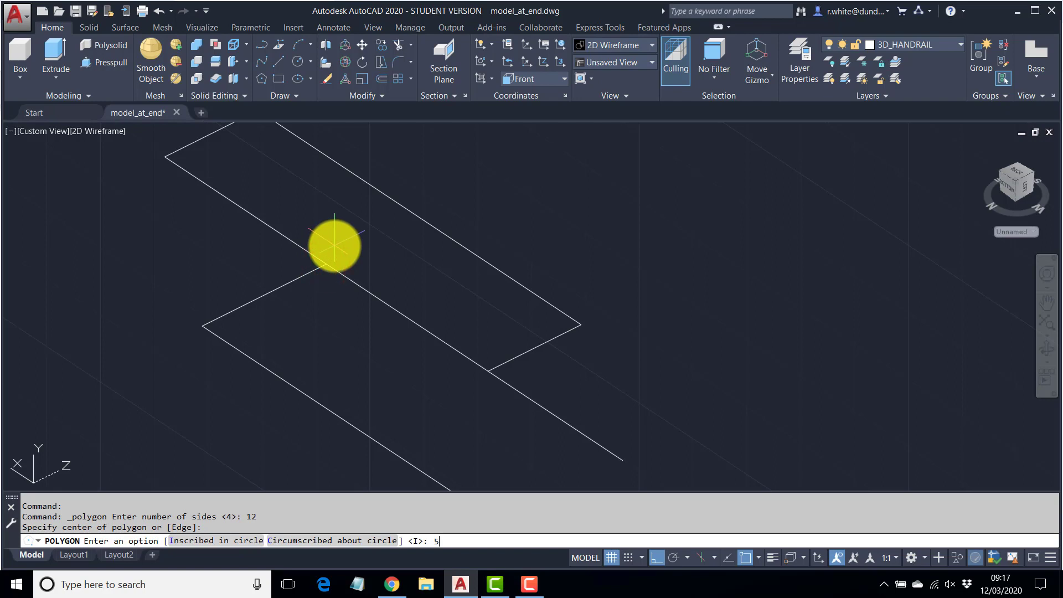
text(5)
key(Return)
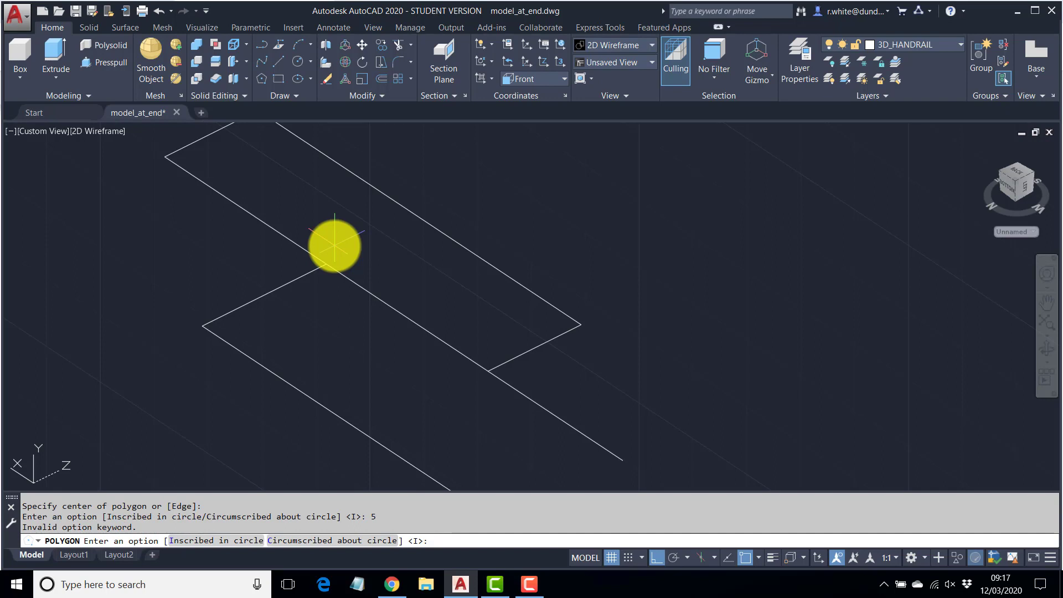
key(Return)
key(Return)
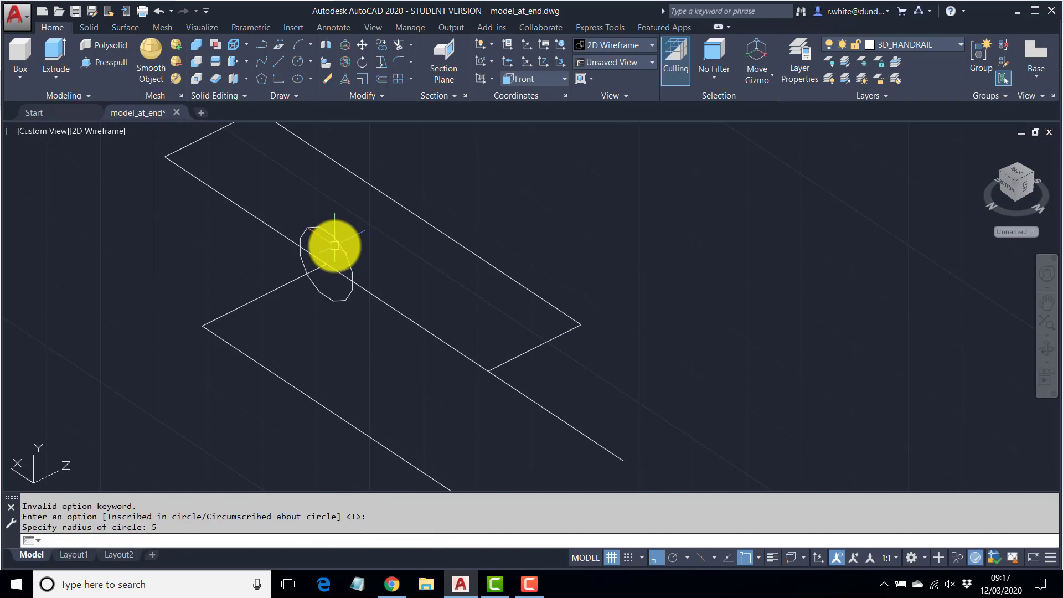
Extrude the 12-sided polygon along the L-shaped polyline as its path to form the bracket arm
scroll(329, 245, down, 4)
scroll(302, 257, up, 2)
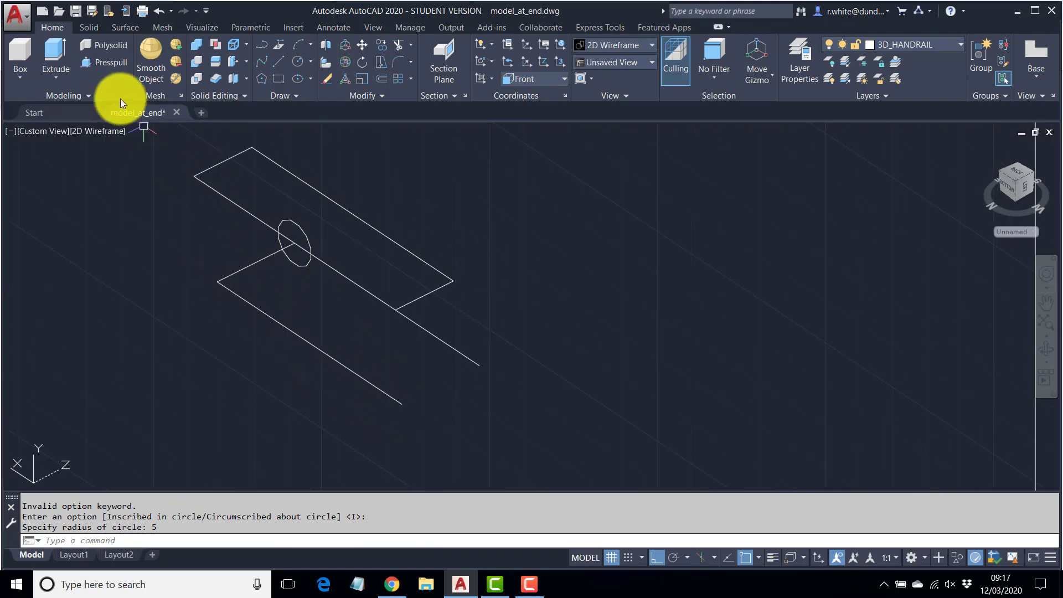
click(58, 49)
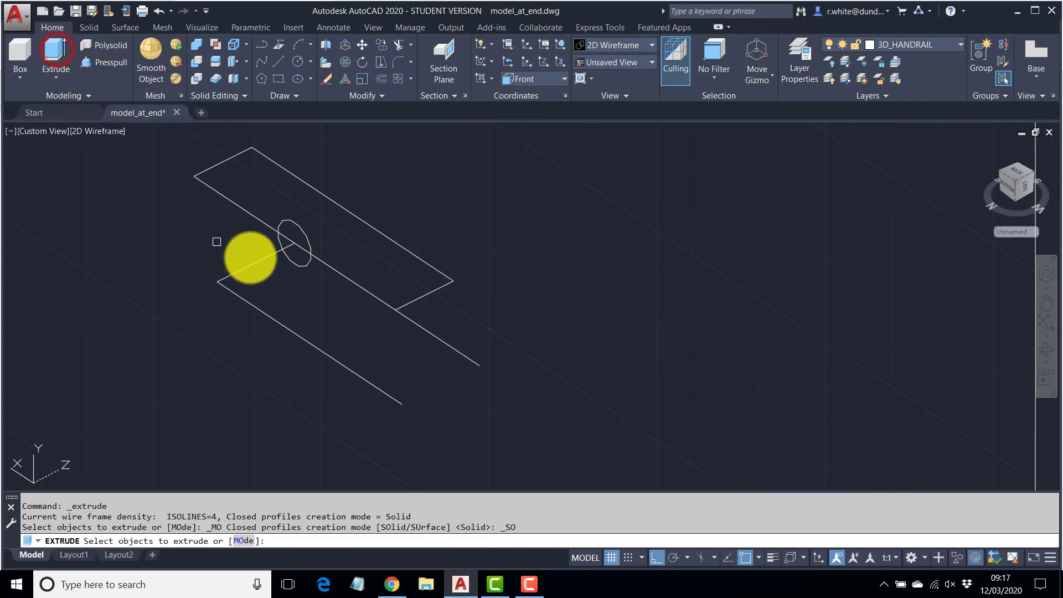
click(295, 227)
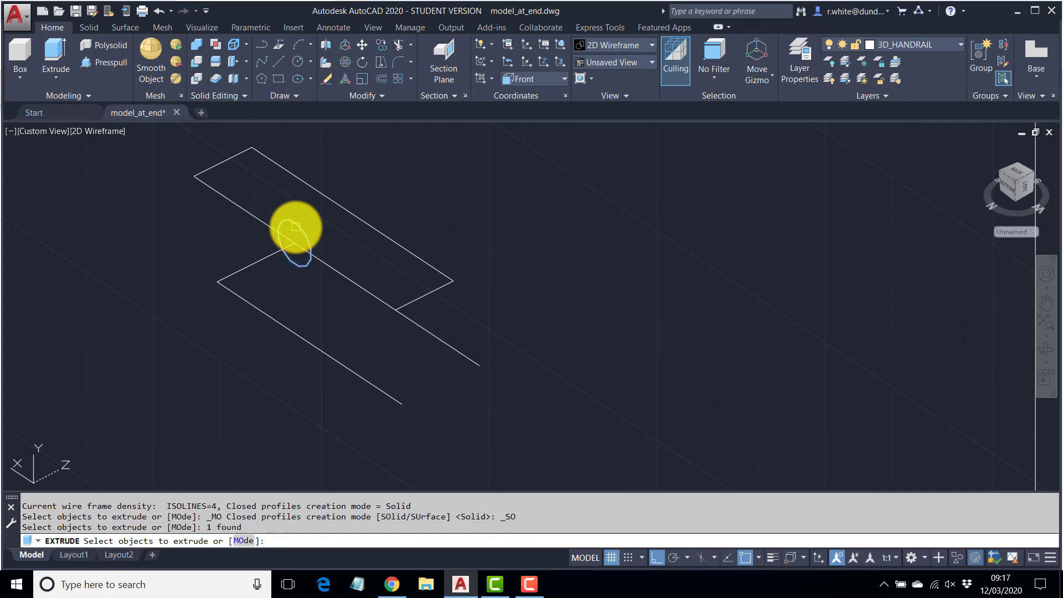
key(Return)
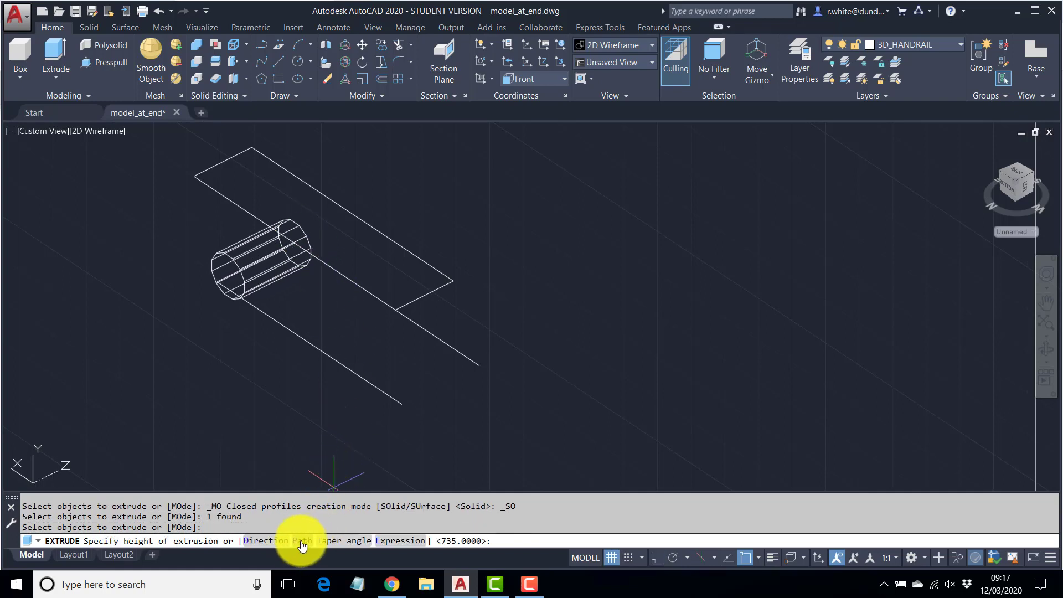
click(302, 545)
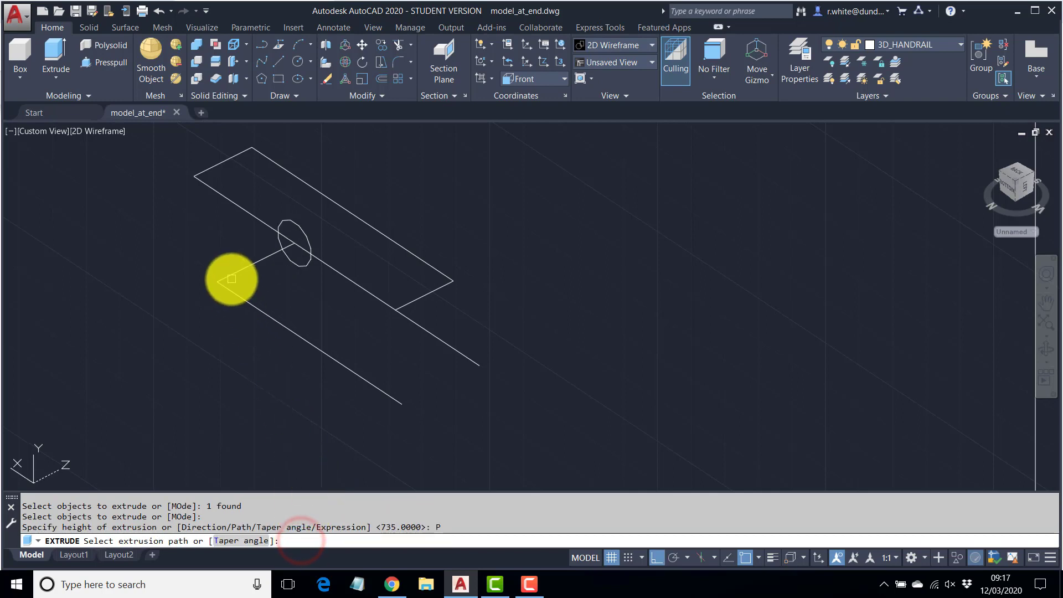
click(232, 292)
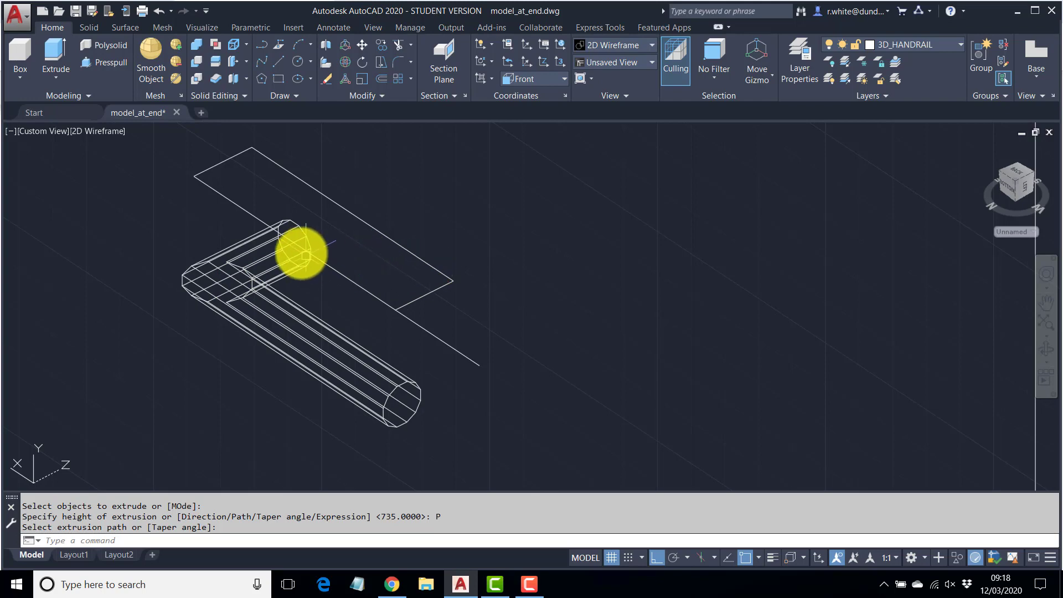
Draw a circle of about radius 13 centred on the bracket arm's end at the rectangle's long edge
scroll(306, 255, up, 2)
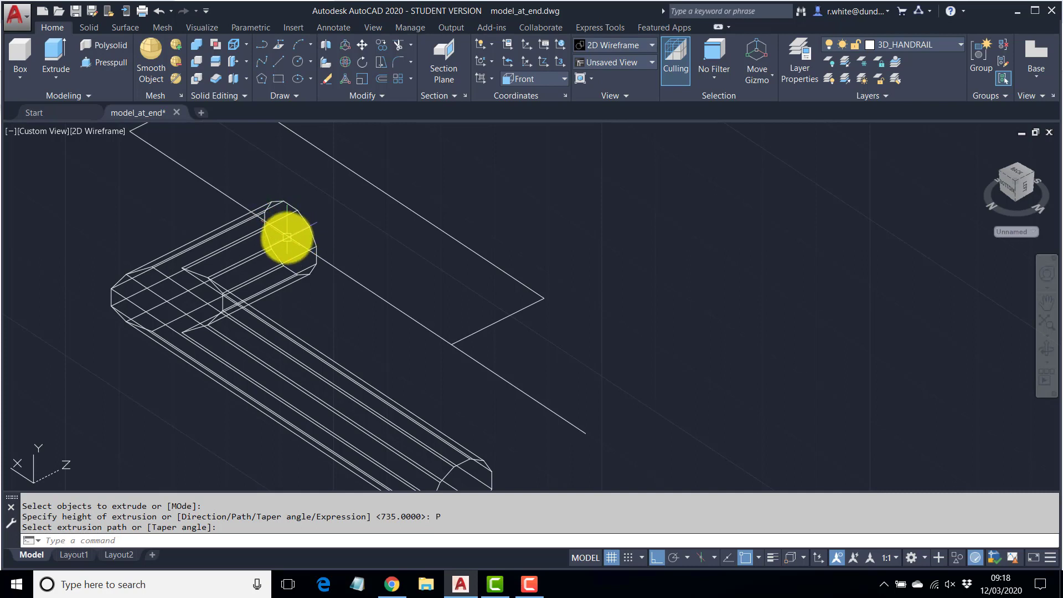
text(c)
key(Return)
click(295, 240)
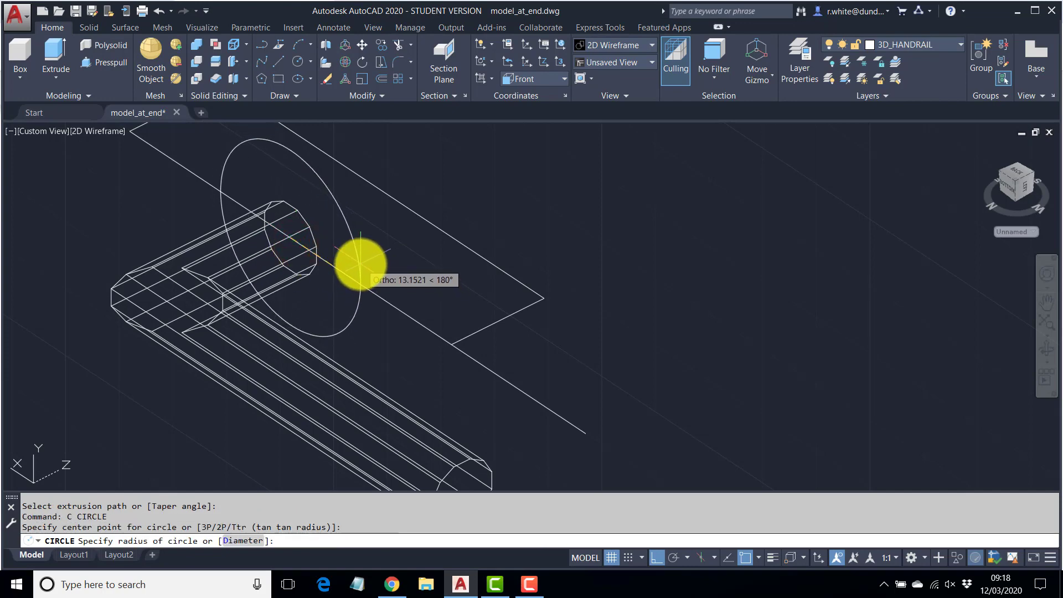
click(362, 267)
Set the coordinate system to Left for drawing on the side plane of the staircase flights
scroll(513, 246, down, 4)
scroll(515, 249, up, 2)
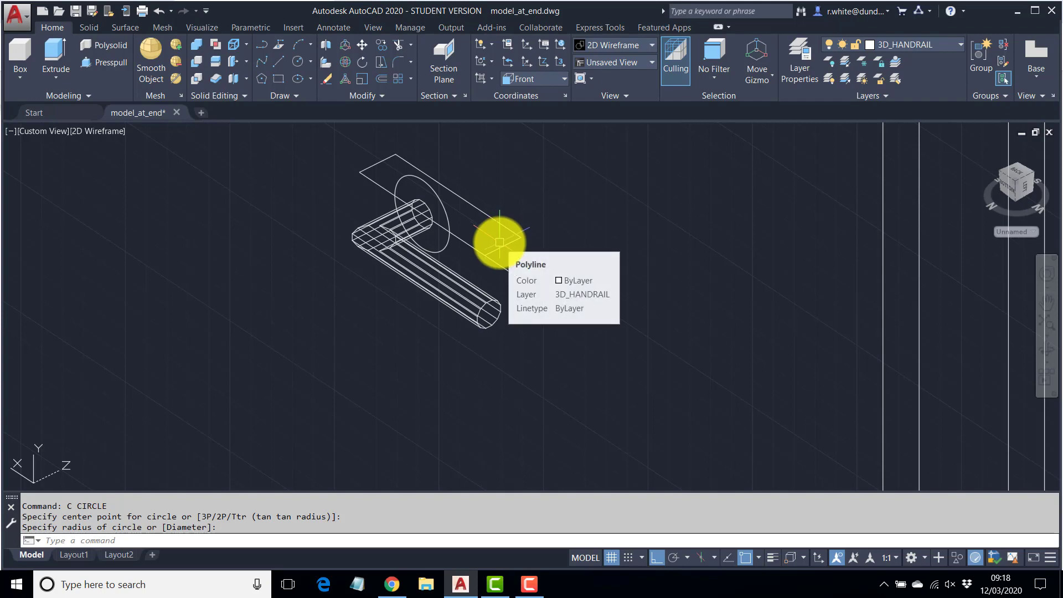
scroll(500, 241, down, 3)
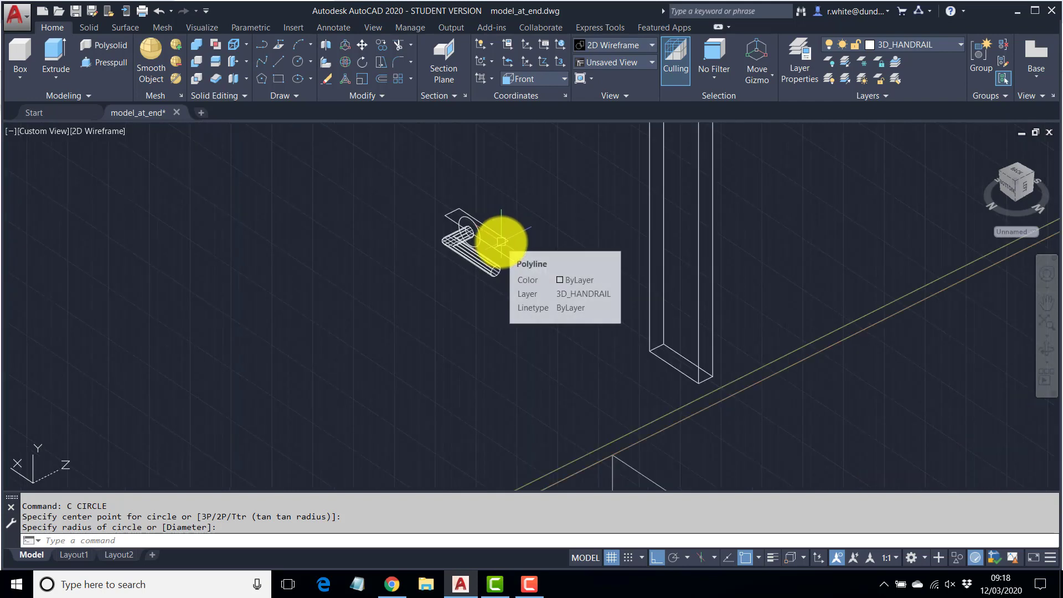
scroll(501, 242, down, 4)
middle_drag(596, 277, 465, 258)
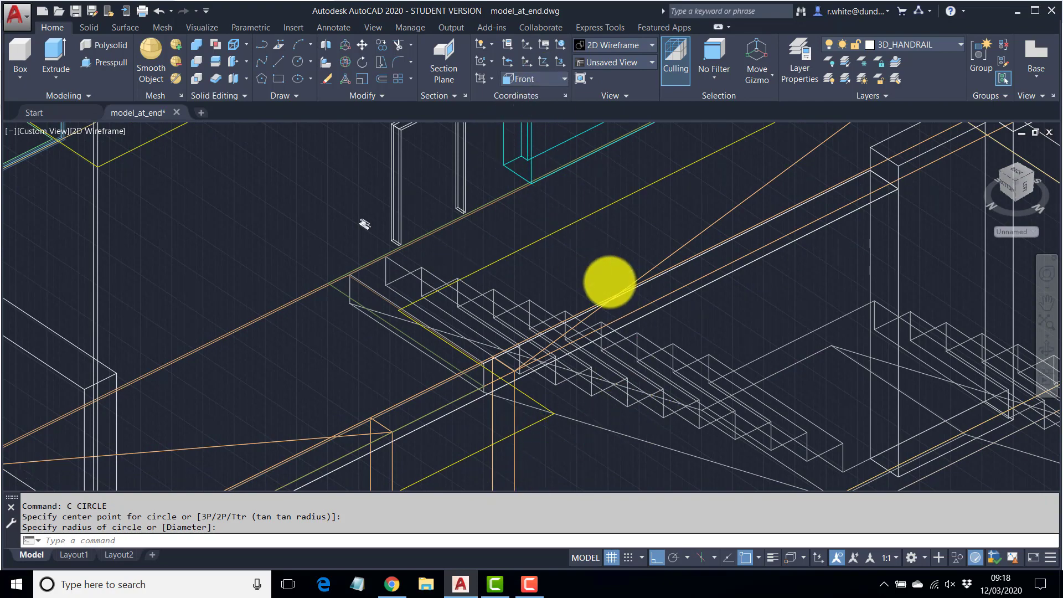
scroll(607, 280, down, 3)
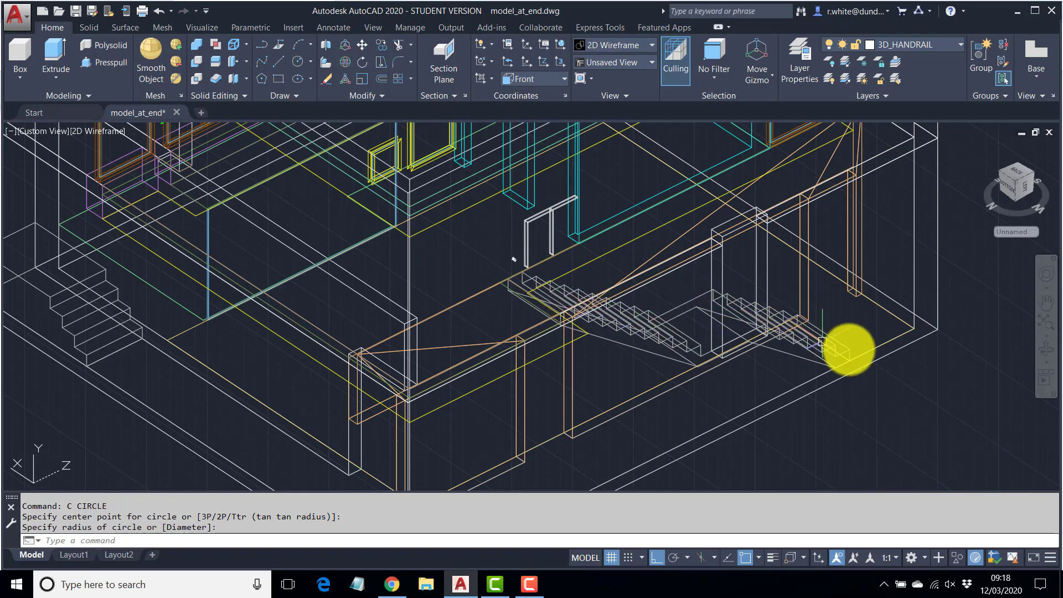
click(560, 78)
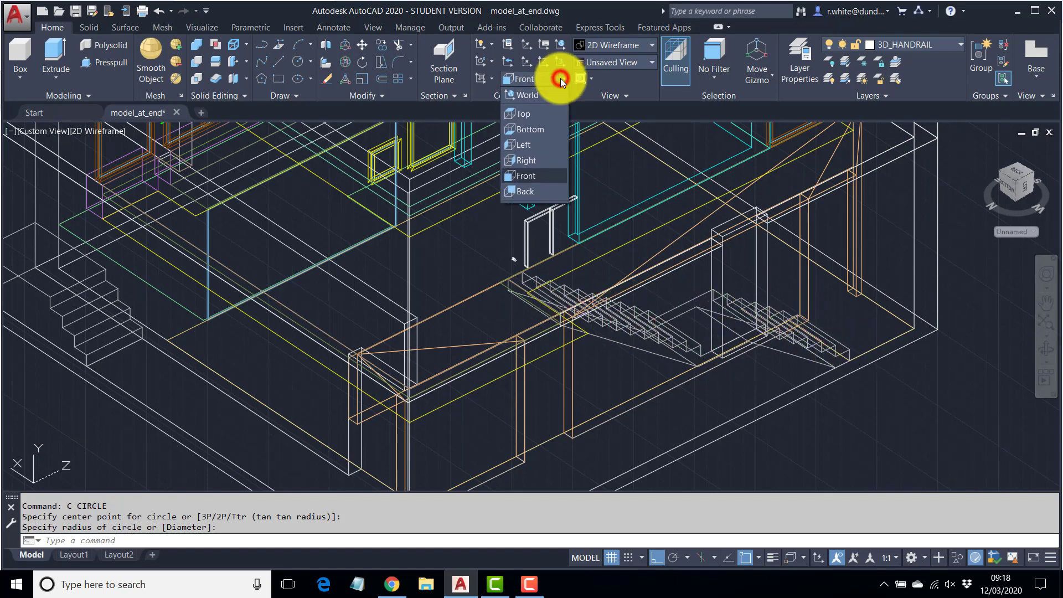
click(527, 145)
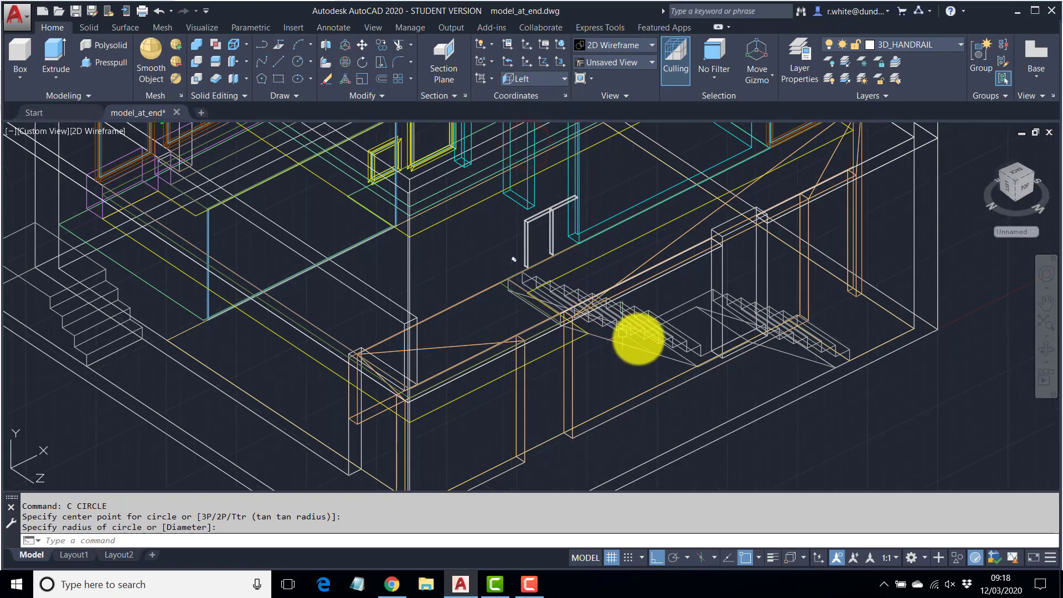
Draw a straight polyline along the flight nearest the bracket, from its top step's corner to its bottom step's corner
scroll(700, 346, up, 4)
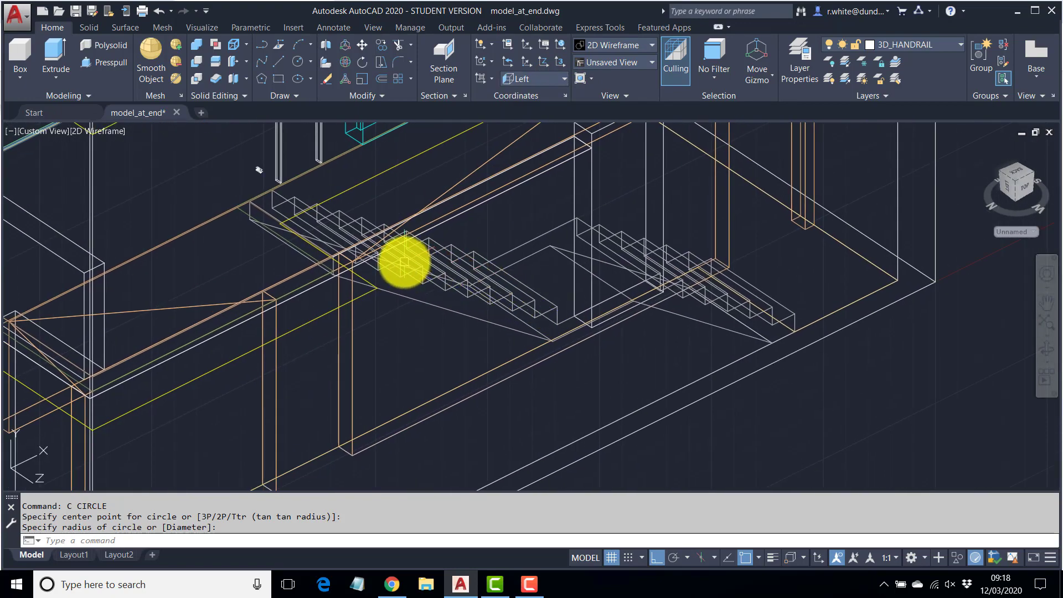
scroll(404, 261, up, 3)
key(Return)
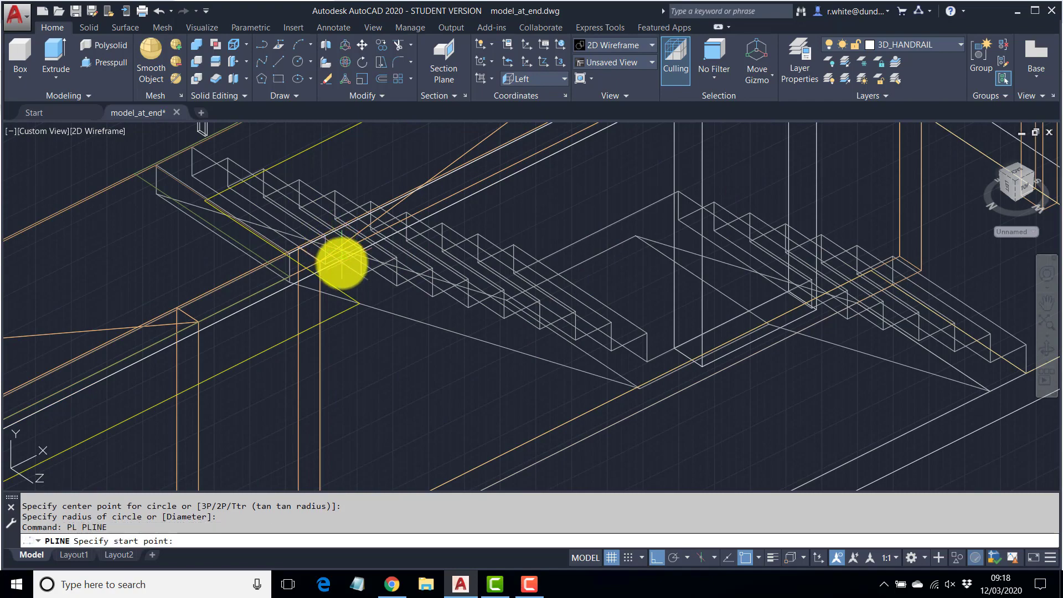
scroll(321, 216, up, 3)
scroll(280, 215, down, 3)
middle_drag(297, 239, 310, 278)
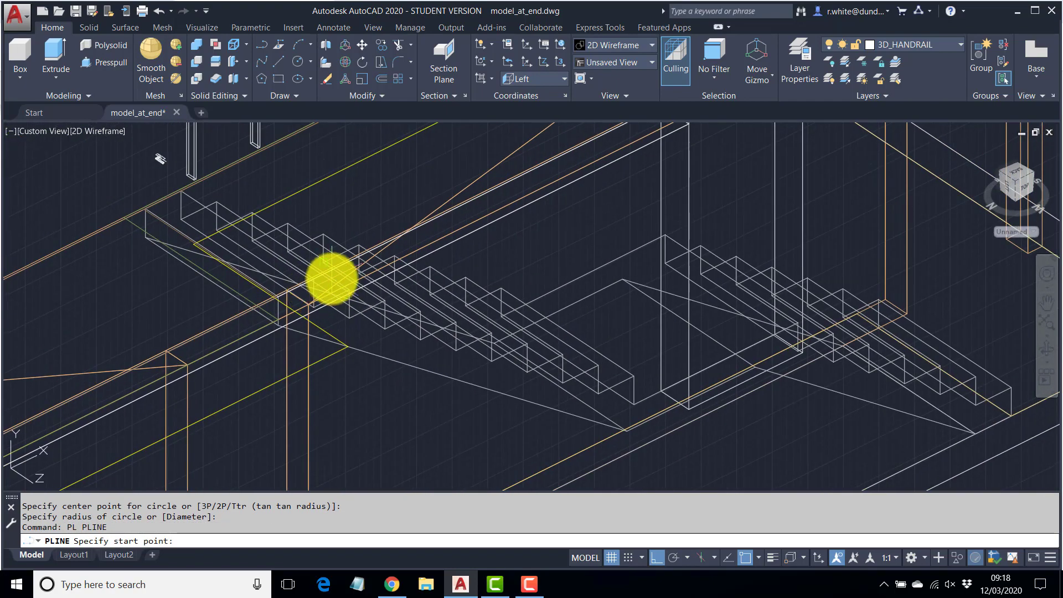
click(310, 279)
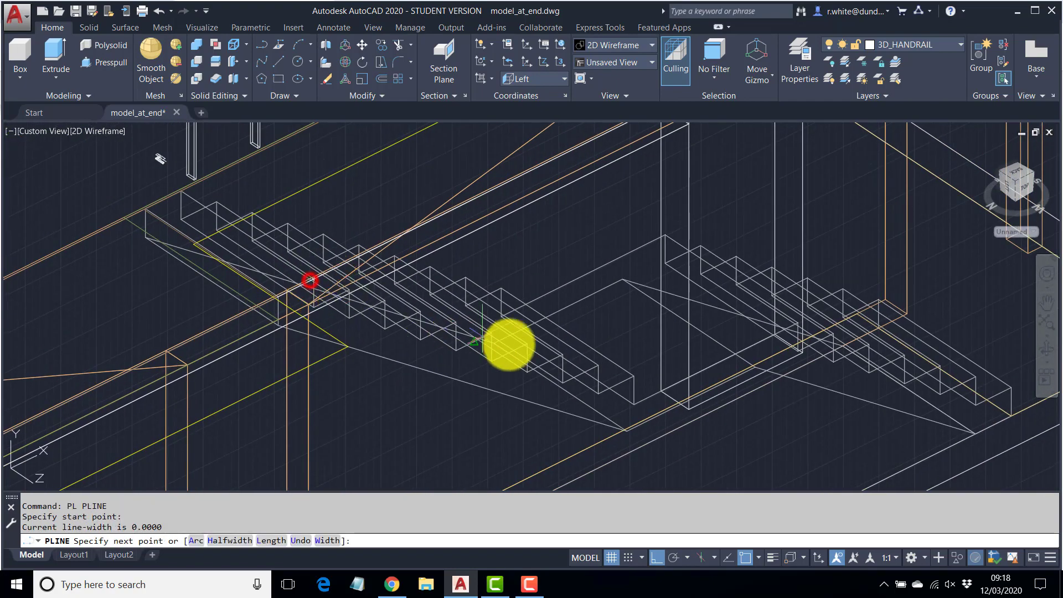
click(628, 377)
middle_drag(736, 360, 477, 304)
key(Return)
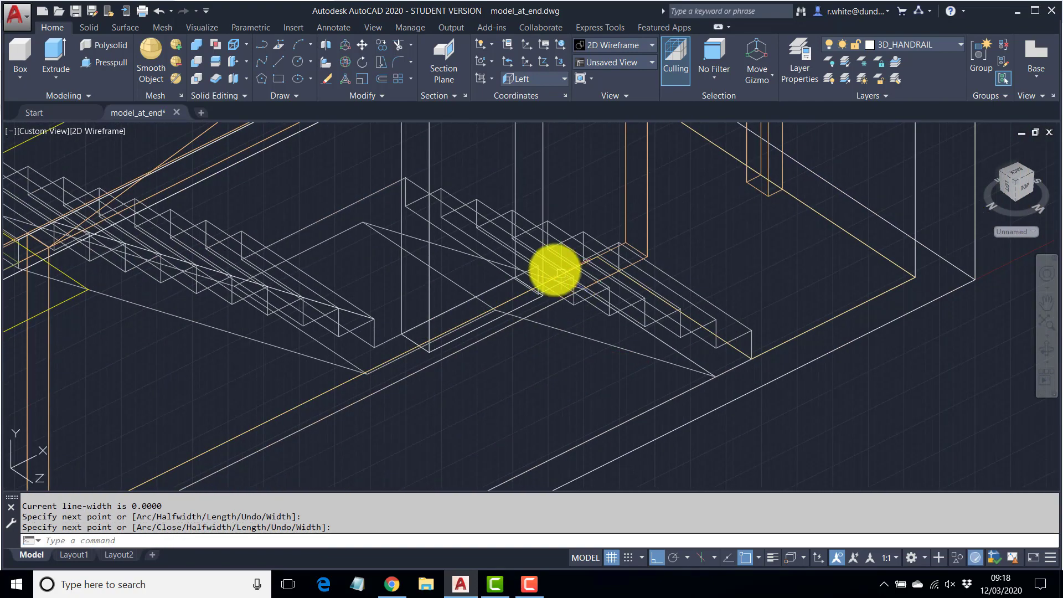
Draw a second straight polyline along the other stair flight, from its upper end to its bottom step's corner
key(Return)
click(530, 262)
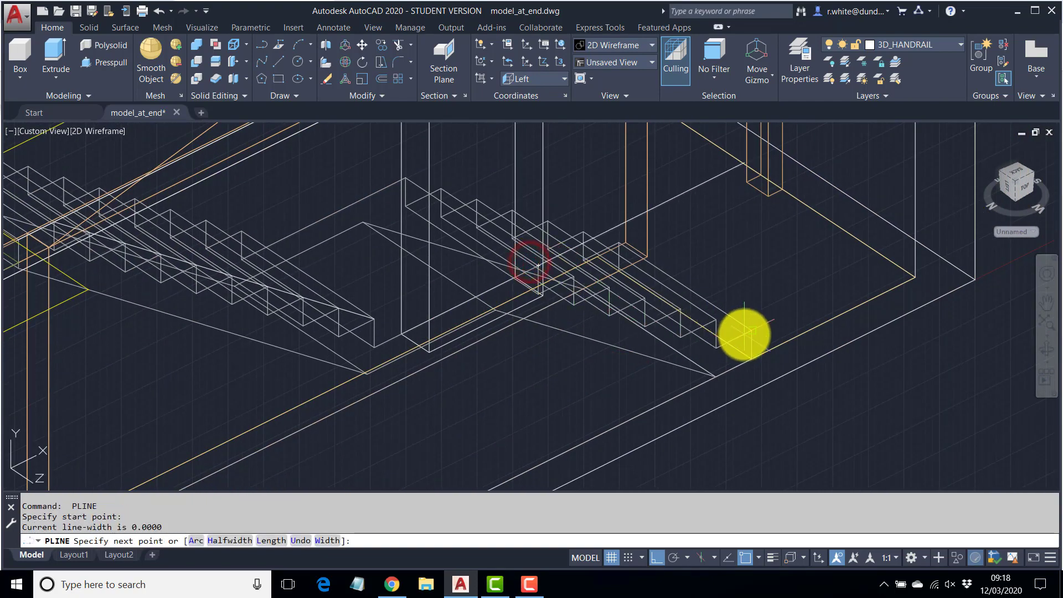
click(743, 333)
key(Return)
scroll(648, 288, down, 3)
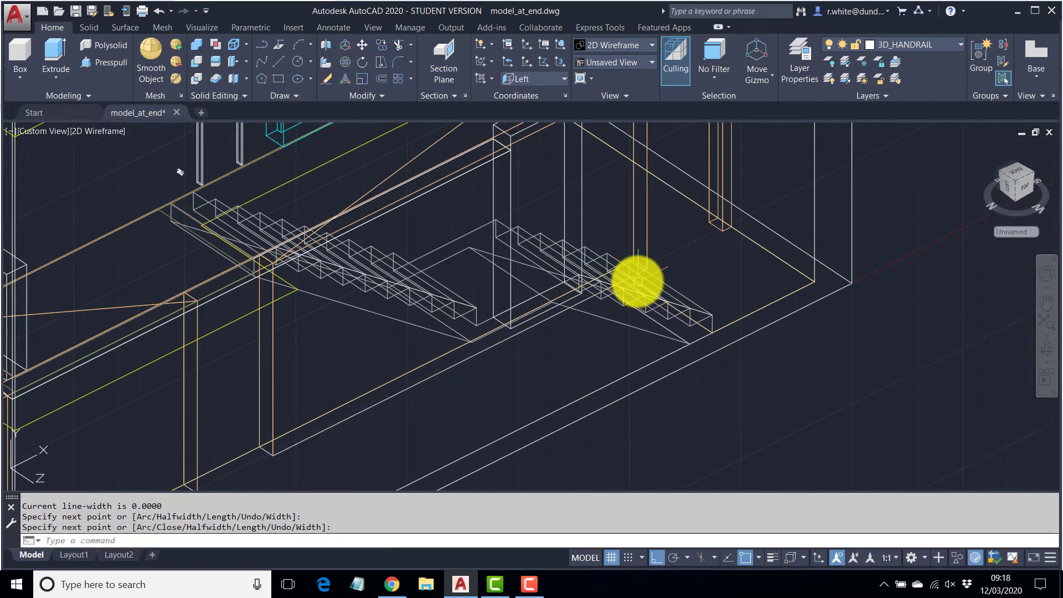
Move both stair polylines vertically up by 900 with Ortho on
text(m)
key(Return)
click(671, 330)
click(455, 330)
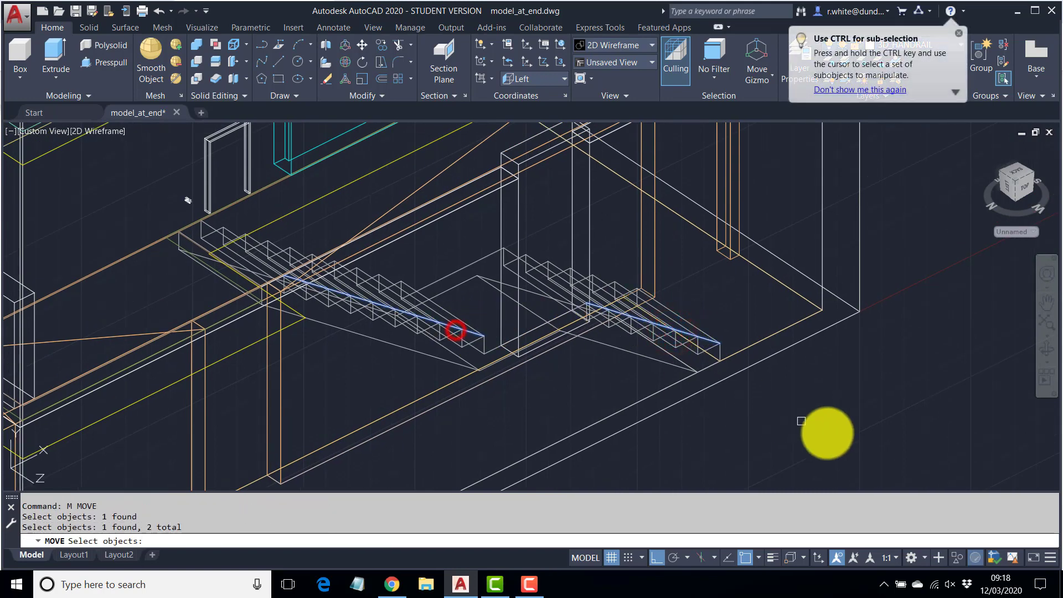
key(Return)
click(853, 454)
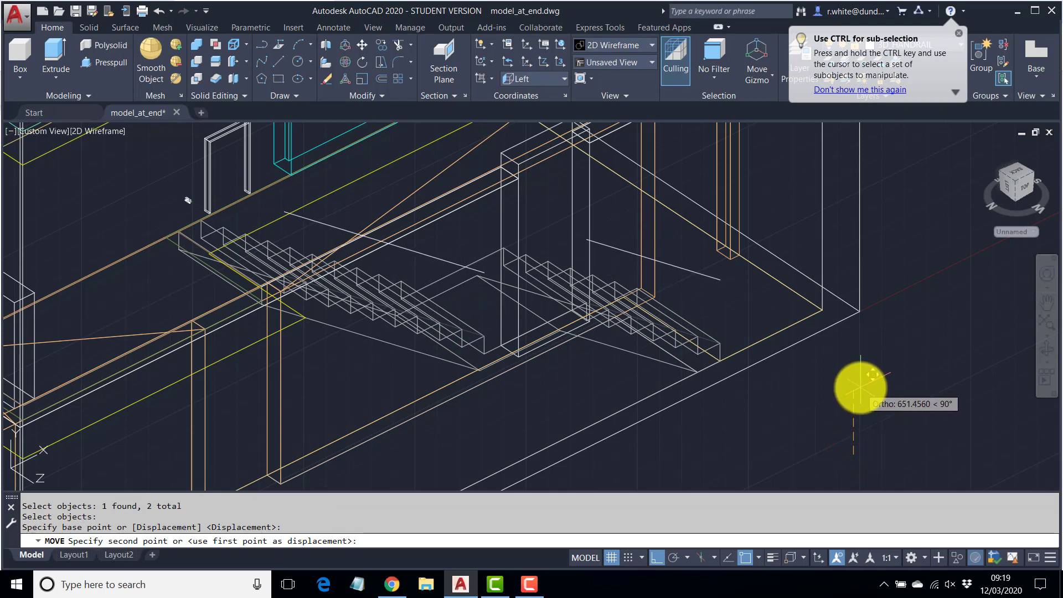
text(900)
key(Return)
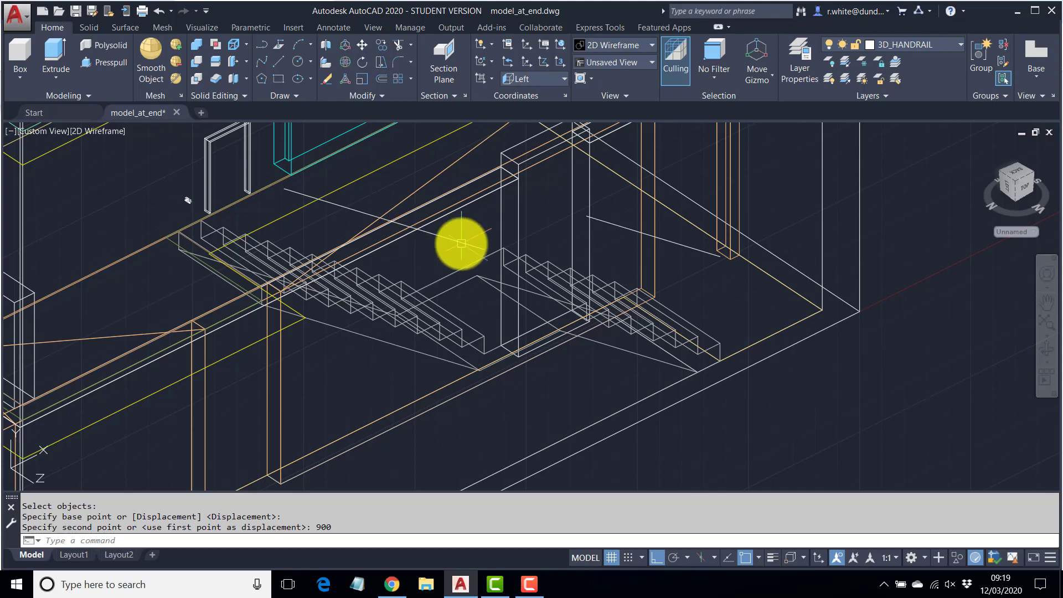
Move both stair polylines horizontally by the distance from the free end of the bracket's line to the bracket arm's end
middle_drag(270, 238, 528, 298)
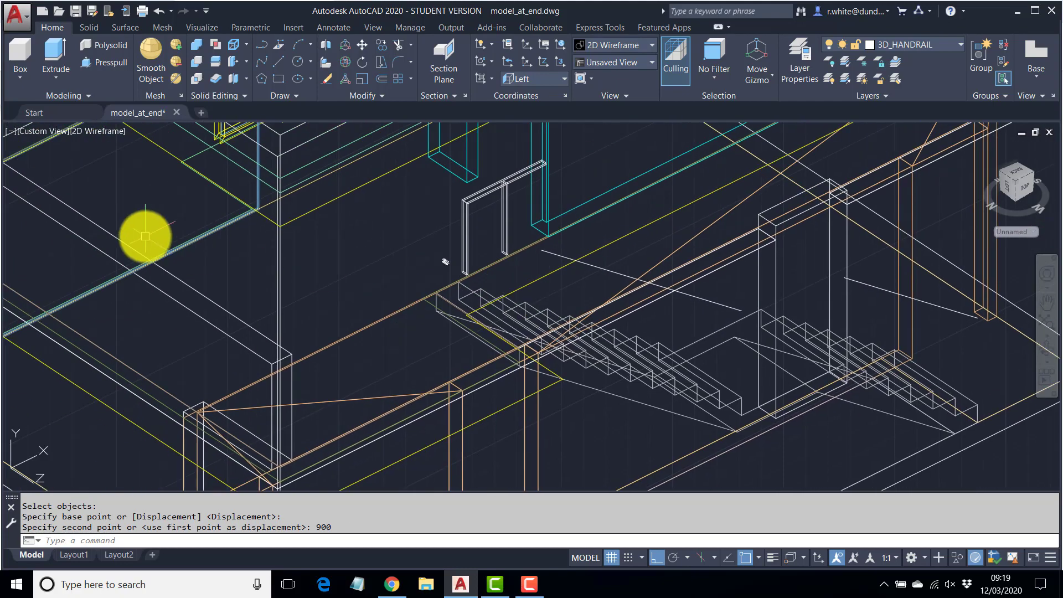
middle_drag(146, 236, 364, 276)
scroll(655, 277, up, 6)
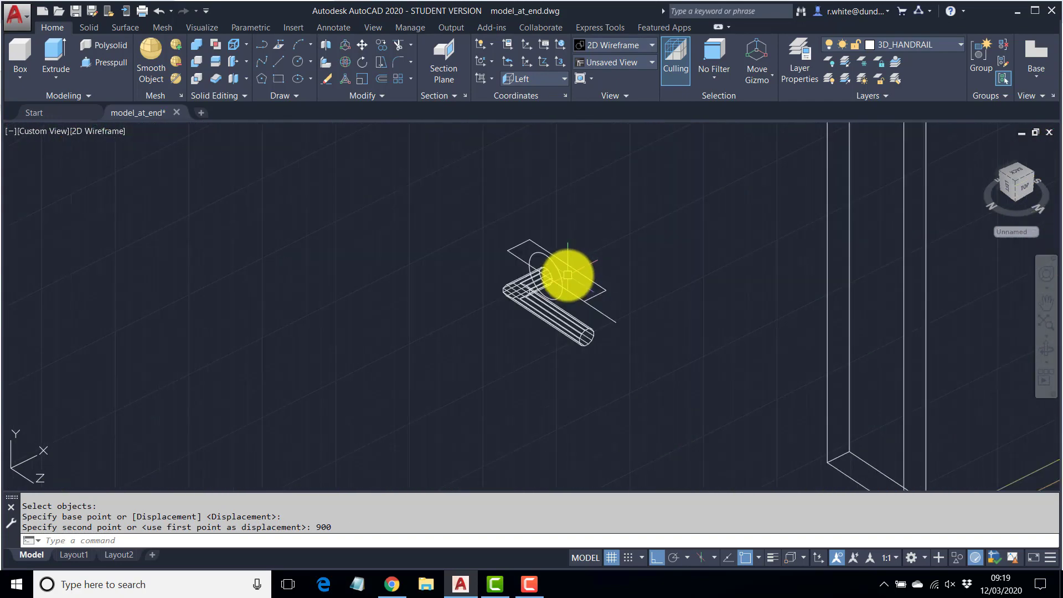
scroll(567, 274, up, 4)
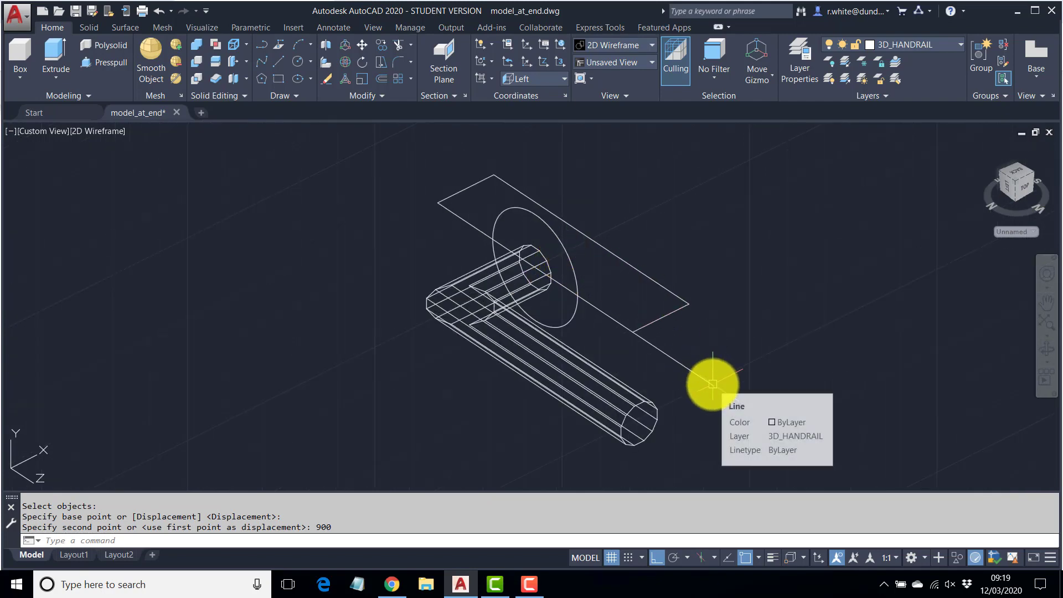
scroll(714, 379, down, 6)
middle_drag(718, 374, 451, 284)
scroll(588, 290, down, 4)
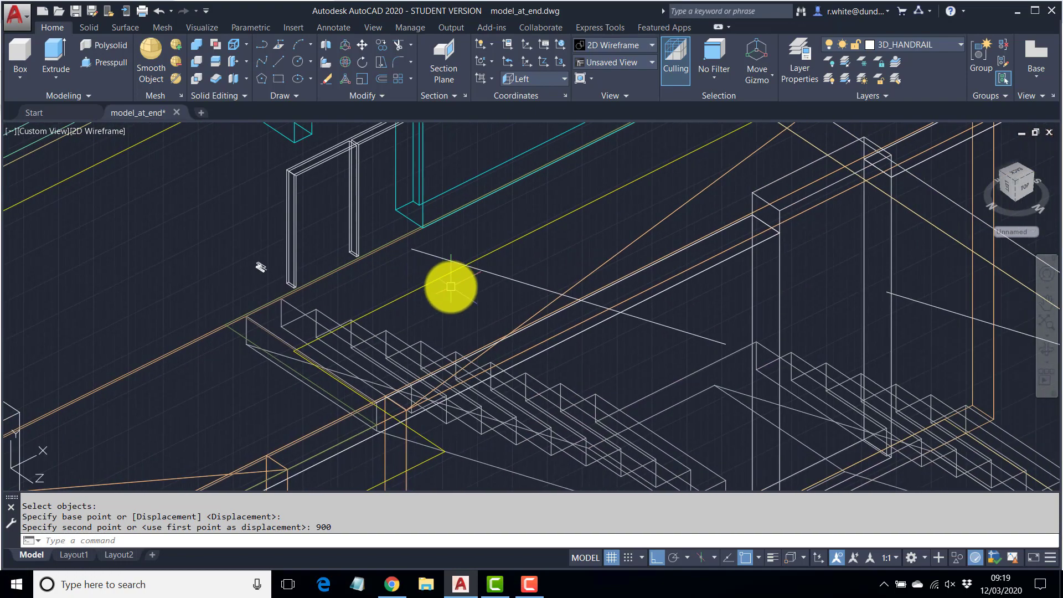
click(360, 44)
click(921, 304)
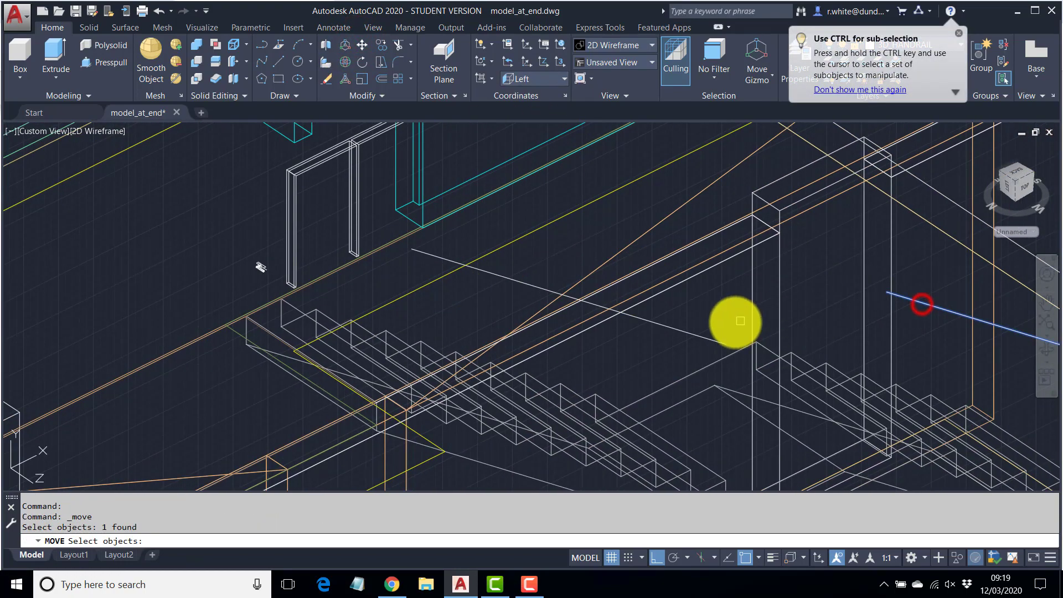
click(696, 333)
key(Return)
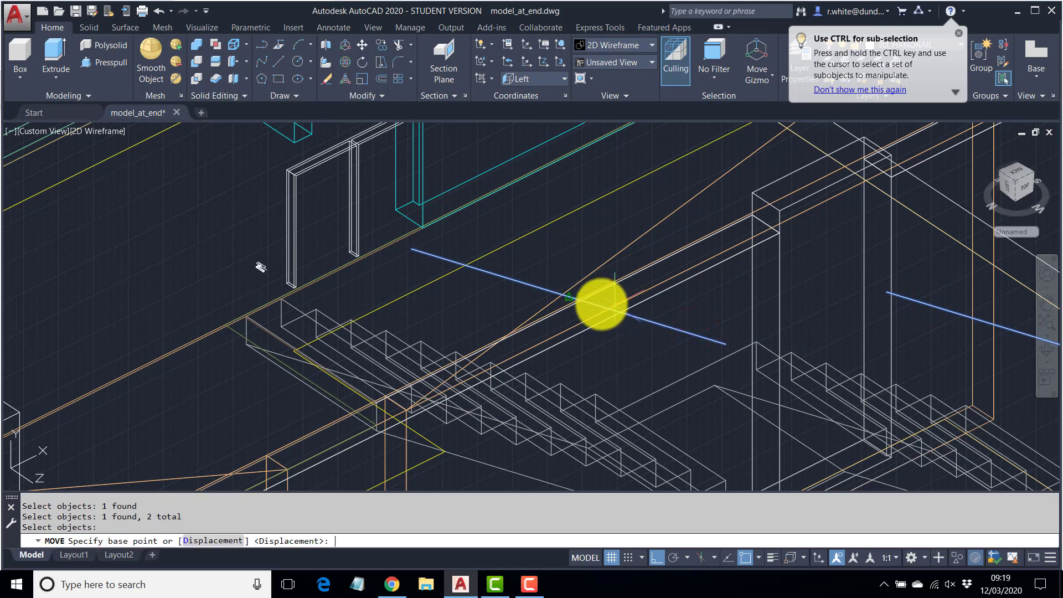
scroll(250, 268, up, 5)
scroll(250, 268, up, 5)
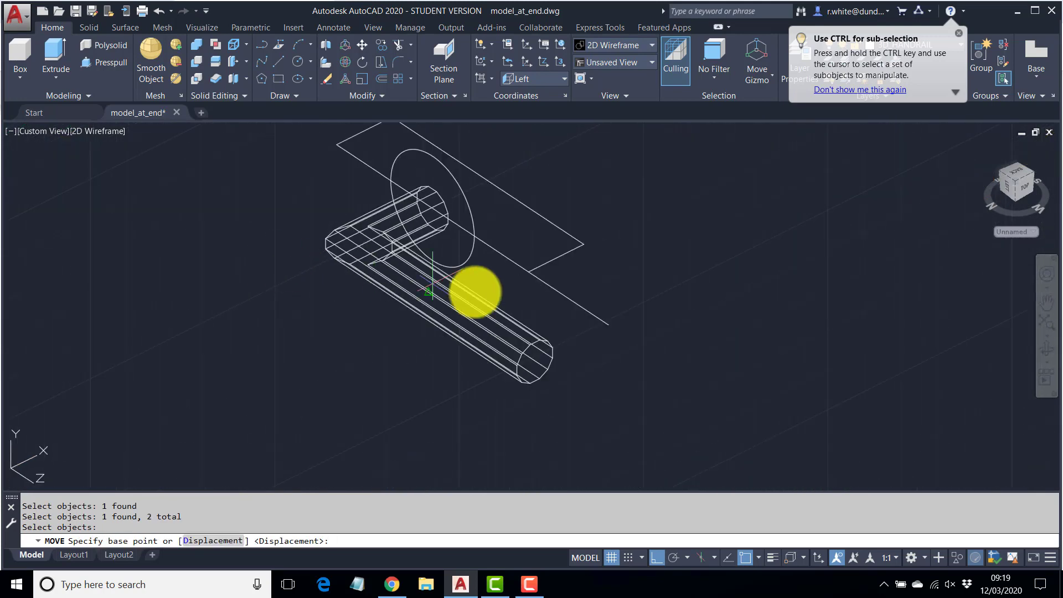
click(602, 324)
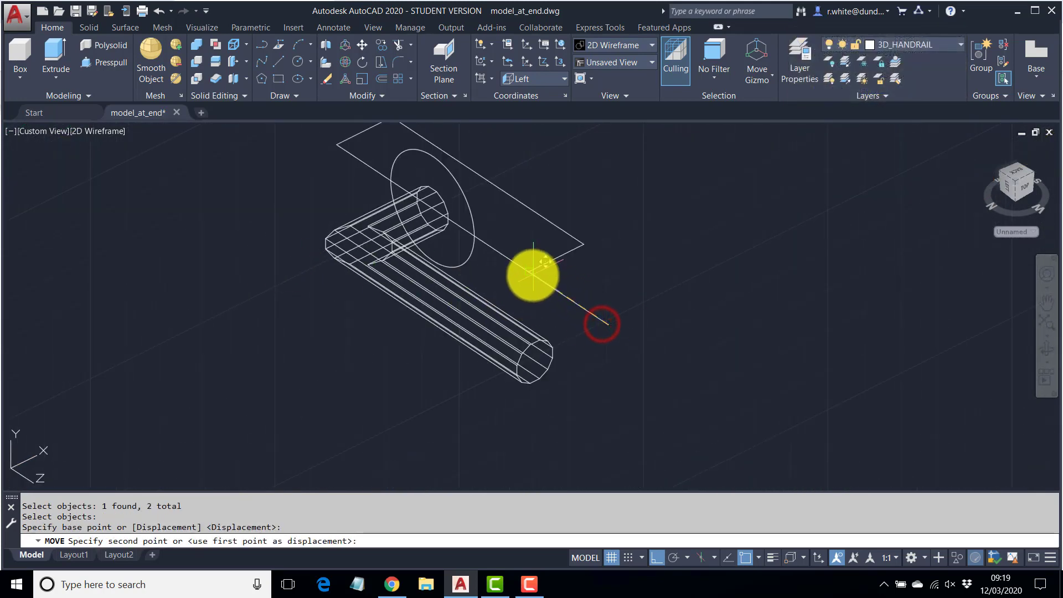
click(757, 555)
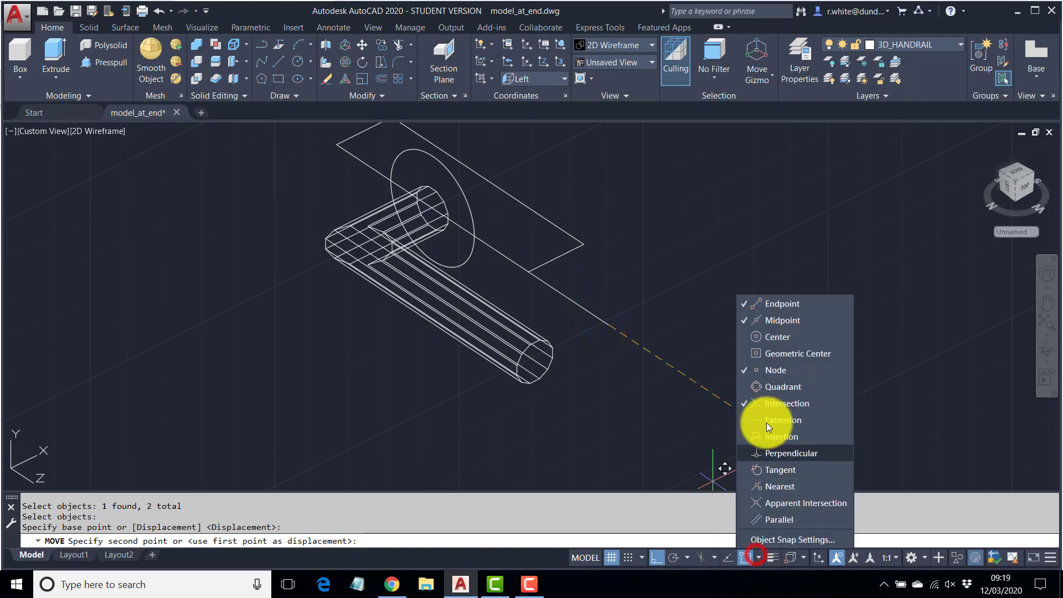
click(447, 219)
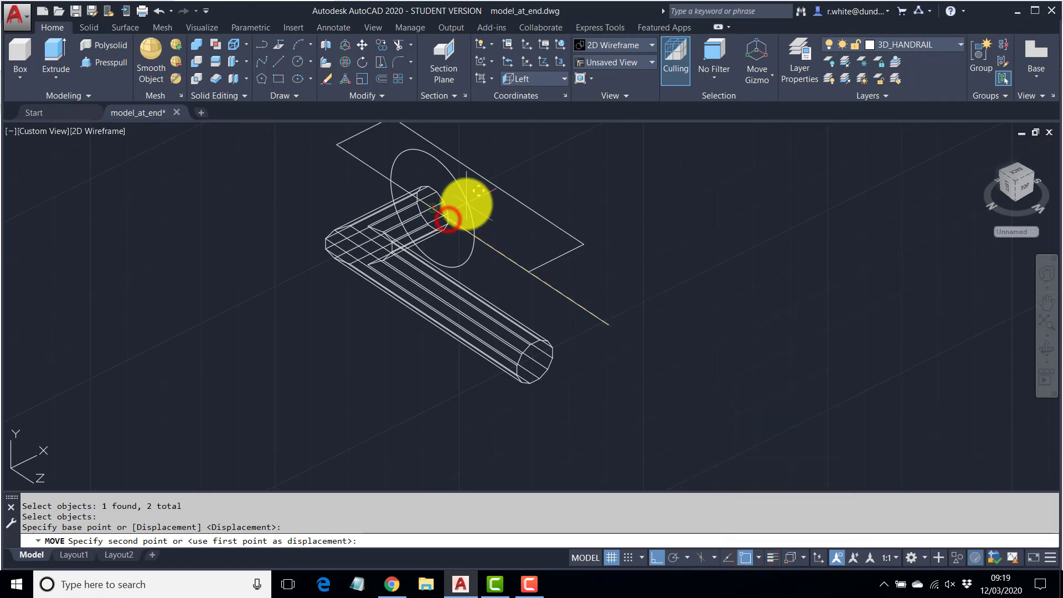
click(466, 204)
scroll(522, 249, down, 7)
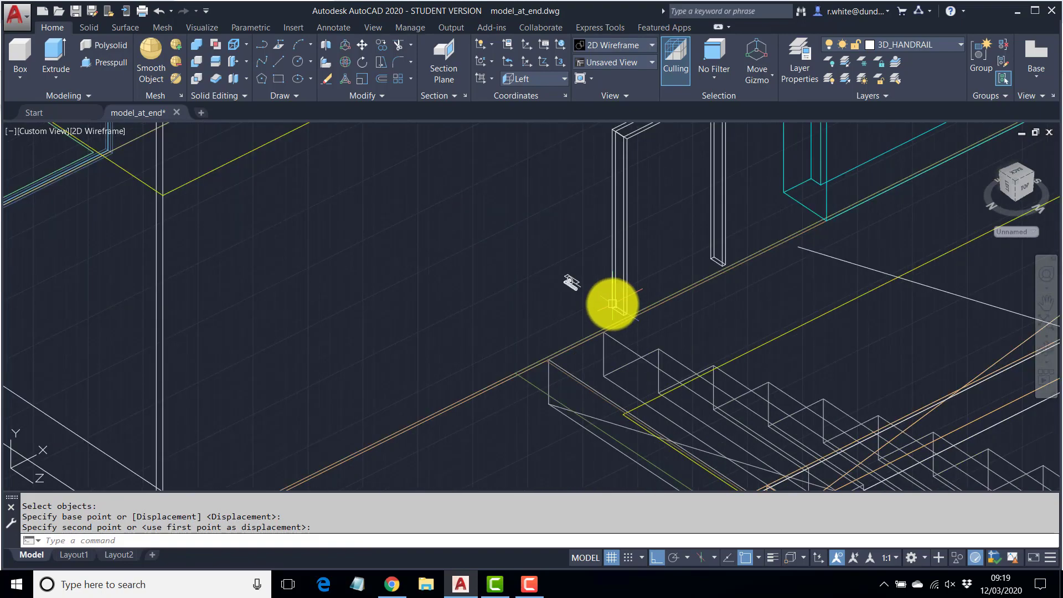
Copy the handrail profile rectangle to a clear spot beside the bracket
shift+middle_drag(776, 337, 489, 271)
scroll(413, 273, up, 5)
scroll(367, 268, down, 1)
middle_drag(343, 255, 372, 235)
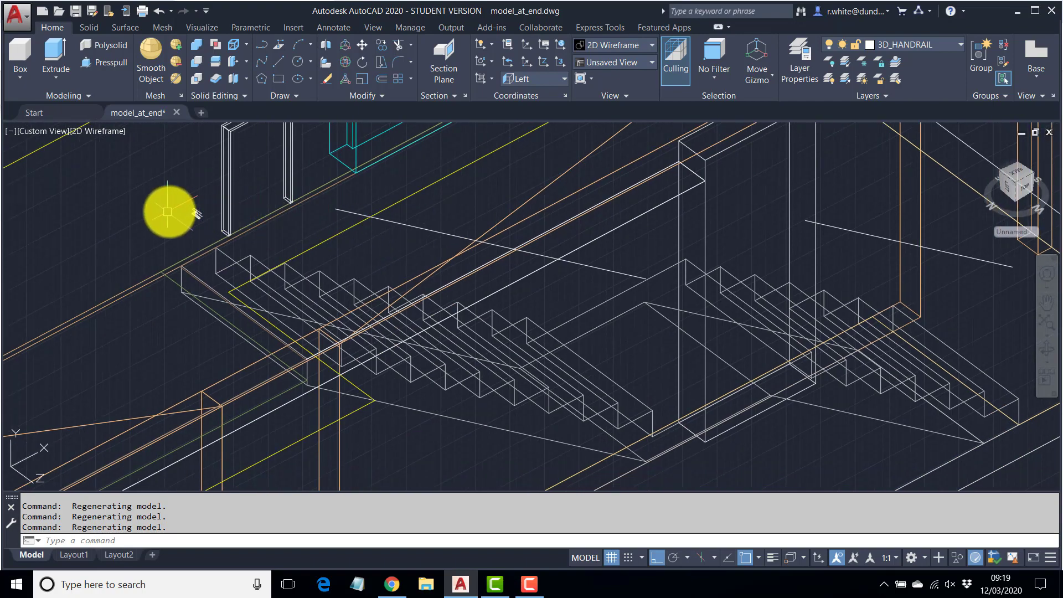
scroll(204, 218, up, 6)
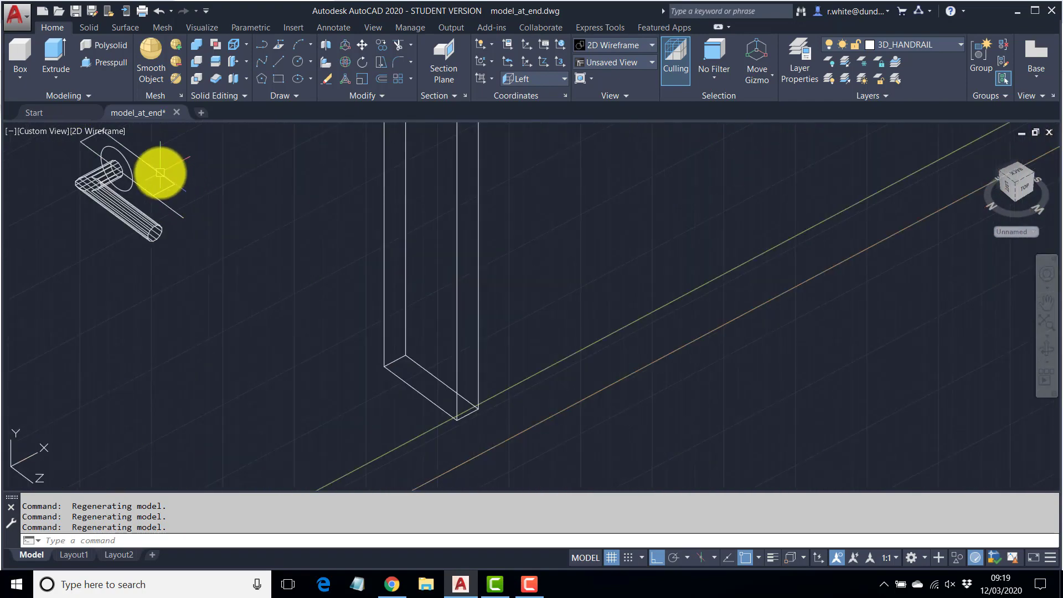
scroll(160, 172, down, 6)
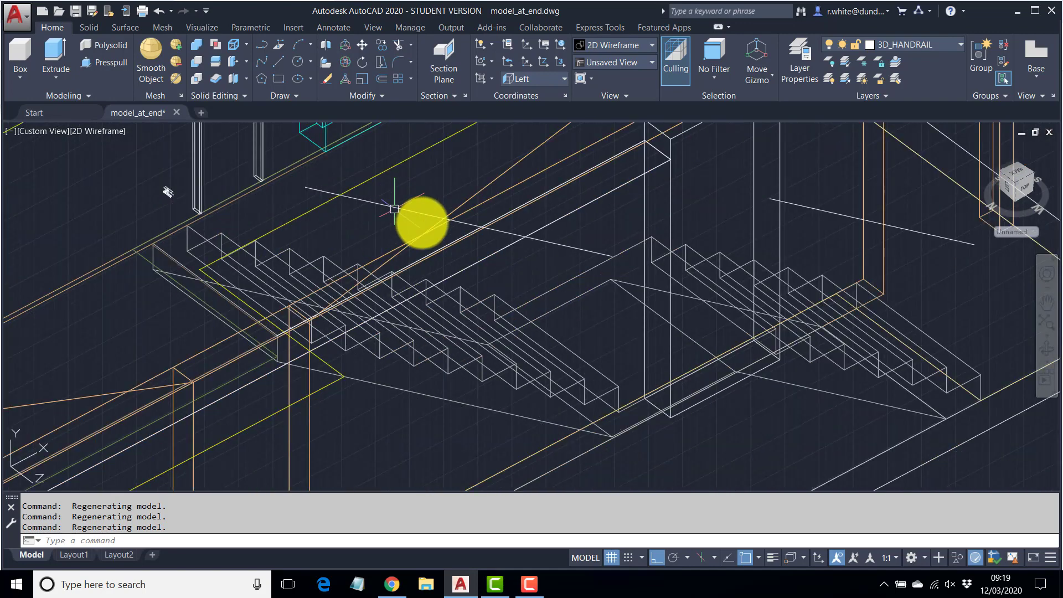
scroll(160, 185, up, 6)
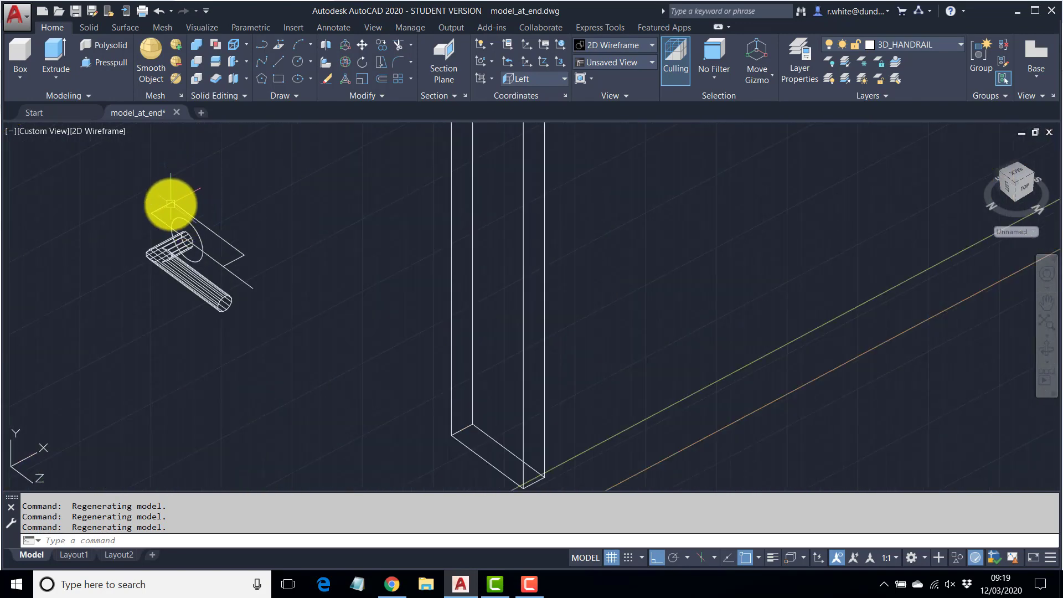
text(c)
click(170, 204)
key(Return)
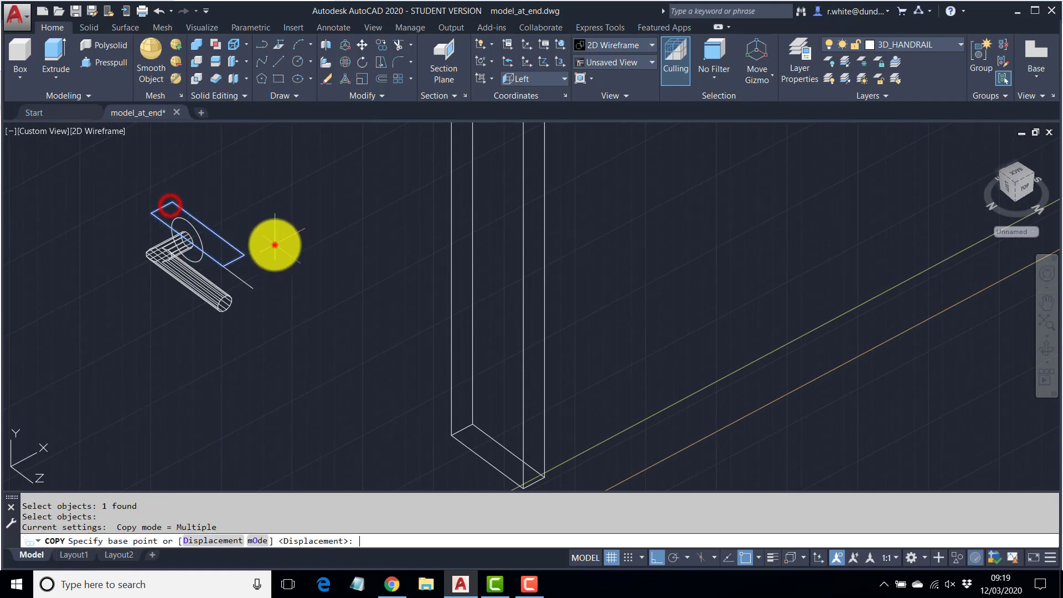
click(276, 240)
click(346, 222)
key(Return)
scroll(346, 222, down, 6)
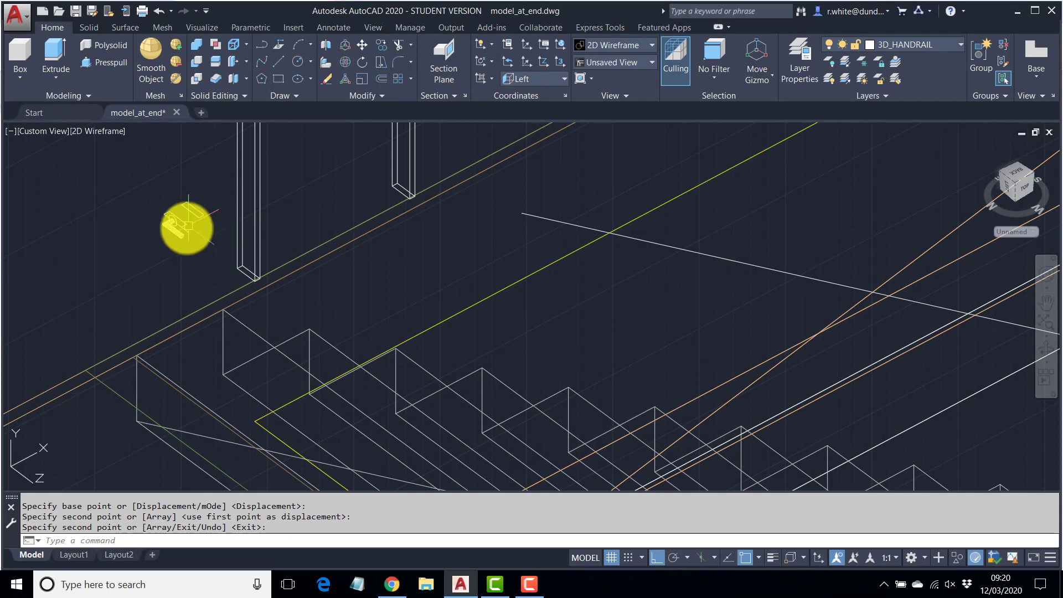
text(SWEE)
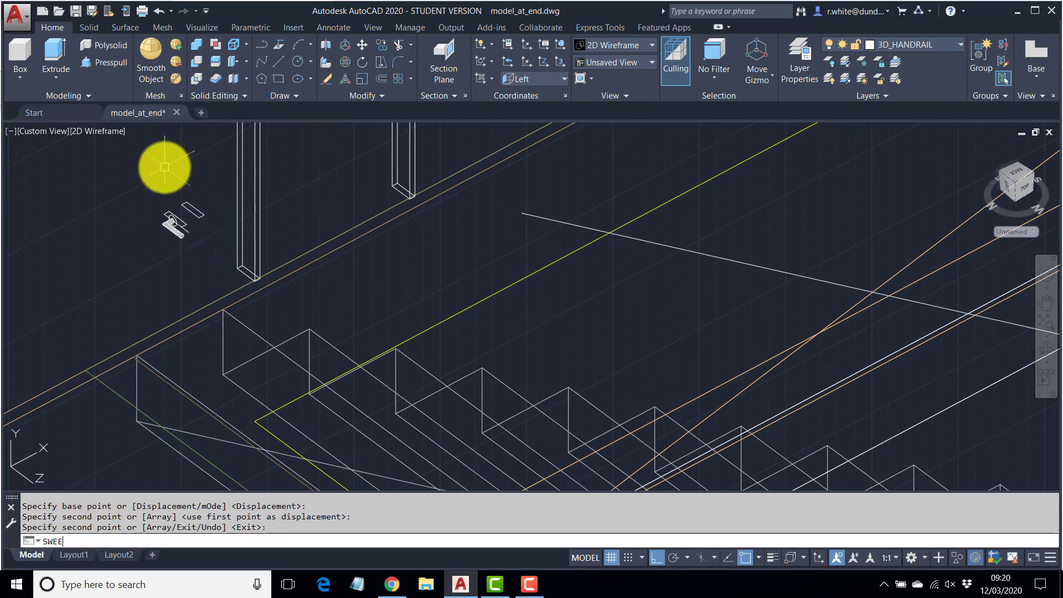
text(P)
key(Return)
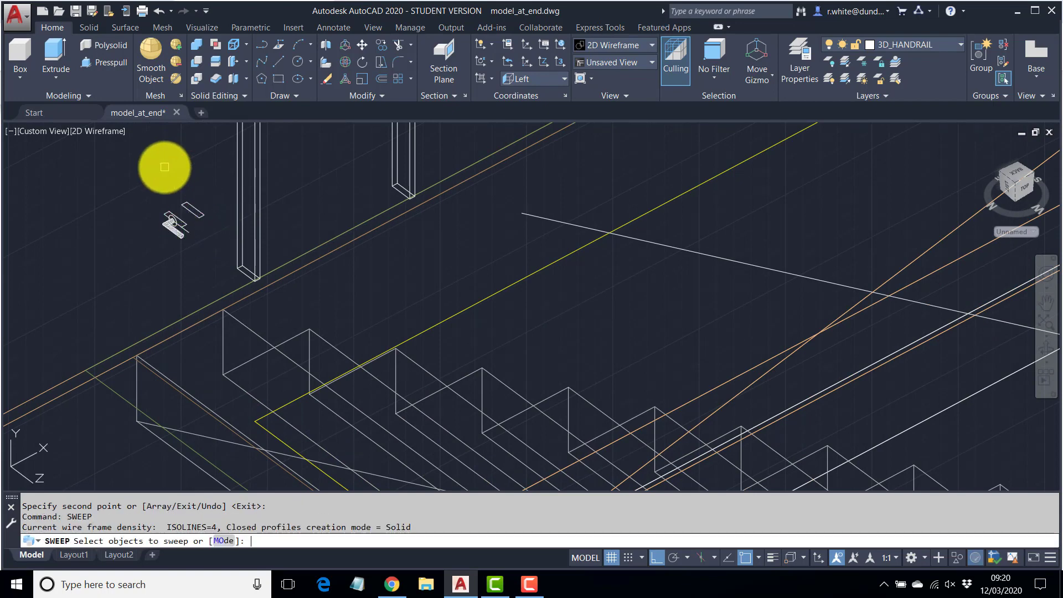
click(193, 209)
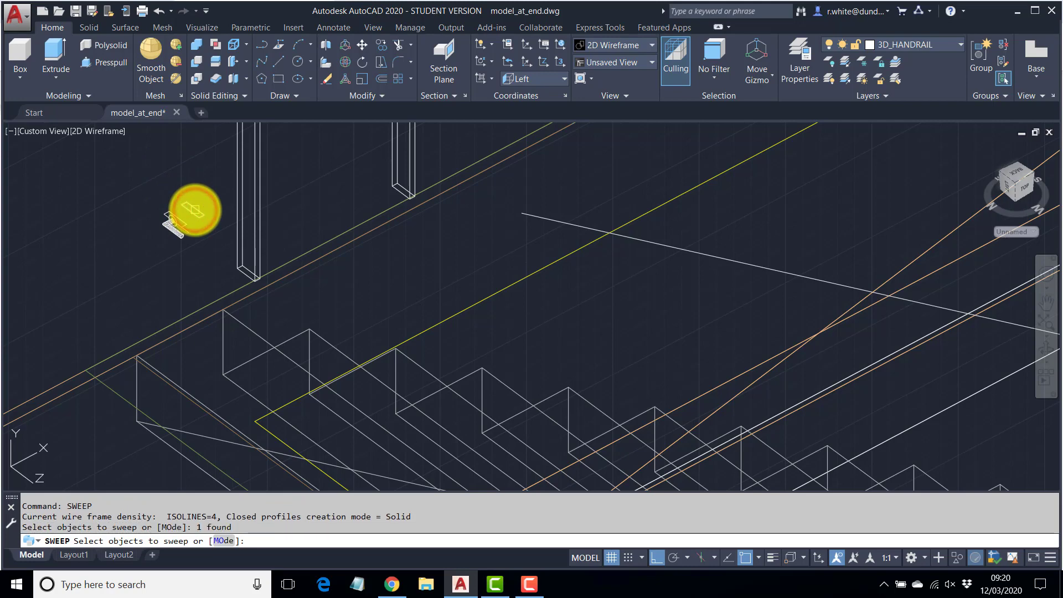
key(Return)
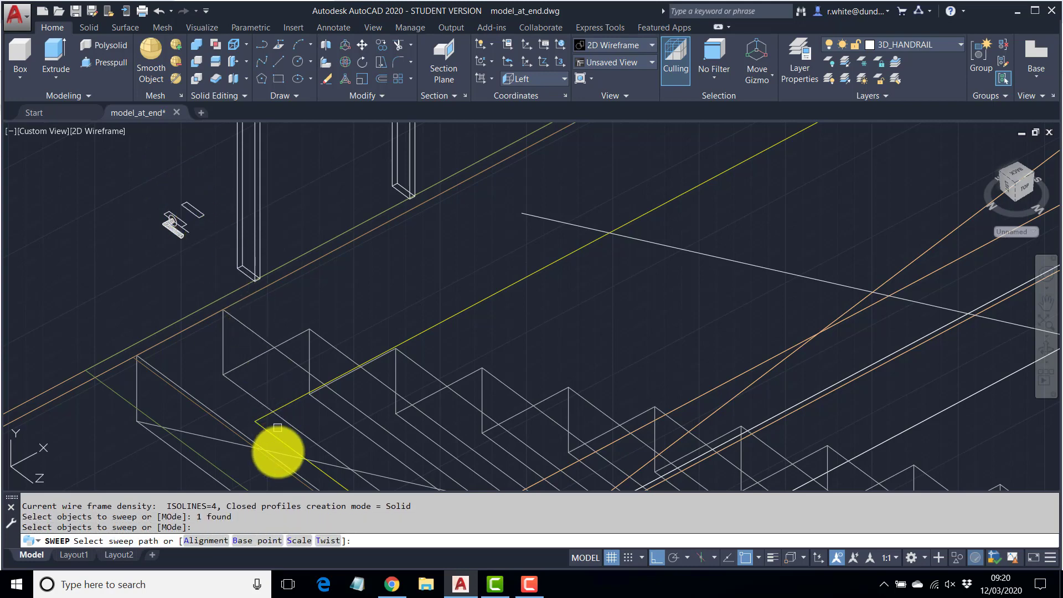
key(Escape)
scroll(568, 269, down, 1)
key(Escape)
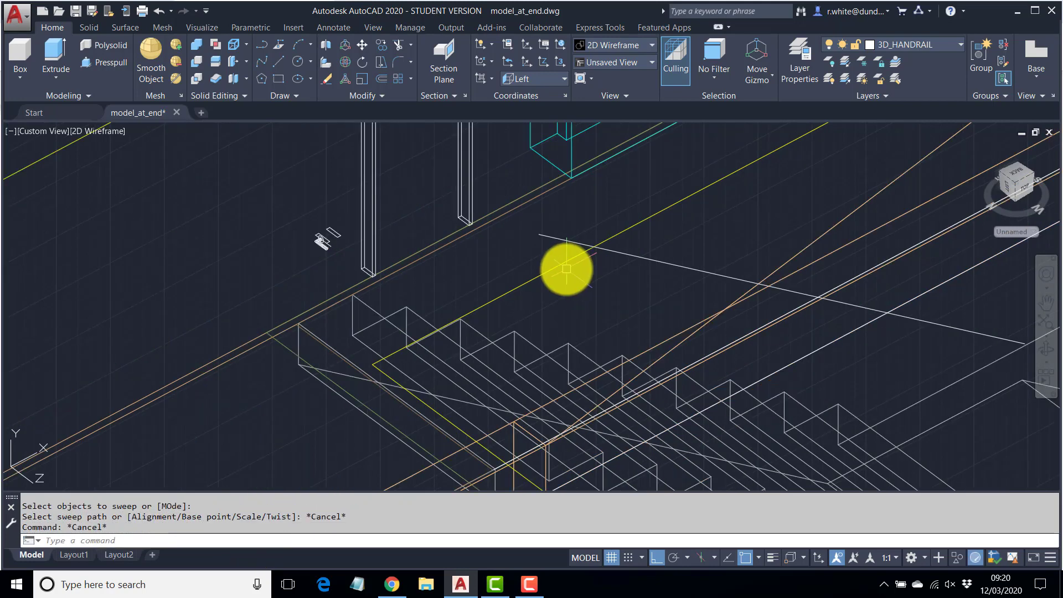
Copy both stair path polylines in place, using the second polyline's lower endpoint as base point
scroll(567, 268, down, 2)
middle_drag(607, 263, 361, 262)
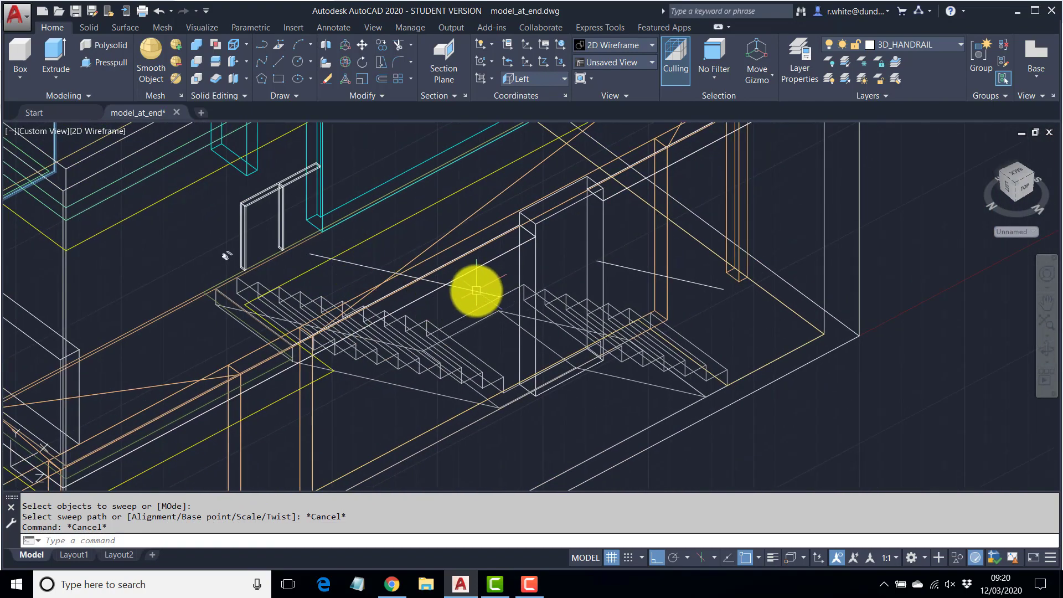
click(385, 45)
click(471, 288)
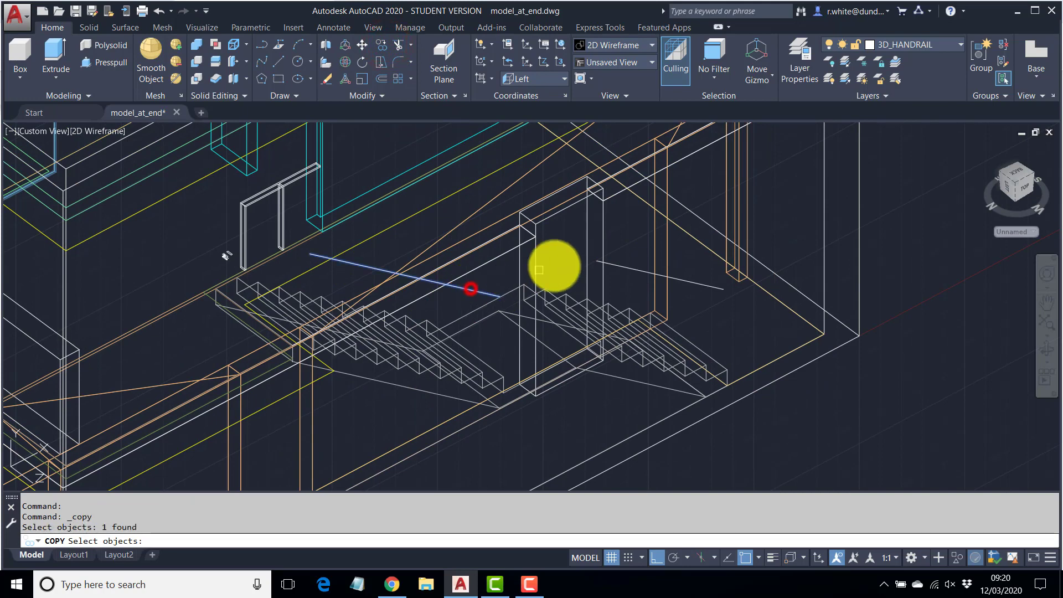
key(Return)
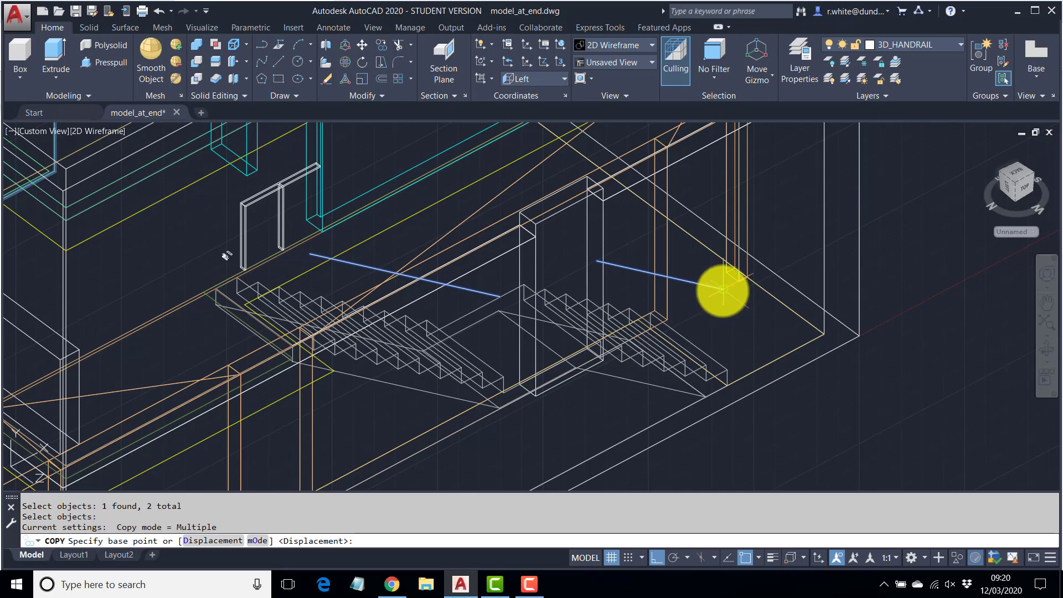
click(722, 290)
click(725, 304)
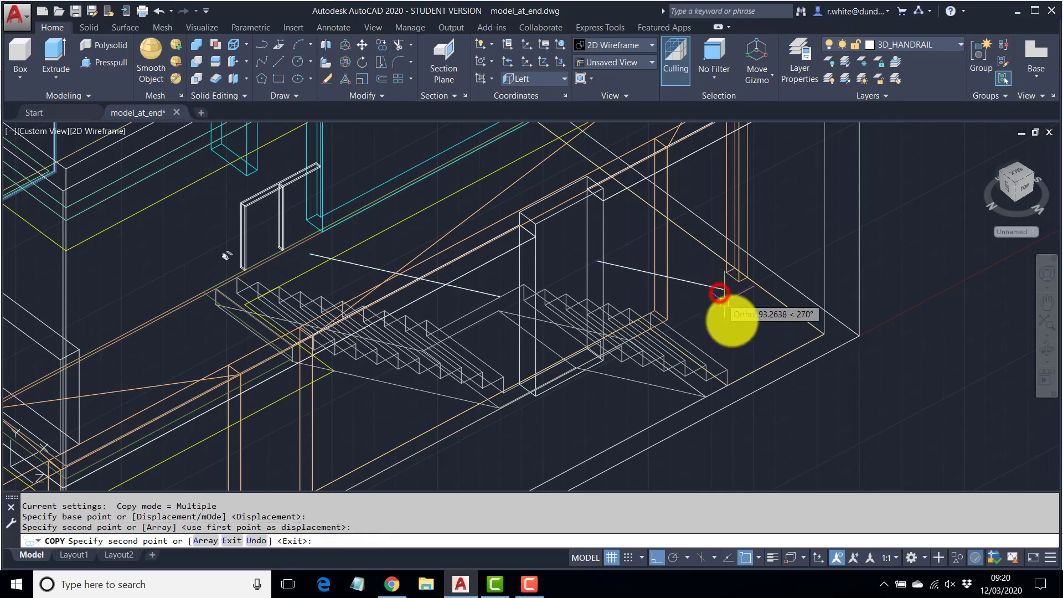
key(Return)
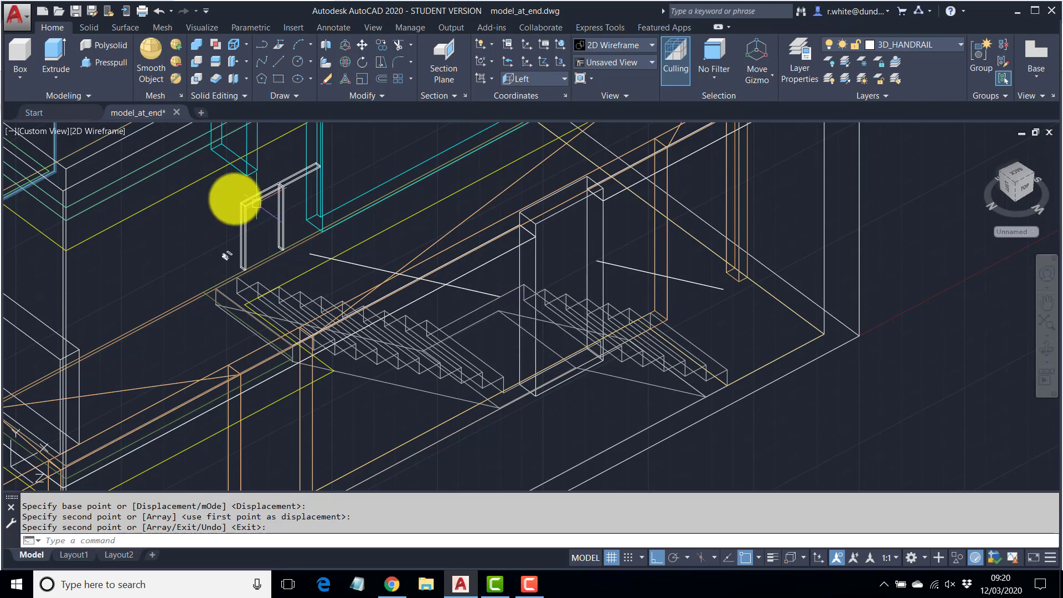
Try to sweep the copied handrail rectangle along the path nearest the bracket, with the long edge's midpoint as base point
scroll(230, 257, up, 5)
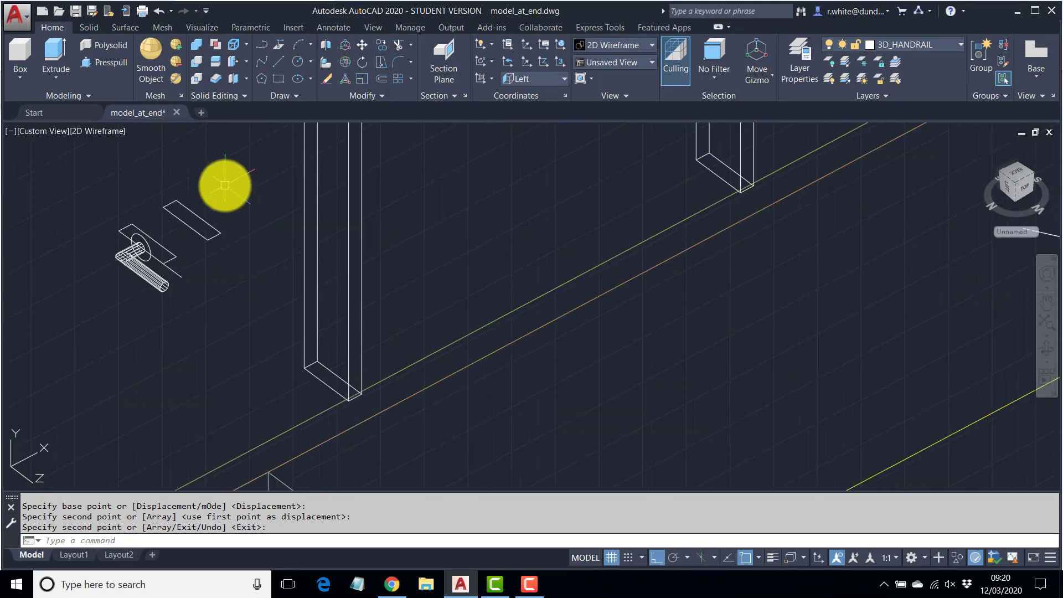
text(P)
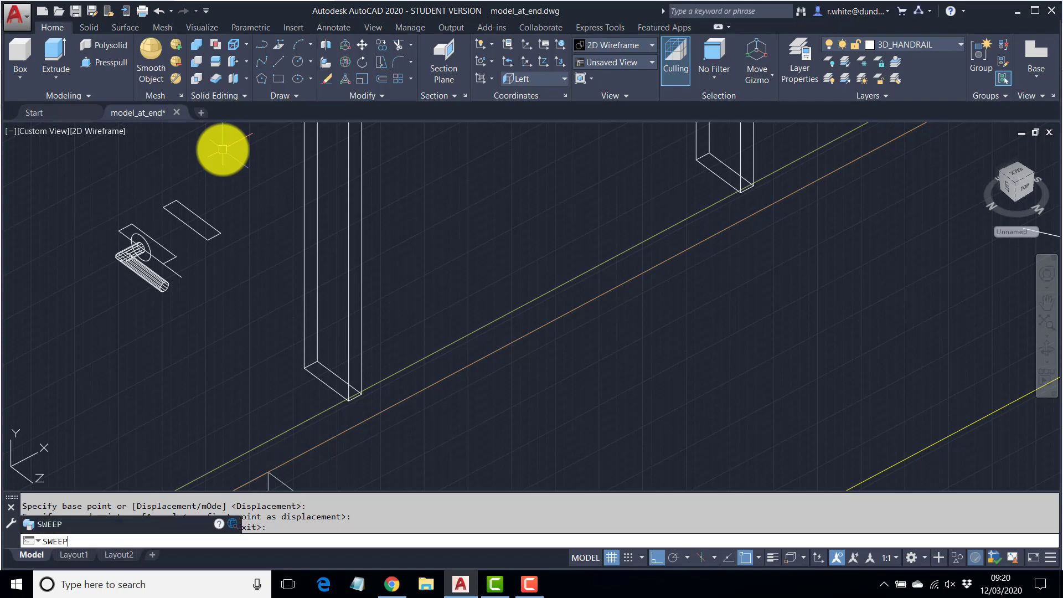
key(Return)
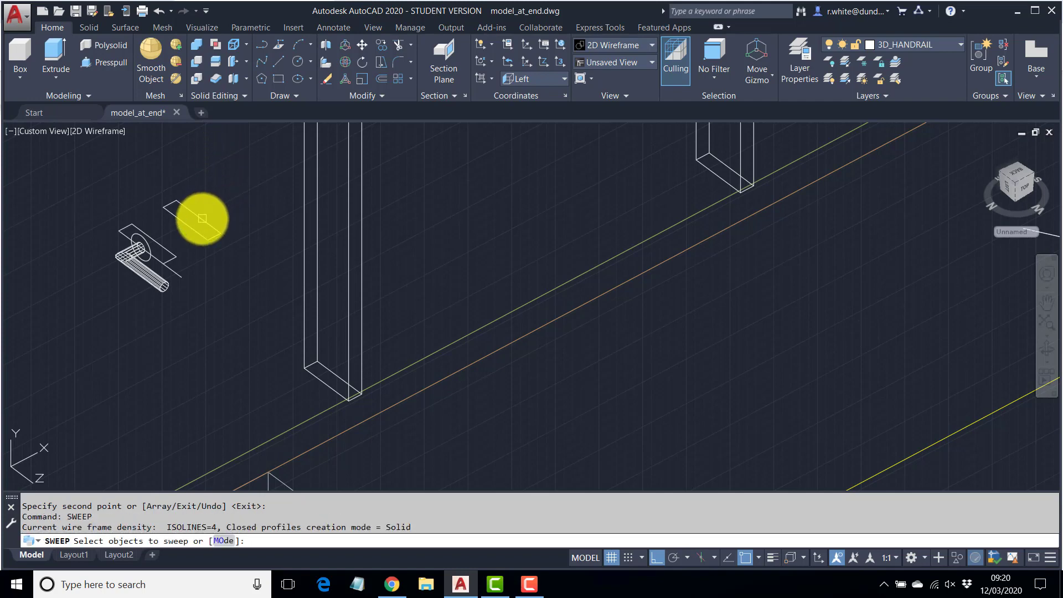
click(202, 219)
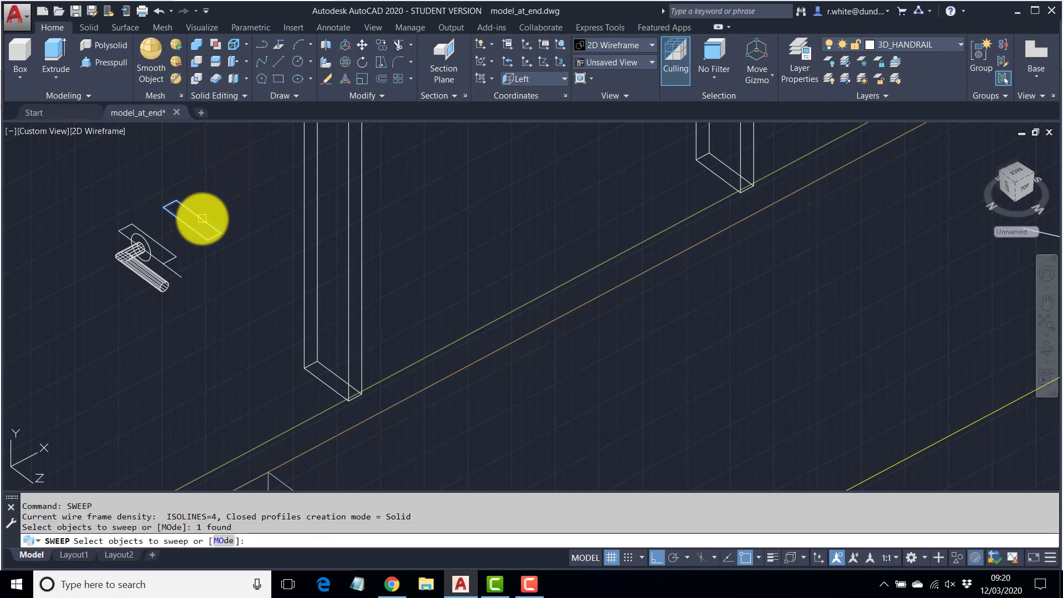
key(Return)
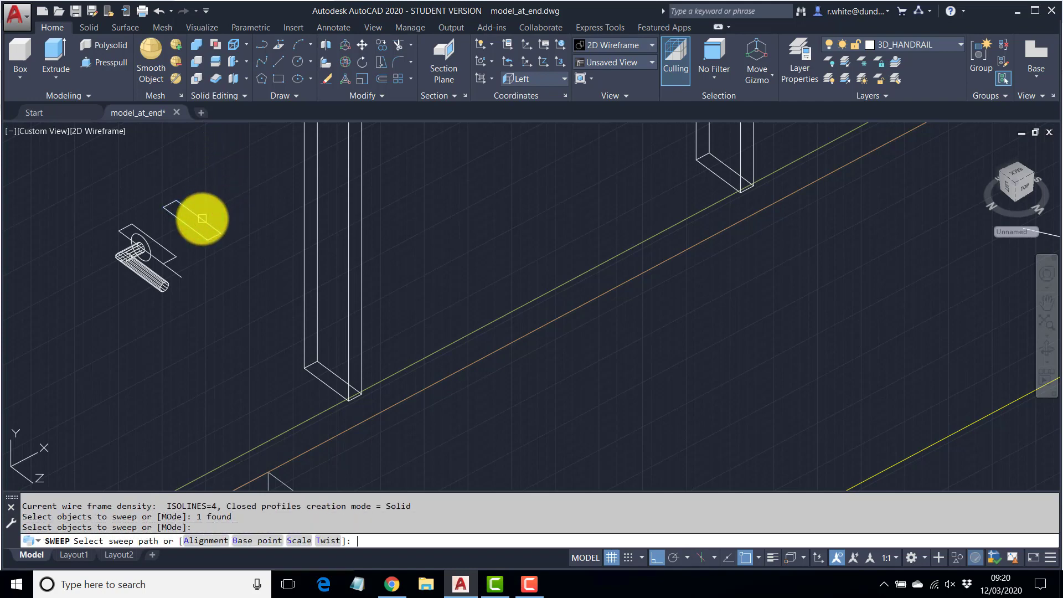
click(255, 541)
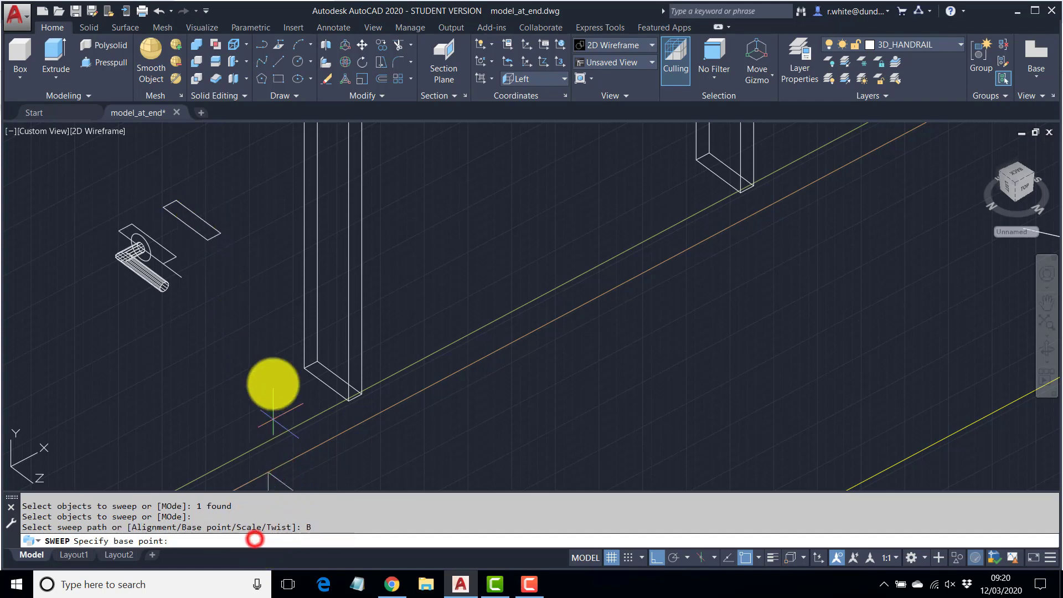
click(198, 217)
scroll(328, 247, down, 3)
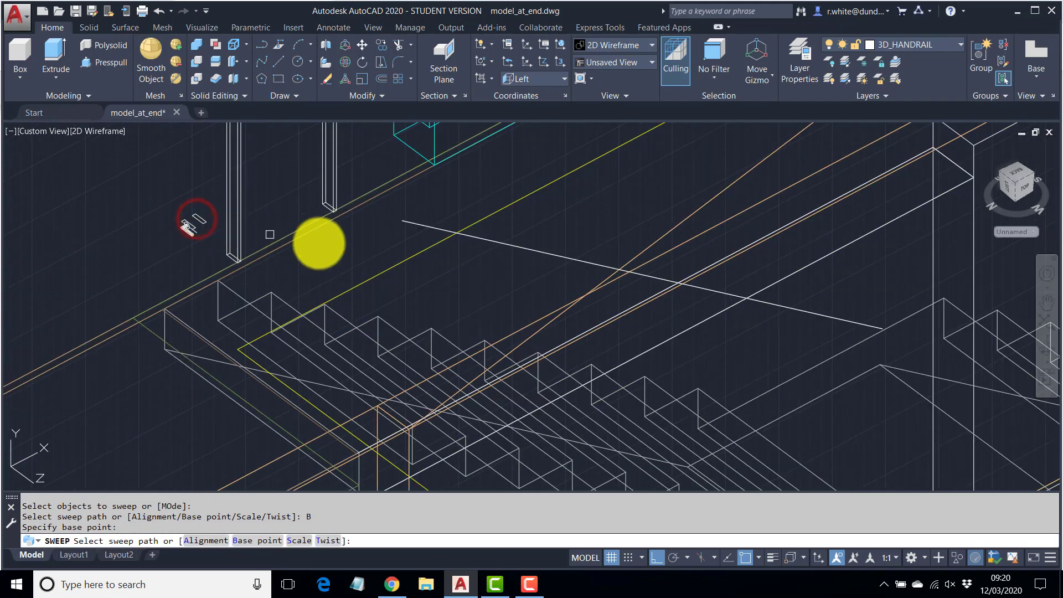
click(482, 239)
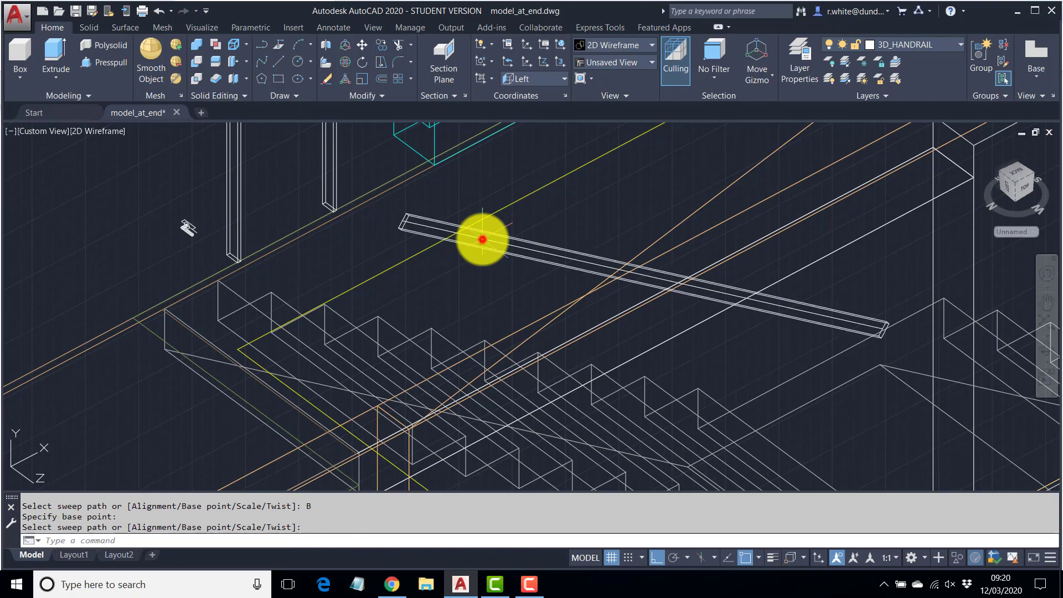
Undo the last handrail sweep
mouse_move(413, 268)
shift+middle_down()
mouse_move(394, 273)
mouse_move(456, 275)
mouse_move(397, 272)
shift+middle_up()
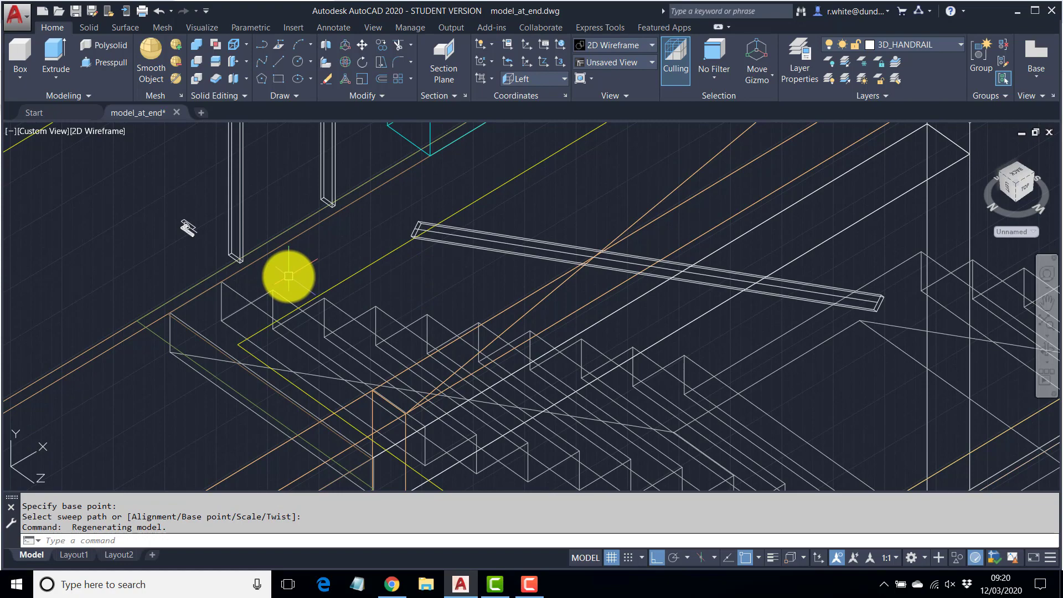
key(Return)
key(Return)
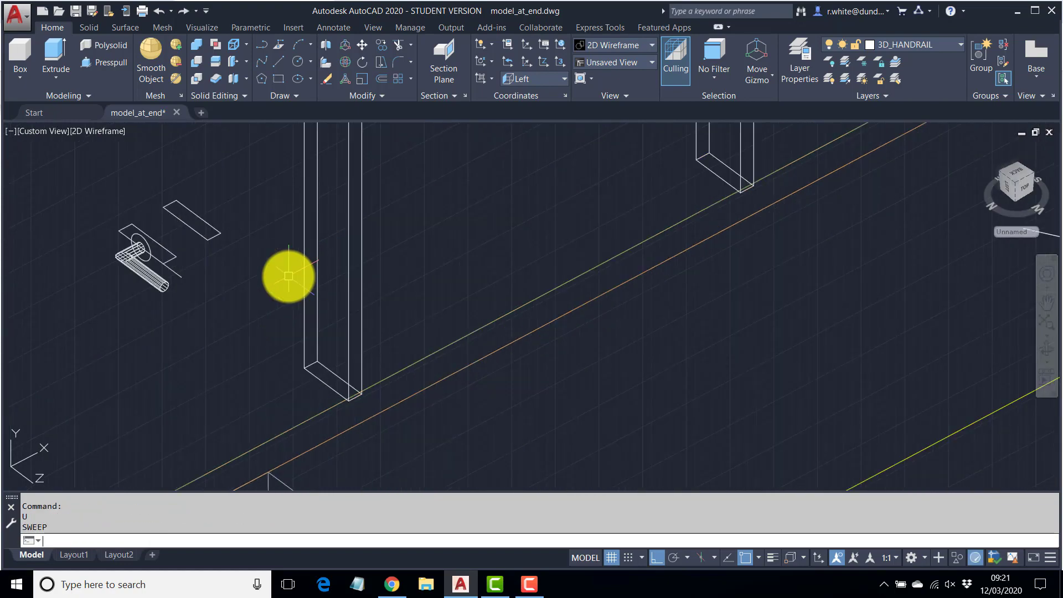
scroll(288, 276, down, 3)
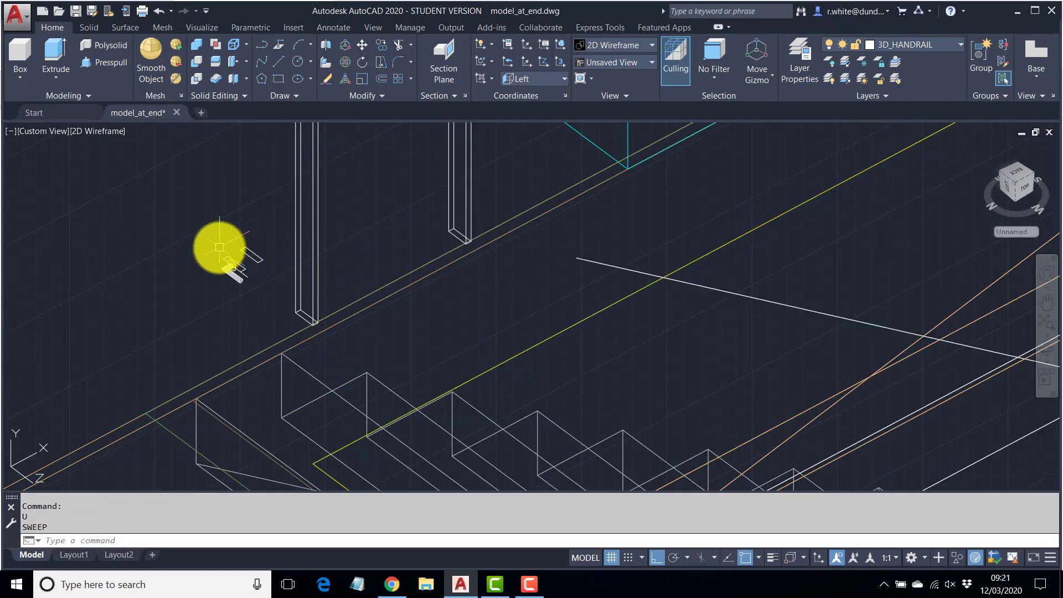
Set the current coordinate system to World
scroll(219, 245, up, 3)
click(558, 79)
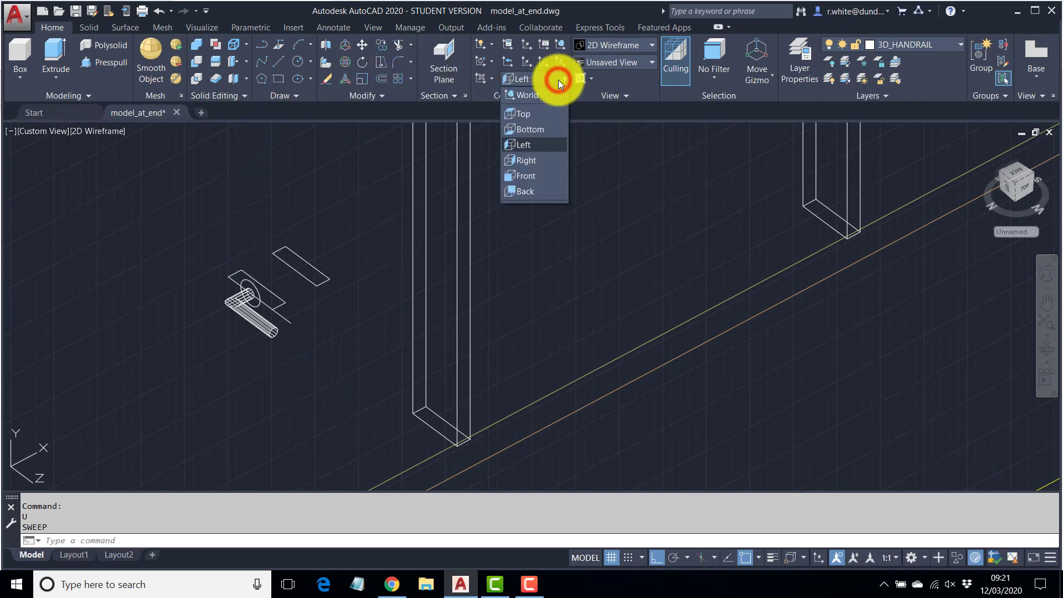
click(535, 98)
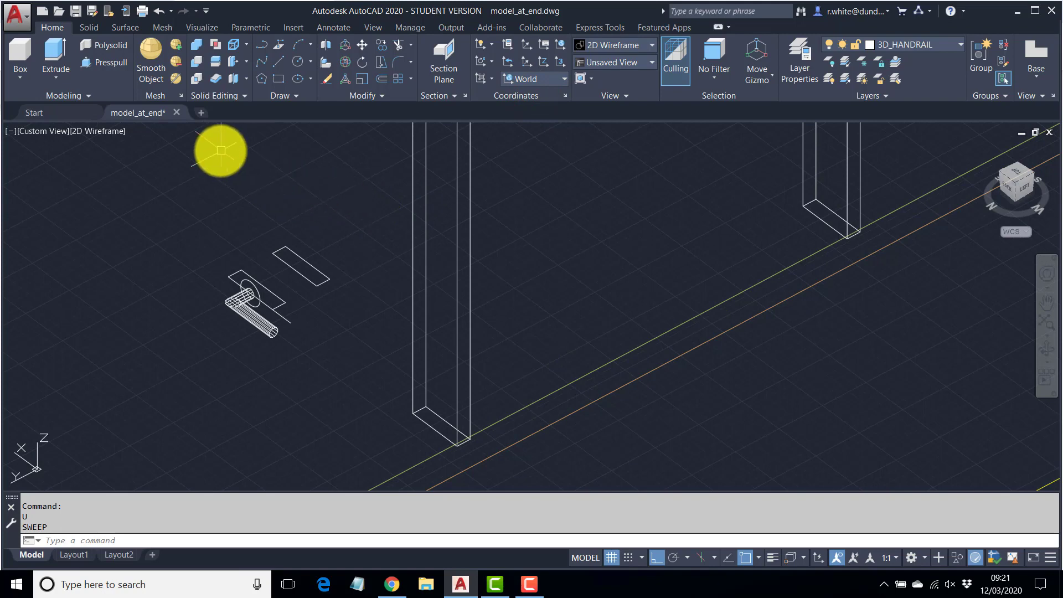
Sweep the copied handrail rectangle along the polyline nearest the bracket, with its long edge's midpoint as base point
text(SWEEP)
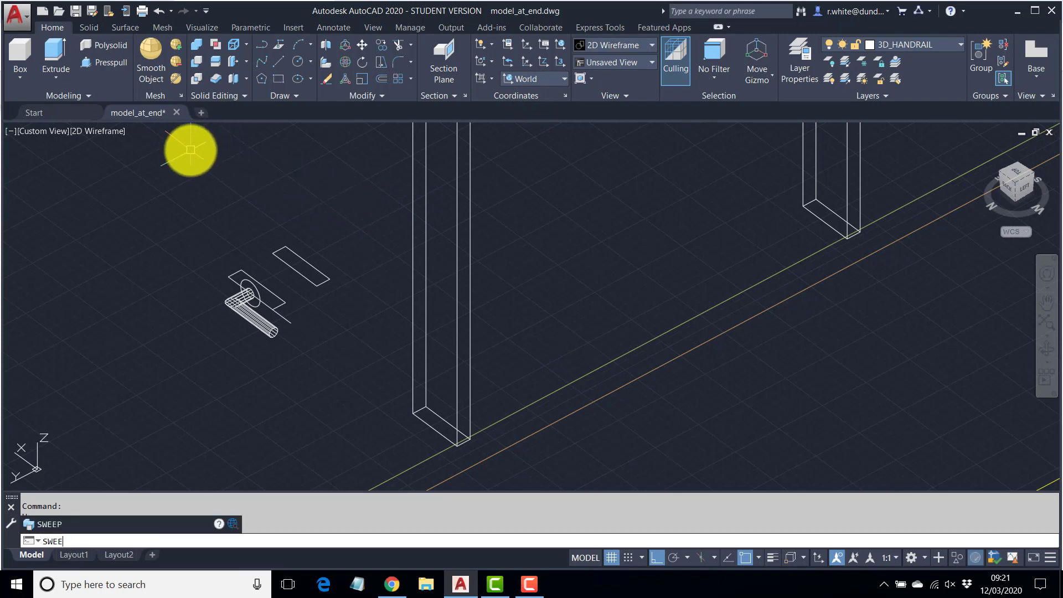
key(Return)
click(311, 267)
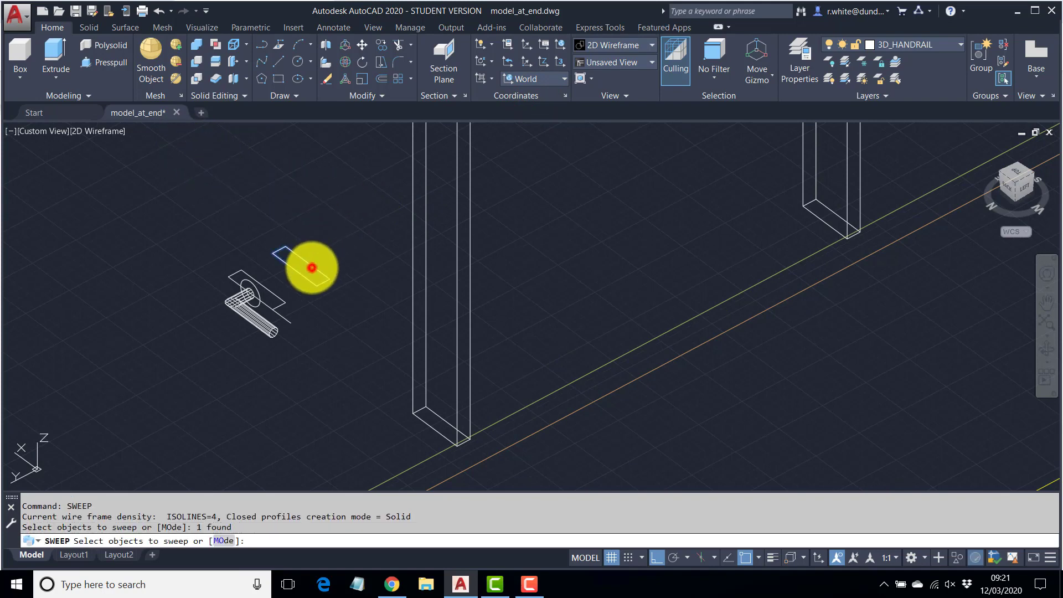
key(Return)
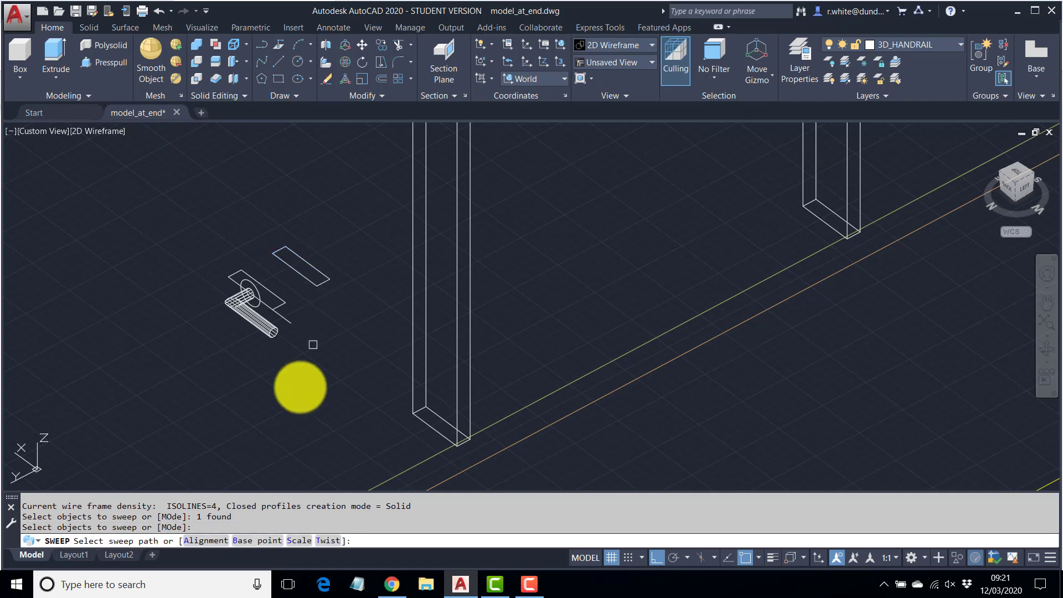
click(258, 541)
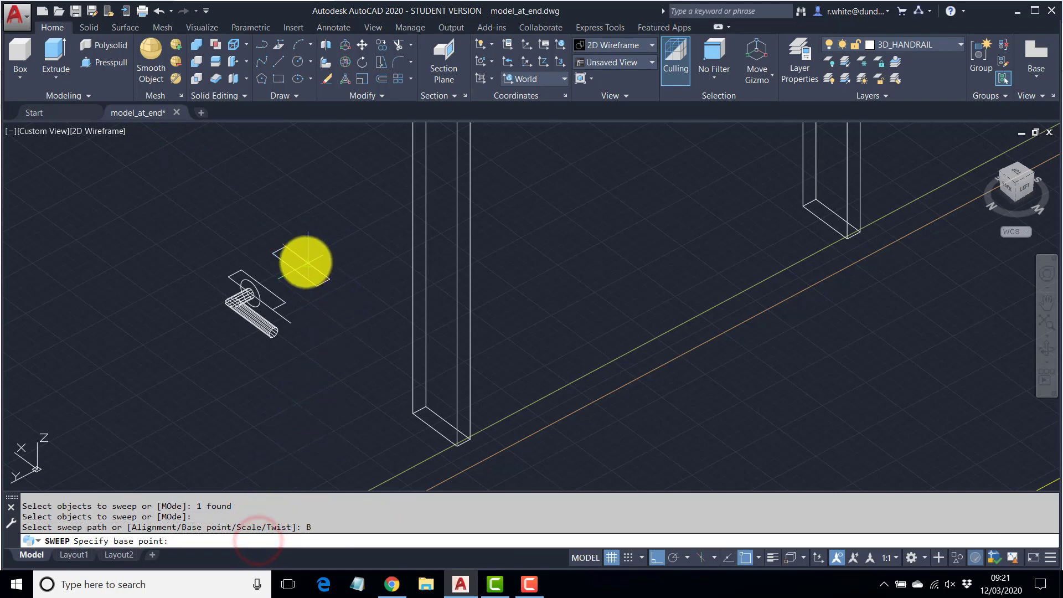
click(305, 261)
scroll(311, 265, down, 4)
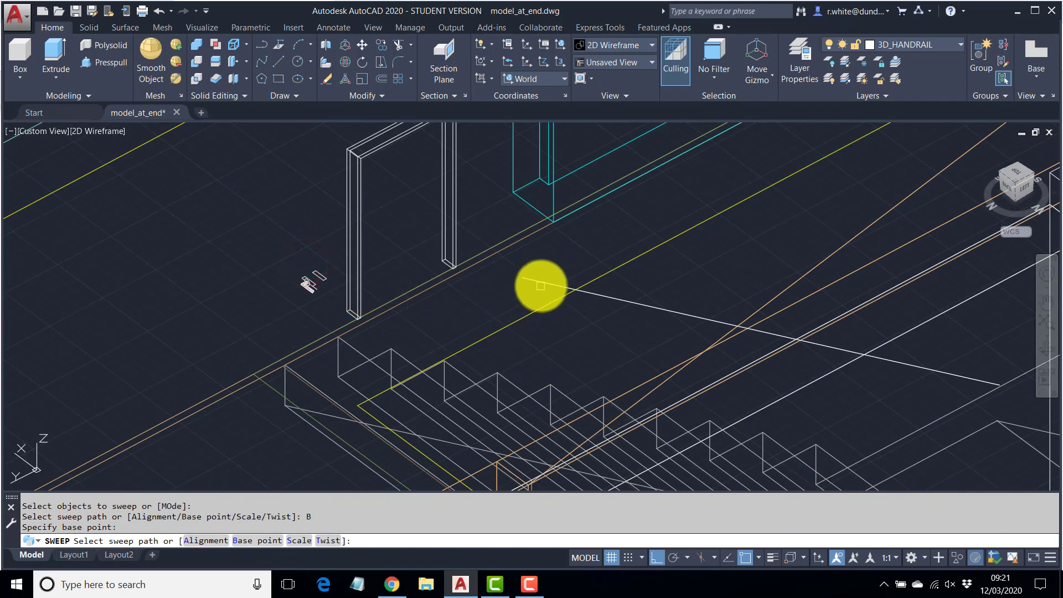
click(543, 283)
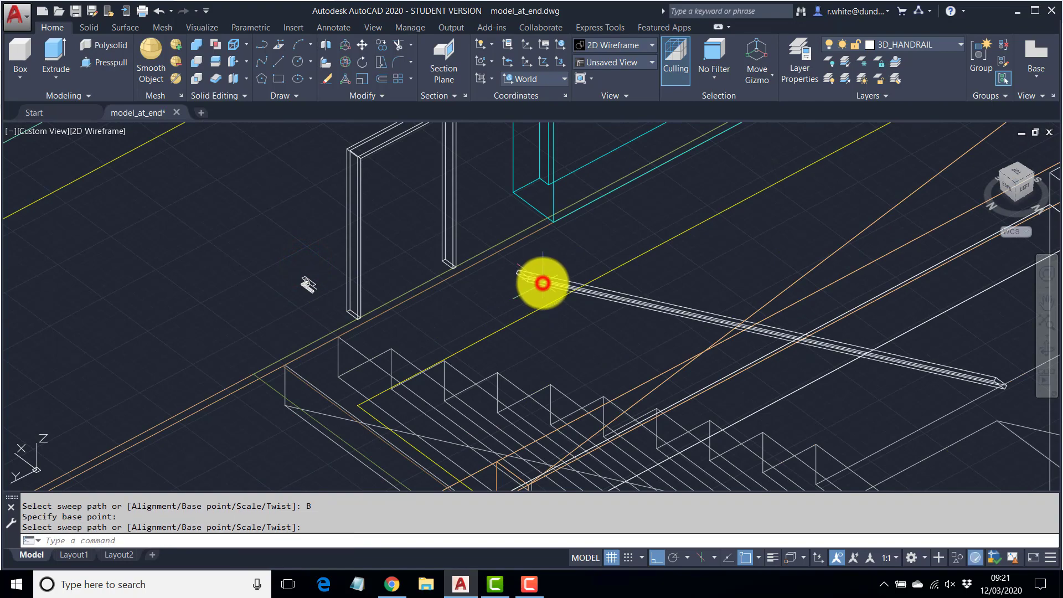
scroll(521, 271, up, 4)
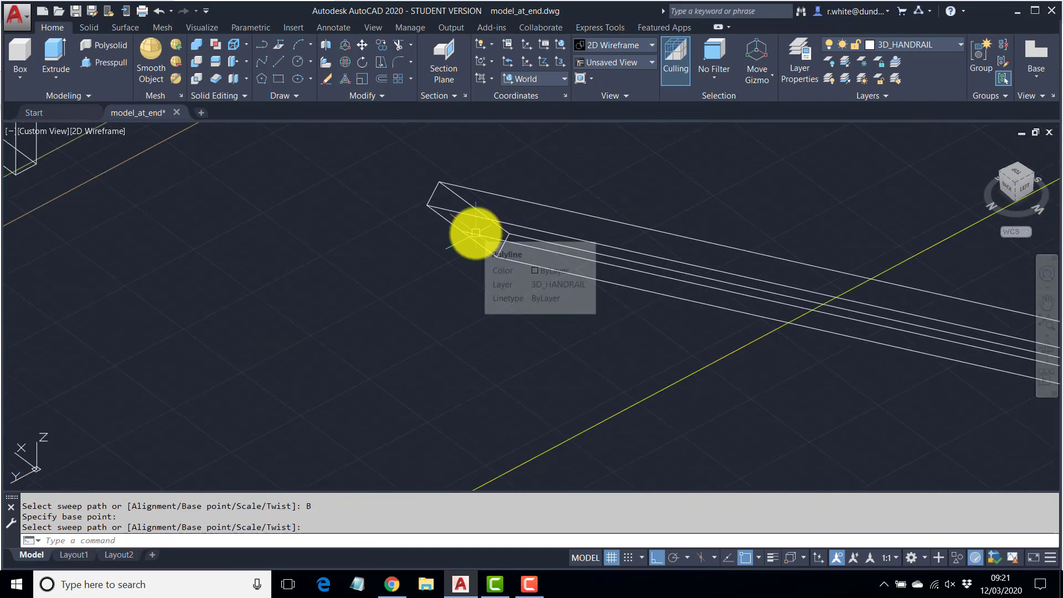
Sweep the remaining handrail rectangle at the bracket along the second stair flight's polyline, using the midpoint of its long edge as base point
scroll(475, 232, down, 5)
middle_drag(526, 249, 365, 283)
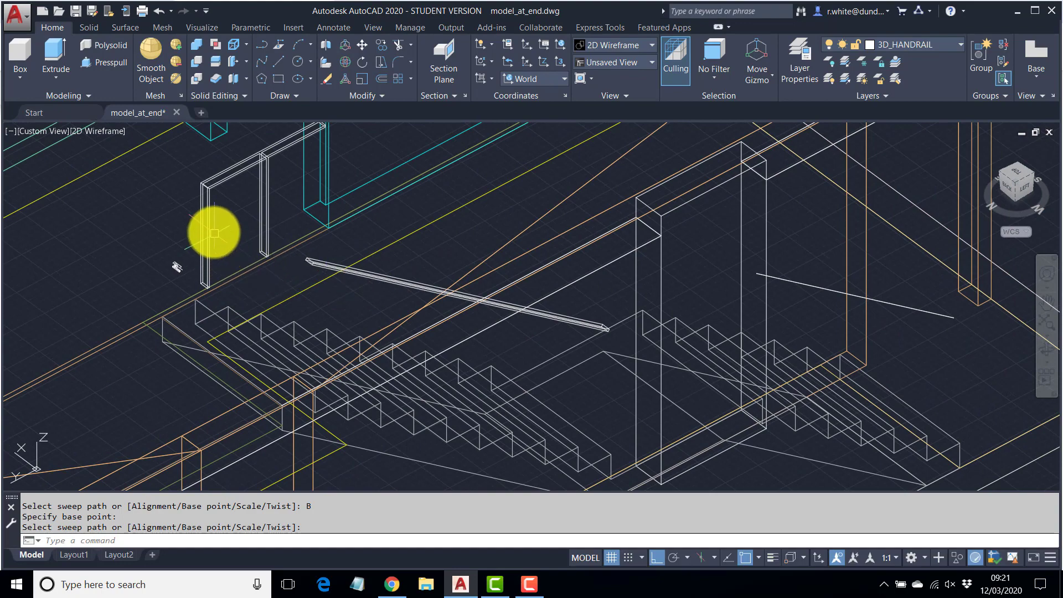
scroll(168, 278, up, 5)
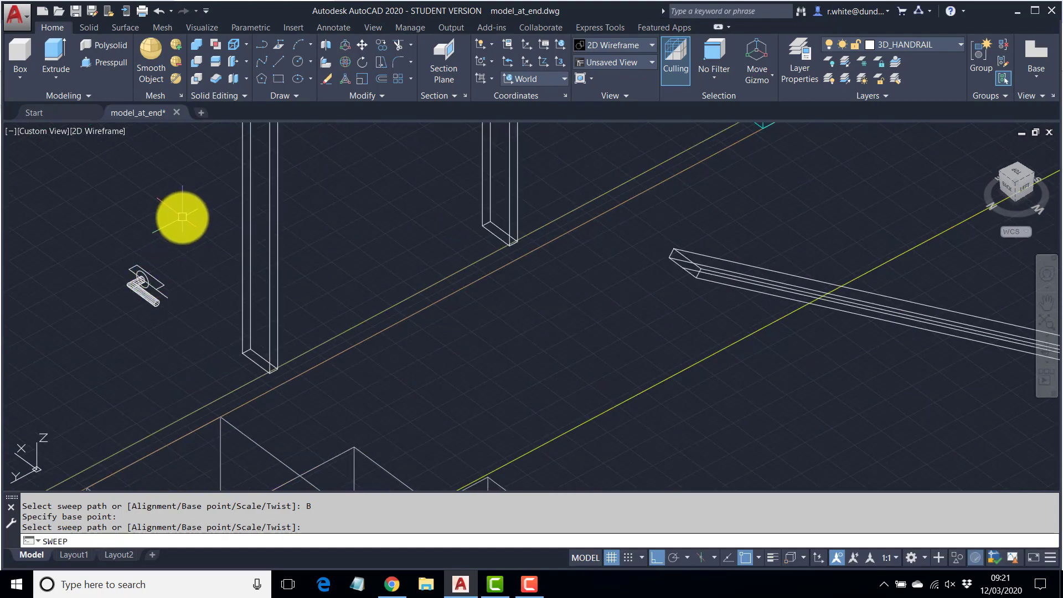
key(Return)
click(161, 278)
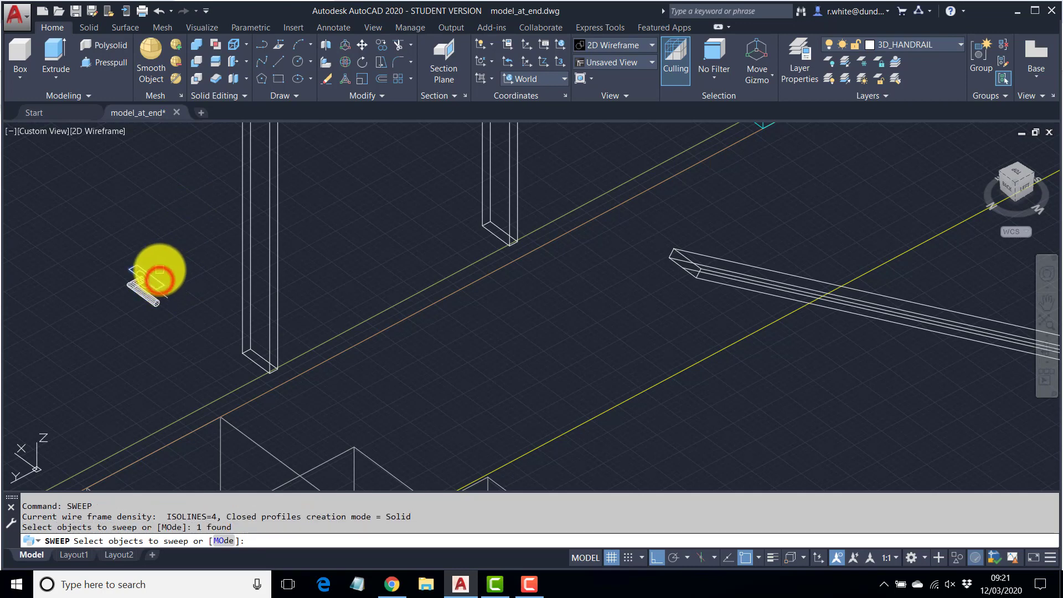
key(Return)
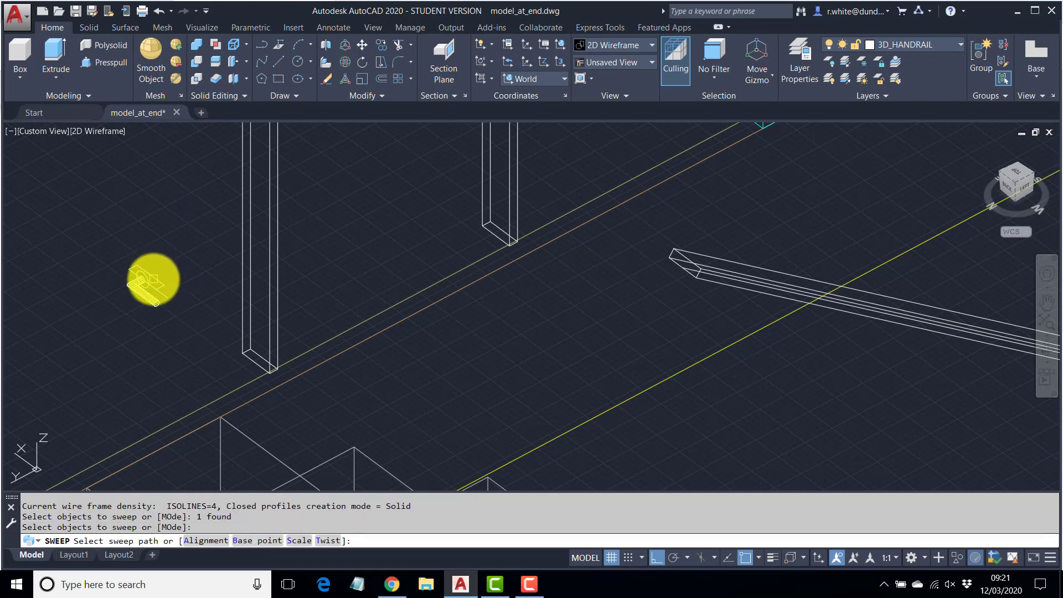
click(252, 541)
scroll(163, 278, up, 2)
scroll(162, 278, up, 3)
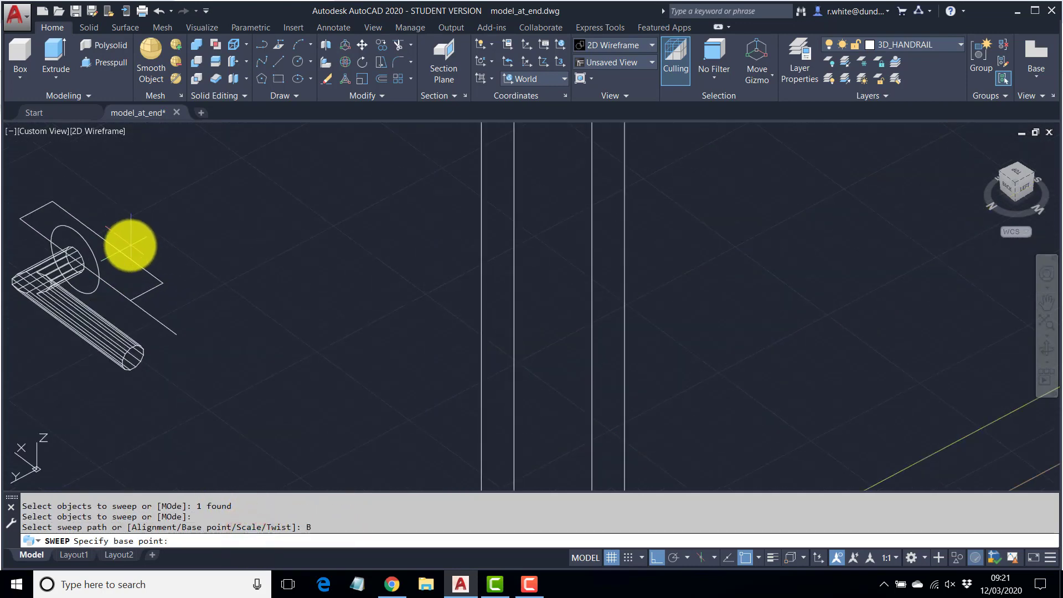
click(115, 245)
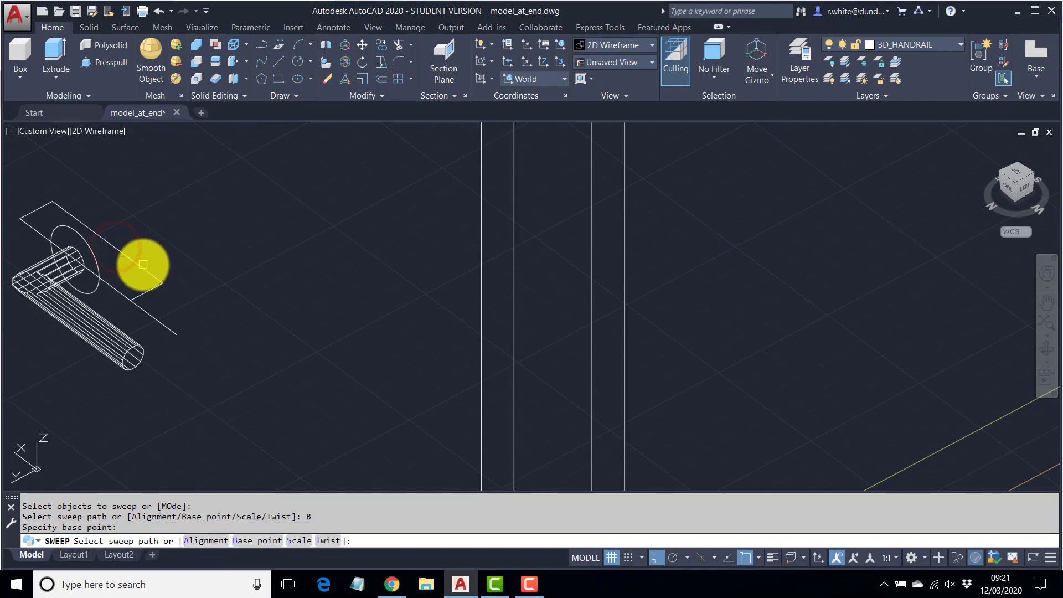
scroll(143, 265, down, 5)
scroll(565, 314, up, 3)
scroll(823, 310, up, 2)
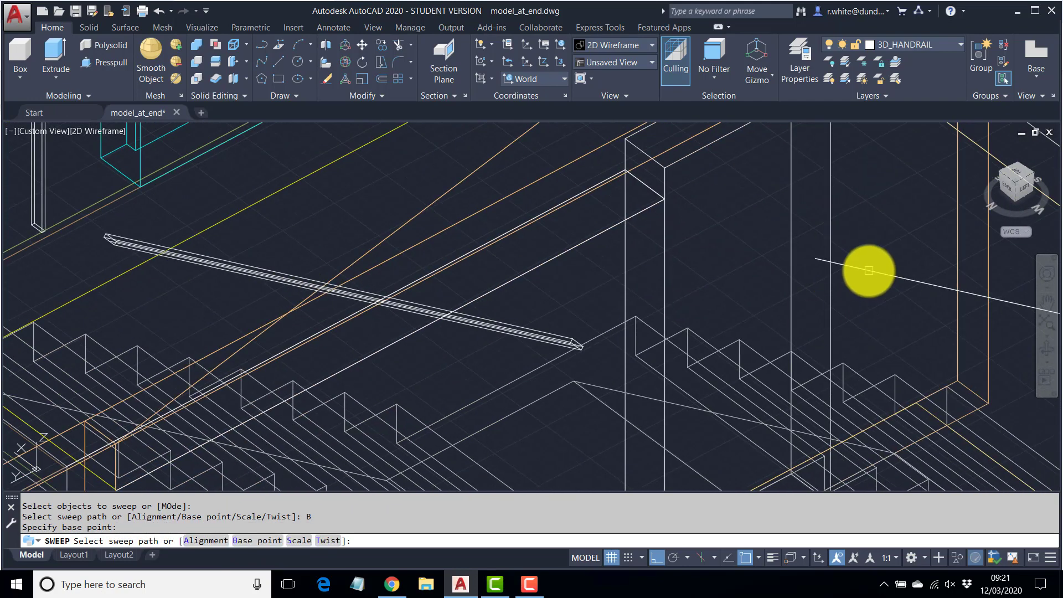
click(869, 270)
Examine the swept handrails above both stair flights, including their end faces and the path polylines
scroll(792, 241, up, 3)
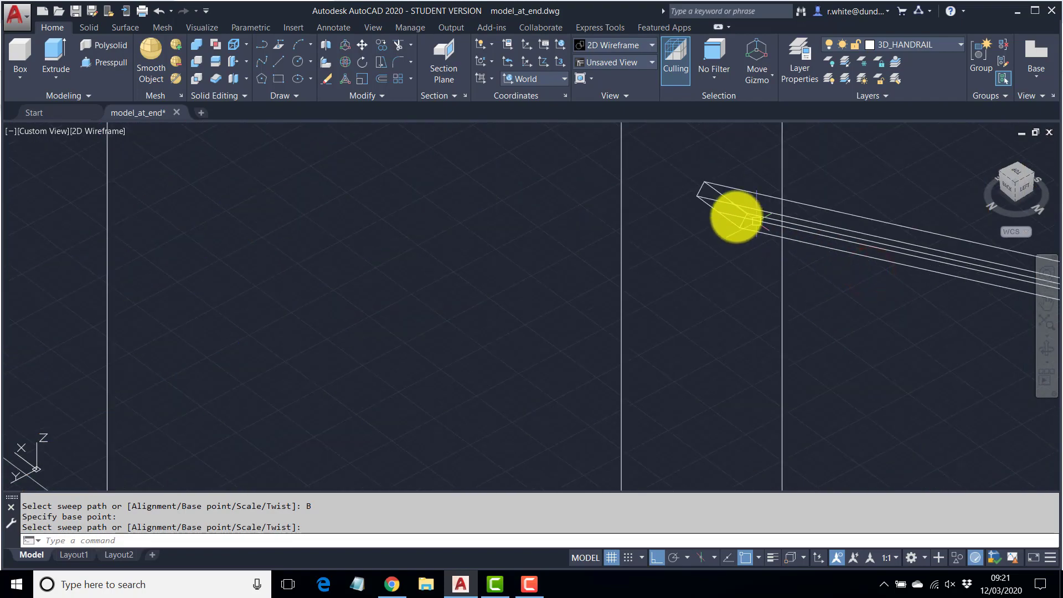
scroll(741, 218, down, 5)
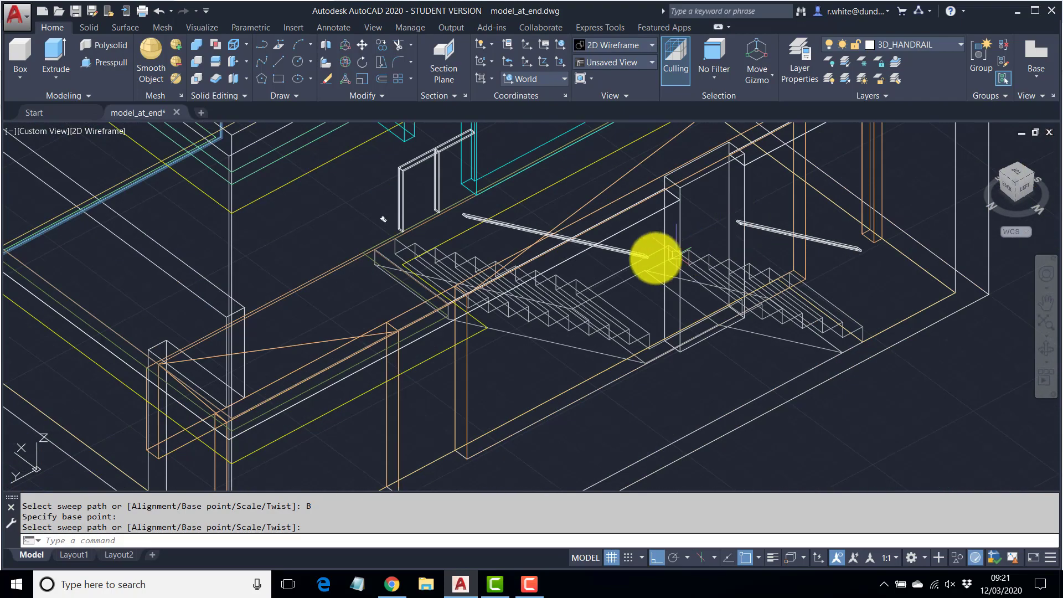
shift+middle_drag(556, 245, 550, 278)
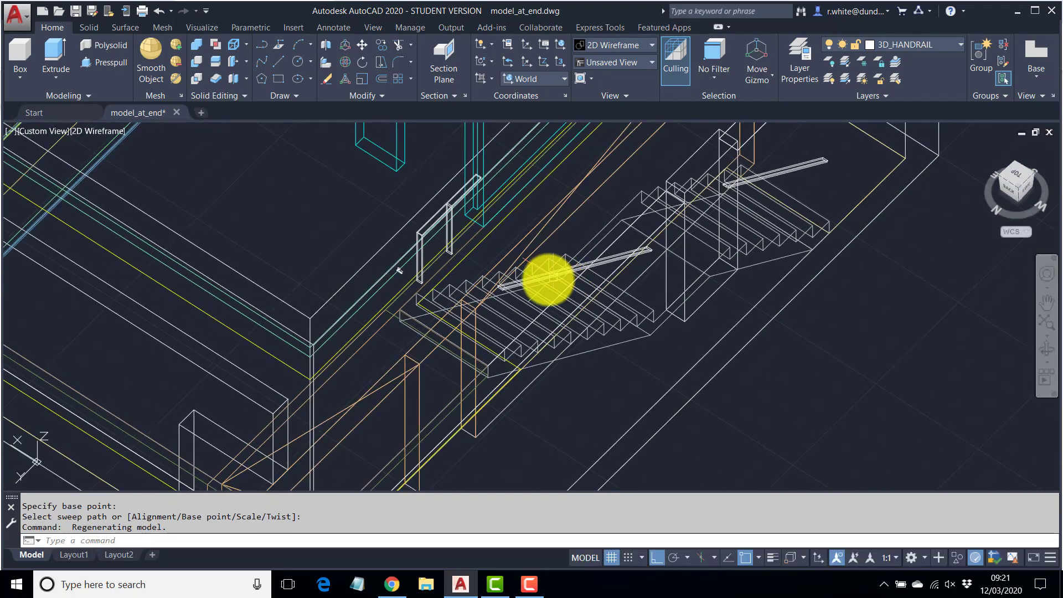
scroll(534, 285, up, 5)
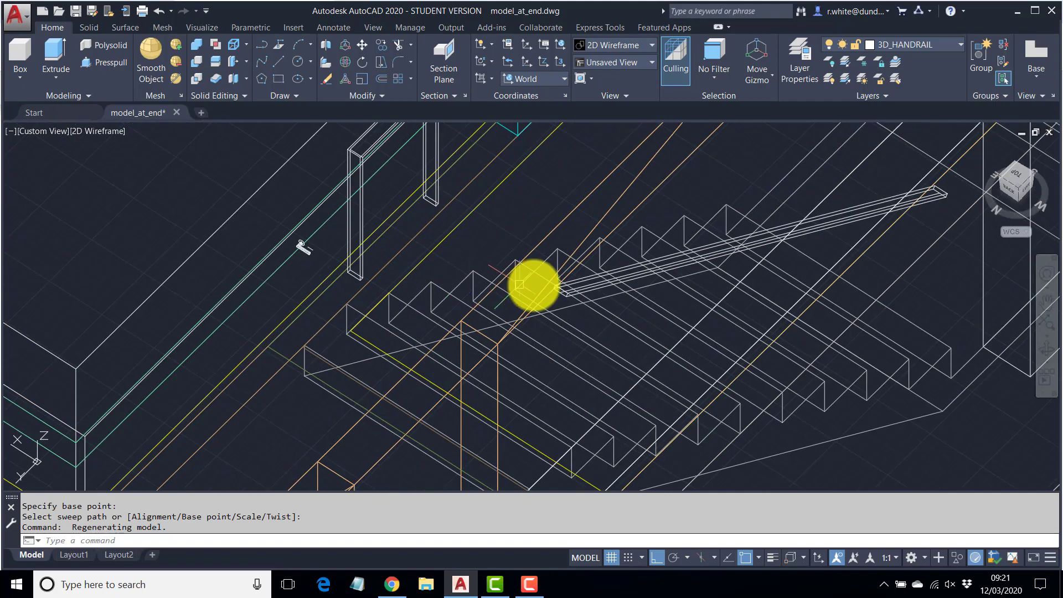
scroll(556, 285, up, 3)
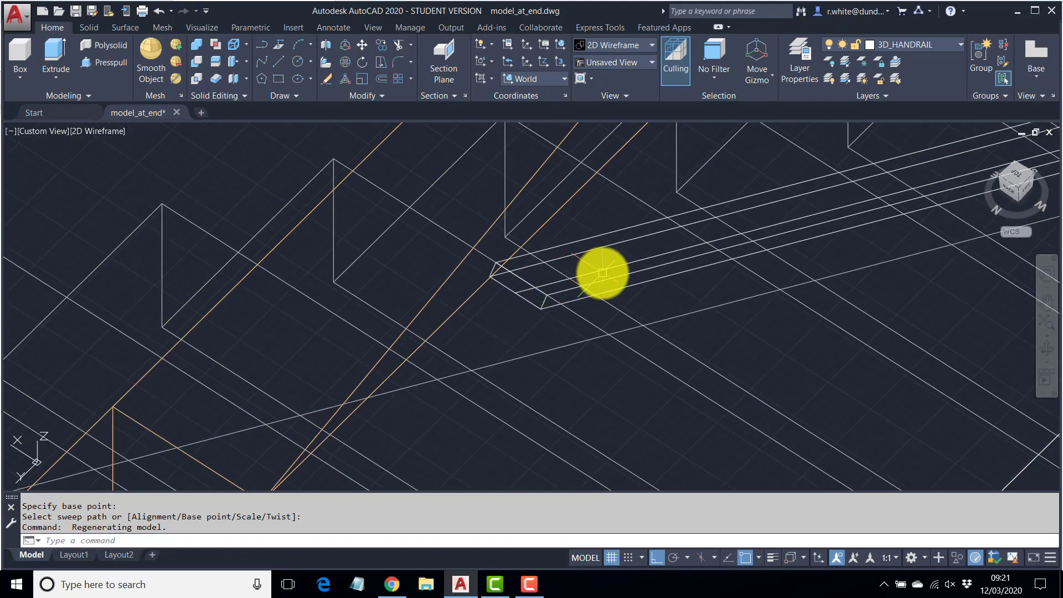
mouse_move(602, 268)
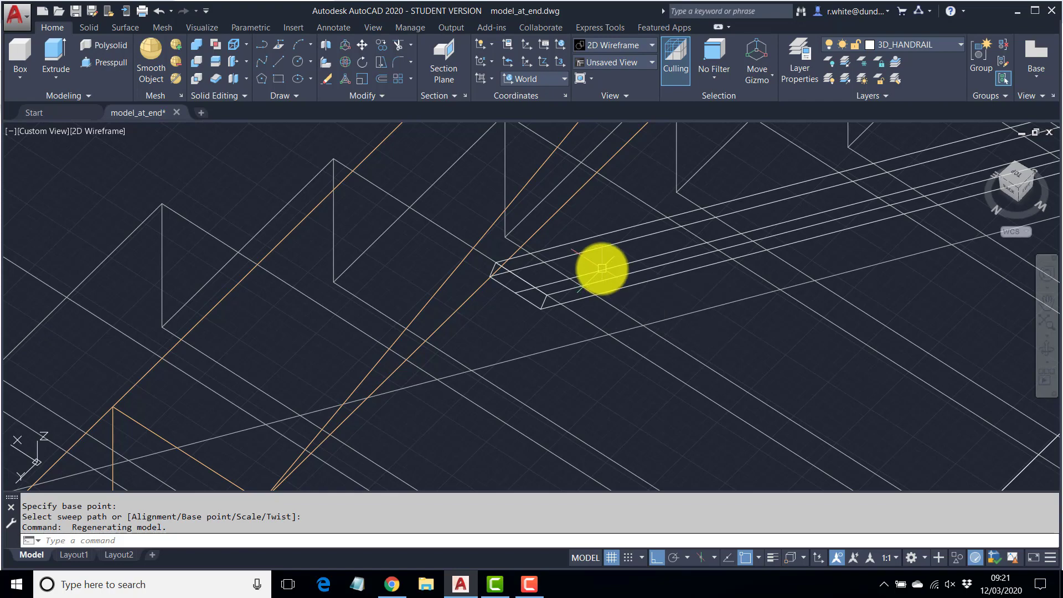
scroll(601, 268, down, 3)
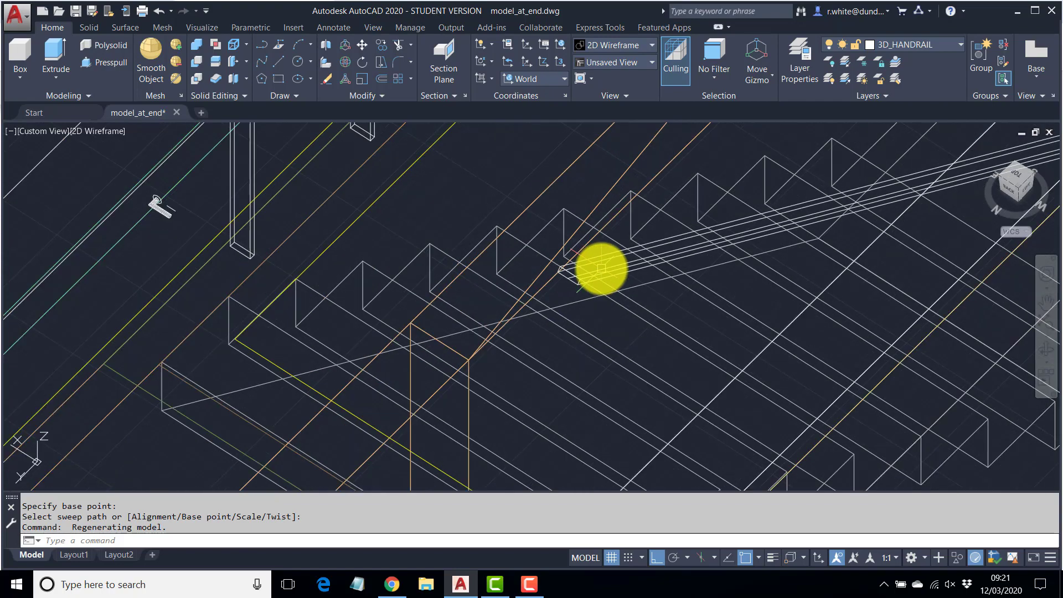
Set the current coordinate system to Left for working on the handrail bracket
scroll(261, 246, up, 6)
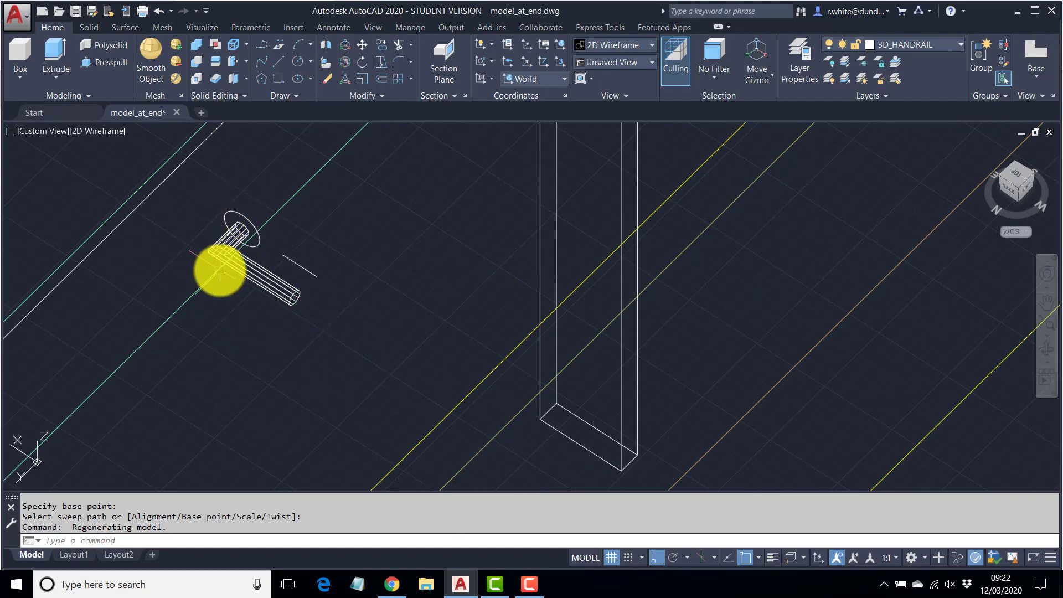
mouse_move(237, 259)
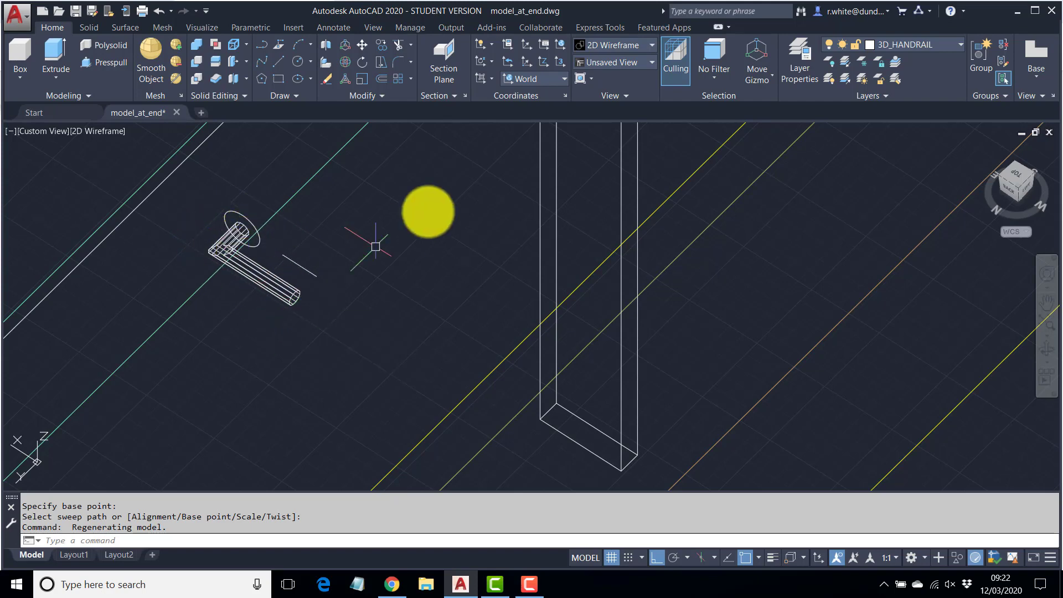
click(563, 81)
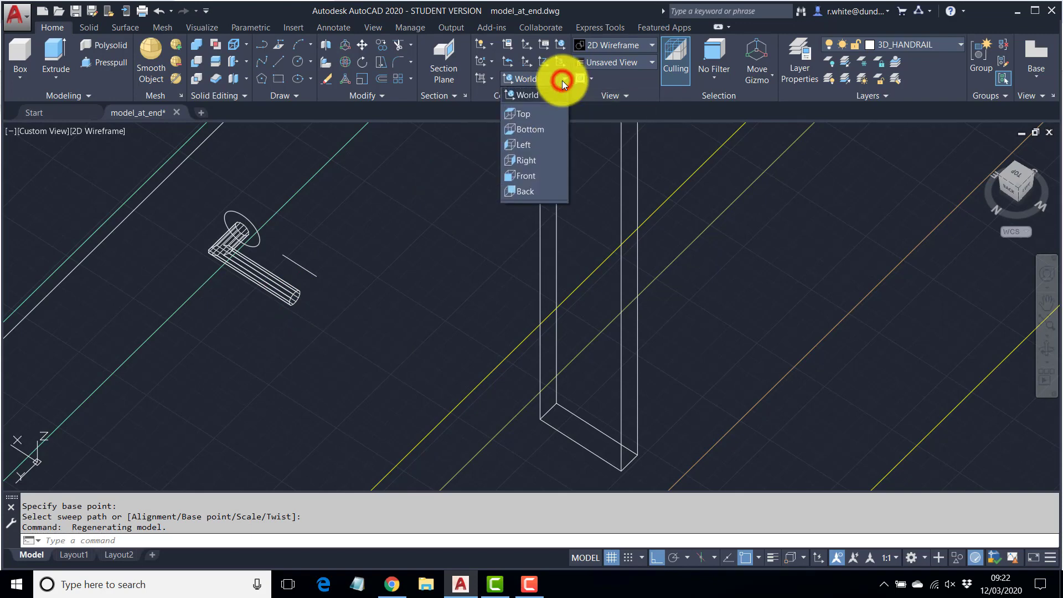
click(523, 144)
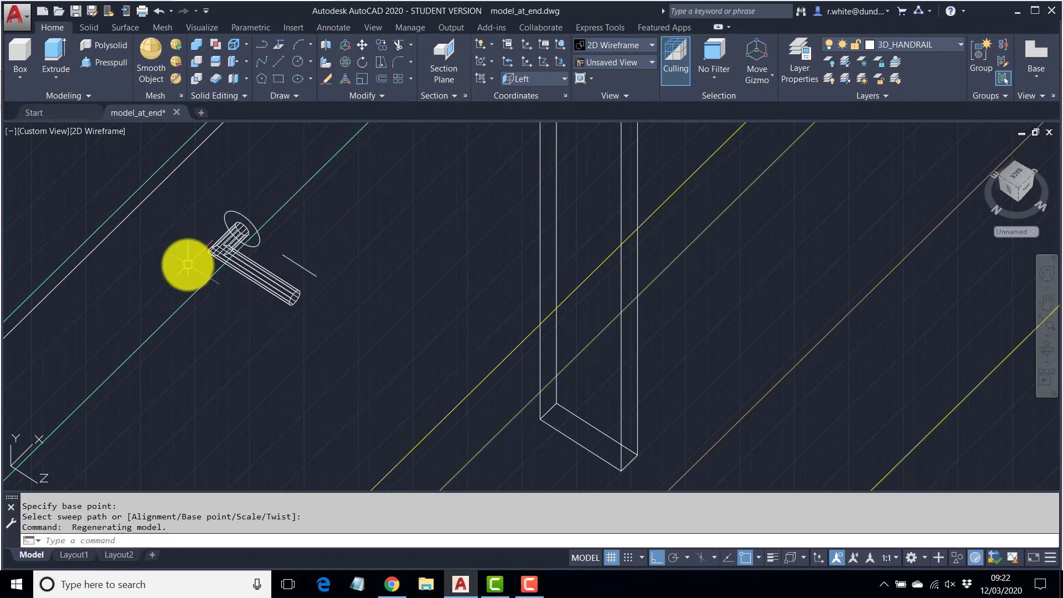
Rotate the bracket, its circle and the short line a quarter turn about the line's end, so the bracket's short arm stands upright
text(RO)
key(Return)
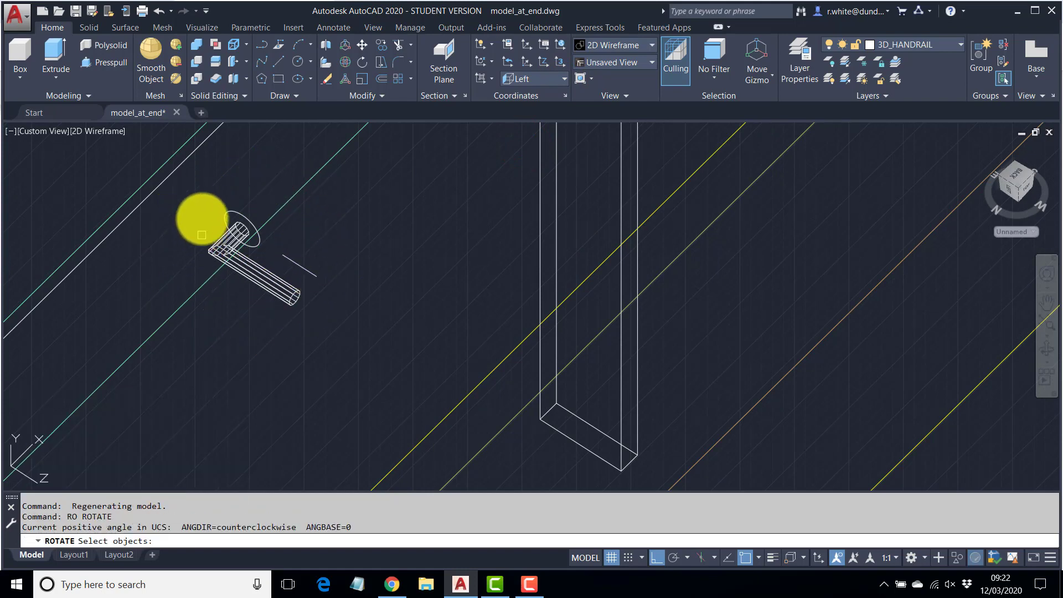
click(192, 194)
click(352, 352)
key(Return)
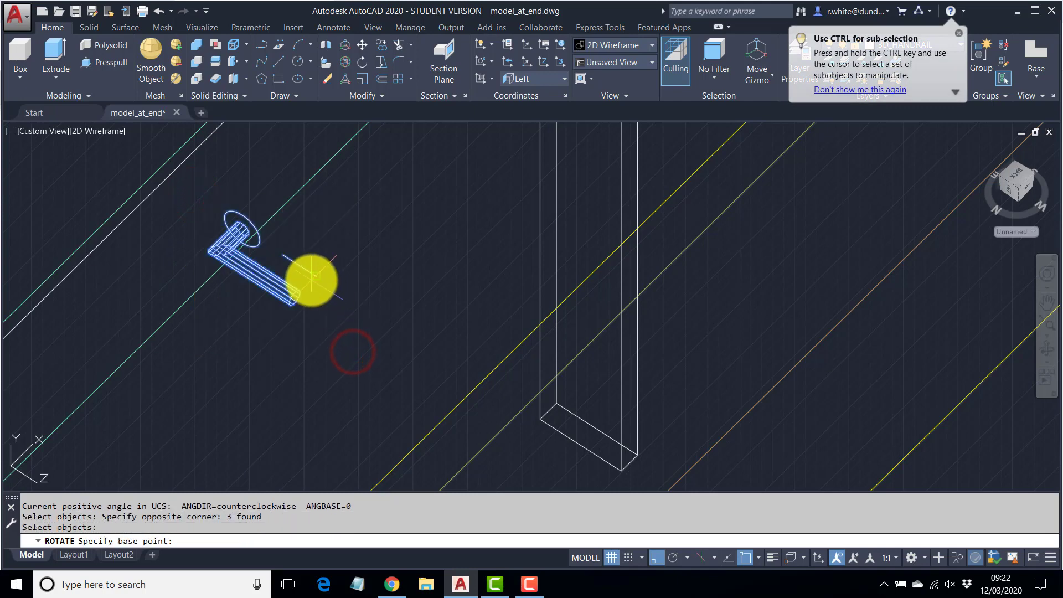
click(313, 277)
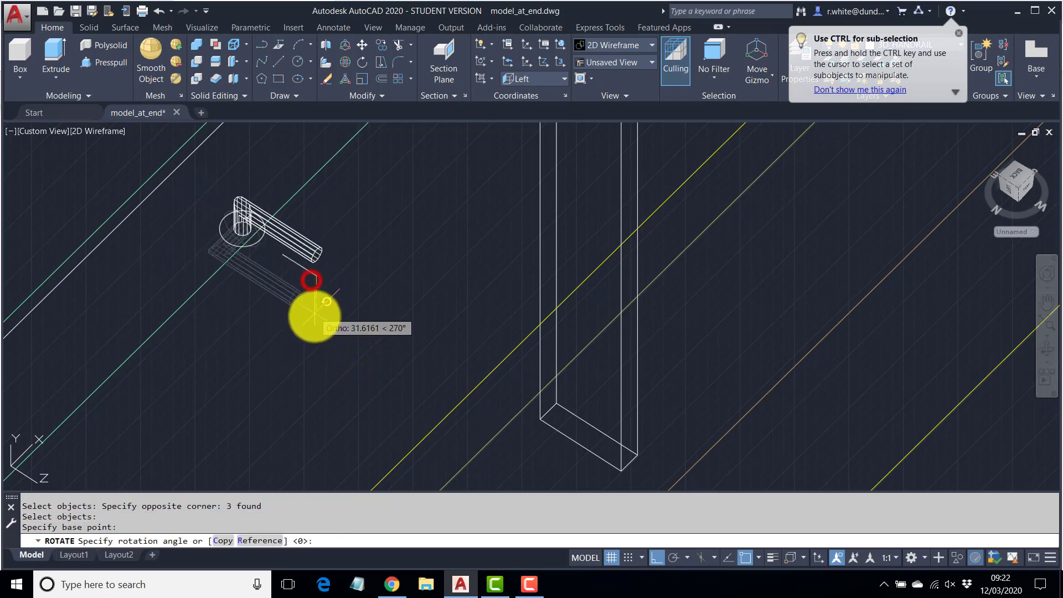
click(273, 183)
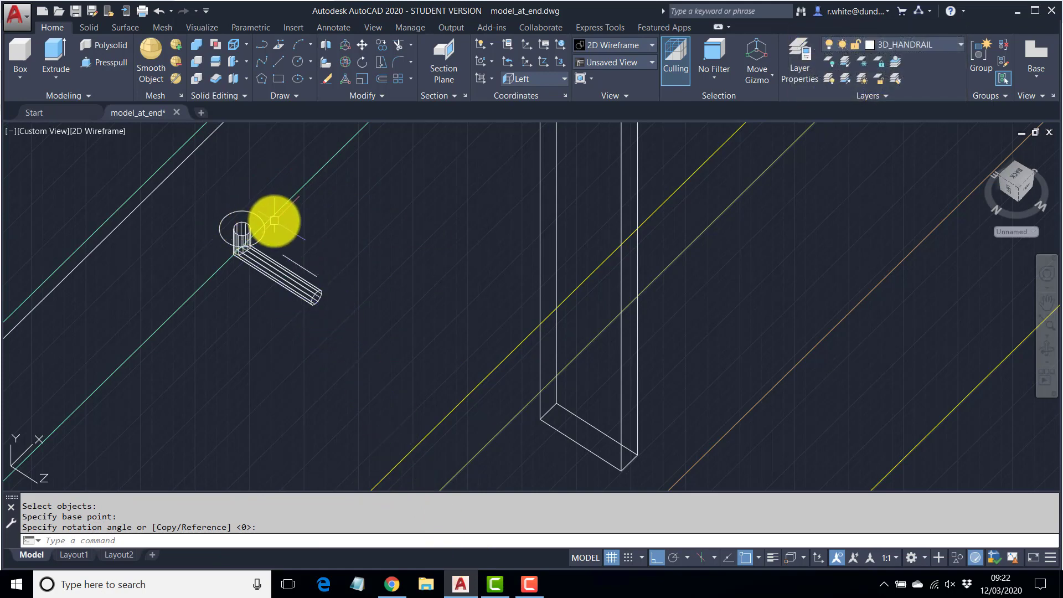
key(Escape)
key(Escape)
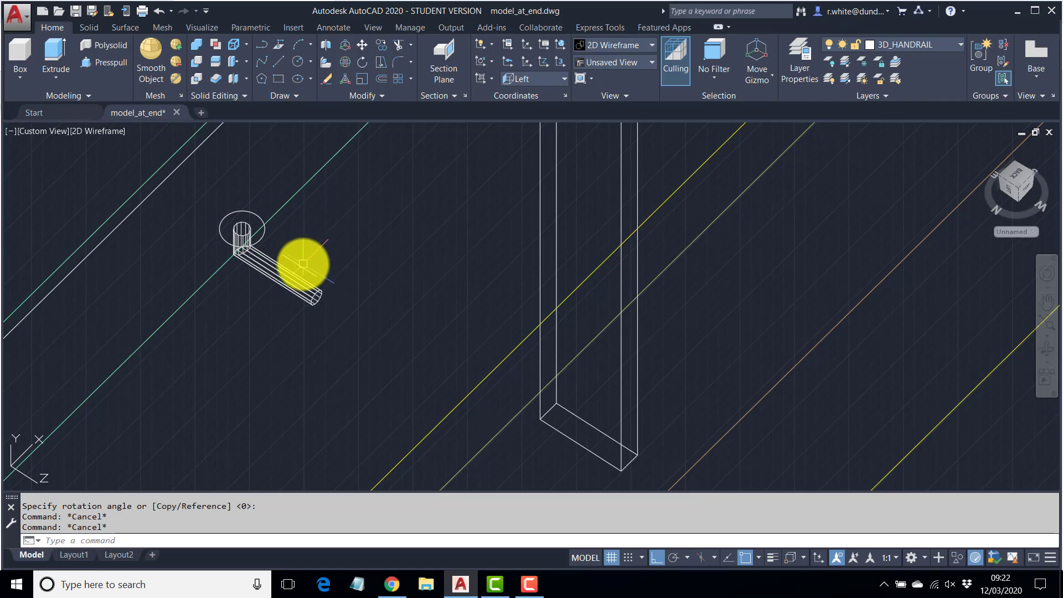
Erase the short line beside the rotated bracket
text(e)
key(Return)
click(298, 262)
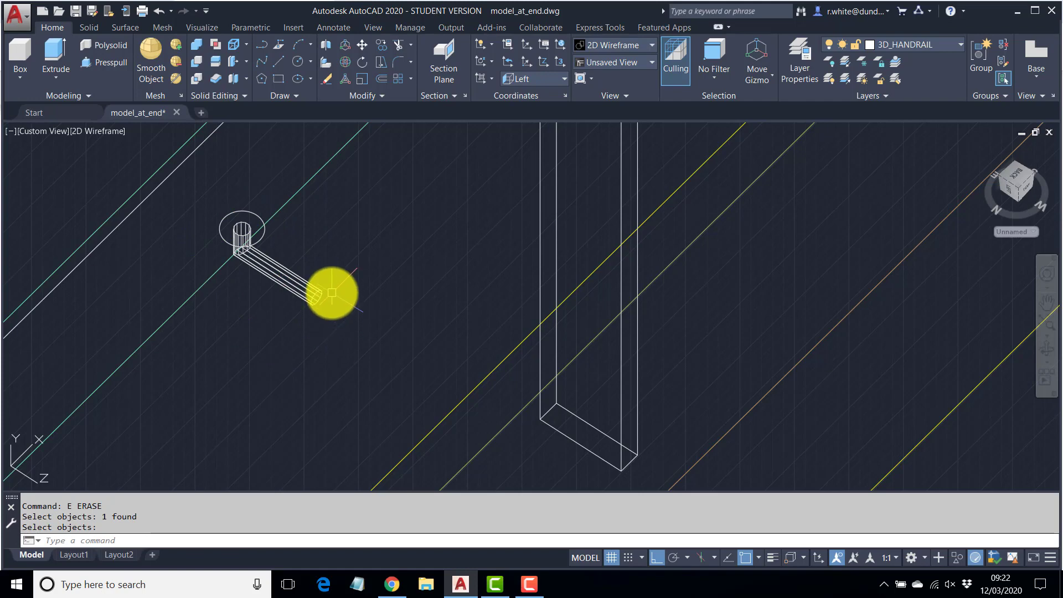
List the data of the path polyline inside the longer handrail and check its length
scroll(331, 293, down, 3)
middle_drag(783, 388, 370, 357)
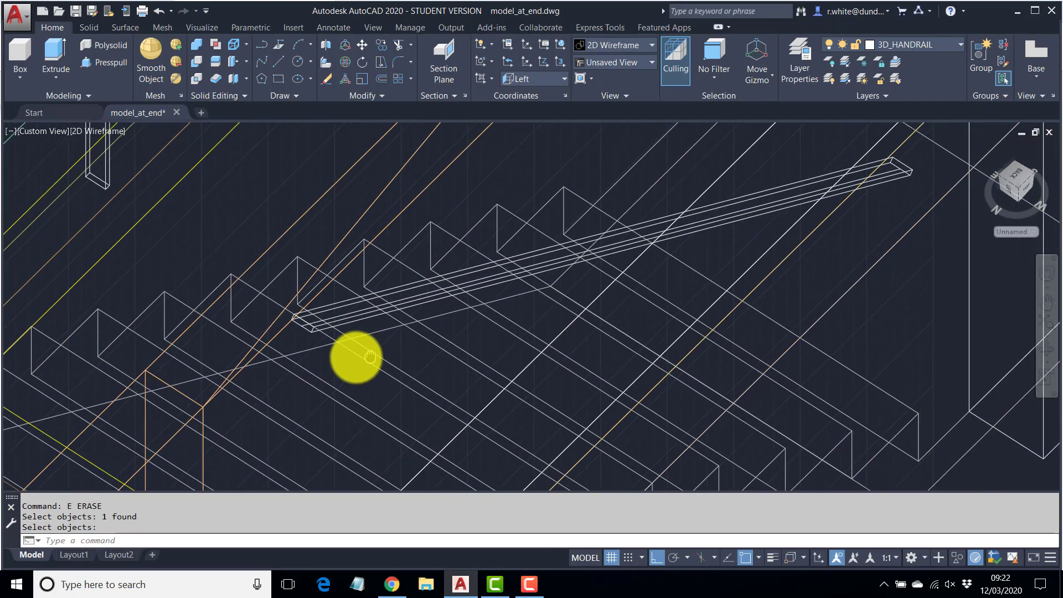
scroll(370, 357, up, 1)
scroll(291, 337, up, 2)
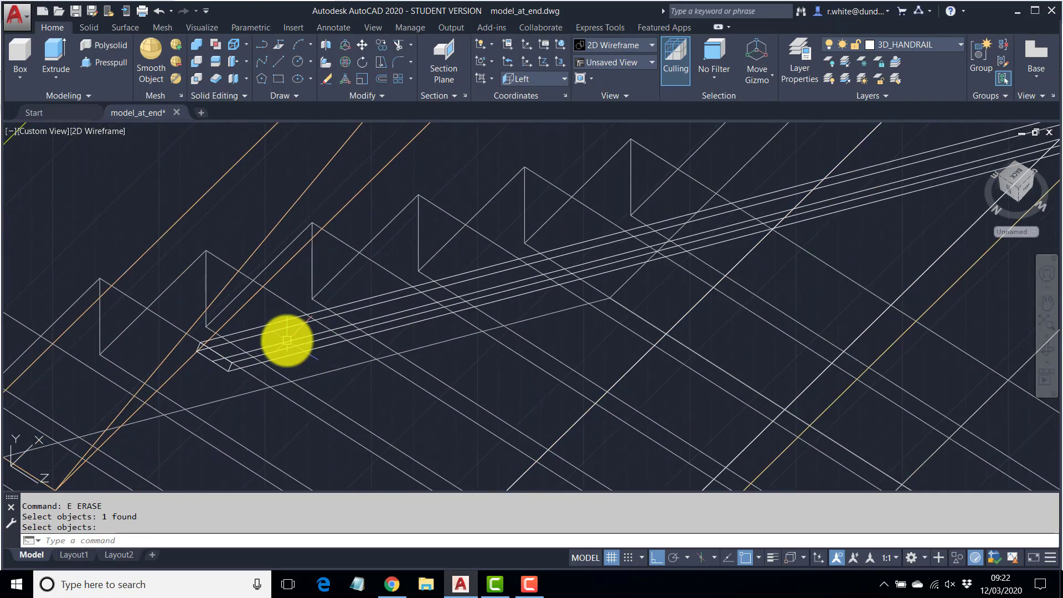
text(T)
key(Return)
click(288, 341)
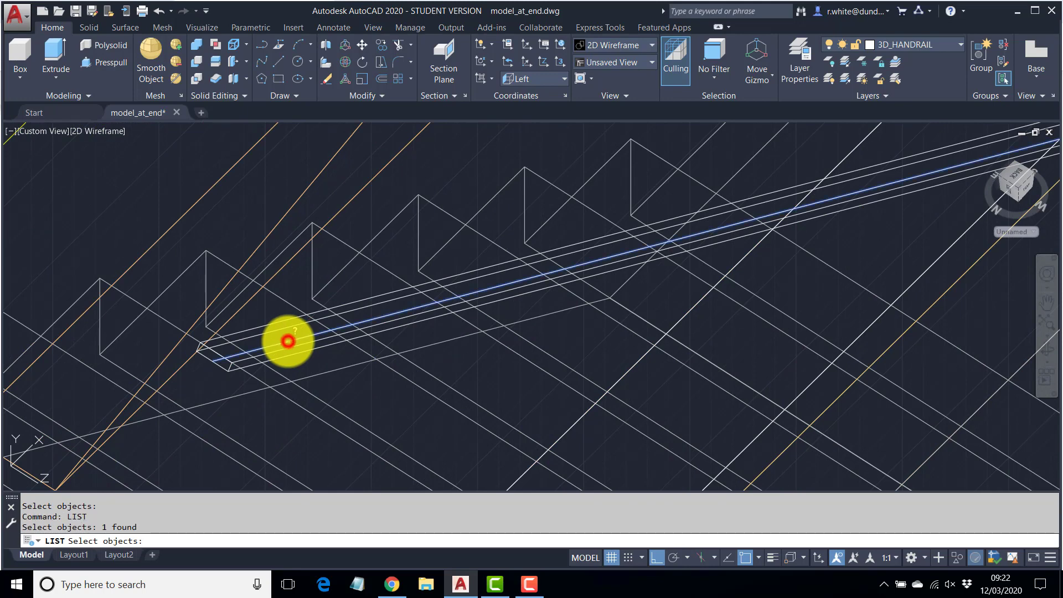
key(Return)
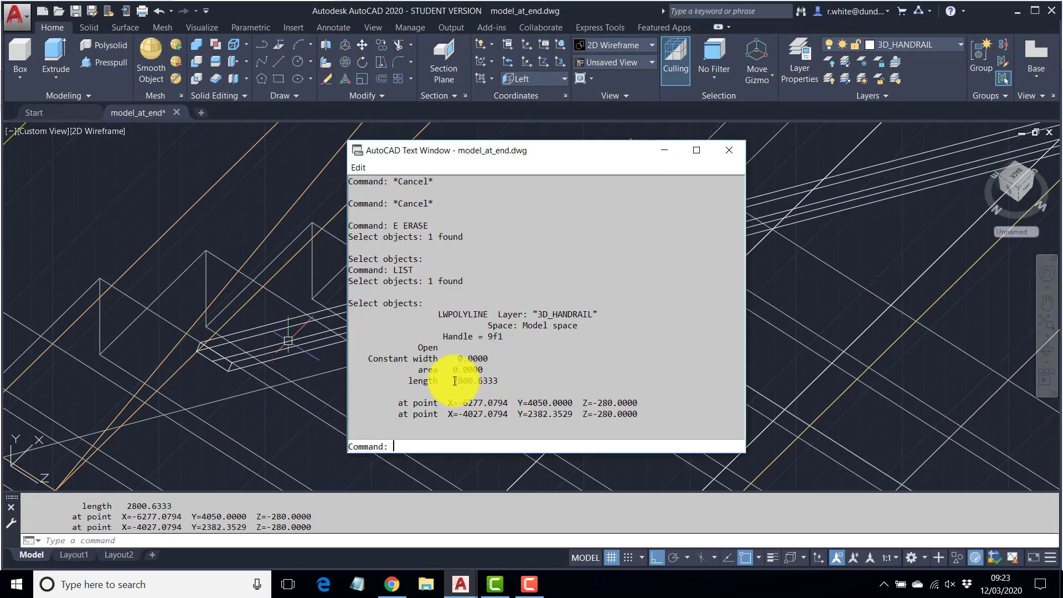
drag(453, 381, 513, 384)
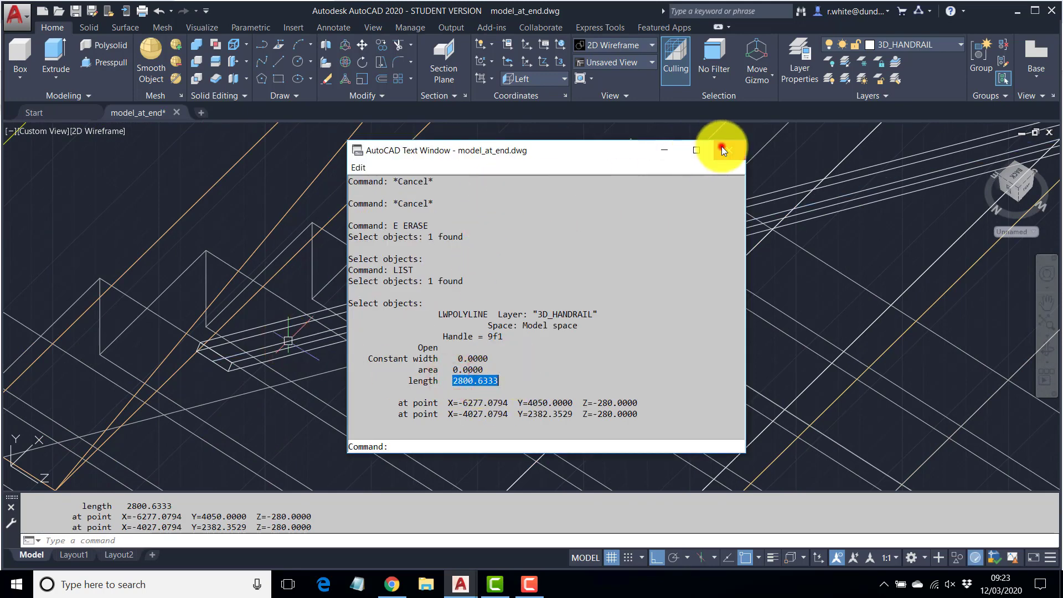
click(722, 148)
List the data of the path polyline inside the shorter handrail and check its length
scroll(722, 311, down, 2)
middle_drag(838, 325, 466, 376)
middle_drag(737, 226, 560, 410)
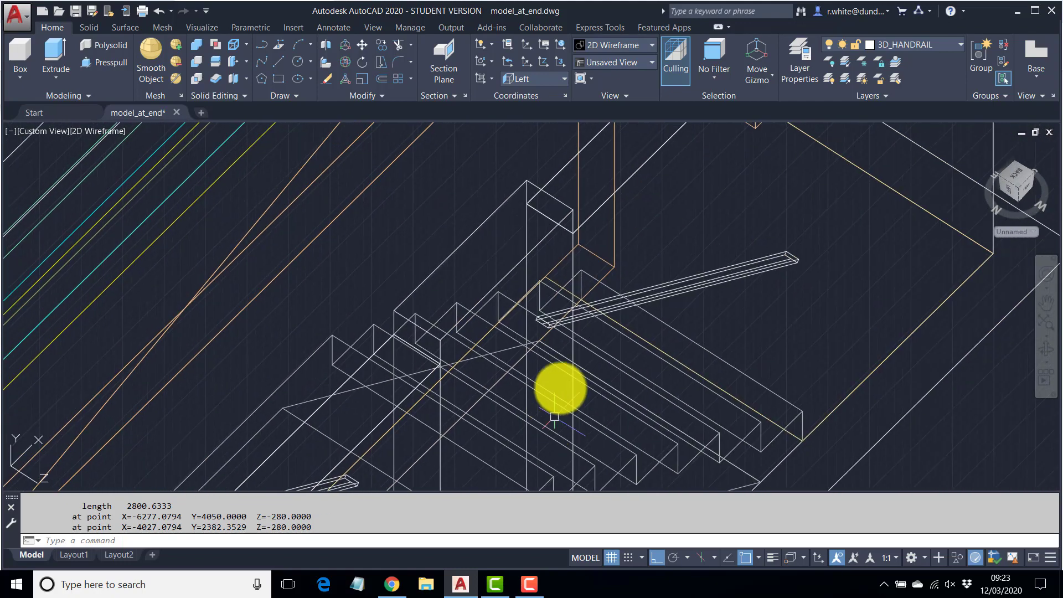
scroll(575, 332, up, 3)
key(Return)
click(583, 260)
key(Return)
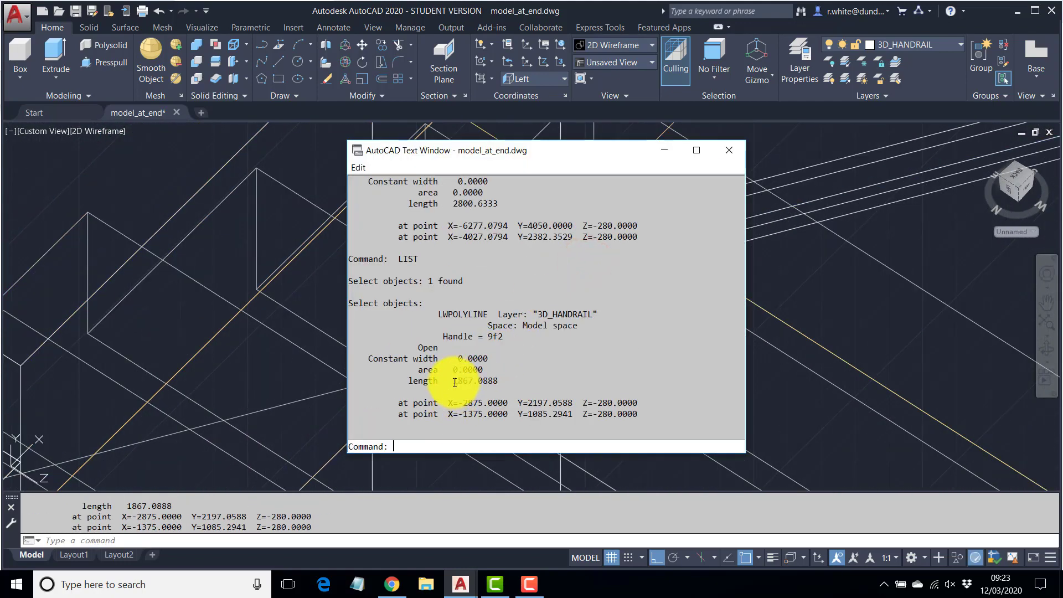
click(730, 151)
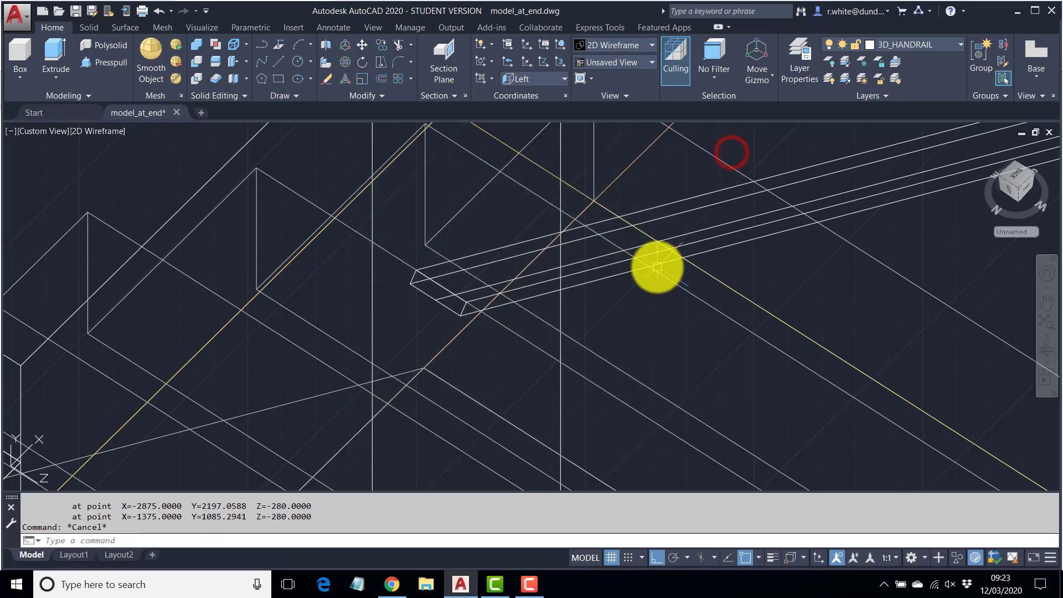
key(Escape)
key(Escape)
Switch to Chrome to check the bracket positions in the House T staircase photo, and return to AutoCAD
scroll(593, 308, down, 5)
middle_drag(510, 327, 543, 264)
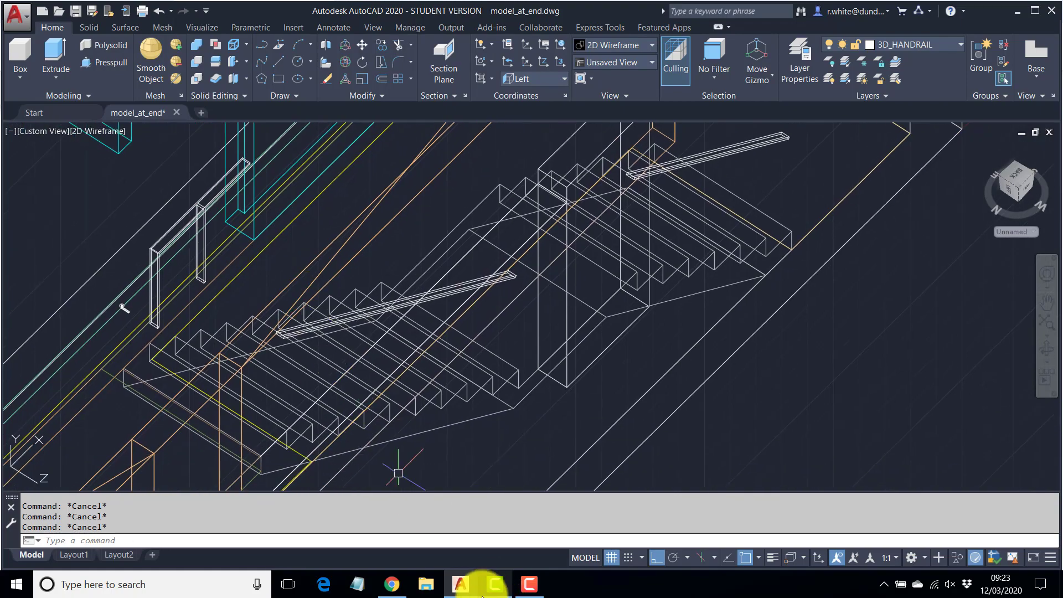
click(392, 585)
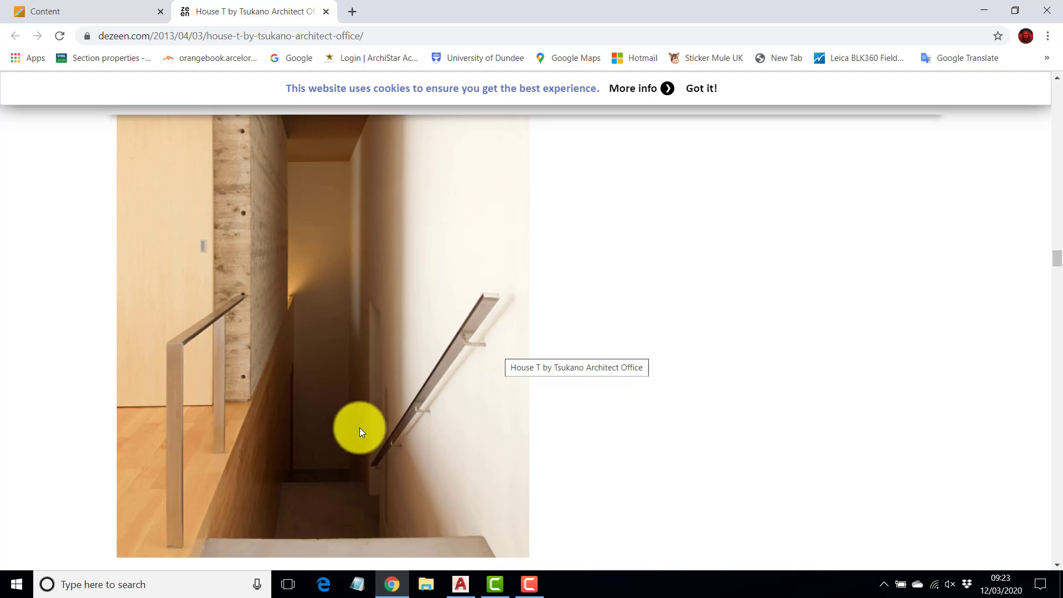
click(466, 592)
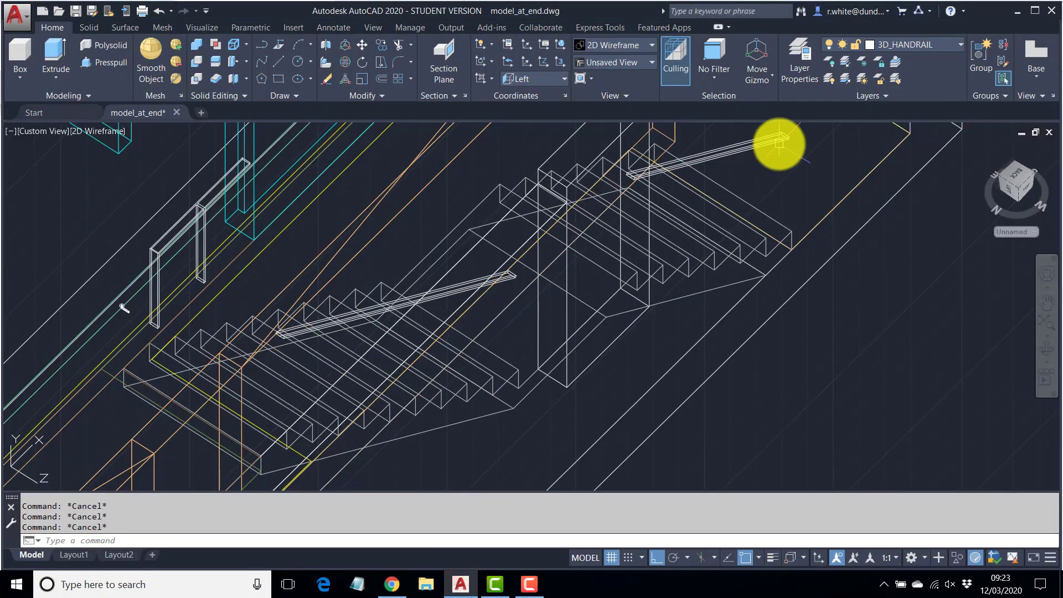
Copy the rotated support bracket to the clipboard with a base point at the centre of its upper circular end
scroll(280, 347, up, 5)
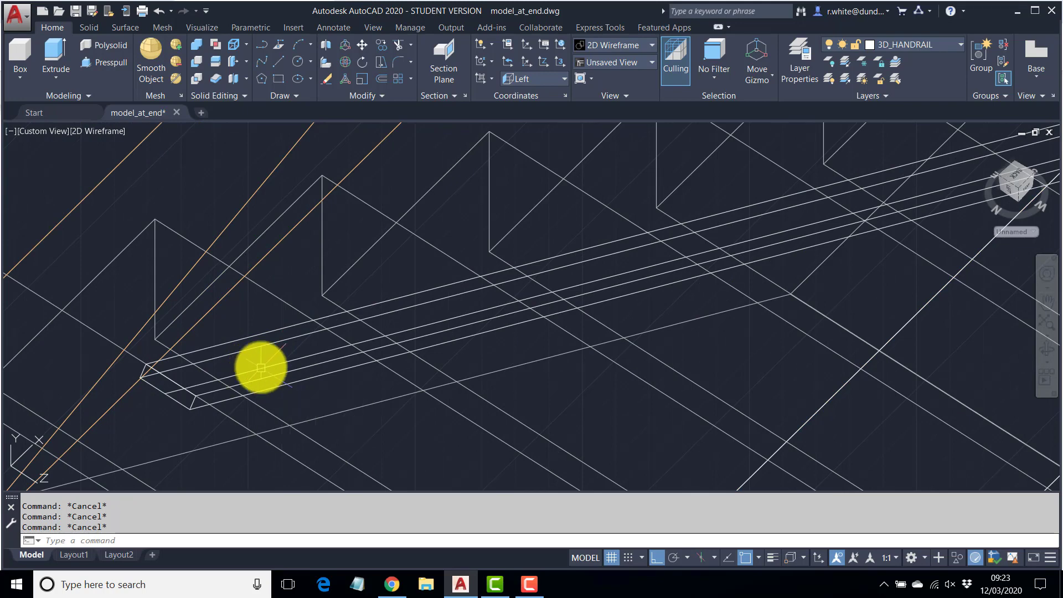
mouse_move(254, 370)
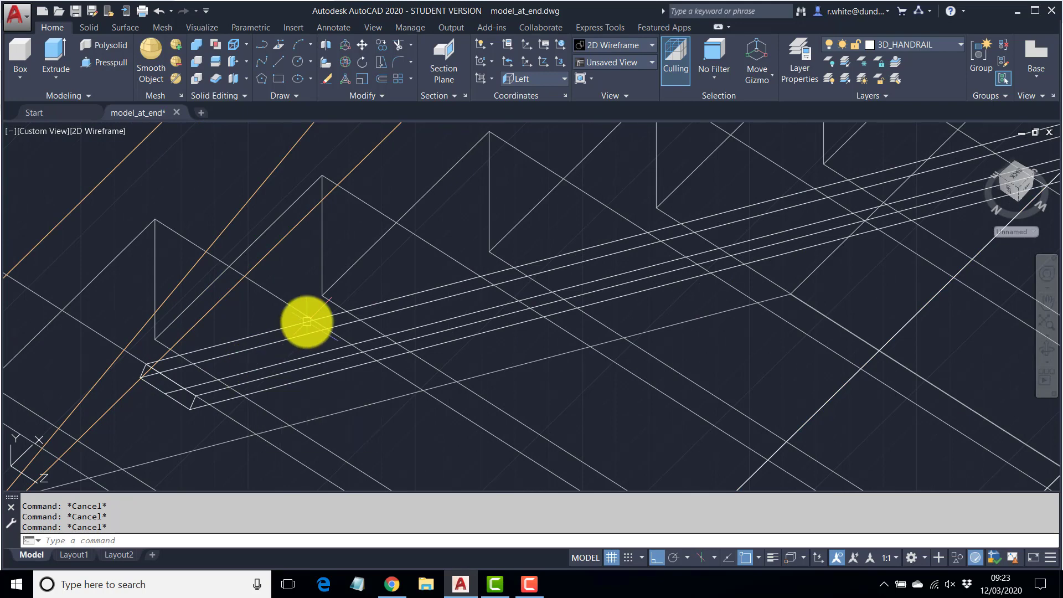
scroll(257, 173, down, 3)
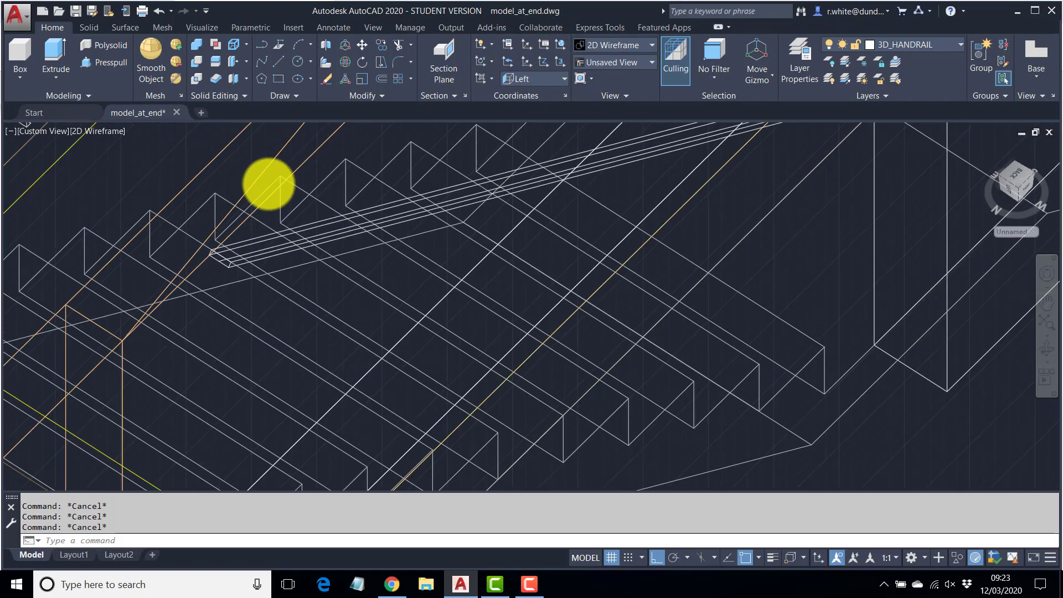
middle_drag(226, 210, 461, 353)
scroll(234, 342, up, 5)
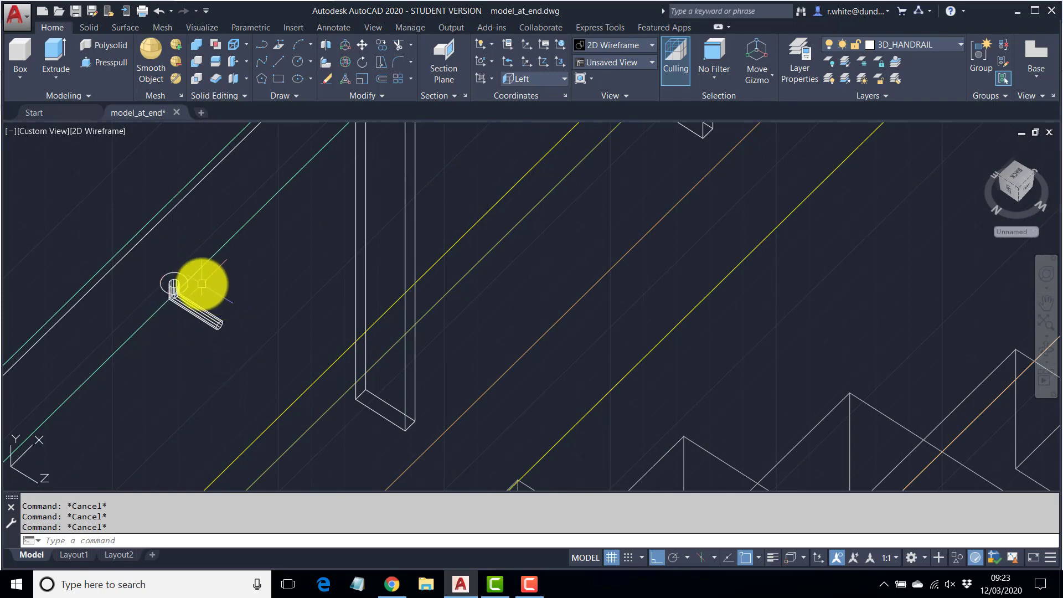
key(ctrl+shift+c)
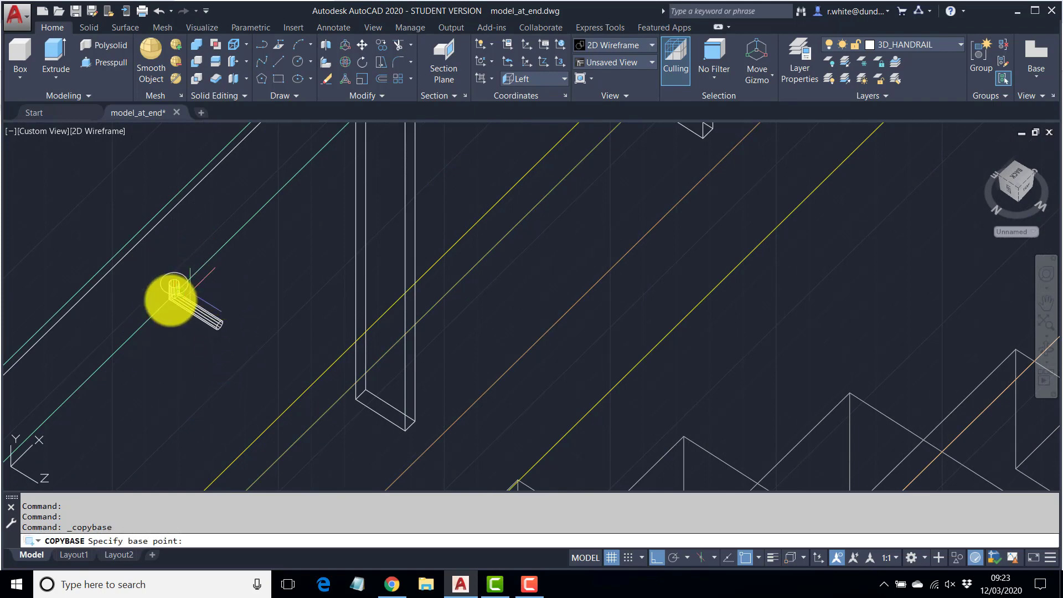
scroll(166, 289, up, 4)
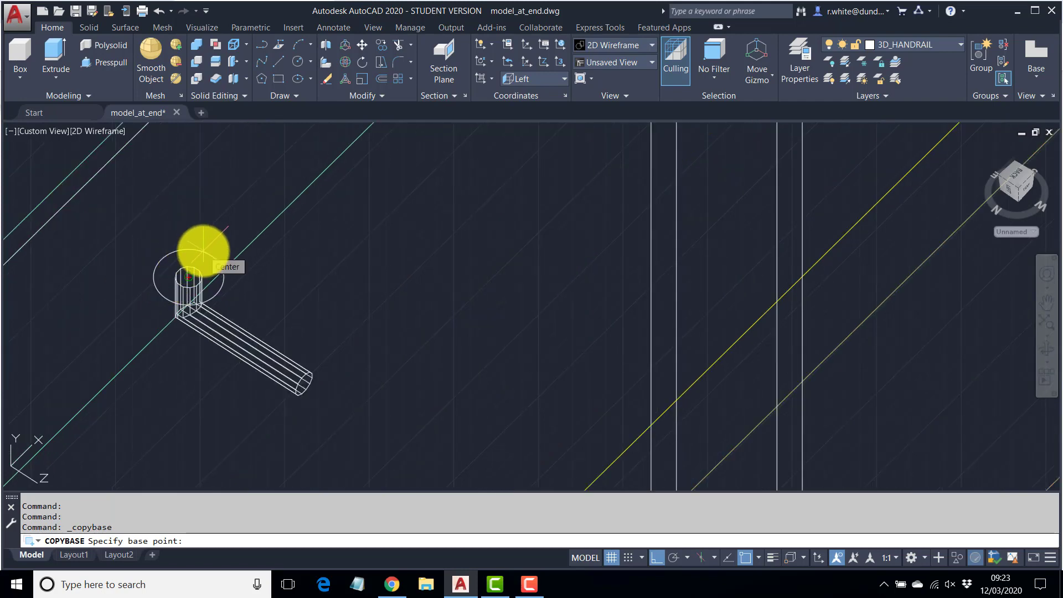
click(203, 250)
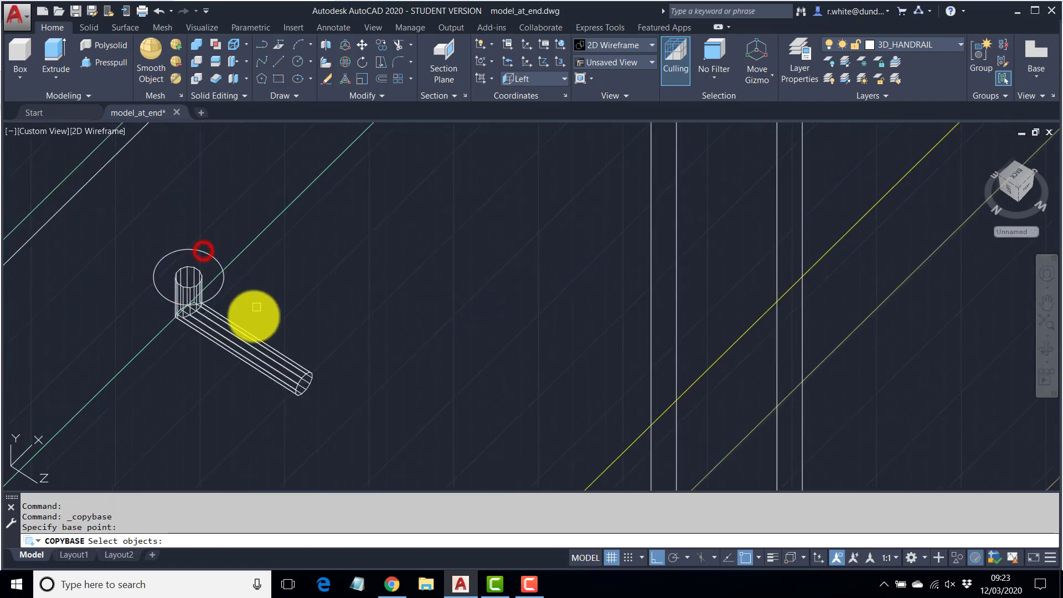
click(248, 343)
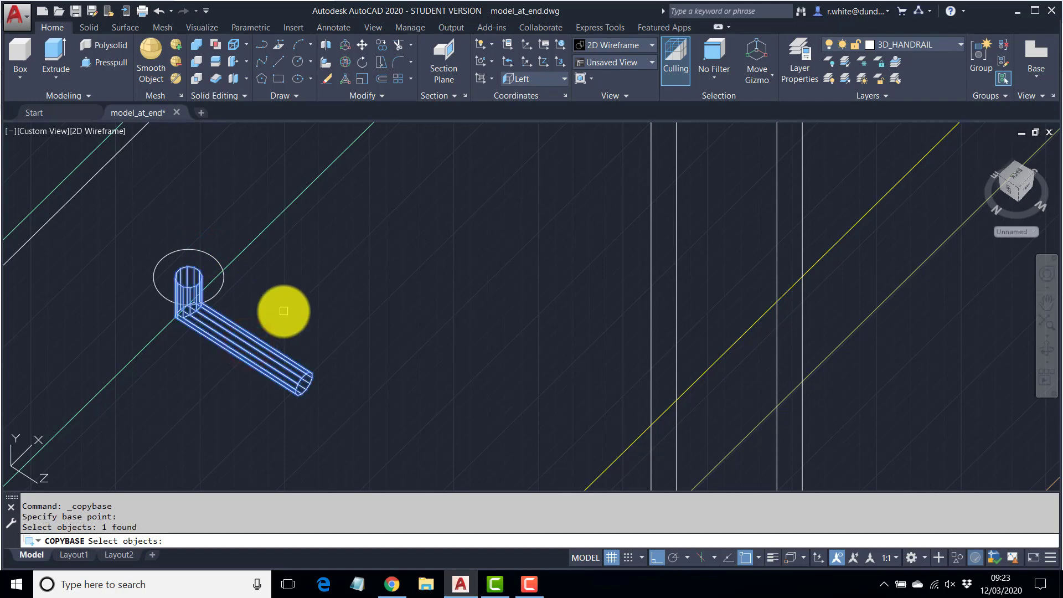
key(Return)
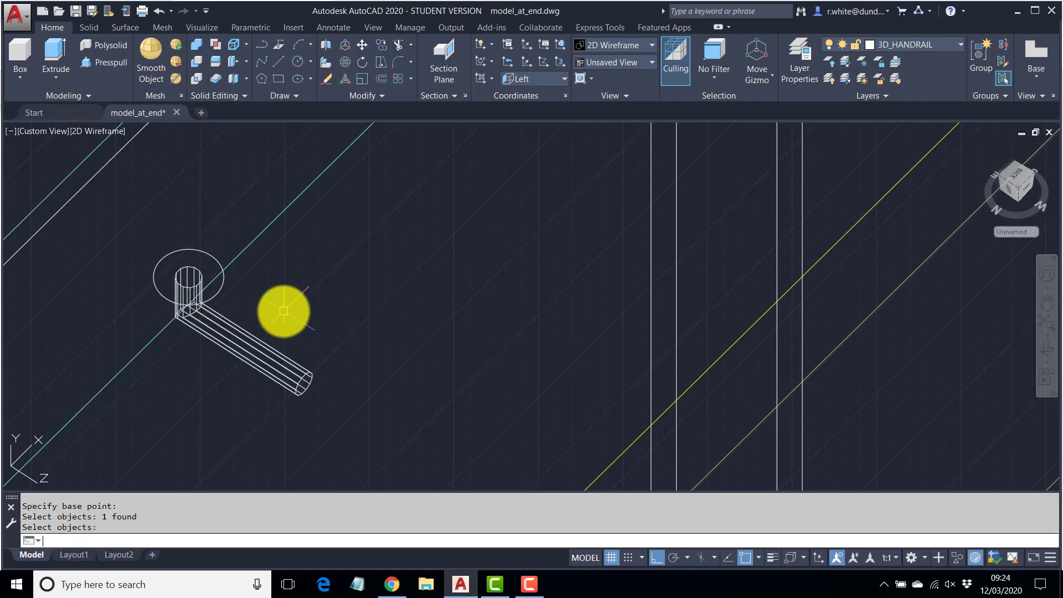
Try to align the UCS to the object inside the upper end of the longer handrail
scroll(283, 311, down, 5)
middle_drag(462, 358, 270, 313)
scroll(350, 304, up, 3)
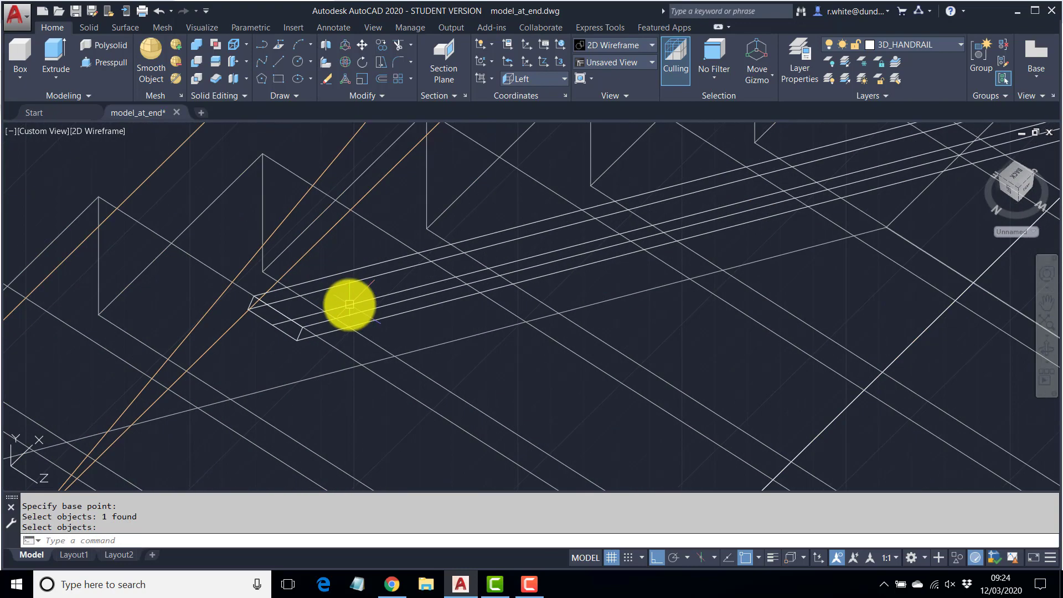
scroll(349, 304, up, 2)
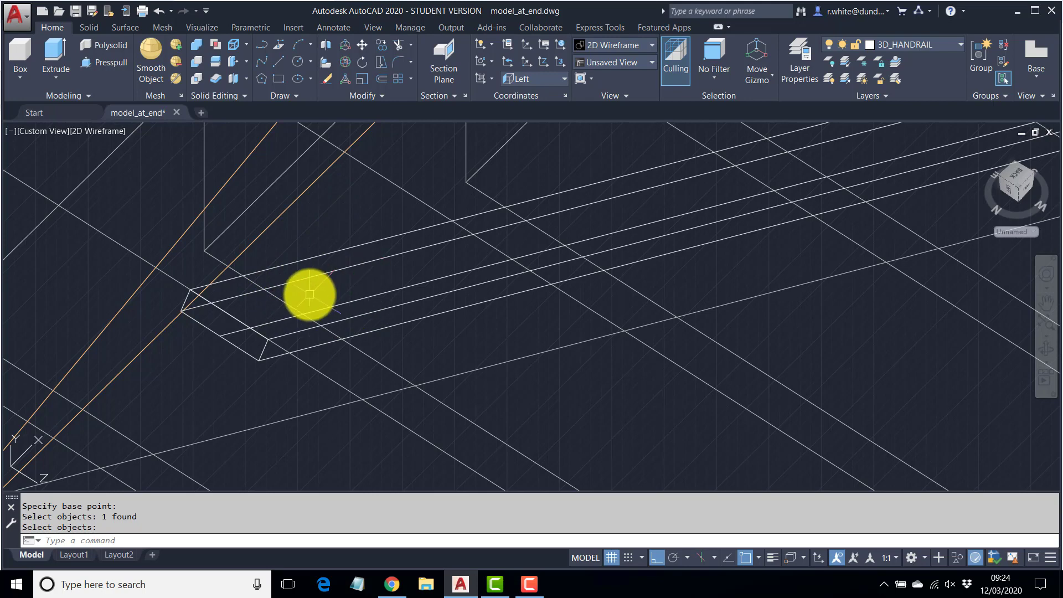
text(s)
key(Return)
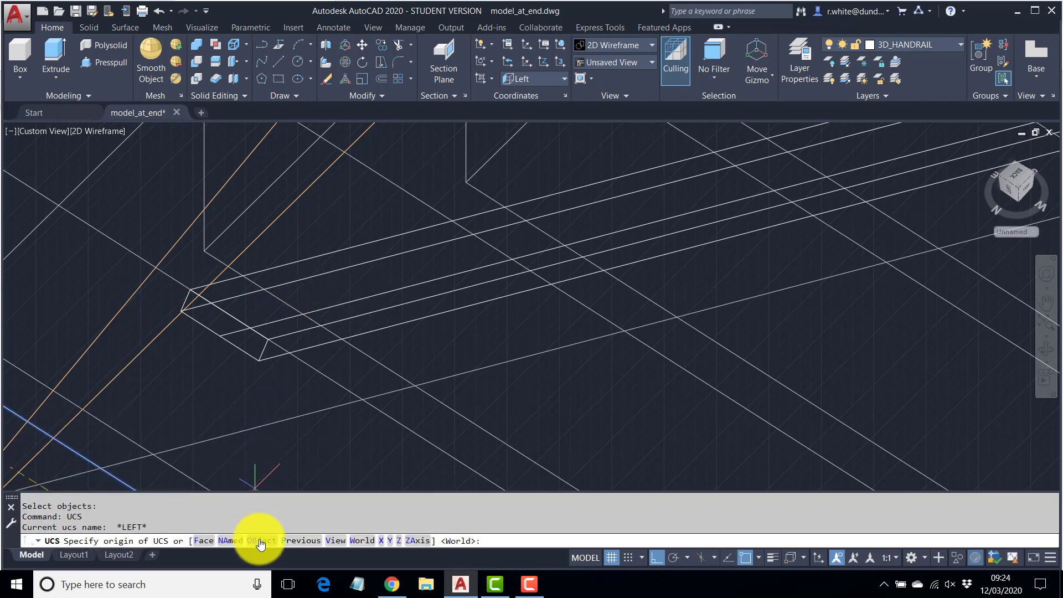
click(261, 543)
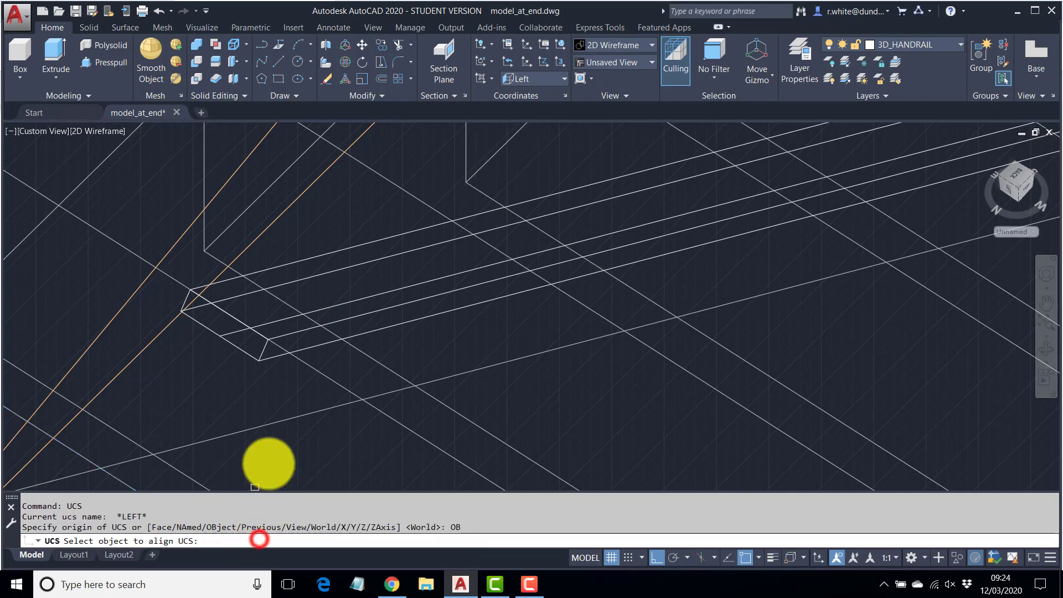
click(280, 321)
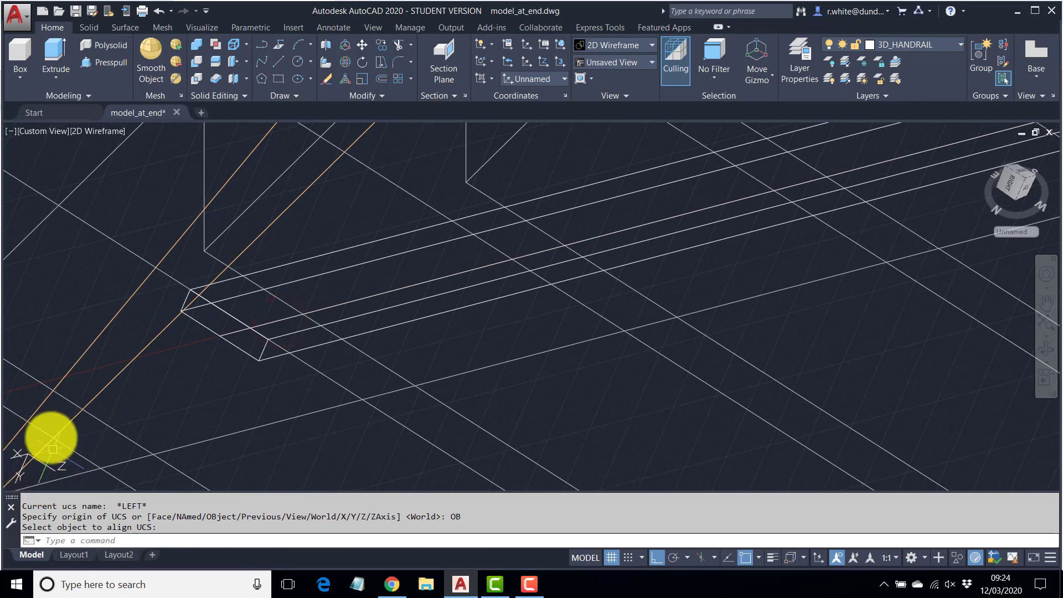
Align the UCS to the path line inside the longer handrail using the Object option, picking it further along the rail
middle_drag(85, 435, 216, 350)
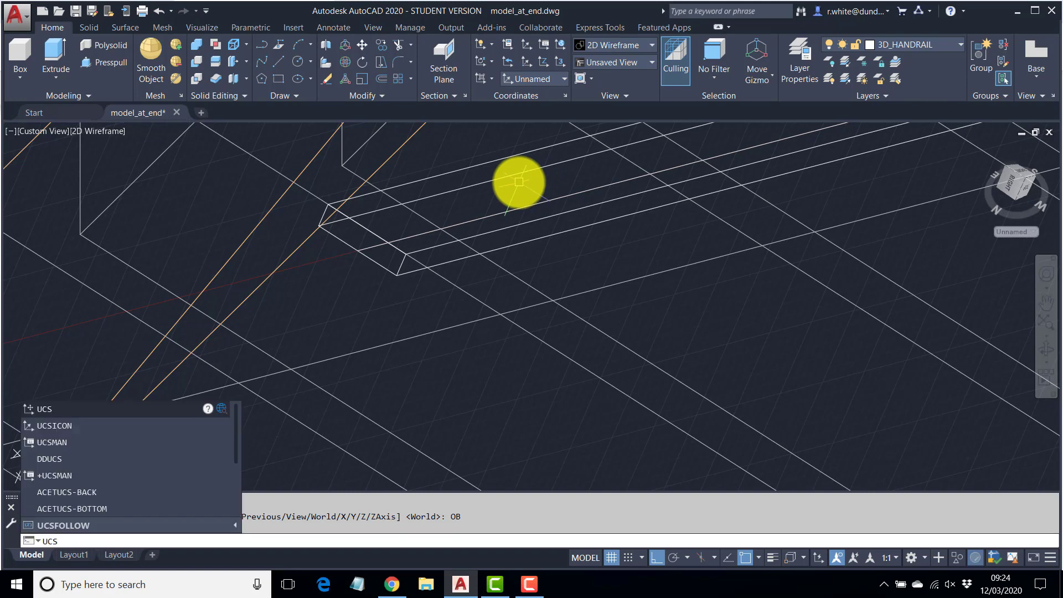
key(Return)
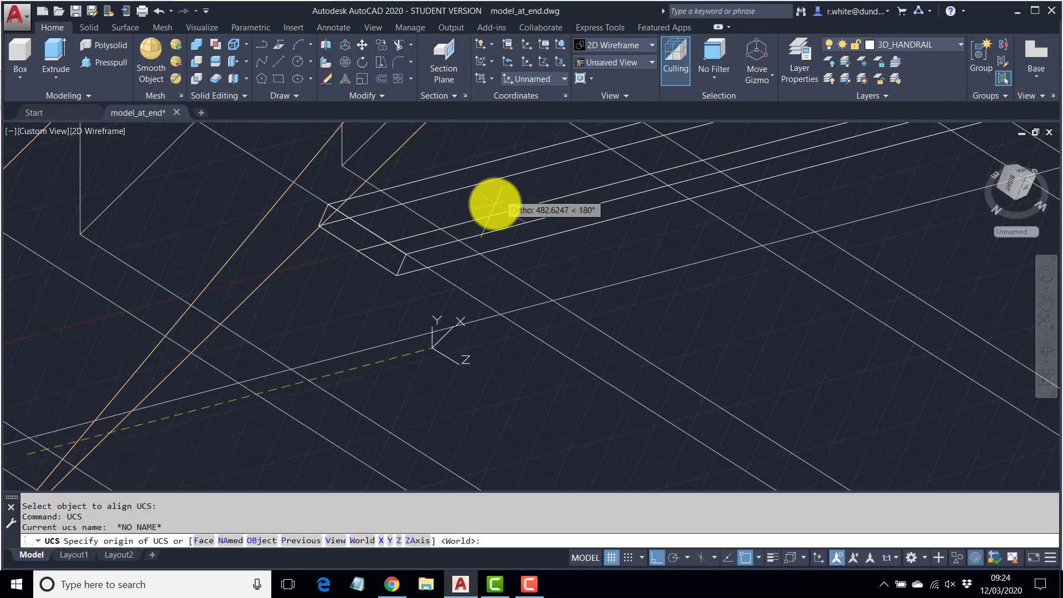
text(OB)
key(Return)
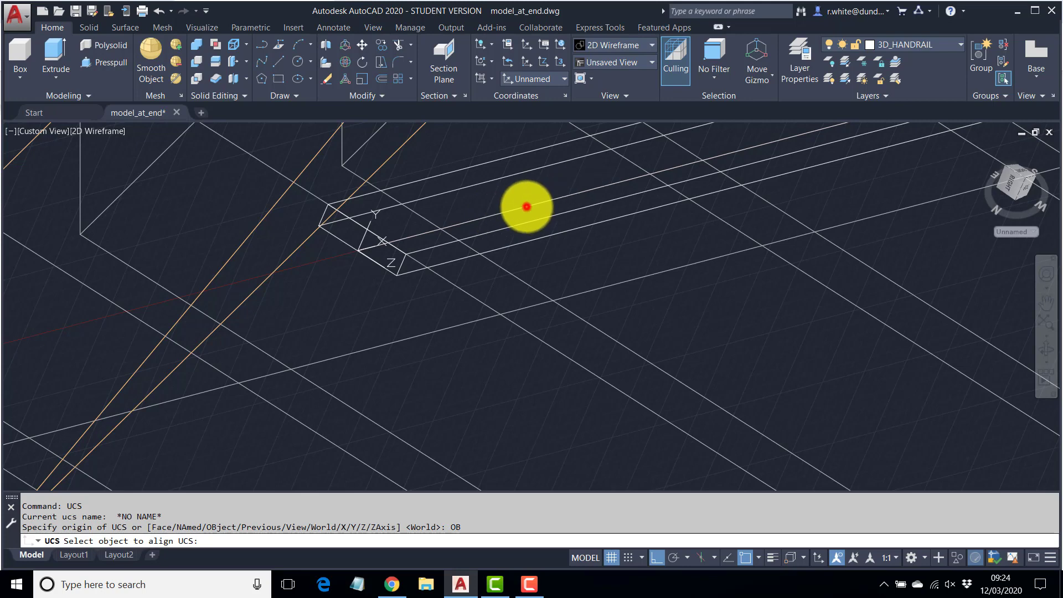
click(527, 207)
Check the path line inside the longer handrail, compare the bracket positions in the House T staircase photo in Chrome, and return to AutoCAD
scroll(576, 227, down, 2)
middle_drag(576, 228, 342, 331)
scroll(427, 280, down, 2)
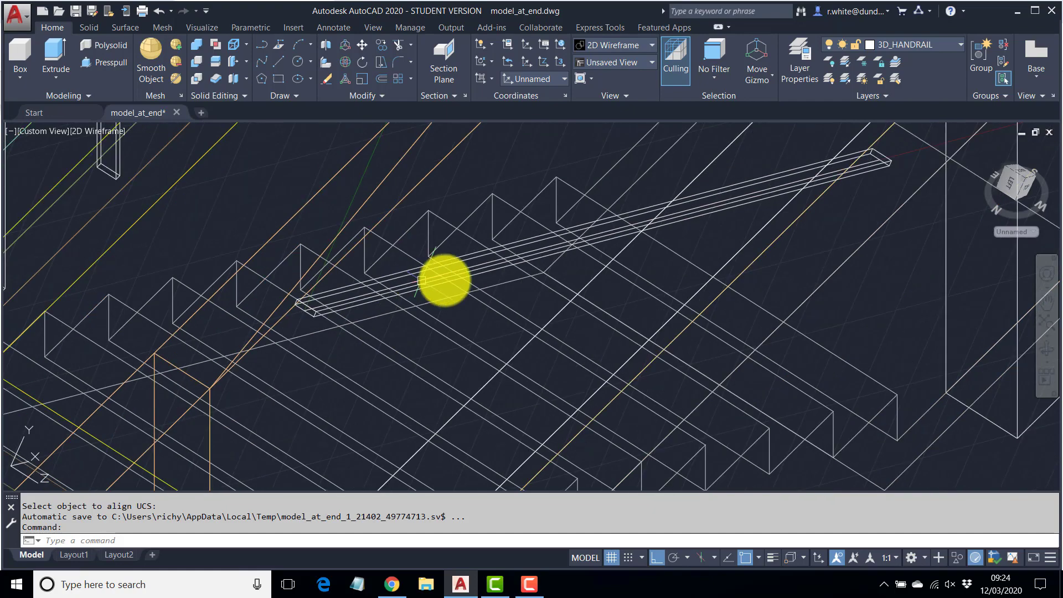
middle_drag(587, 249, 429, 293)
scroll(448, 268, up, 3)
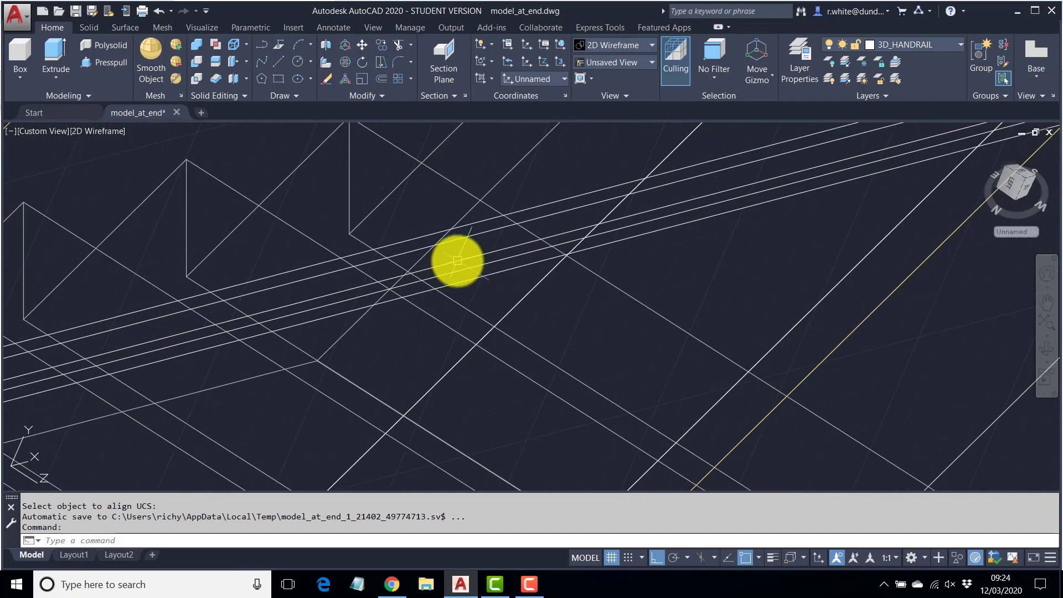
click(457, 260)
scroll(455, 258, down, 4)
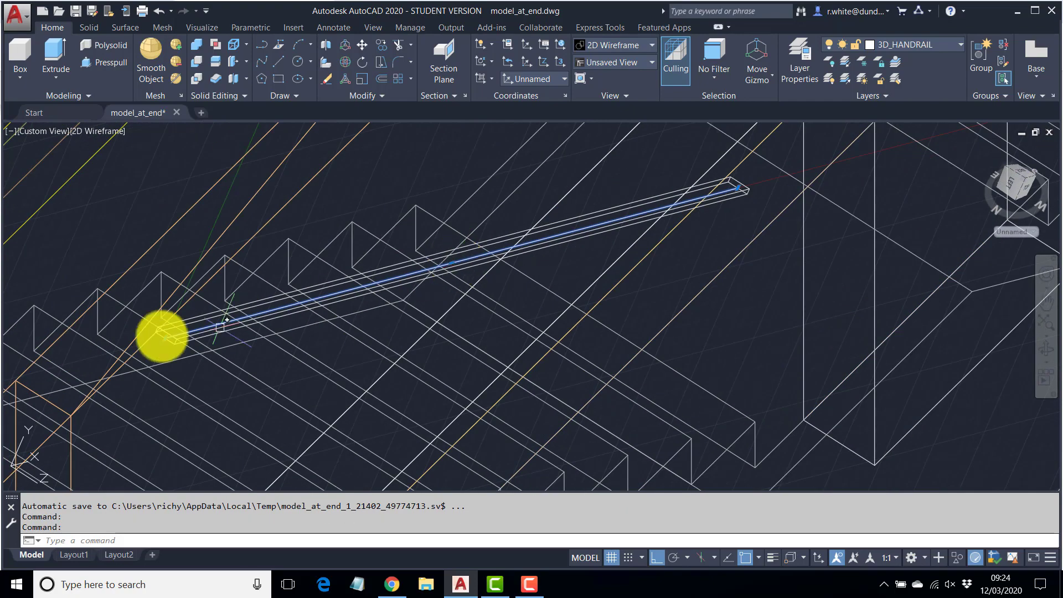
scroll(166, 332, up, 4)
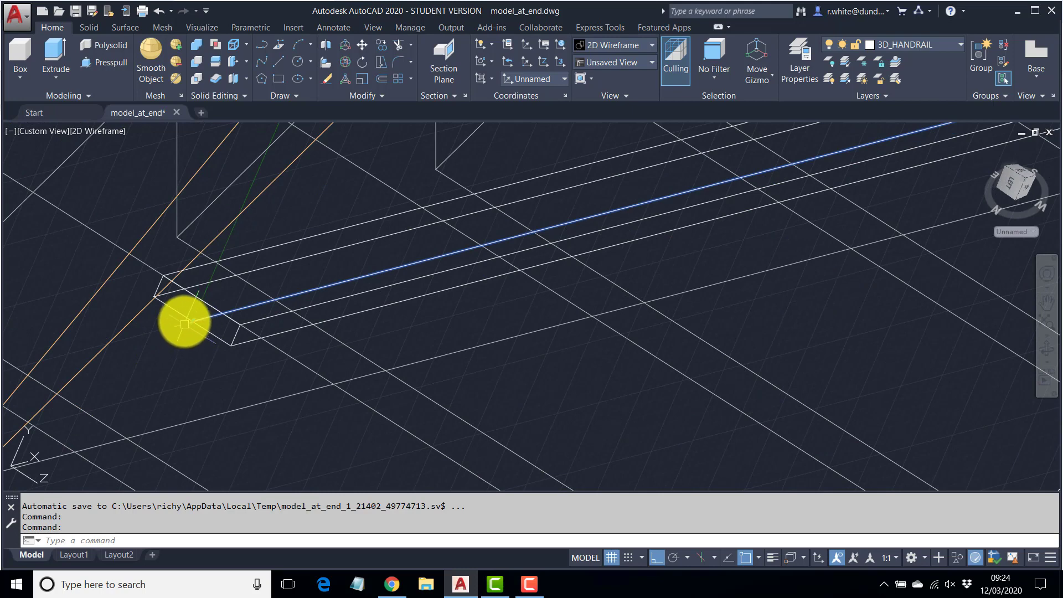
click(392, 585)
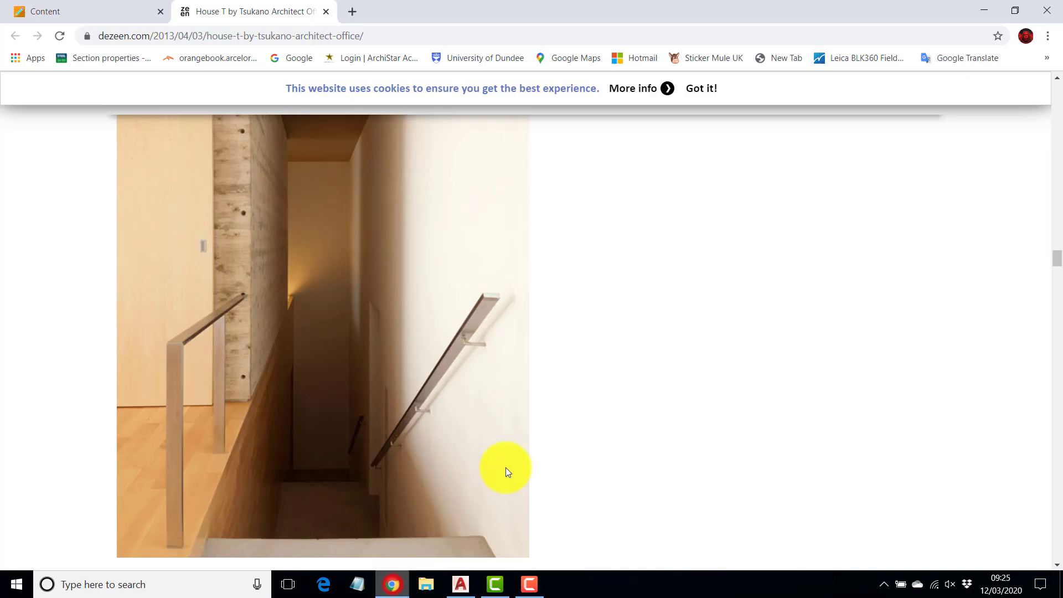
click(460, 582)
scroll(597, 256, down, 2)
middle_drag(728, 274, 506, 373)
key(Escape)
key(Escape)
Draw a circle of radius 450 centred on the midpoint of the path line inside the longer handrail
scroll(699, 302, down, 1)
scroll(592, 261, up, 2)
scroll(582, 272, up, 1)
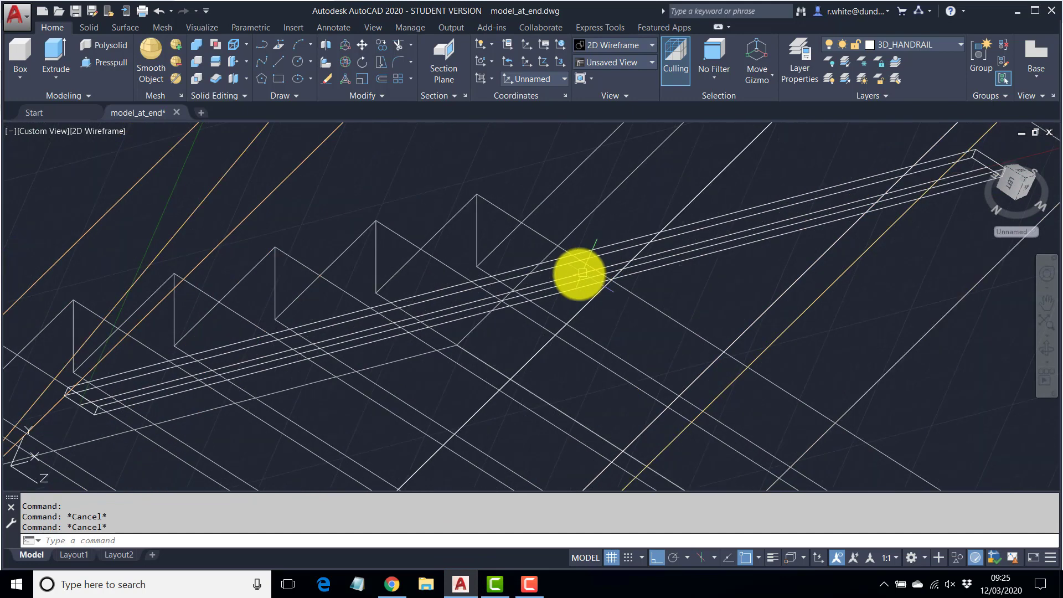
mouse_move(567, 278)
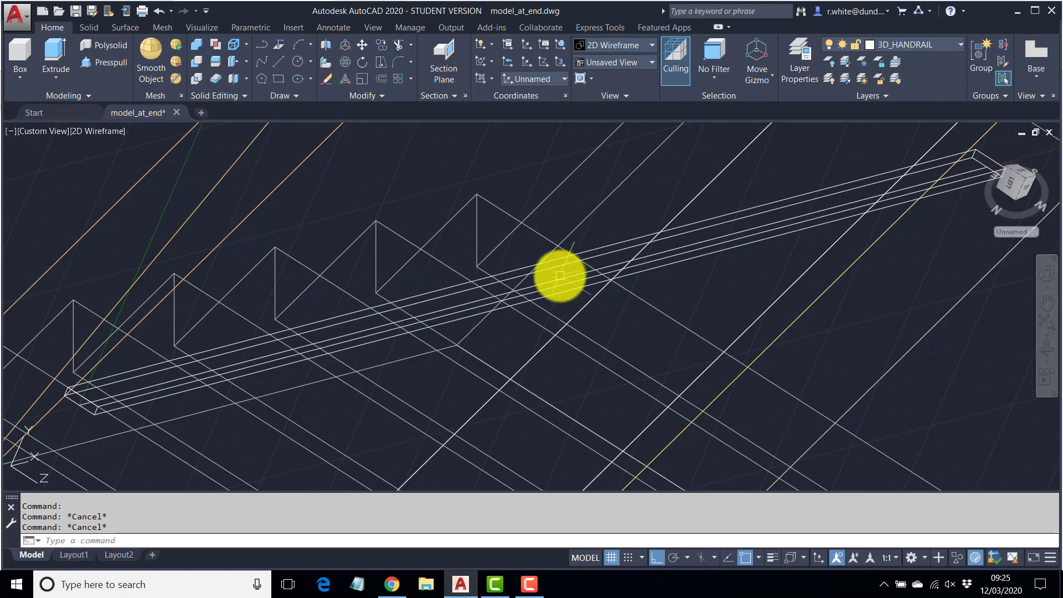
key(Return)
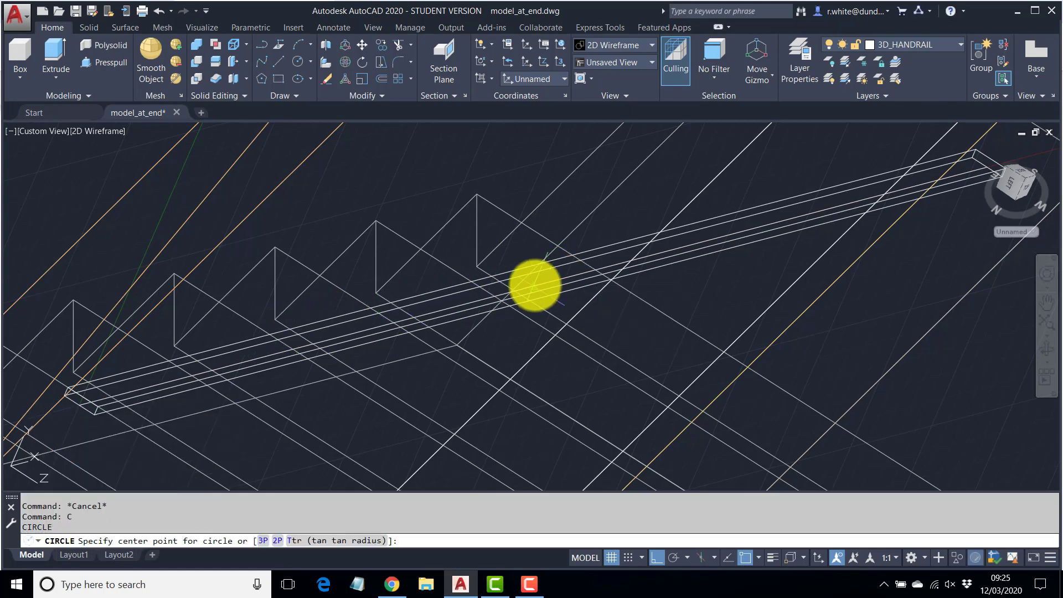
click(534, 285)
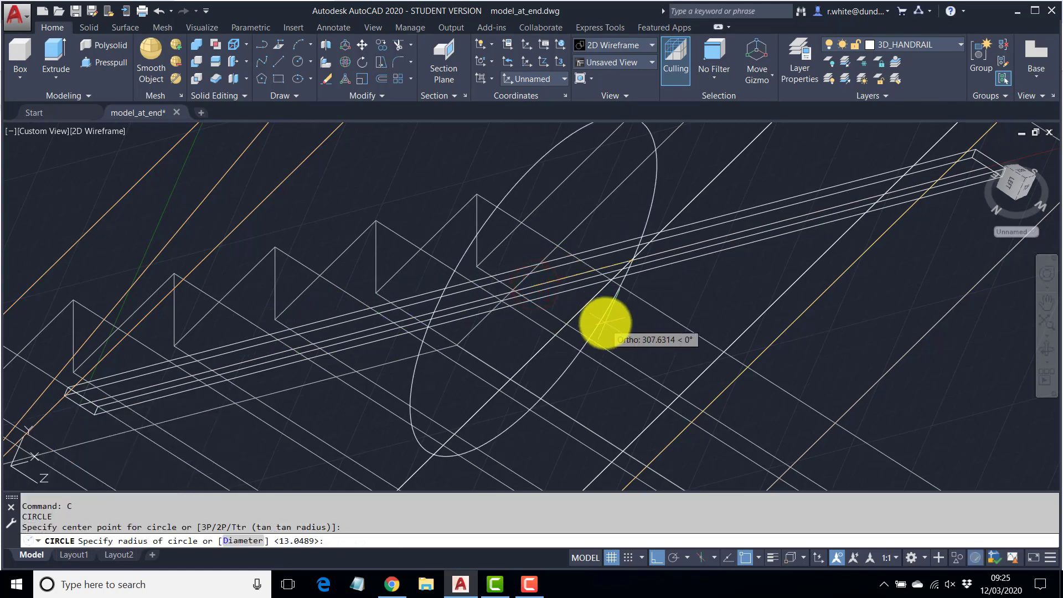
text(450)
key(Return)
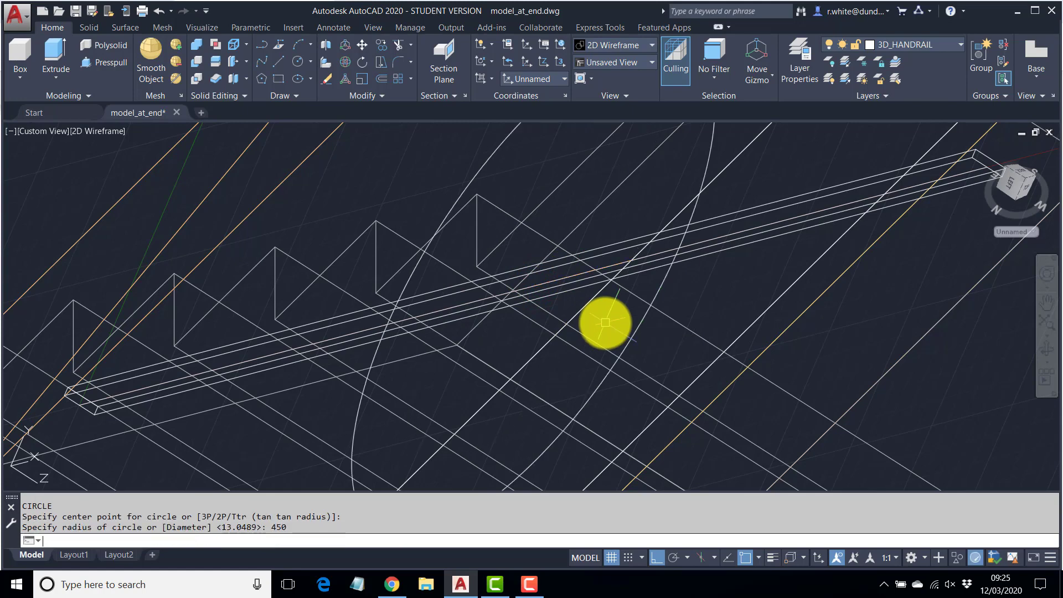
middle_drag(381, 332, 433, 285)
key(Return)
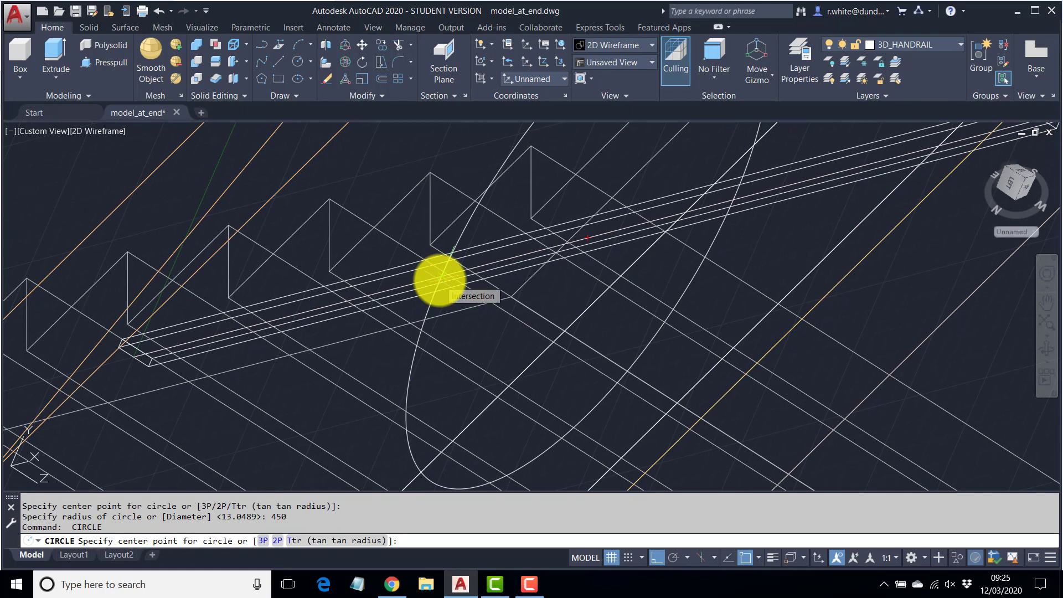
key(Escape)
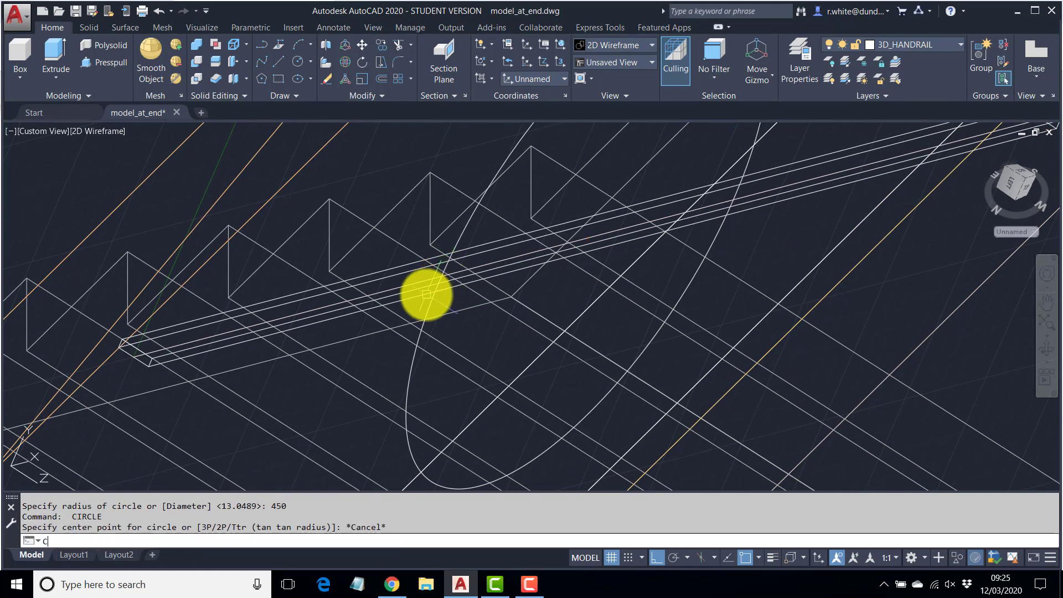
text(c)
key(Return)
text(9)
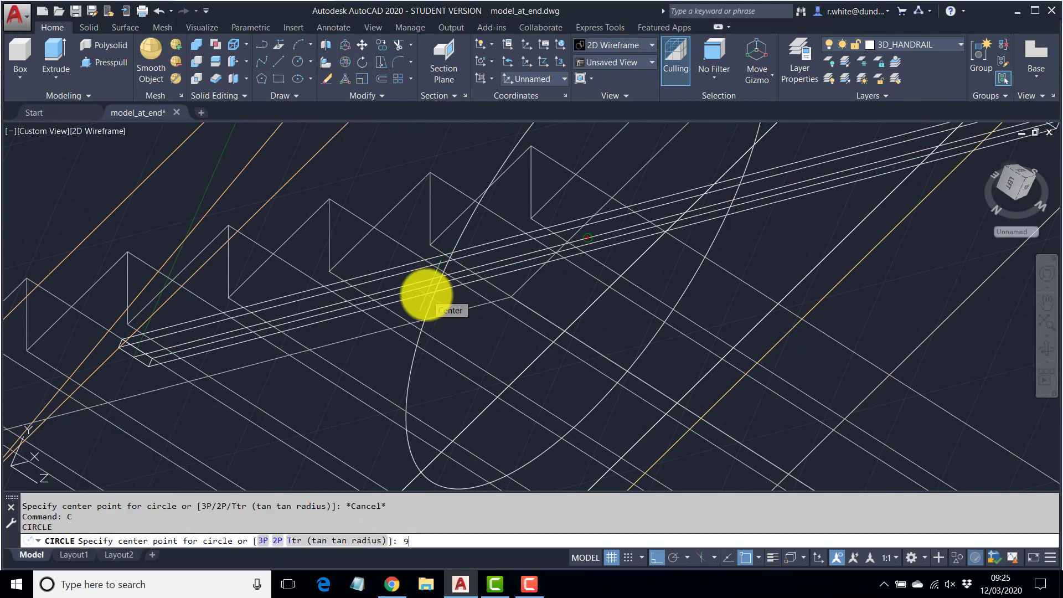
text(00)
key(Return)
key(Escape)
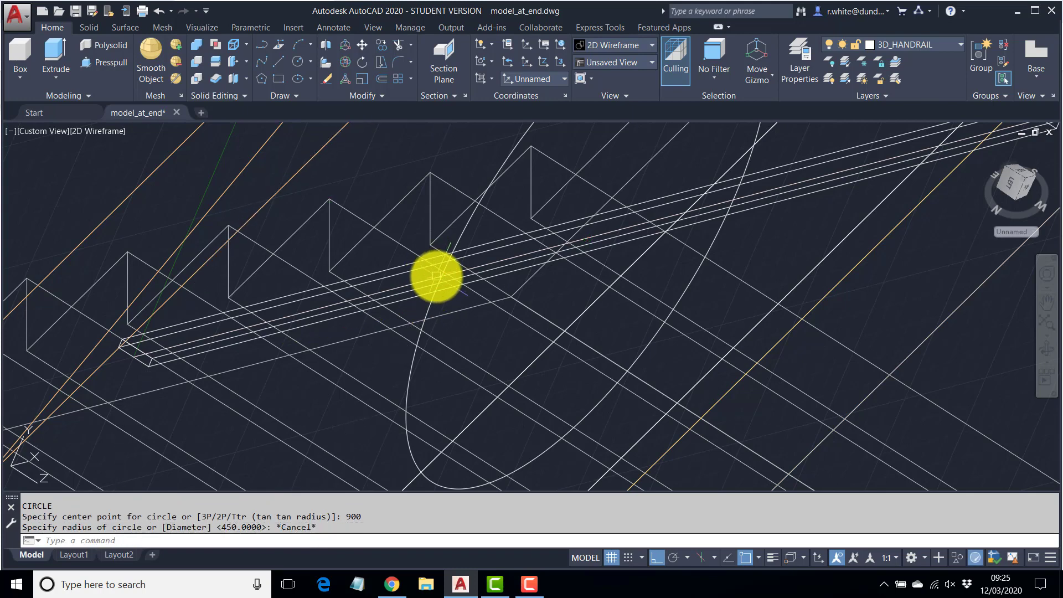
Draw a circle of radius 900 centred where the first circle crosses the path line towards the handrail's upper end
key(Return)
click(440, 275)
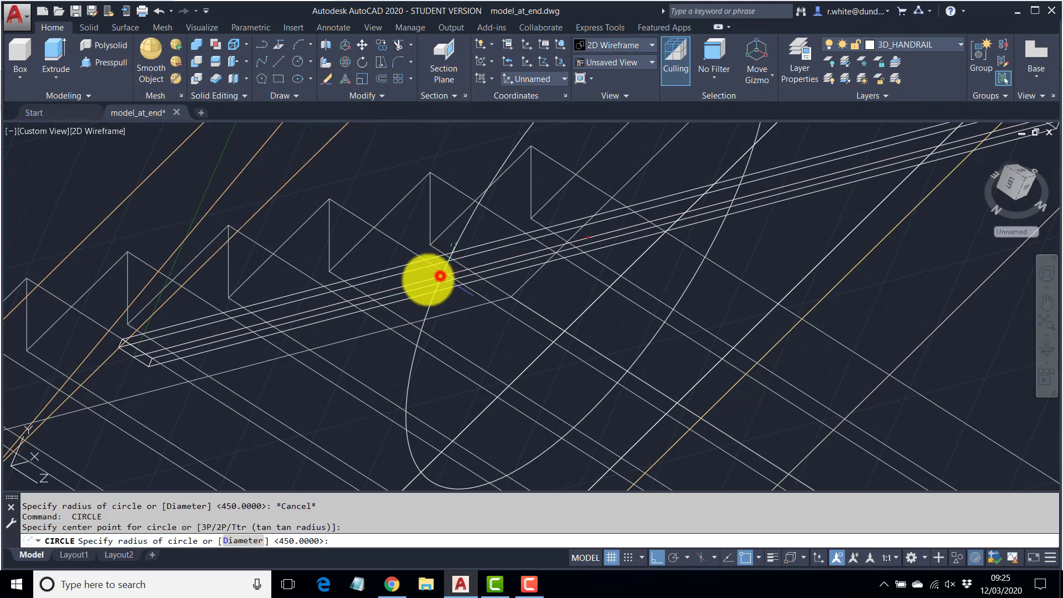
text(90)
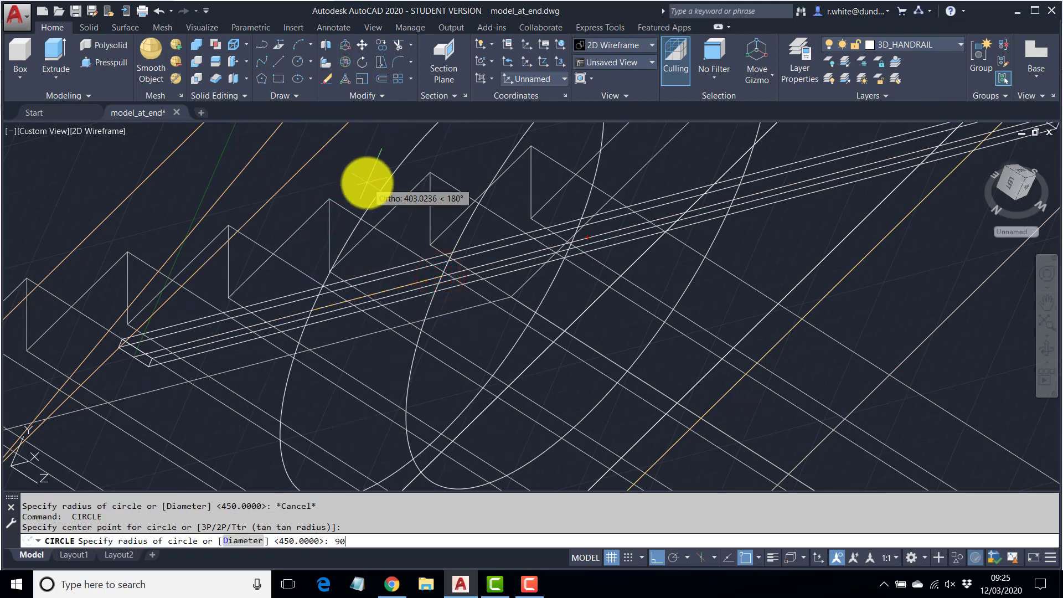
text(0)
key(Return)
Draw a second circle of radius 900 centred where the first circle crosses the path line towards the handrail's lower end
scroll(491, 314, down, 4)
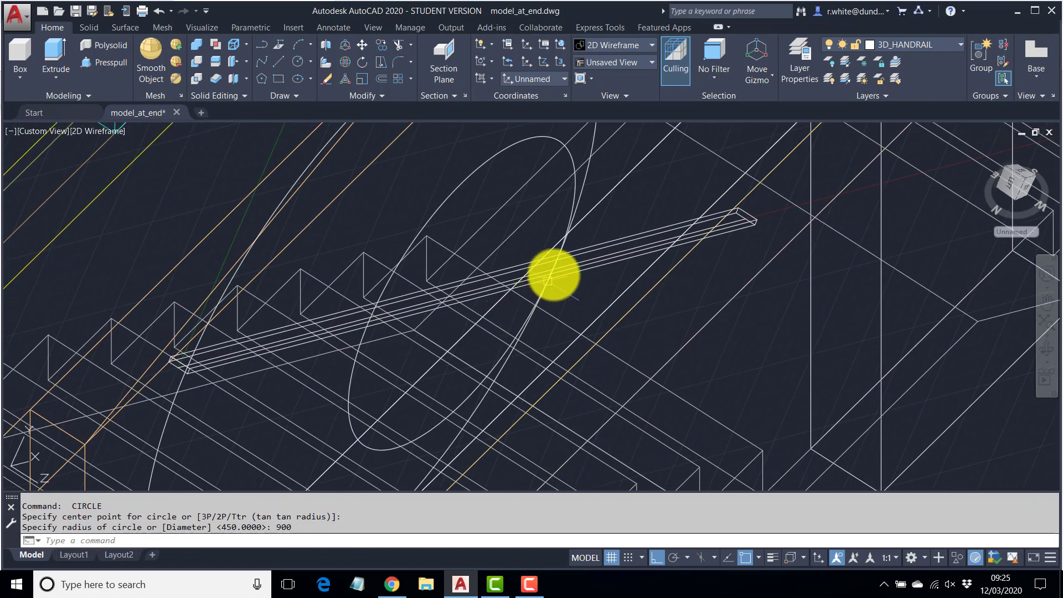
scroll(548, 279, up, 4)
key(Return)
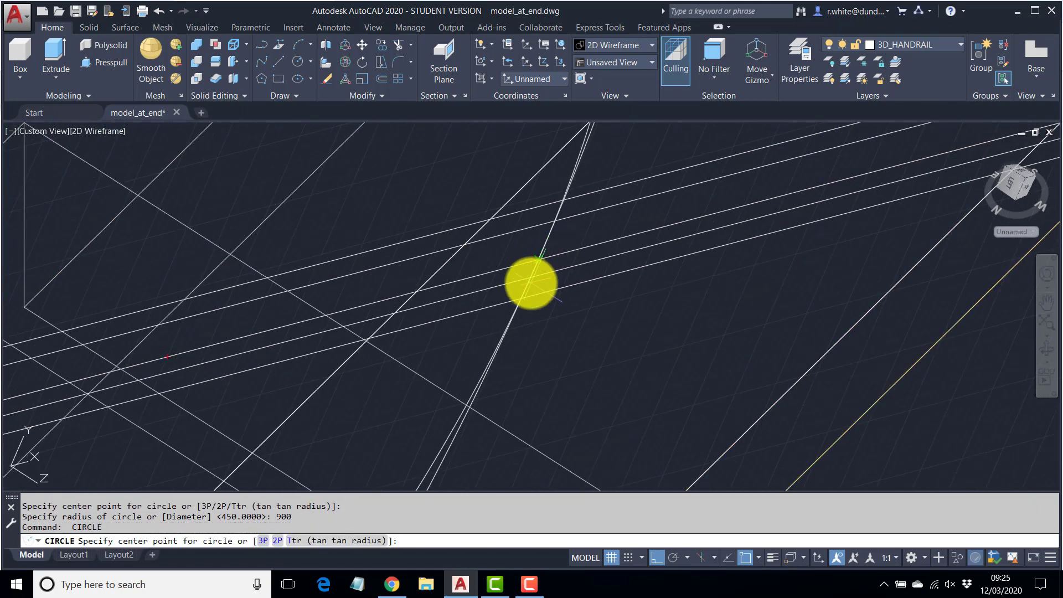
click(533, 263)
click(590, 306)
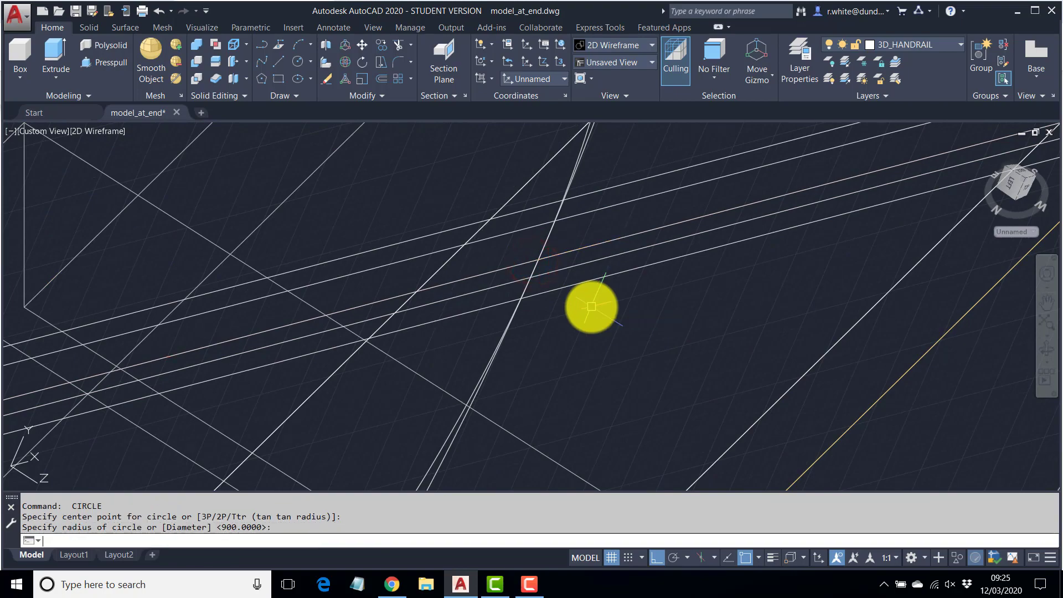
Paste the copied bracket as a block at the two circle crossings on the path line nearest the longer handrail's upper end
scroll(588, 304, down, 6)
shift+middle_drag(661, 320, 442, 249)
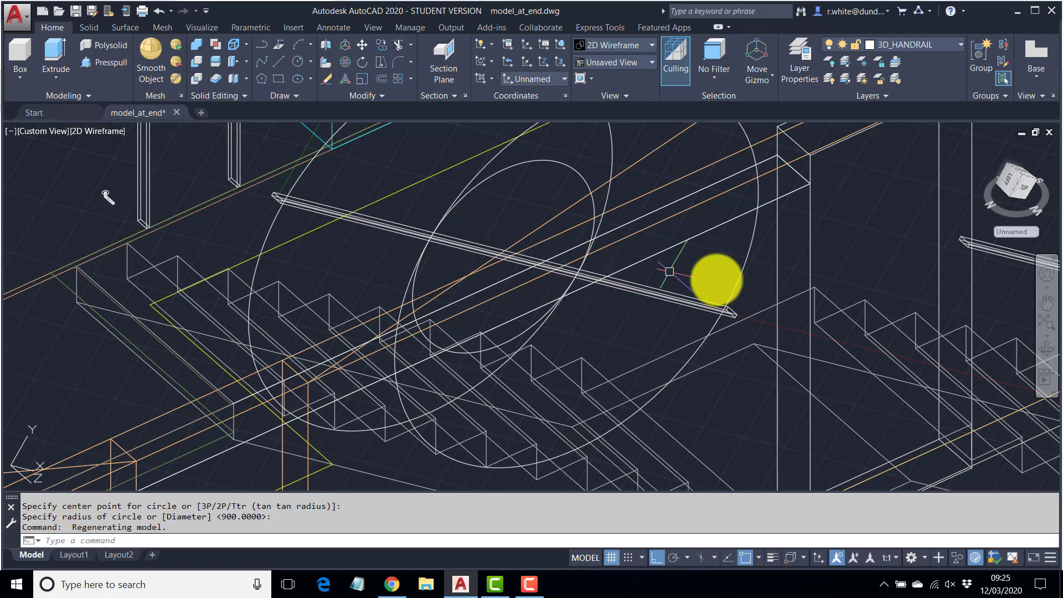
scroll(272, 206, up, 6)
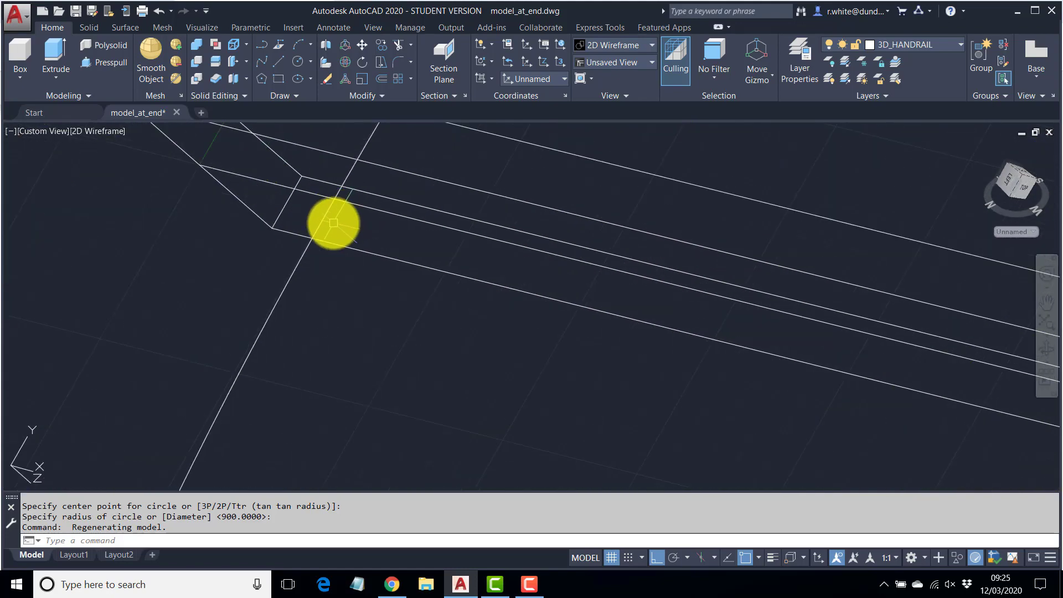
key(ctrl+shift+v)
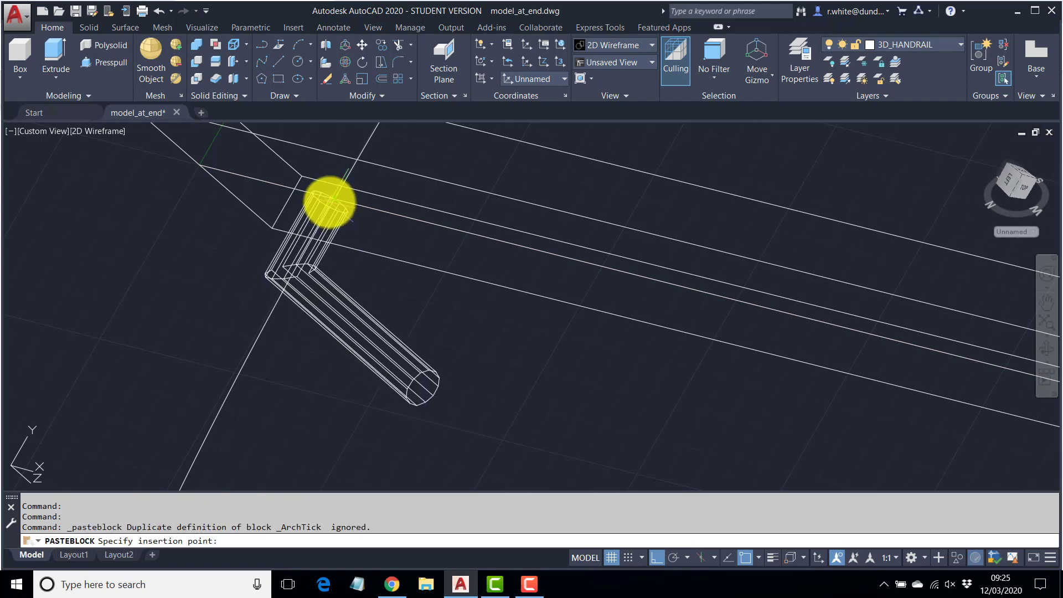
click(330, 201)
scroll(376, 248, down, 3)
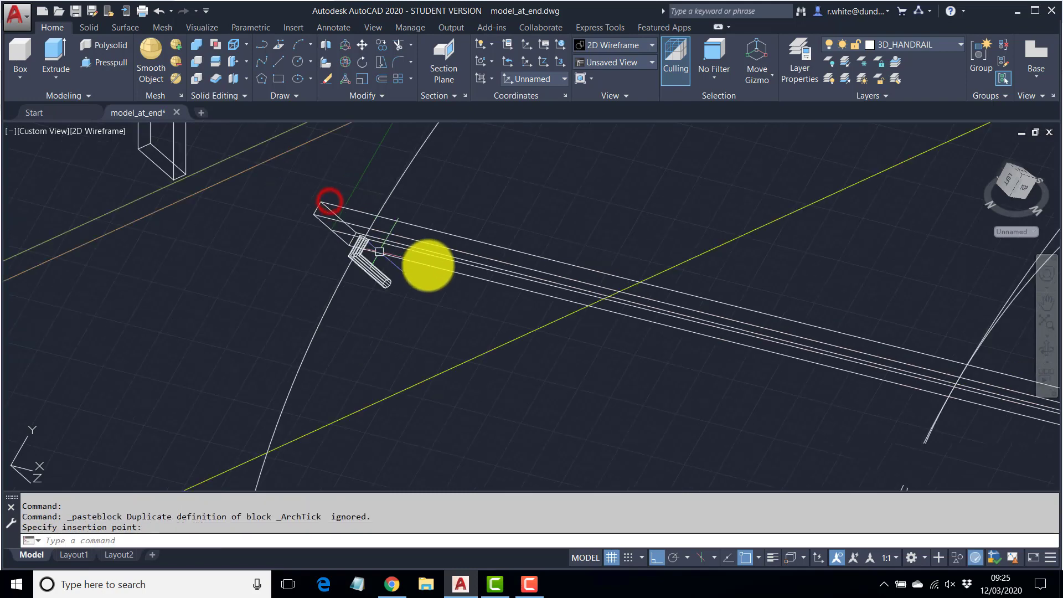
middle_drag(630, 311, 363, 233)
key(ctrl+shift+v)
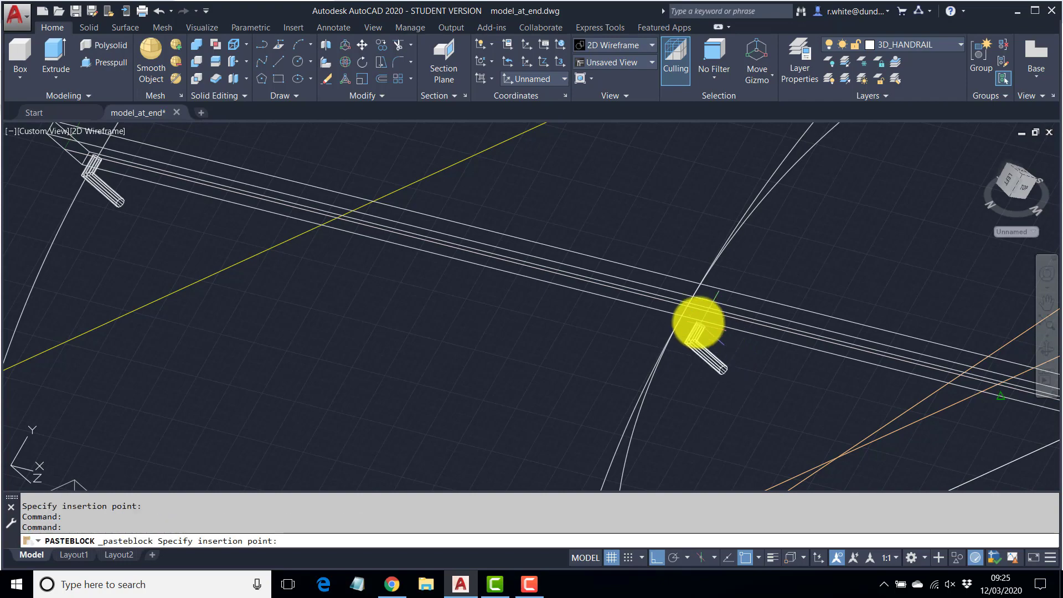
click(686, 303)
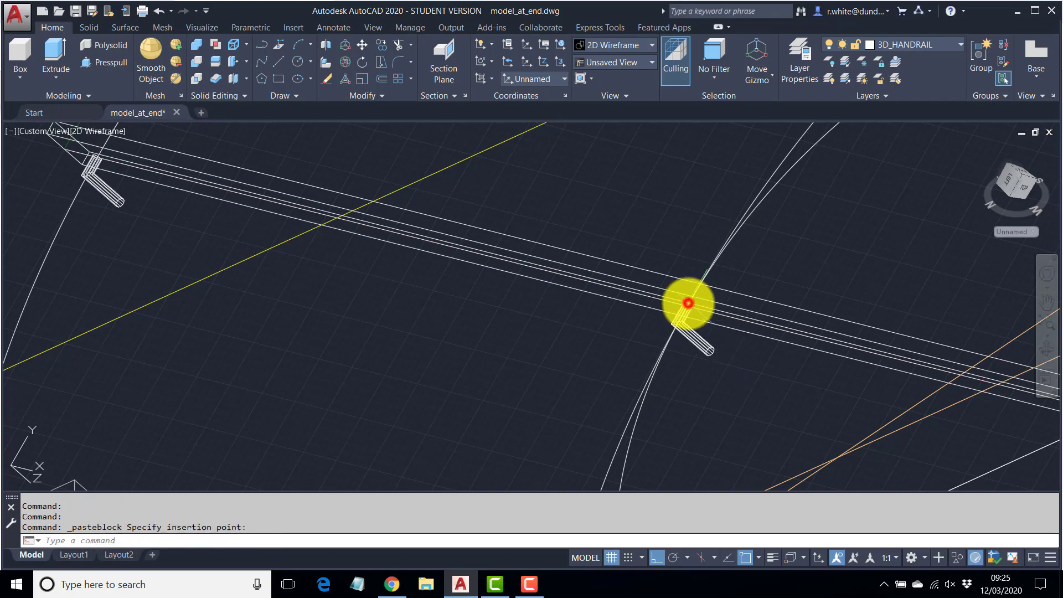
Paste a third bracket block where the circles cross the path line in the lower half of the longer handrail
scroll(783, 332, down, 3)
key(ctrl+shift+v)
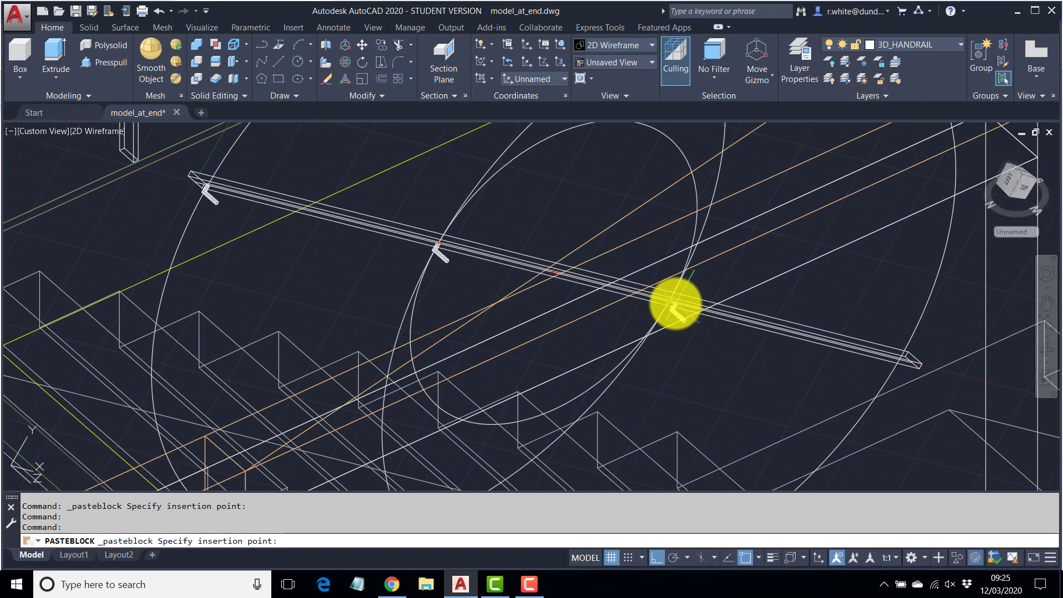
scroll(676, 304, up, 5)
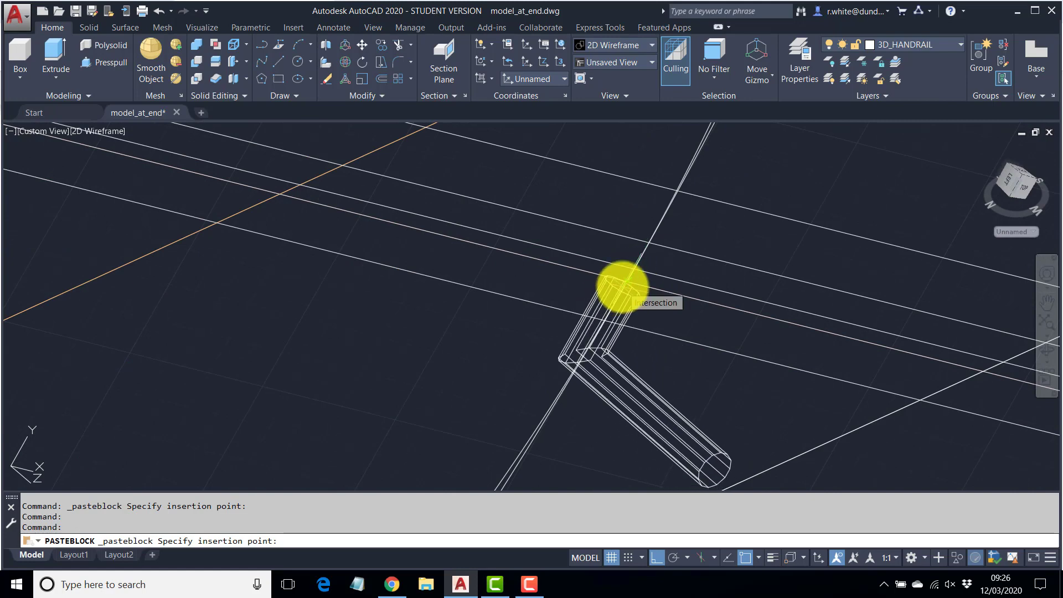
scroll(621, 286, down, 3)
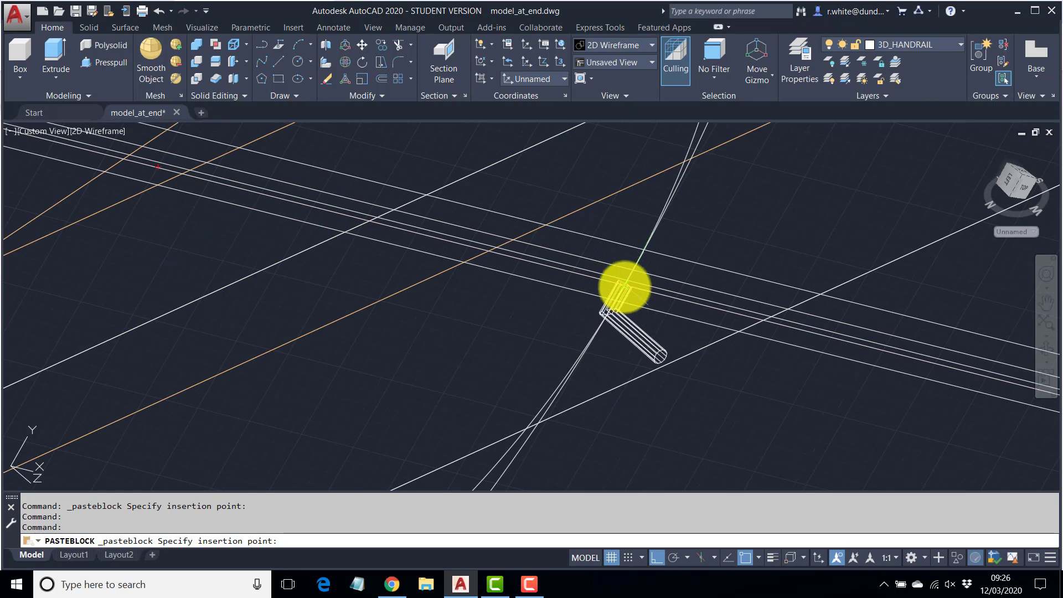
click(624, 287)
Paste a bracket block where the outer circle crosses the path line at the handrail's lower end, and erase the two misplaced brackets beside it
middle_drag(645, 304, 575, 317)
scroll(637, 325, up, 5)
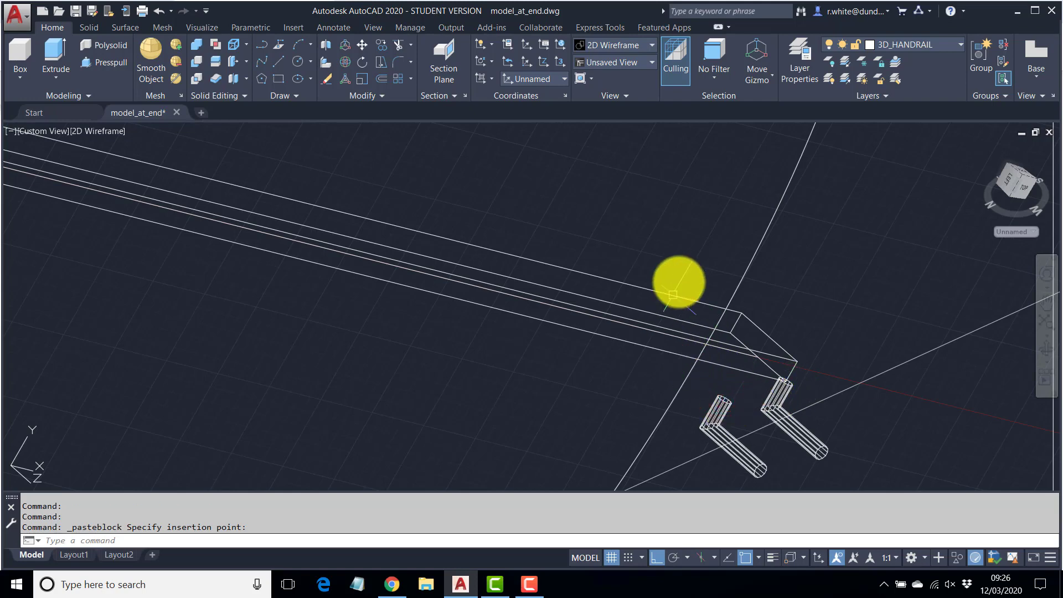
middle_drag(718, 350, 689, 273)
scroll(689, 273, down, 3)
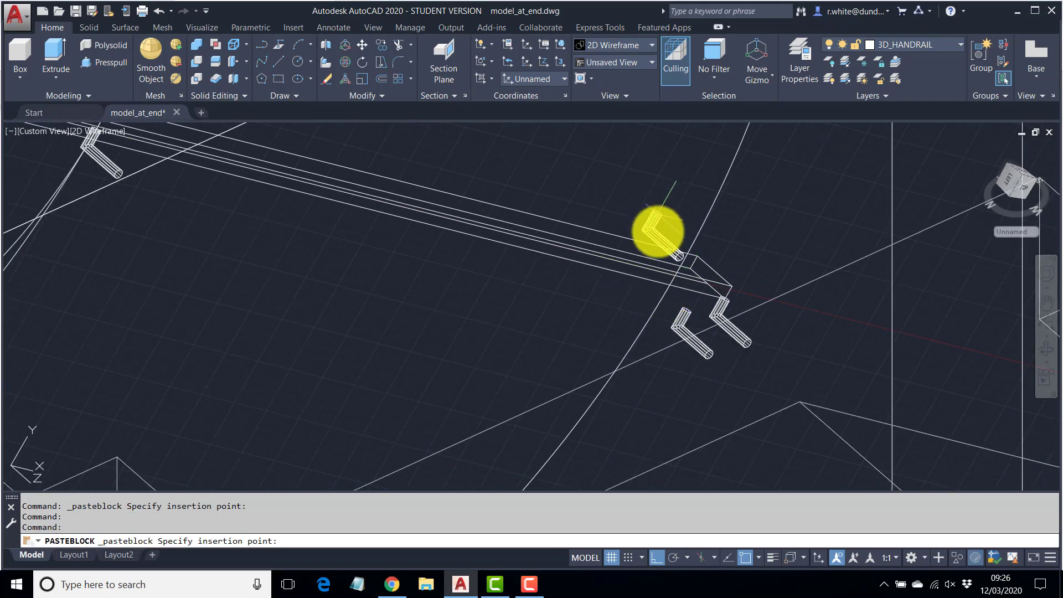
click(669, 277)
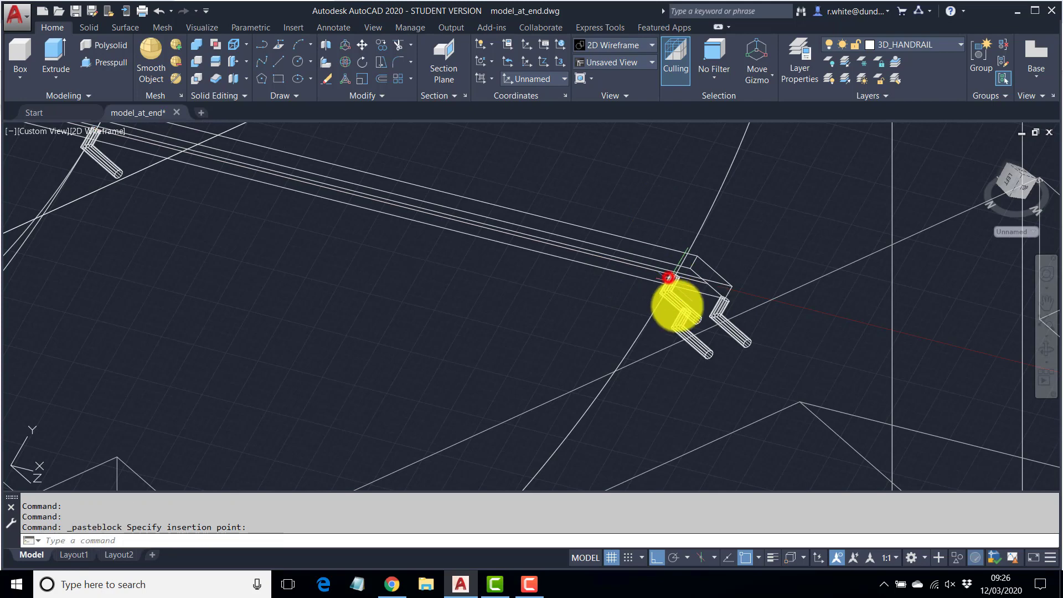
key(Escape)
click(707, 349)
key(Delete)
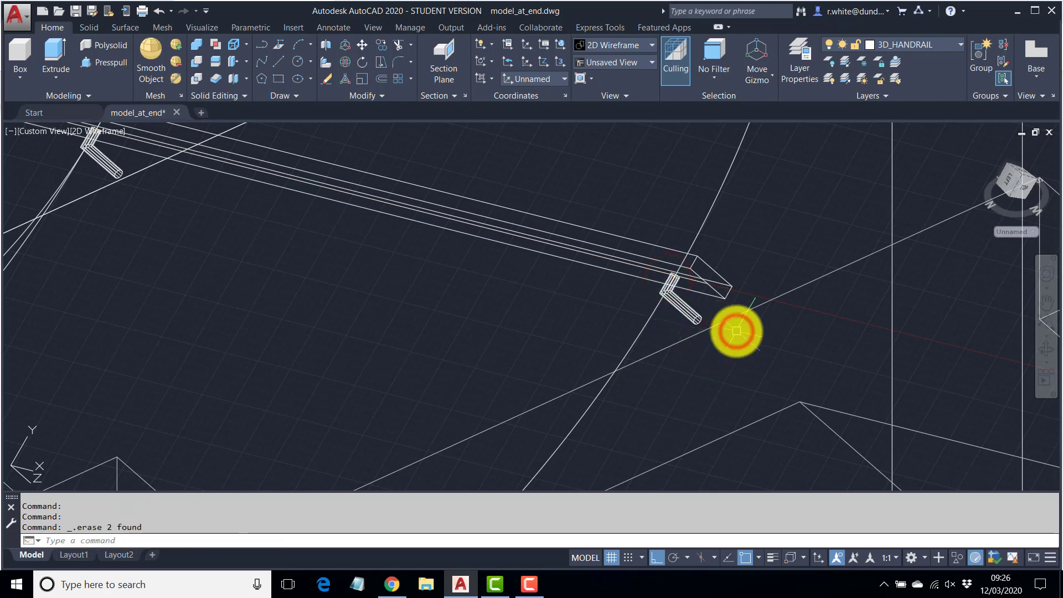
Erase the three construction circles around the longer handrail
scroll(731, 329, down, 2)
click(564, 175)
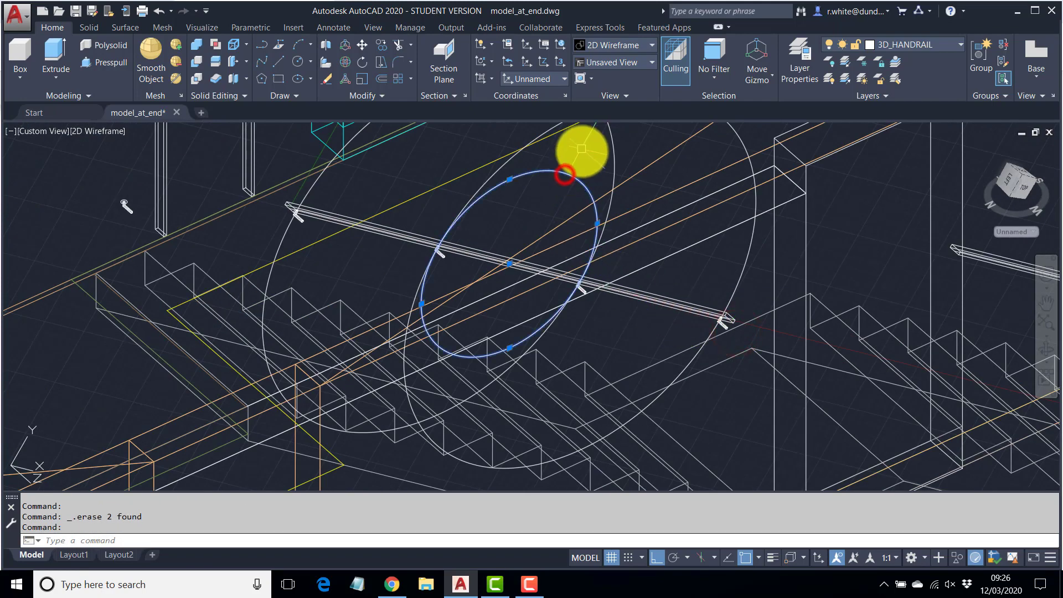
key(Delete)
click(611, 151)
key(Delete)
click(476, 188)
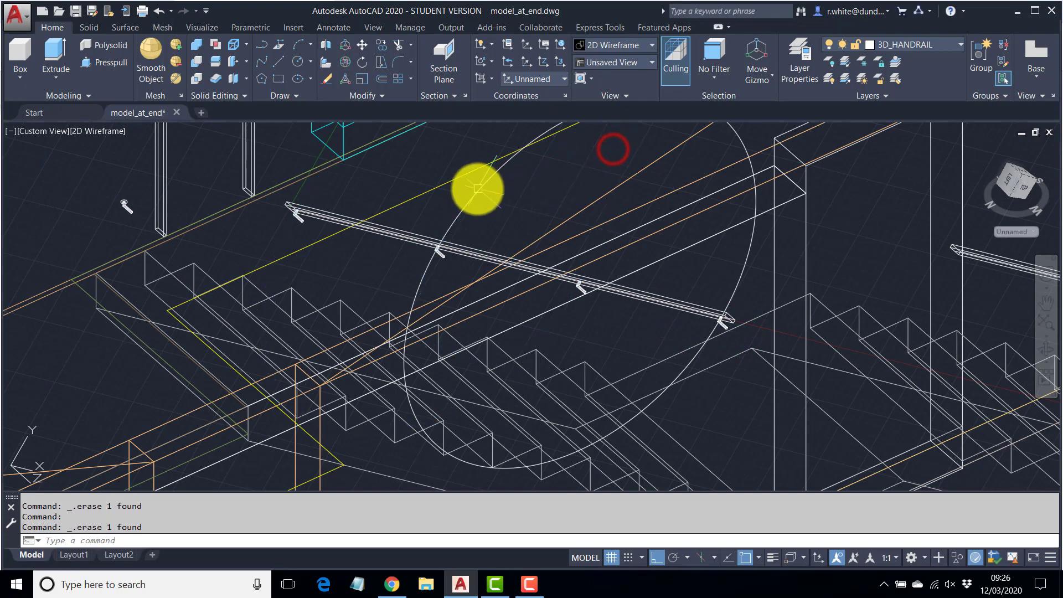
key(Delete)
scroll(742, 293, down, 4)
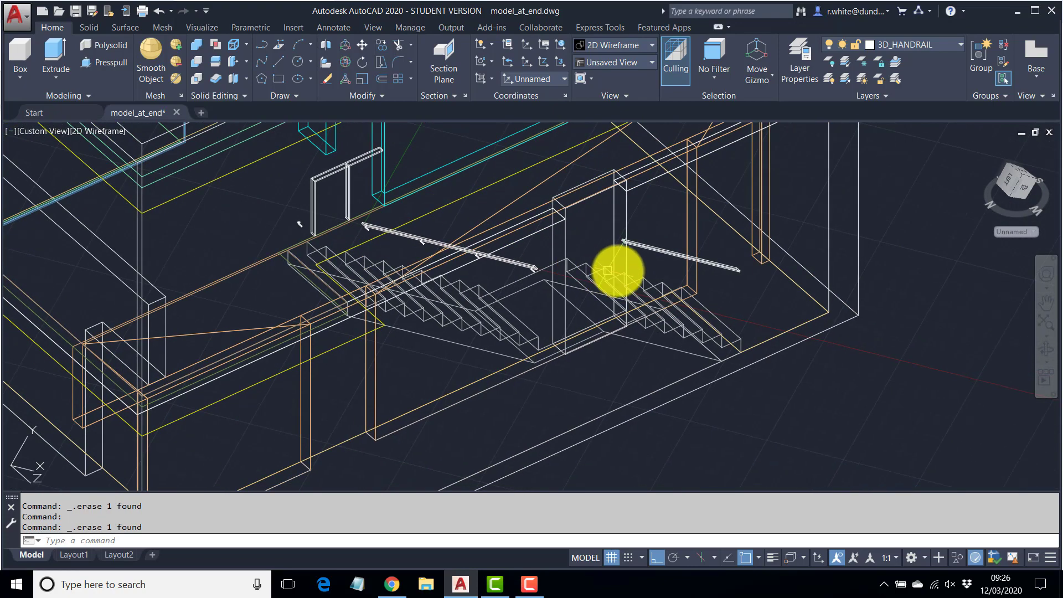
Try to mark the shorter handrail's bracket positions with a circle of radius 900 centred on the midpoint of one of its lines
scroll(661, 259, up, 8)
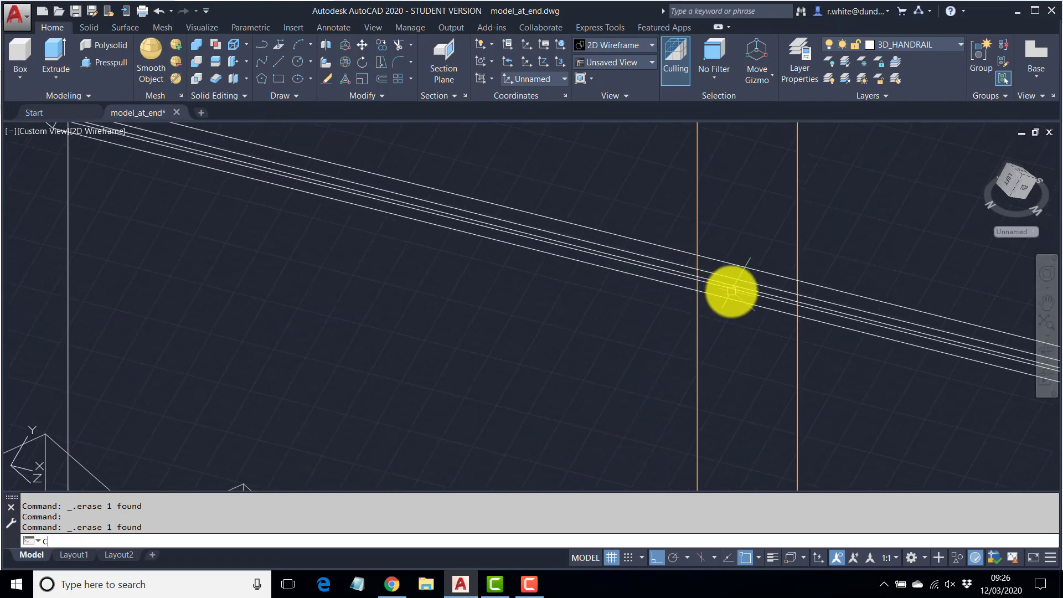
key(Return)
scroll(730, 290, down, 3)
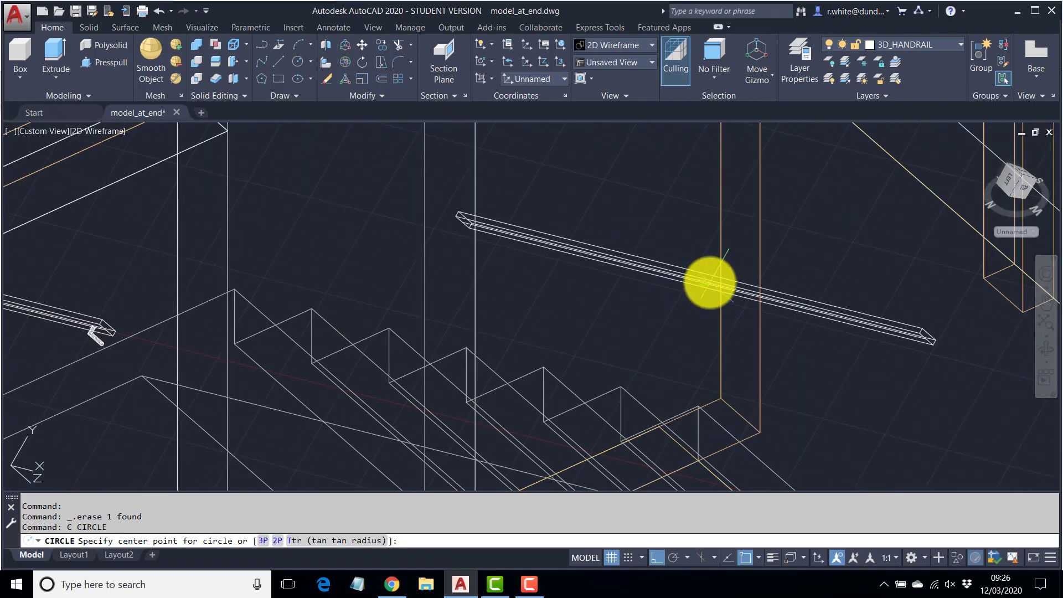
scroll(709, 282, up, 3)
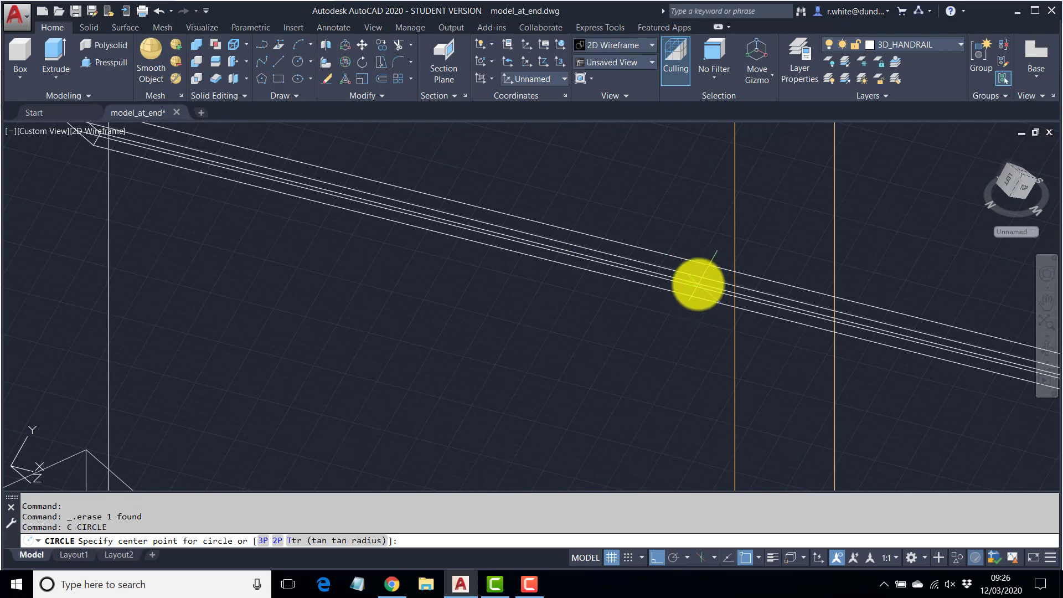
click(696, 283)
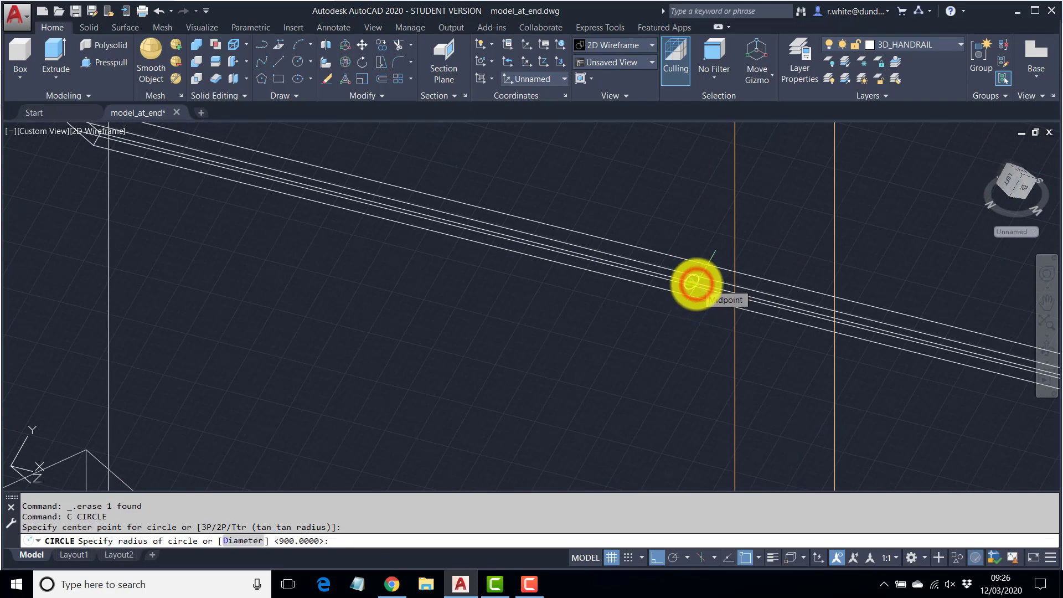
key(Return)
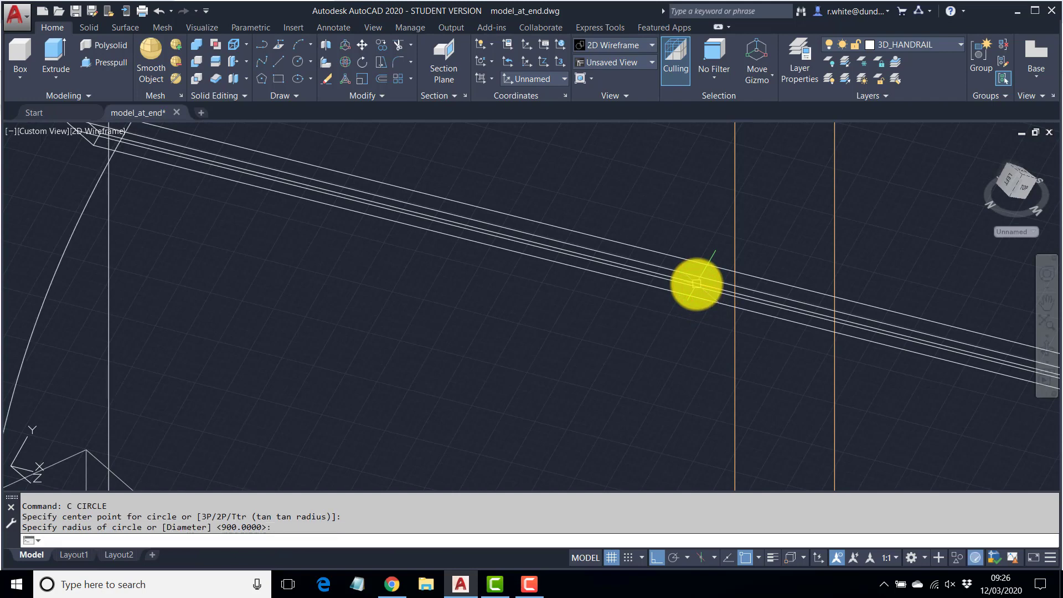
scroll(696, 283, down, 3)
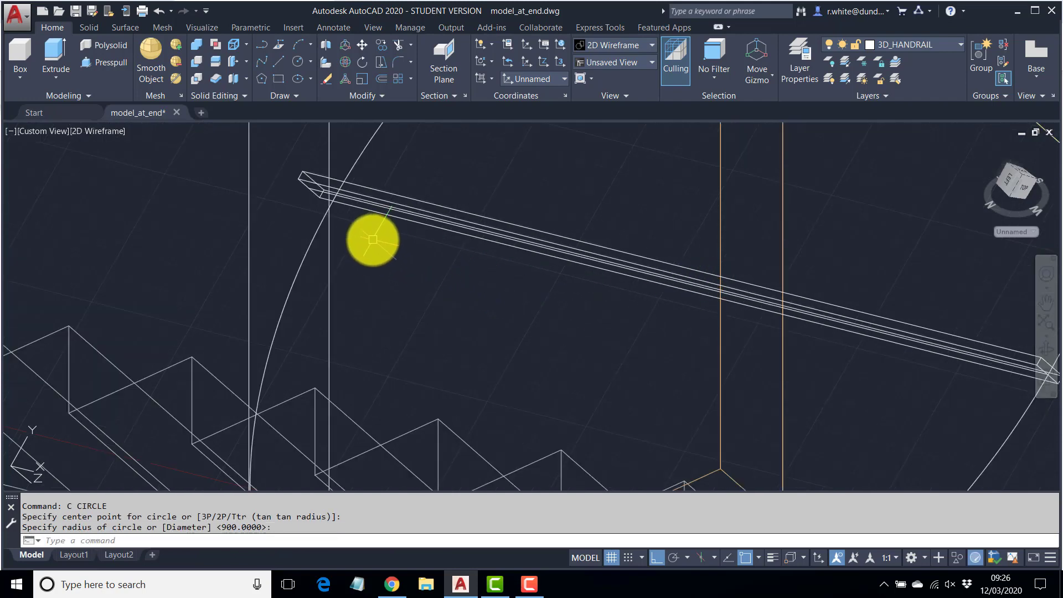
key(ctrl+shift+v)
scroll(347, 205, up, 3)
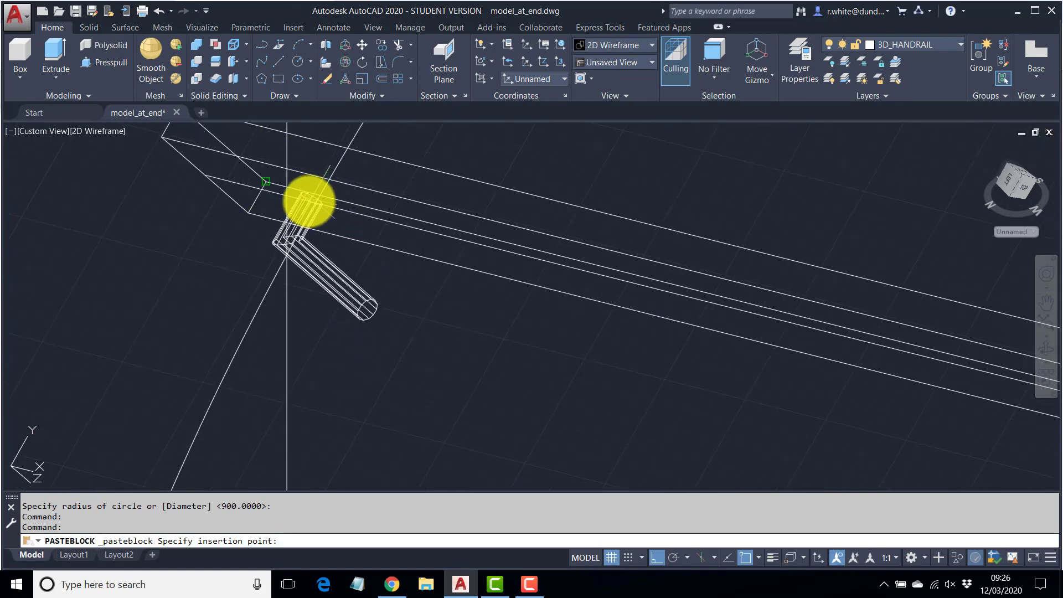
key(Escape)
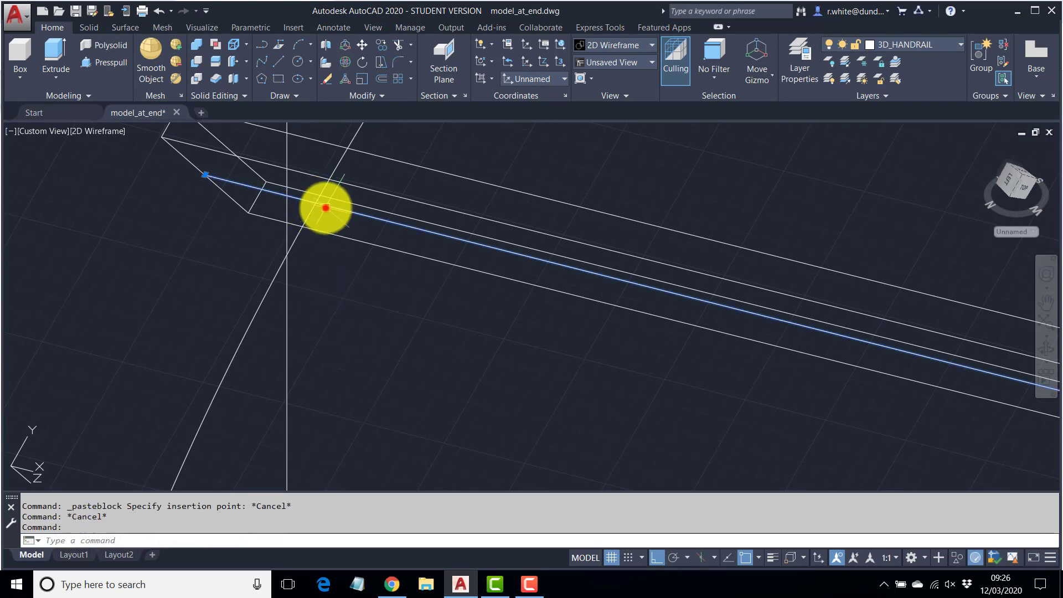
double_click(325, 208)
key(Escape)
key(Escape)
click(339, 166)
key(Escape)
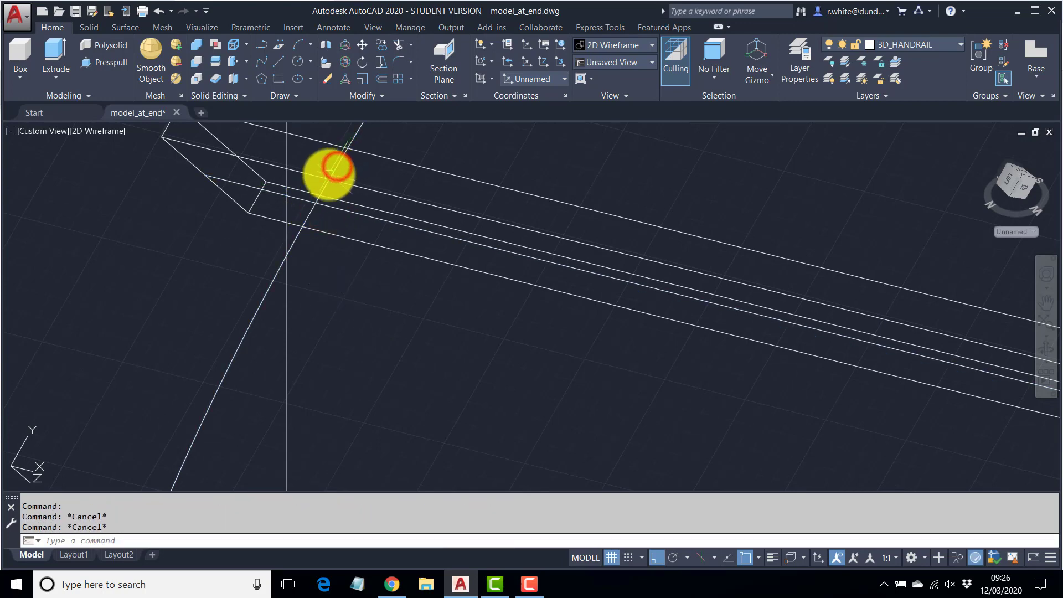
Erase the circle drawn around the shorter handrail
text(tr)
key(Return)
click(331, 171)
key(Return)
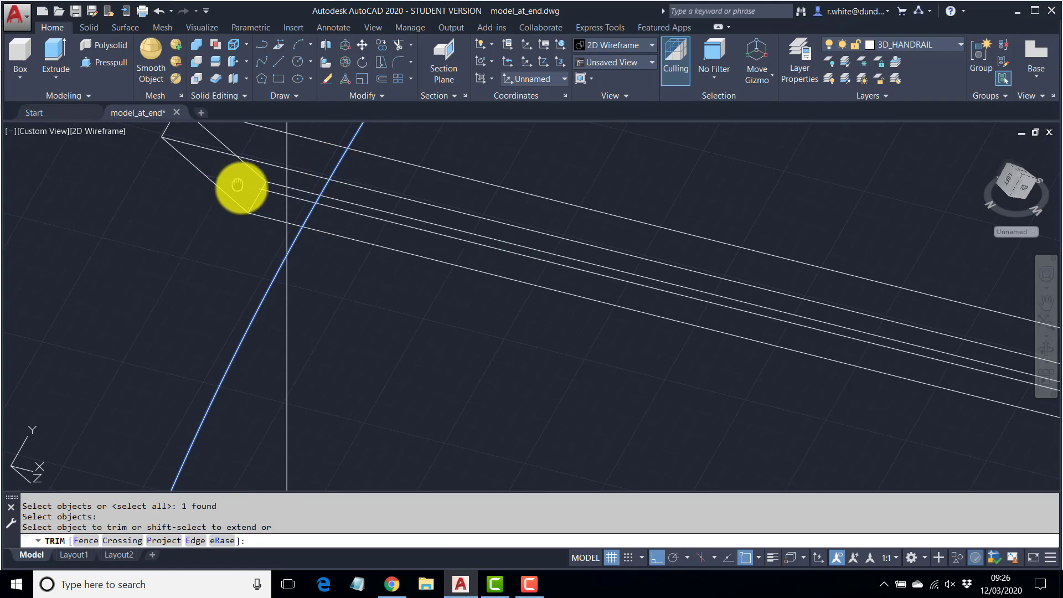
middle_drag(238, 186, 458, 264)
key(Escape)
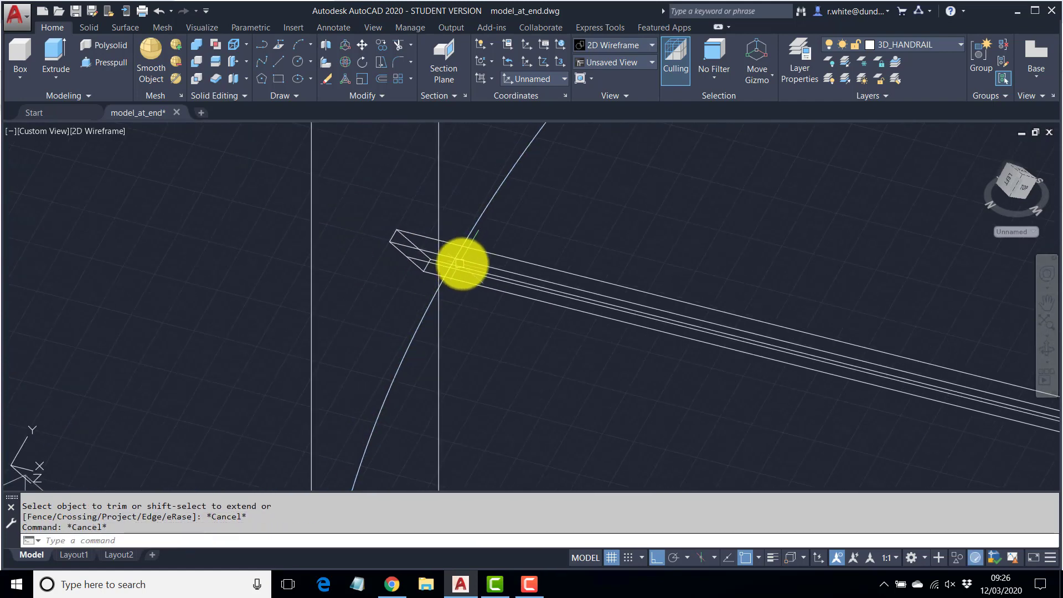
click(478, 223)
key(Delete)
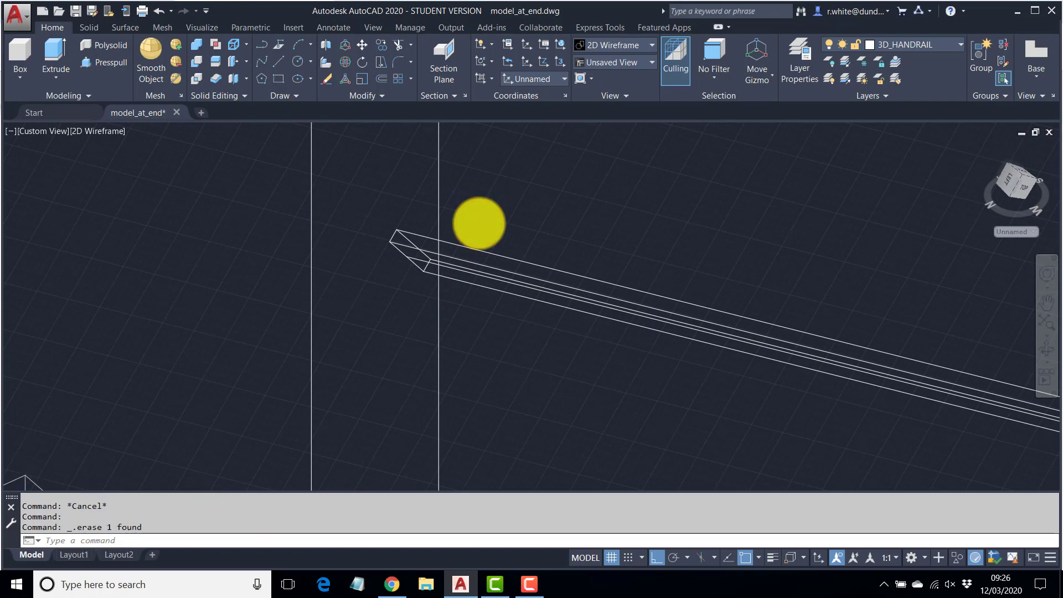
Draw a circle of radius 900 centred on the midpoint of the path line inside the shorter handrail
scroll(726, 332, down, 5)
mouse_move(726, 333)
shift+middle_down()
mouse_move(683, 335)
mouse_move(682, 352)
shift+middle_up()
scroll(689, 257, up, 5)
click(687, 253)
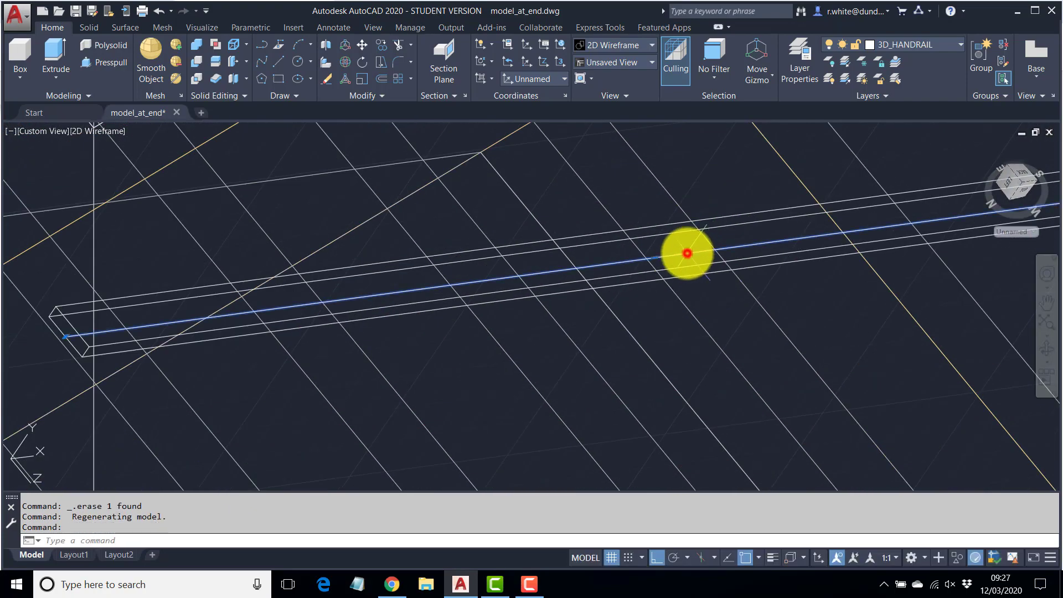
key(Escape)
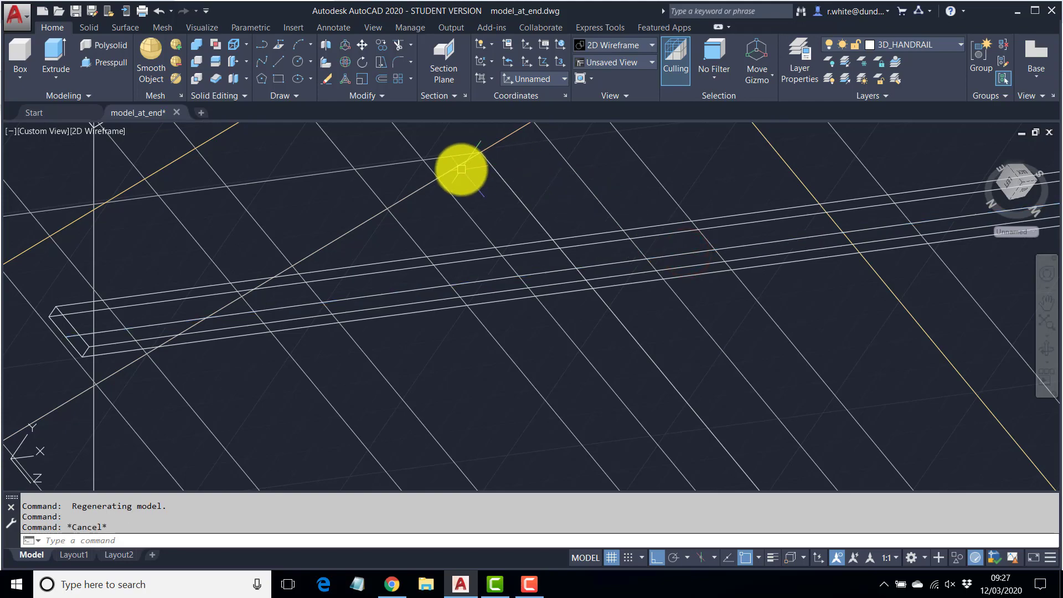
text(c)
key(Return)
click(667, 254)
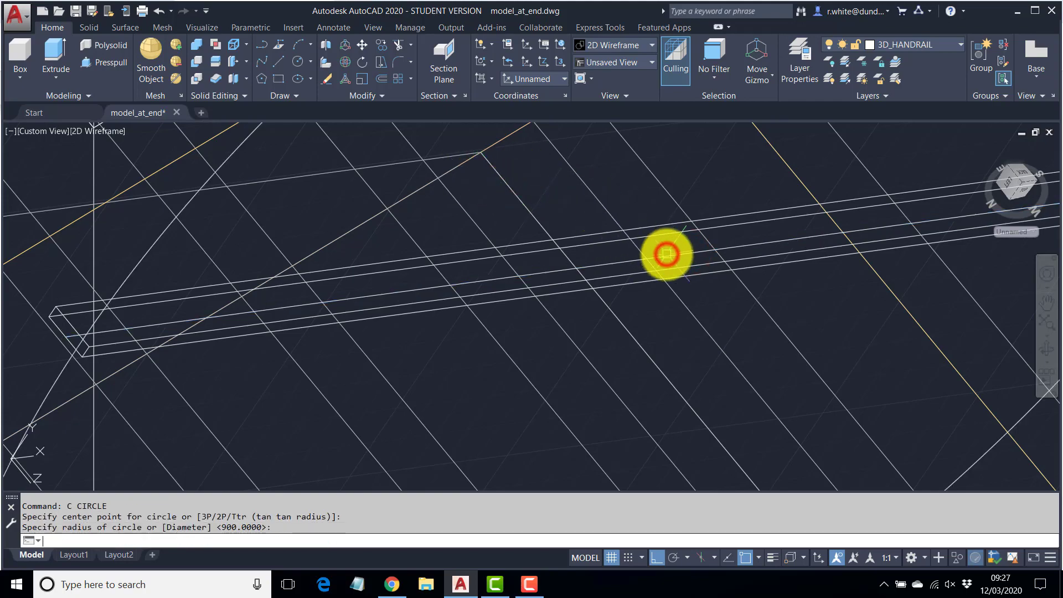
shift+middle_drag(211, 292, 608, 209)
scroll(508, 254, up, 4)
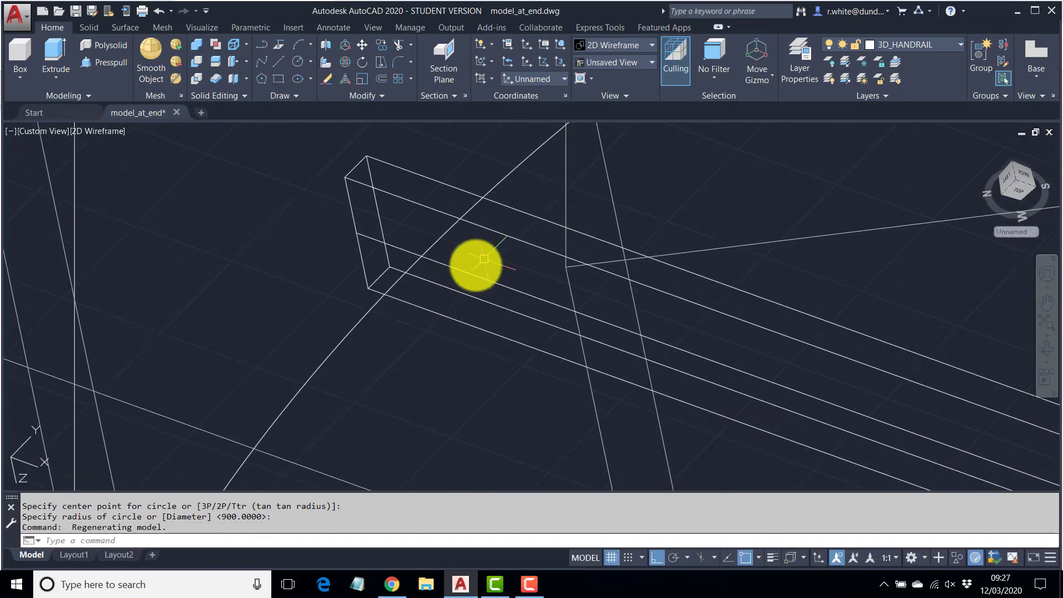
Paste the copied bracket as a block on the shorter handrail's path line at both circle intersections and at the line's midpoint
key(ctrl+shift+v)
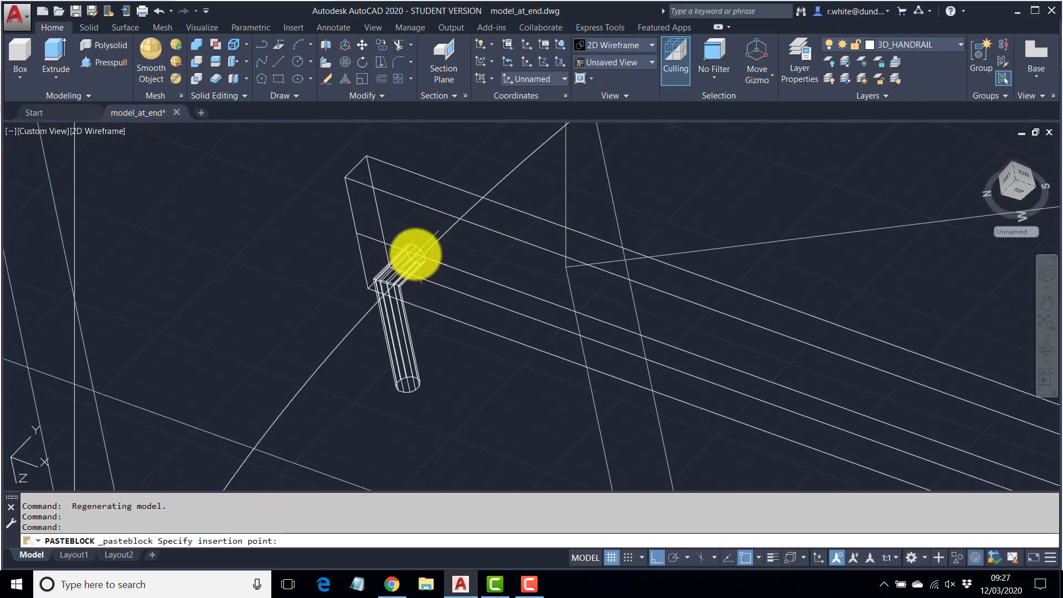
mouse_move(725, 345)
middle_down()
mouse_move(713, 306)
mouse_move(707, 363)
middle_up()
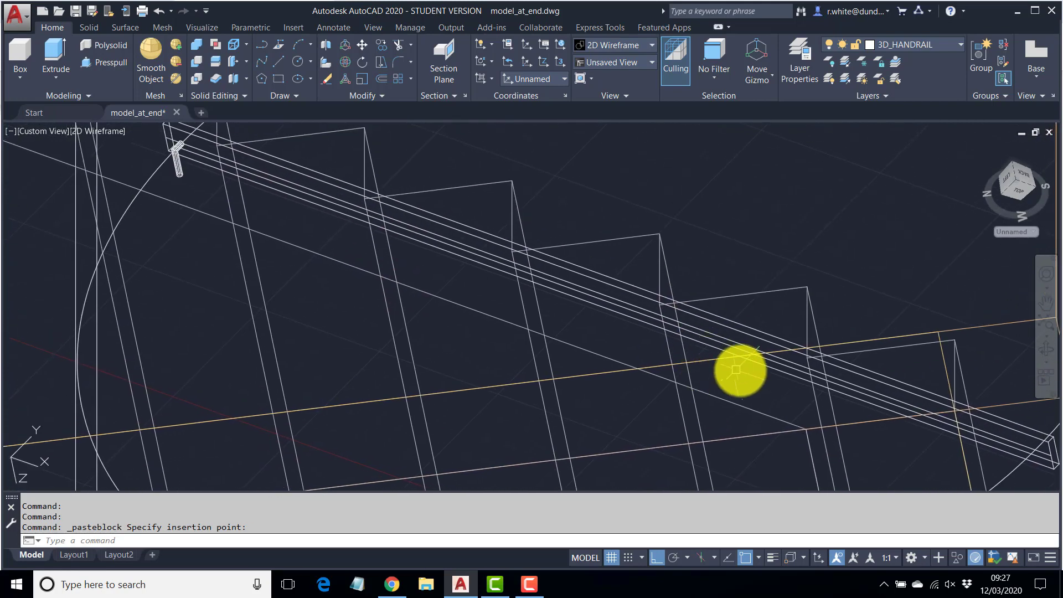
scroll(744, 365, up, 2)
key(ctrl+shift+v)
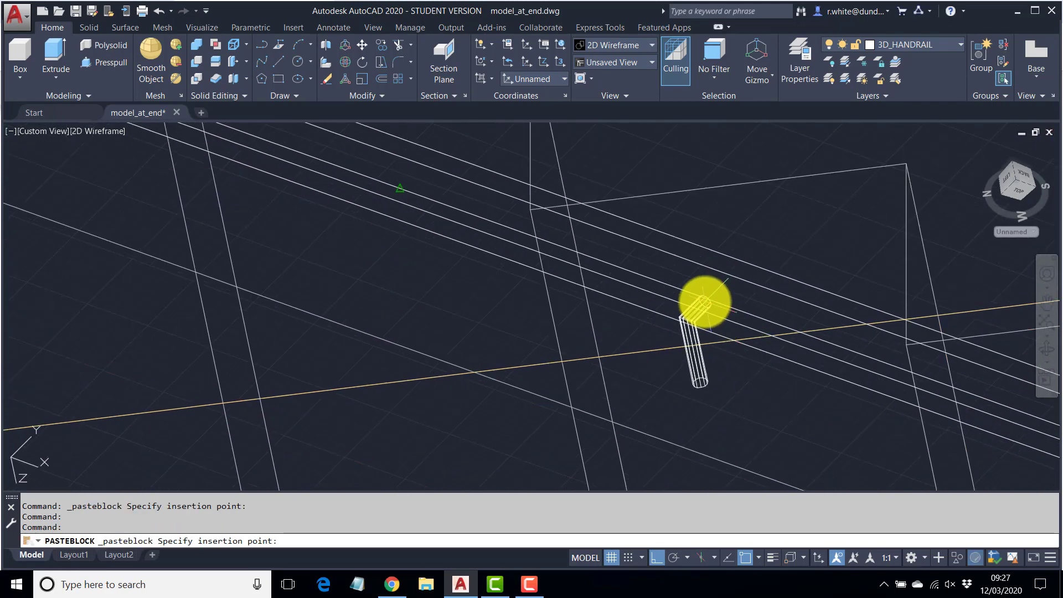
click(407, 189)
scroll(507, 251, down, 3)
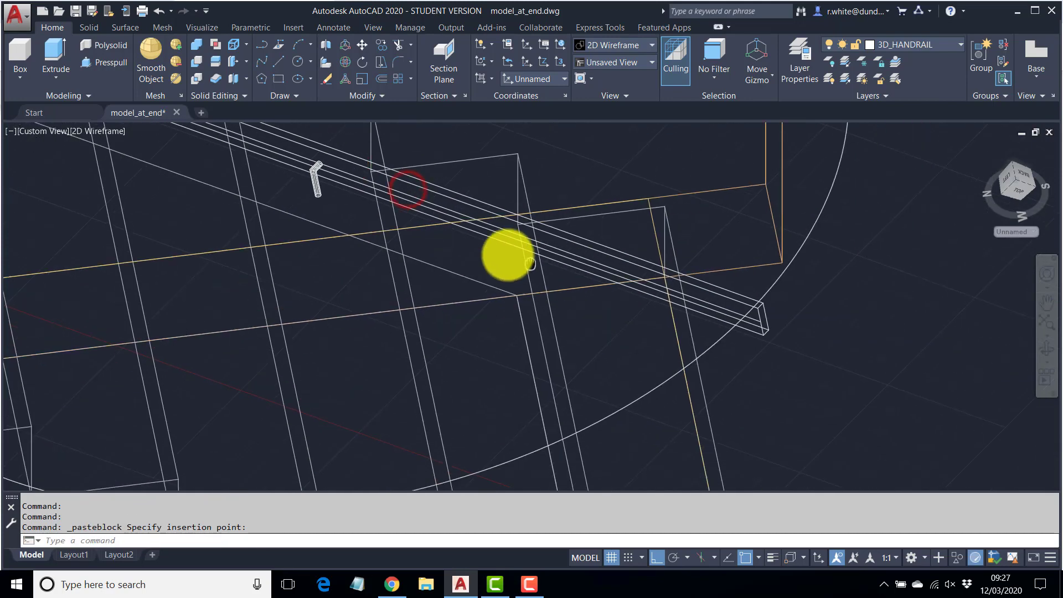
scroll(712, 301, up, 4)
key(ctrl+shift+v)
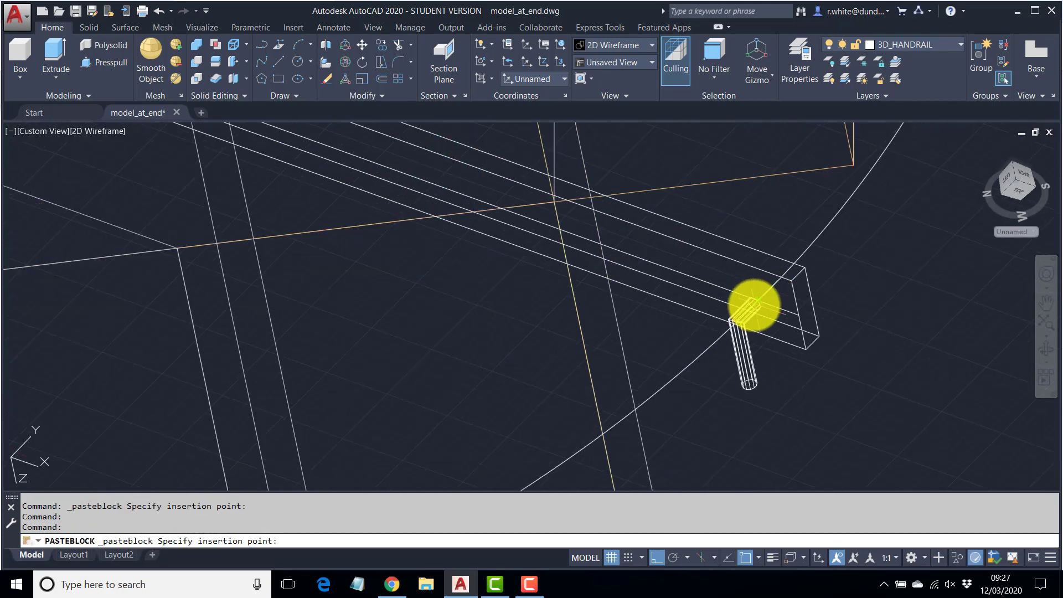
key(Escape)
scroll(756, 300, down, 3)
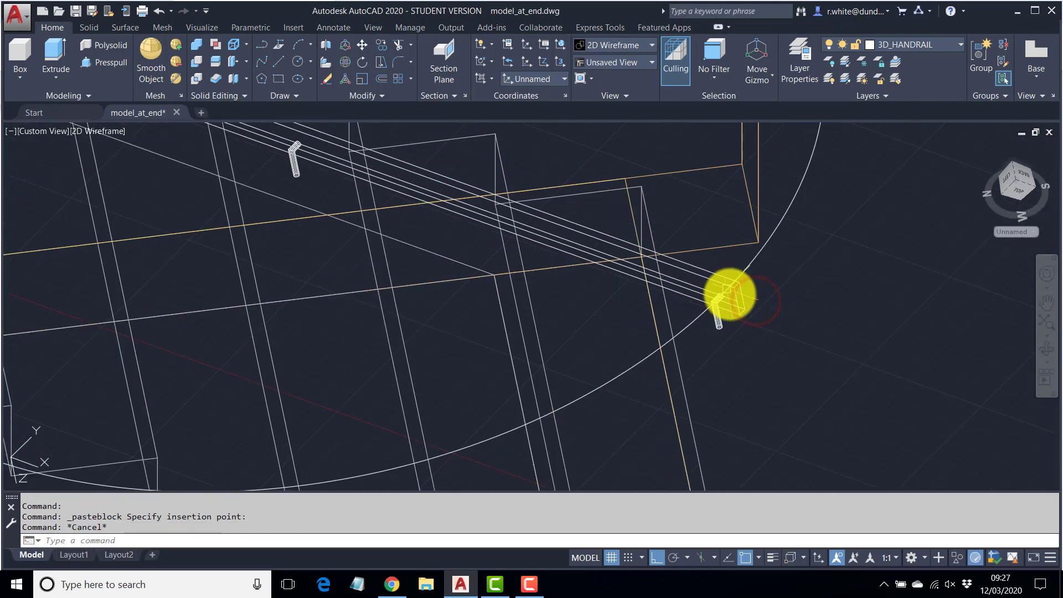
key(Escape)
Erase the construction circle around the shorter handrail
scroll(739, 299, up, 2)
mouse_move(487, 280)
shift+middle_down()
mouse_move(546, 280)
mouse_move(621, 247)
mouse_move(577, 272)
mouse_move(593, 289)
mouse_move(592, 230)
shift+middle_up()
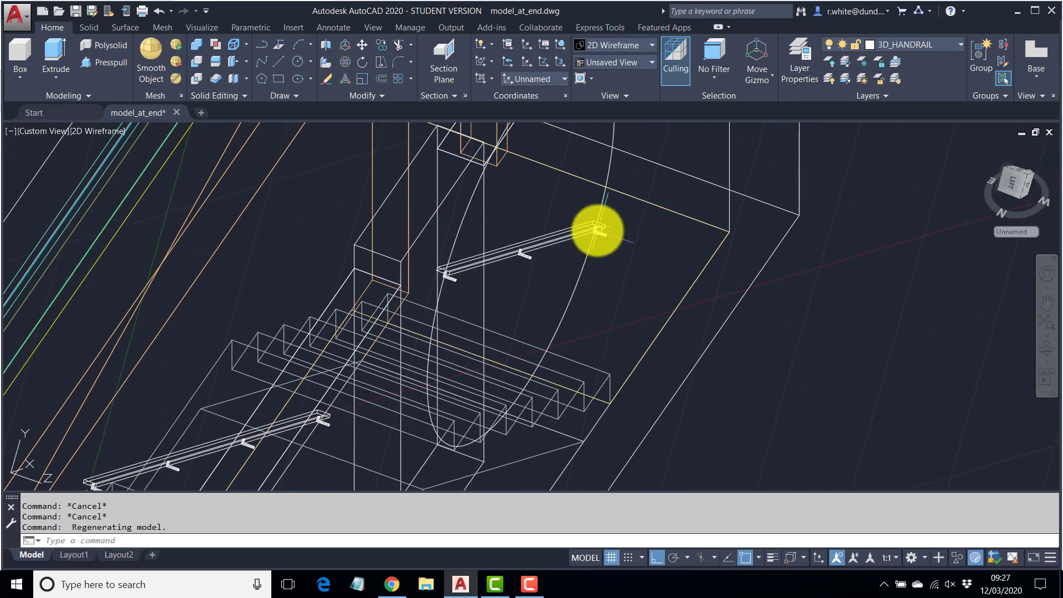
key(Escape)
key(Escape)
text(e)
key(Return)
click(601, 206)
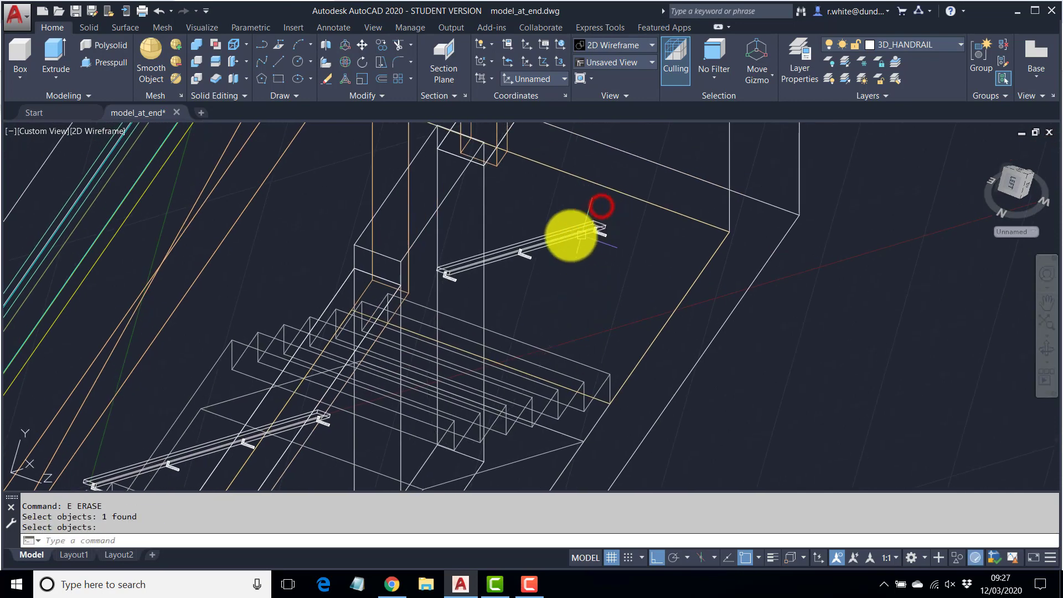
Erase the path lines inside the shorter and the longer handrails
scroll(570, 233, up, 6)
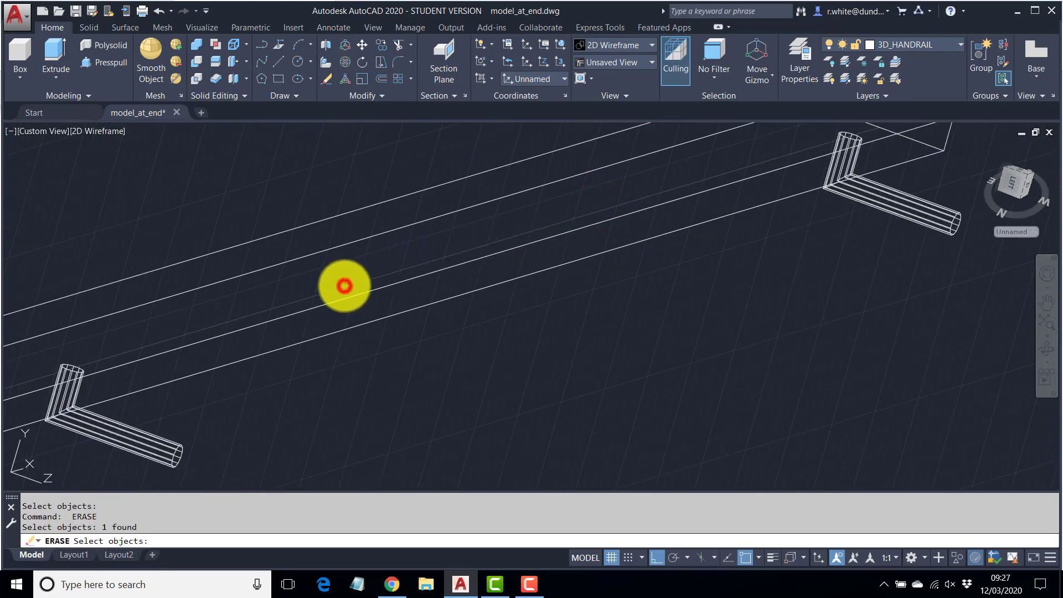
key(Return)
scroll(344, 286, down, 8)
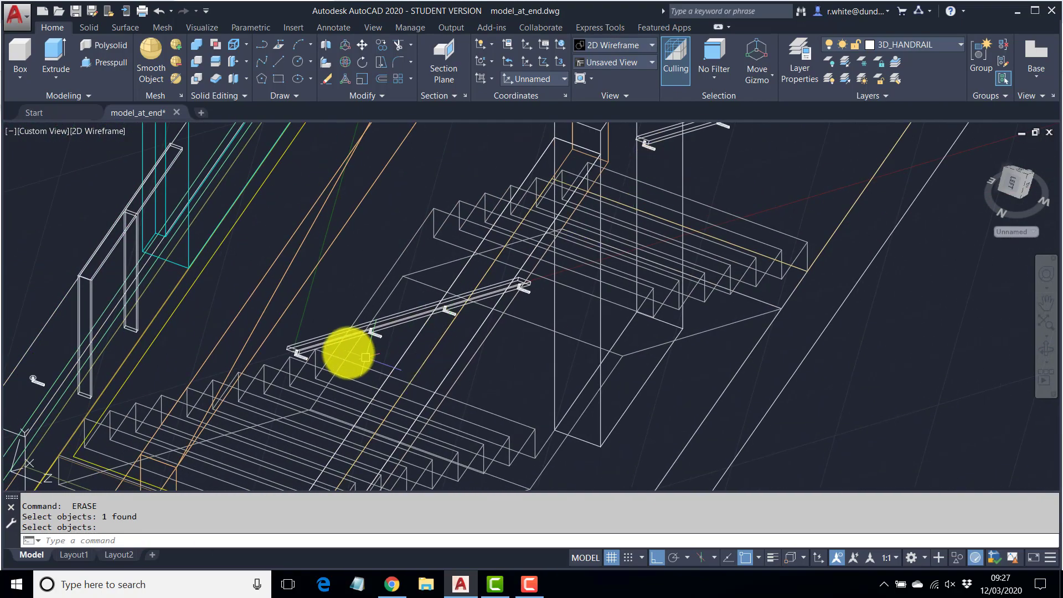
scroll(365, 357, up, 6)
key(Return)
click(198, 327)
key(Return)
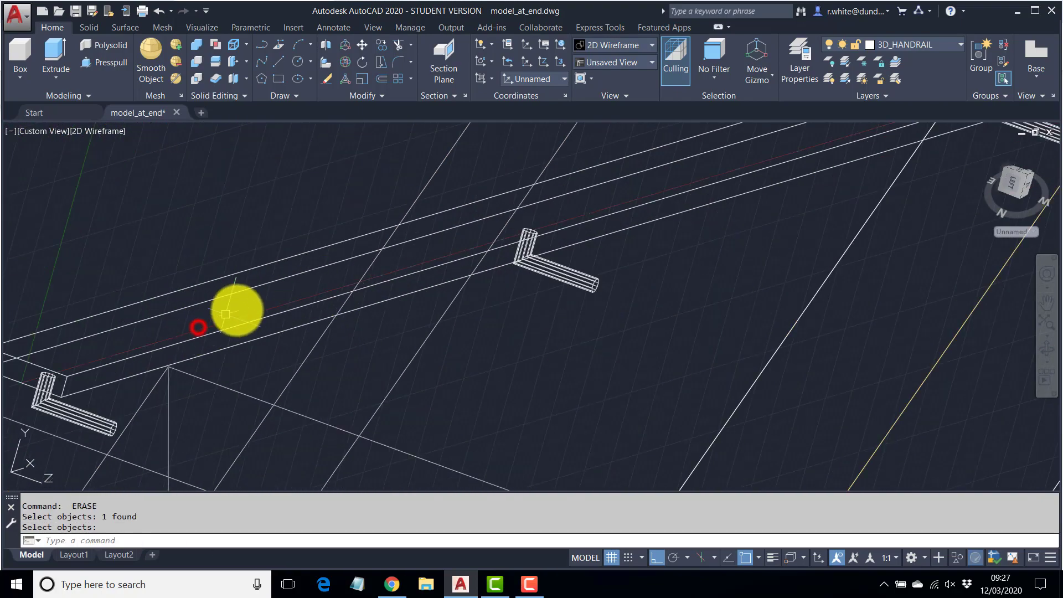
Delete the leftover original bracket together with the circle around its end, beside the upper-floor wall
scroll(238, 311, down, 8)
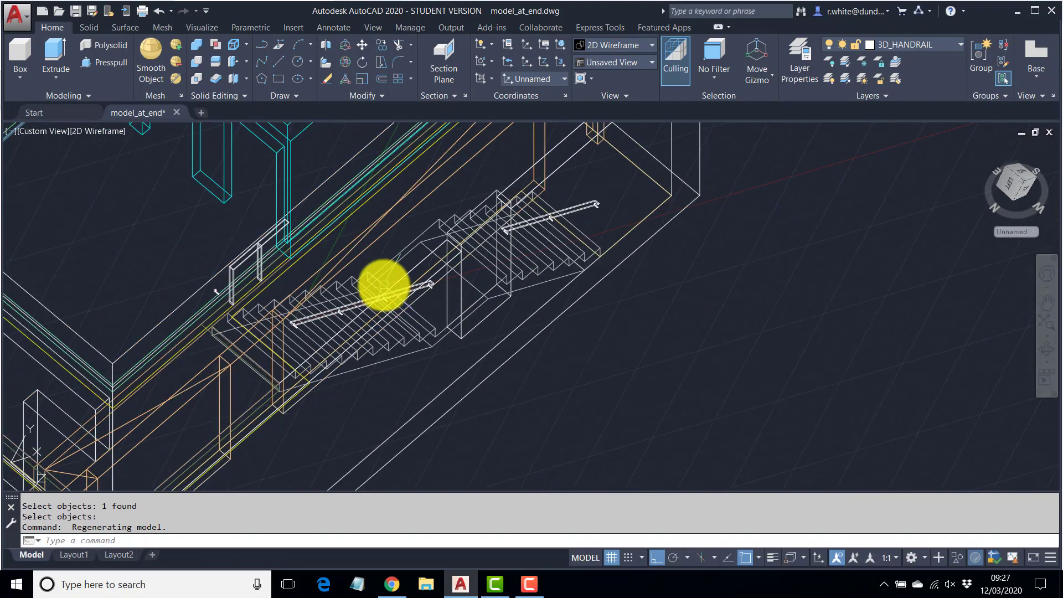
scroll(204, 289, up, 5)
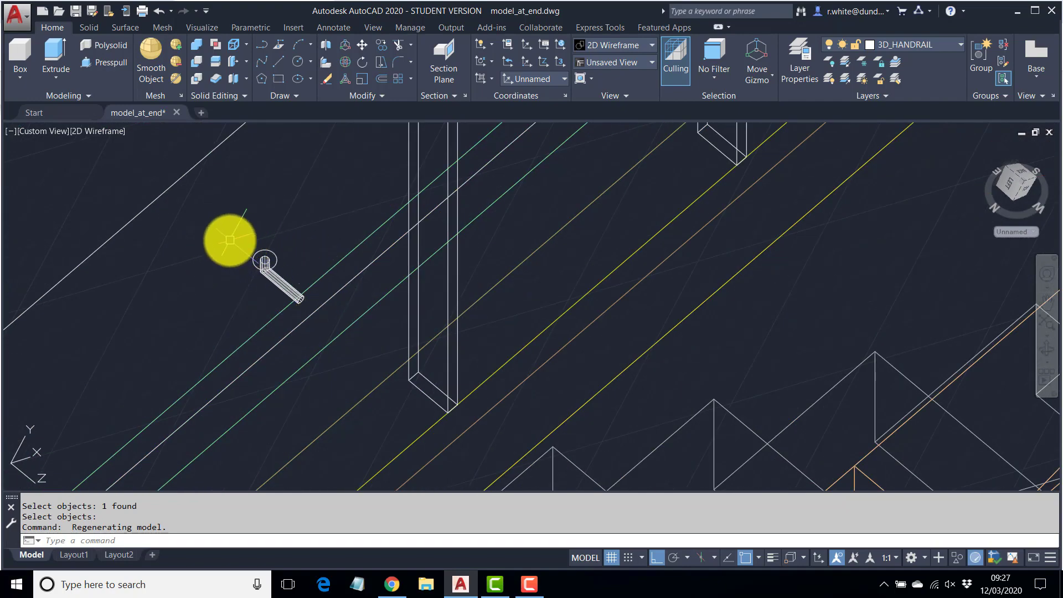
click(230, 240)
click(339, 338)
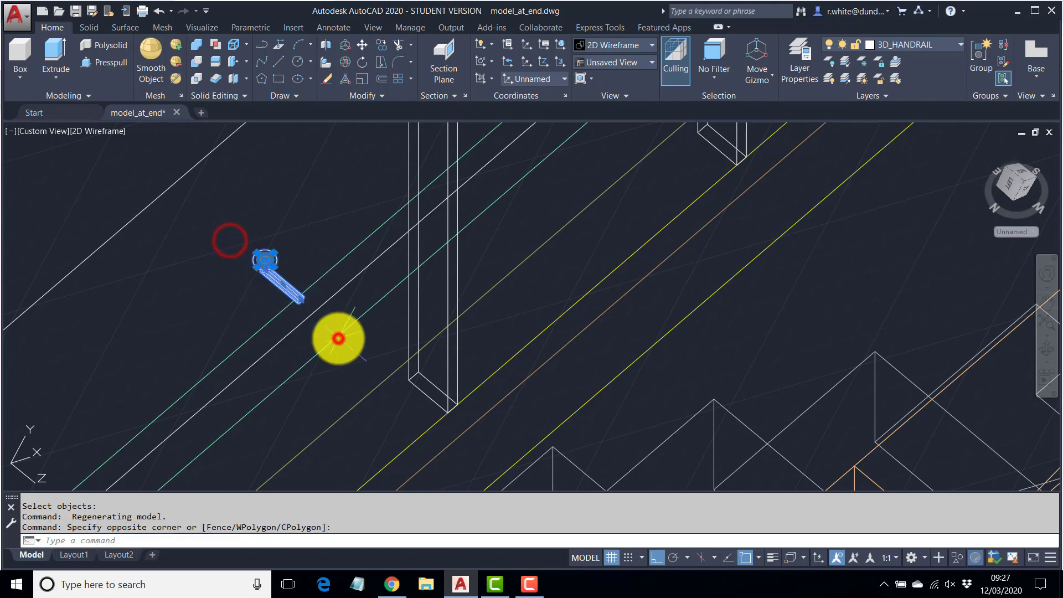
key(Delete)
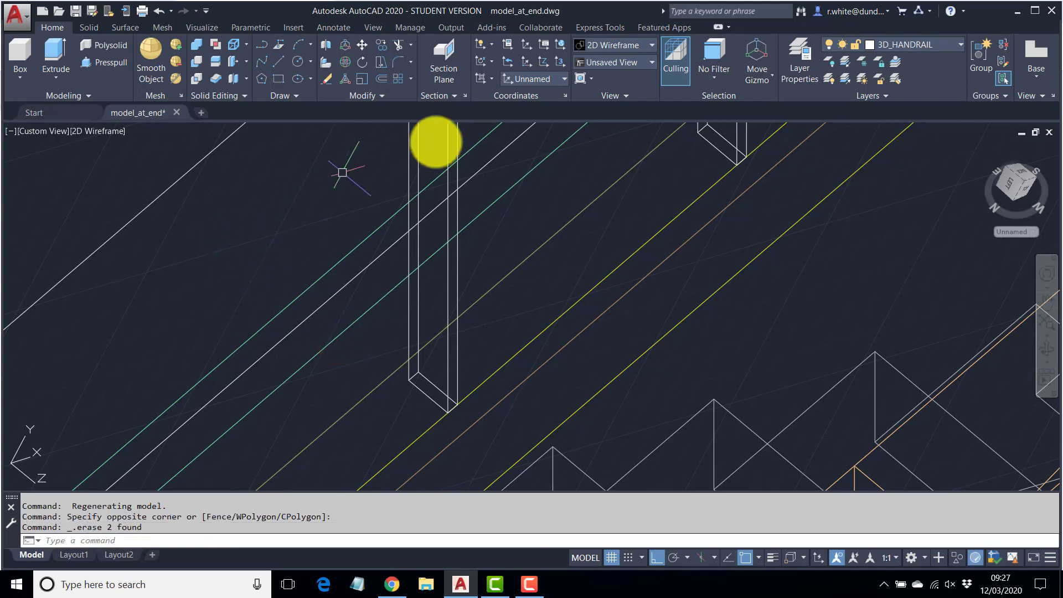
Set the coordinate system back to World and show the whole house model in an upright three-dimensional view
click(533, 76)
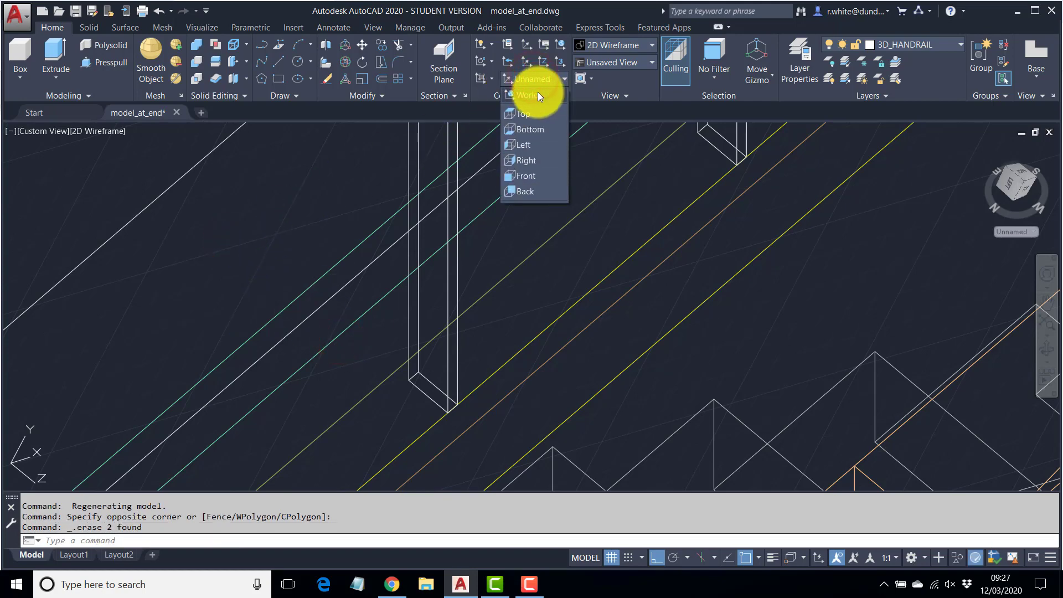
click(537, 92)
shift+middle_drag(566, 257, 674, 306)
scroll(557, 294, down, 5)
mouse_move(558, 294)
shift+middle_down()
mouse_move(612, 306)
mouse_move(615, 287)
mouse_move(584, 292)
mouse_move(598, 251)
mouse_move(538, 286)
shift+middle_up()
scroll(595, 289, down, 2)
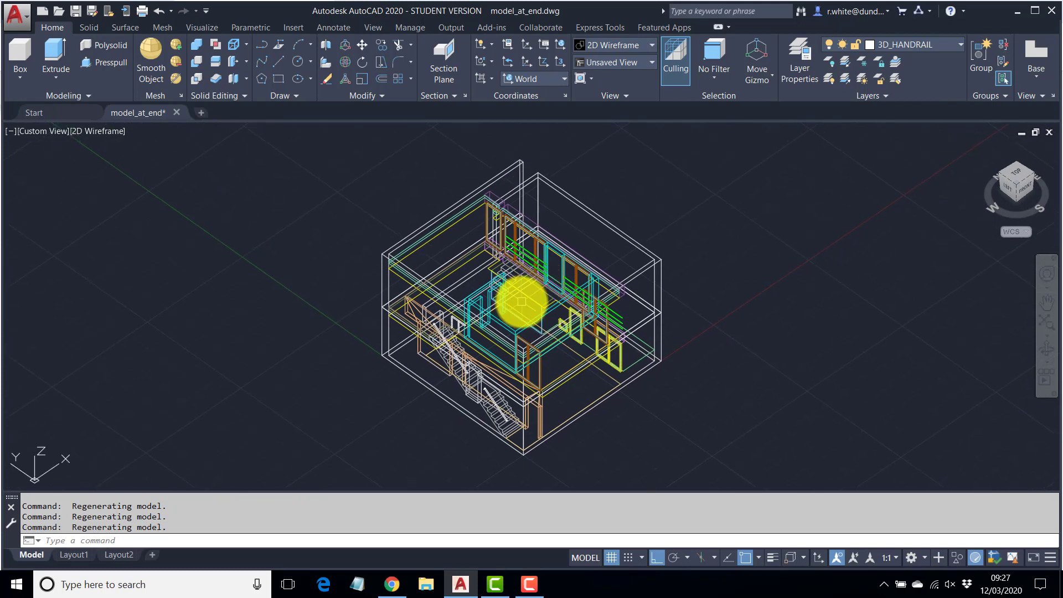